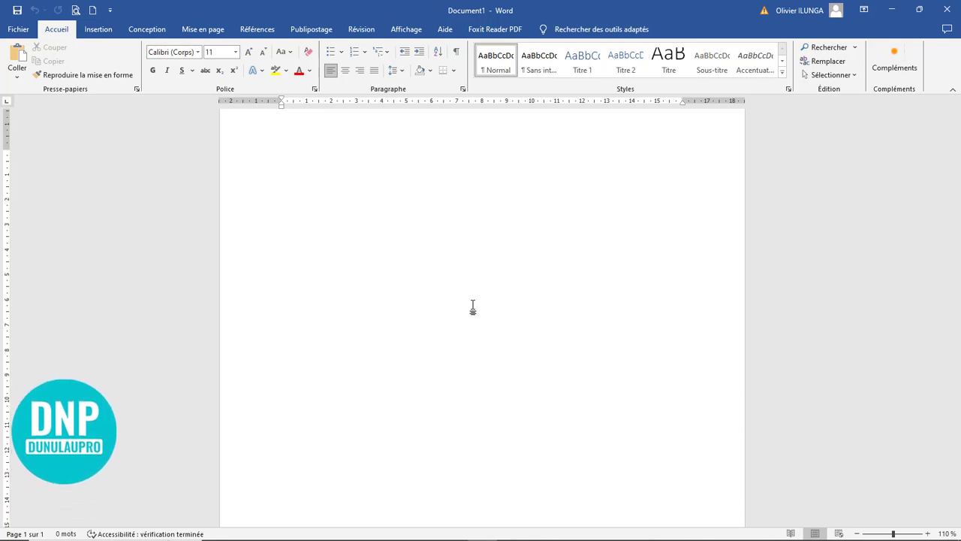
{"action": "scroll", "coordinate": [496, 304], "scroll_direction": "up", "scroll_amount": 1}
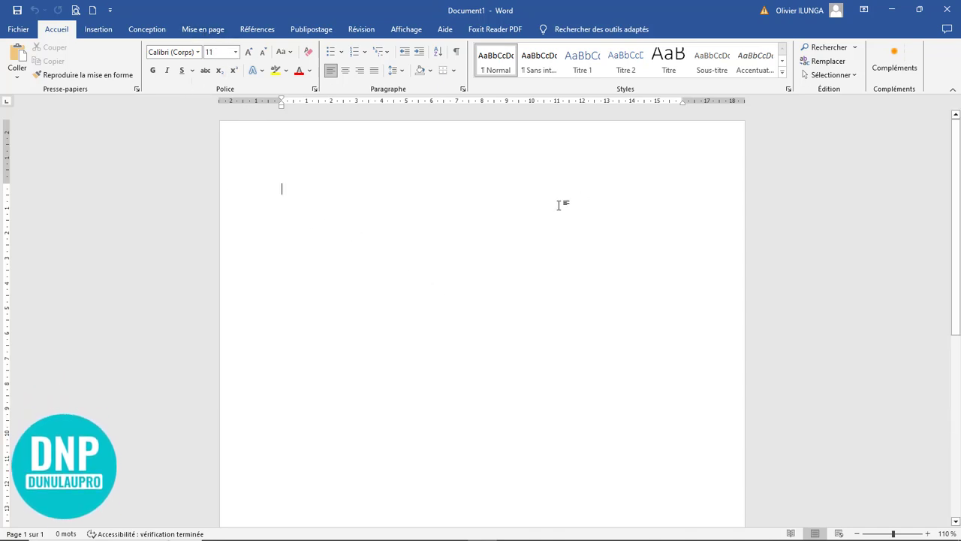
{"action": "scroll", "coordinate": [559, 205], "scroll_direction": "down", "scroll_amount": 8}
{"action": "scroll", "coordinate": [560, 205], "scroll_direction": "up", "scroll_amount": 3}
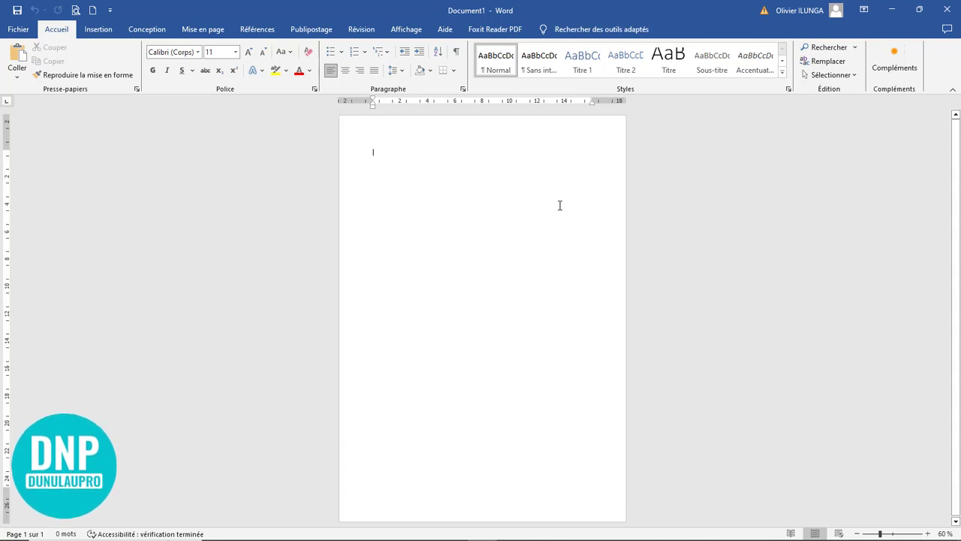
{"action": "scroll", "coordinate": [559, 204], "scroll_direction": "up", "scroll_amount": 6}
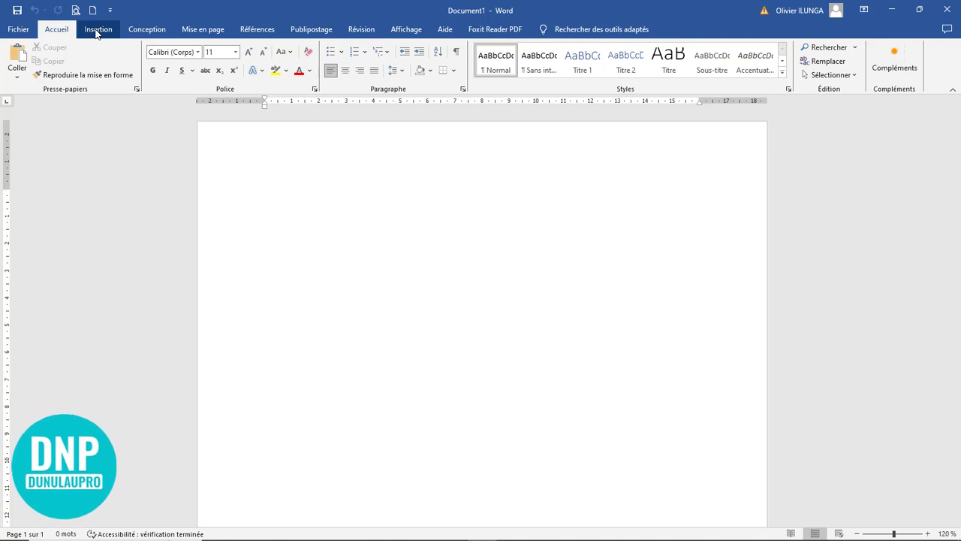
Set the paper width to 18 cm for the whole document in the page setup.
{"action": "left_click", "coordinate": [201, 31]}
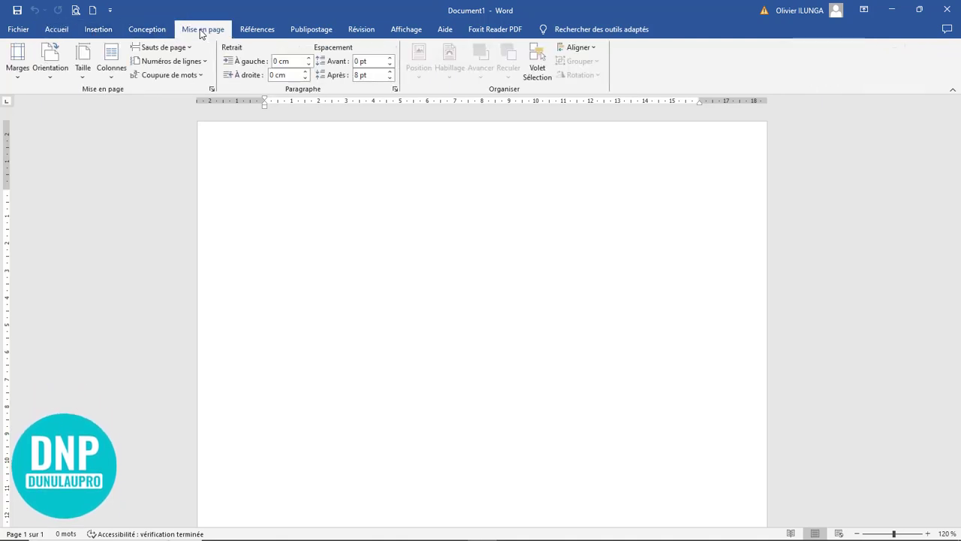
{"action": "left_click", "coordinate": [18, 60]}
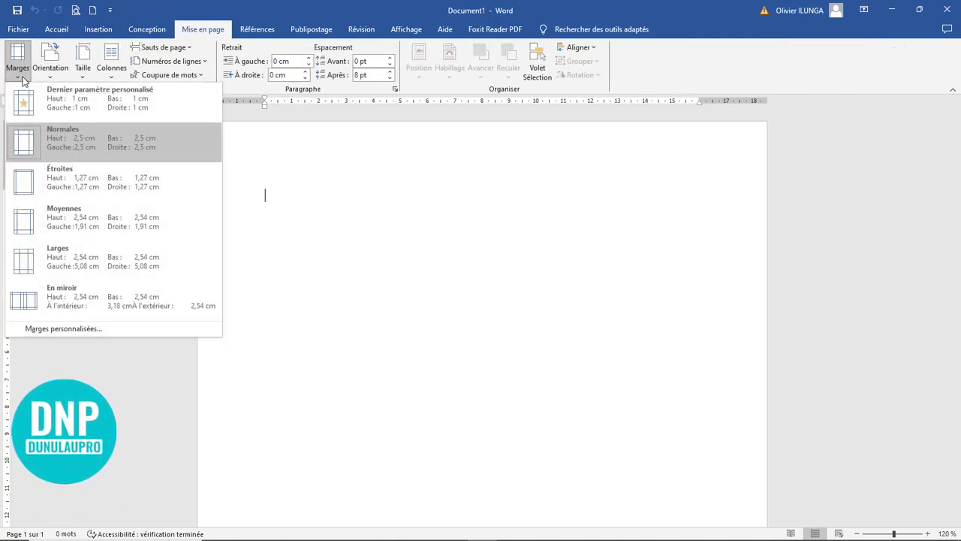
{"action": "left_click", "coordinate": [88, 332]}
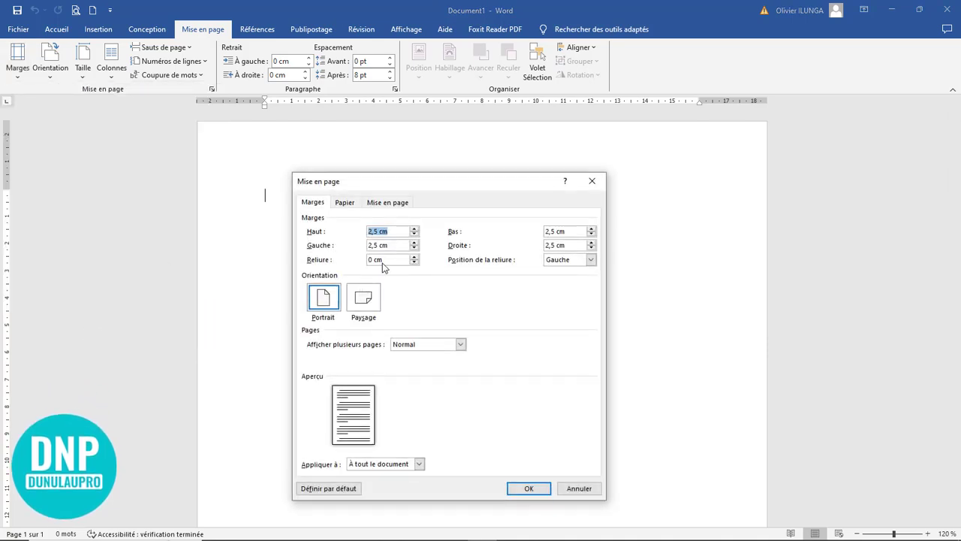
{"action": "left_click_drag", "start_coordinate": [441, 180], "coordinate": [455, 169]}
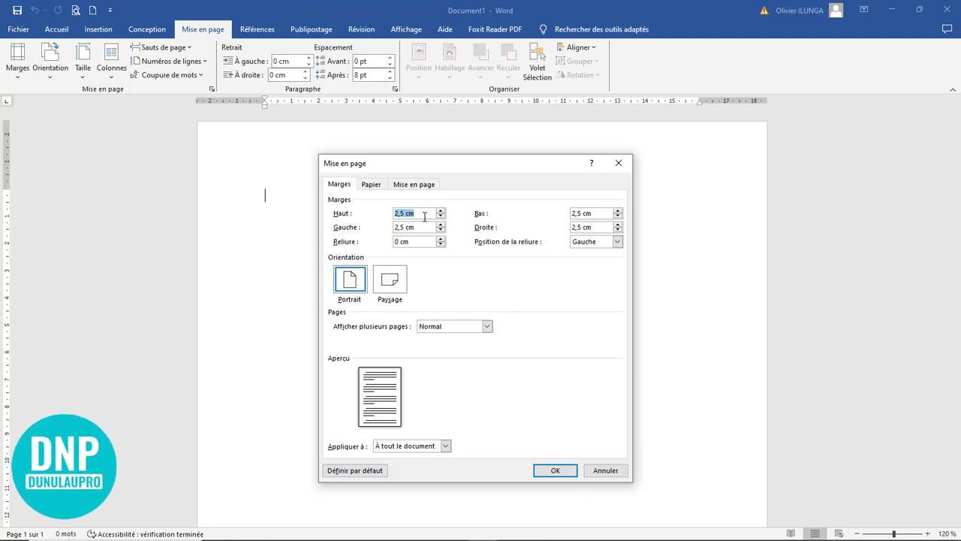
{"action": "left_click", "coordinate": [373, 188]}
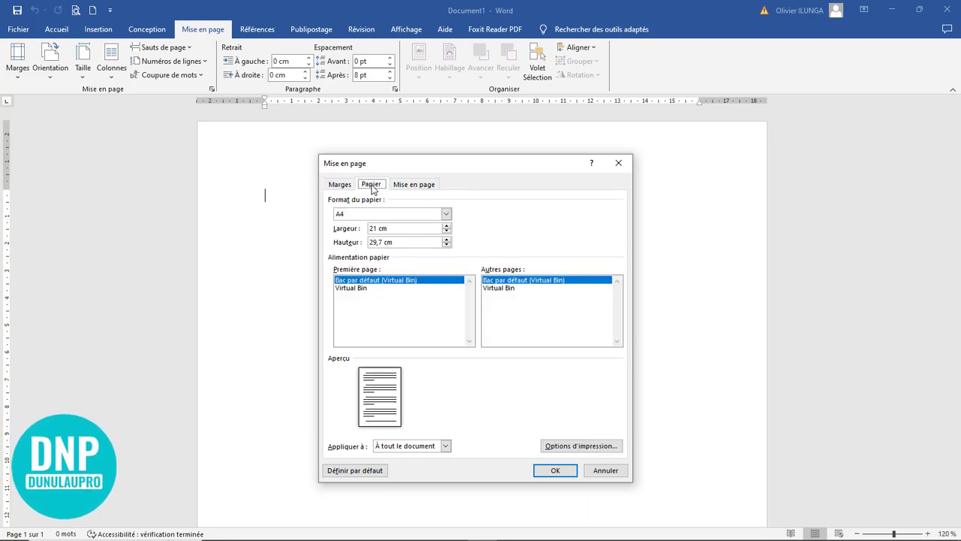
{"action": "left_click", "coordinate": [376, 217]}
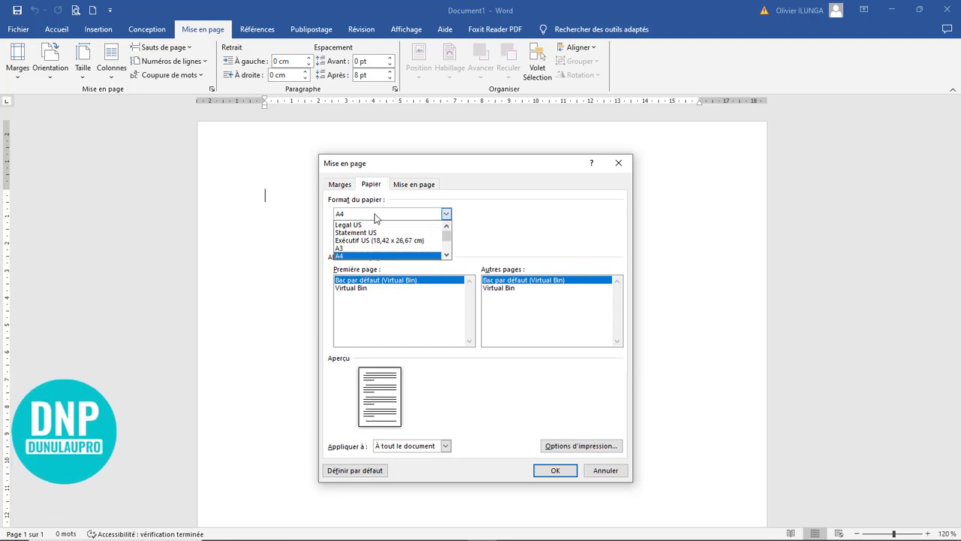
{"action": "left_click_drag", "start_coordinate": [448, 238], "coordinate": [450, 258]}
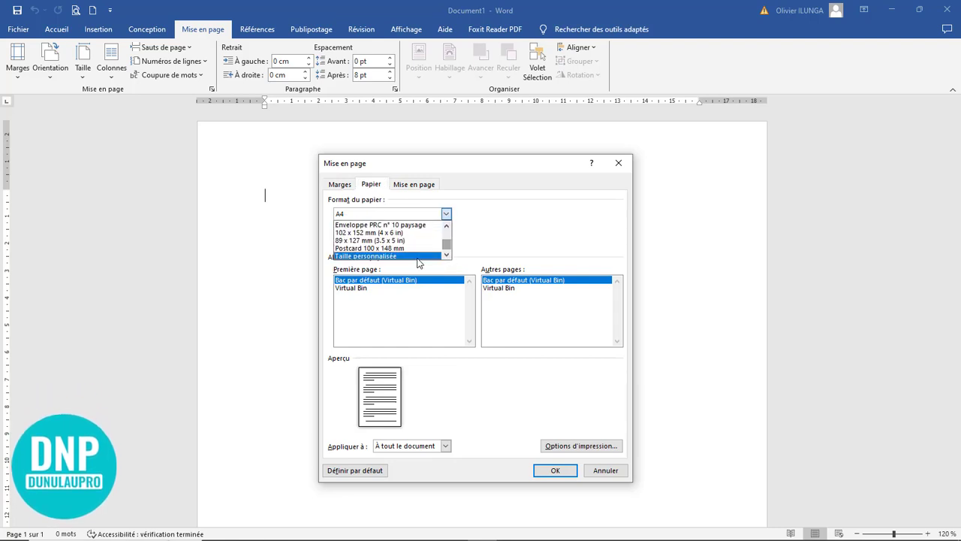
{"action": "left_click", "coordinate": [418, 257]}
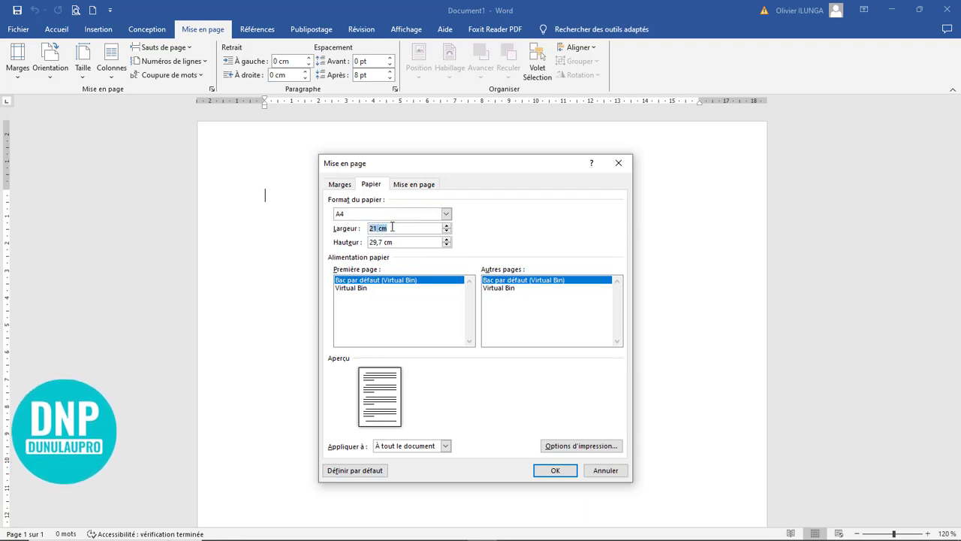
{"action": "type", "text": "18"}
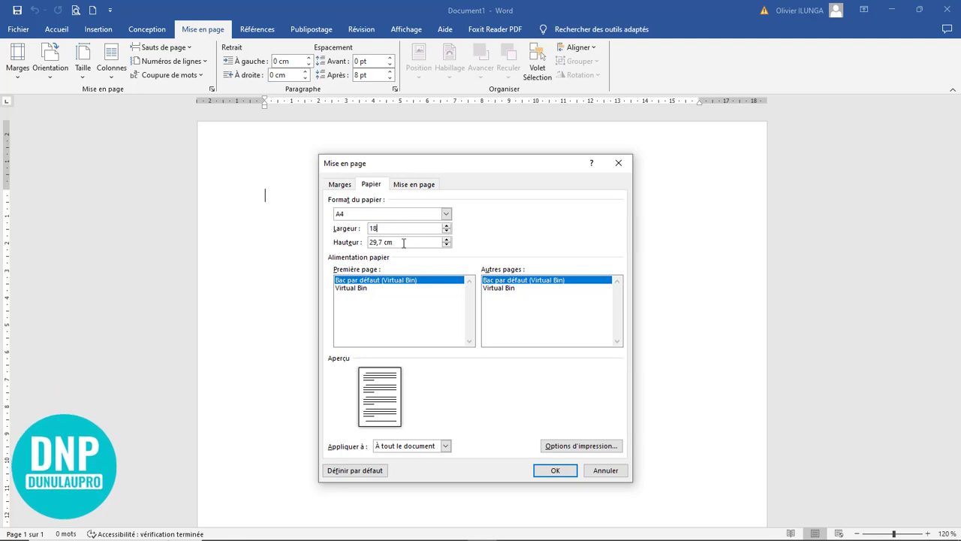
{"action": "left_click", "coordinate": [556, 471]}
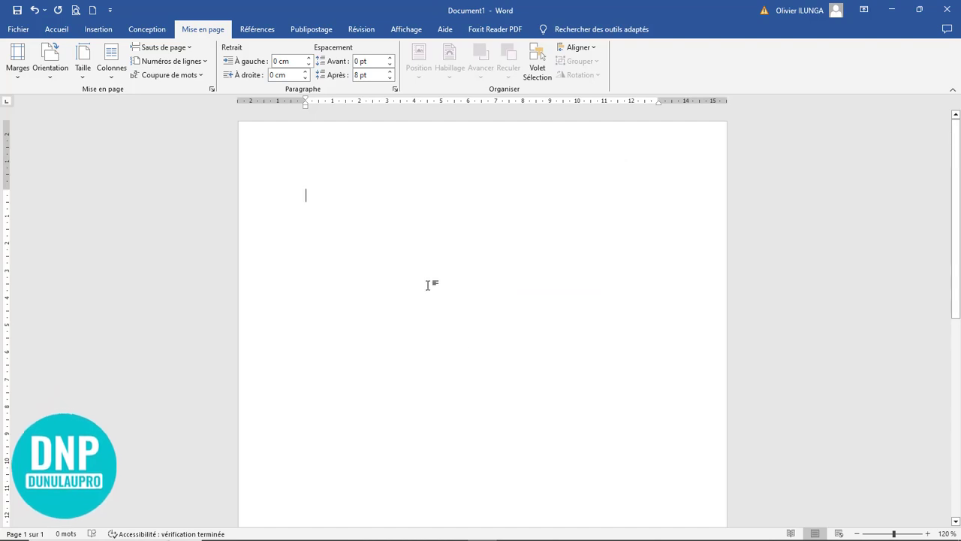
{"action": "scroll", "coordinate": [428, 285], "scroll_direction": "down", "scroll_amount": 7, "text": "ctrl"}
{"action": "scroll", "coordinate": [430, 286], "scroll_direction": "up", "scroll_amount": 1, "text": "ctrl"}
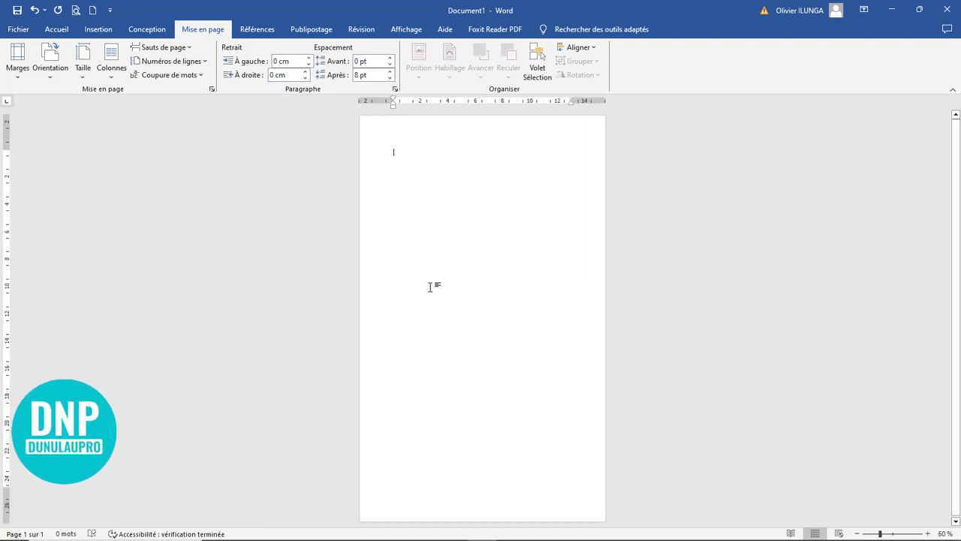
{"action": "scroll", "coordinate": [430, 287], "scroll_direction": "up", "scroll_amount": 6, "text": "ctrl"}
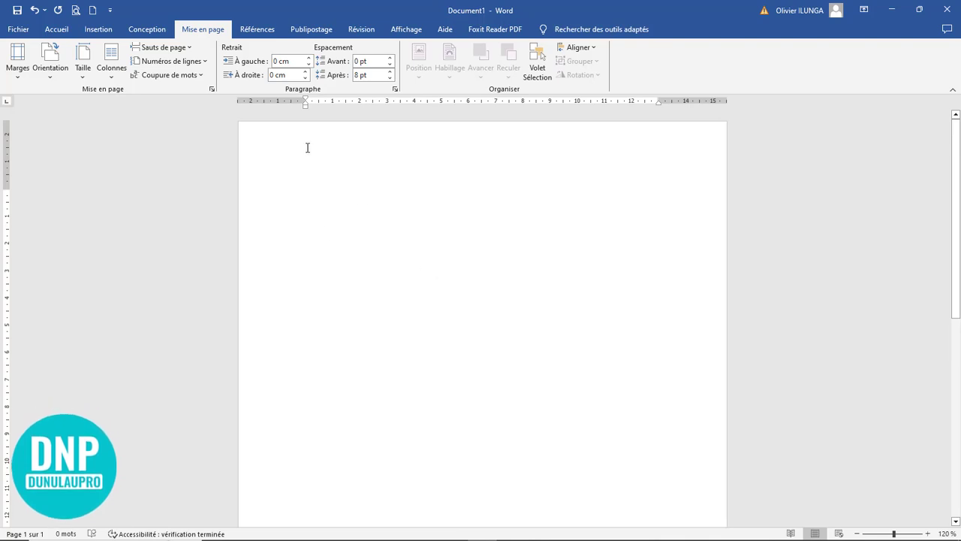
{"action": "left_click", "coordinate": [307, 108]}
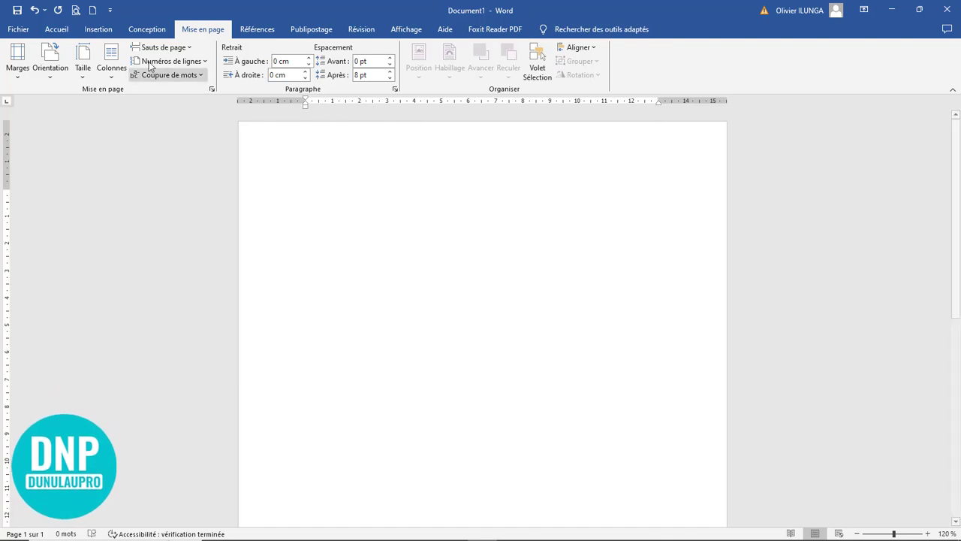
Set custom page margins of 0,5 cm at the top, bottom, left and right of the whole document.
{"action": "left_click", "coordinate": [17, 67]}
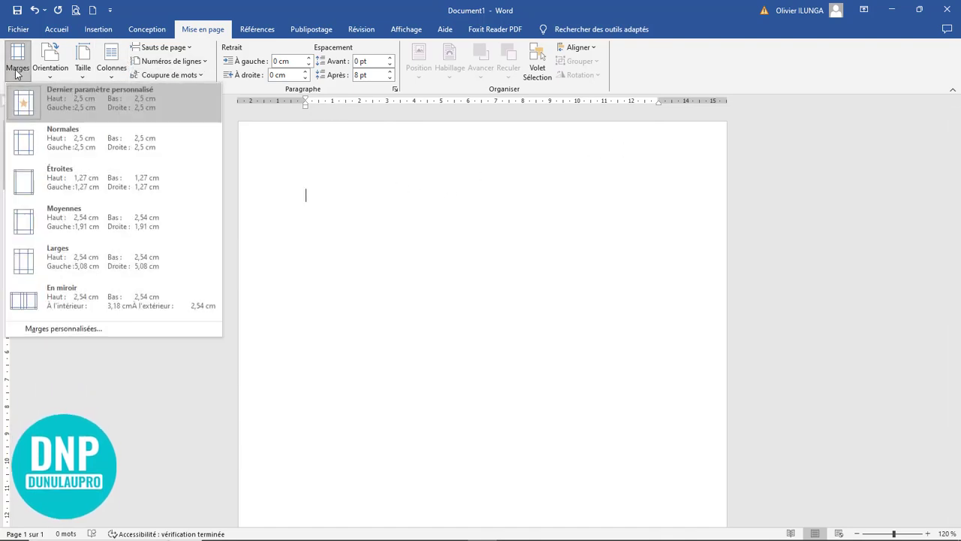
{"action": "left_click", "coordinate": [68, 334]}
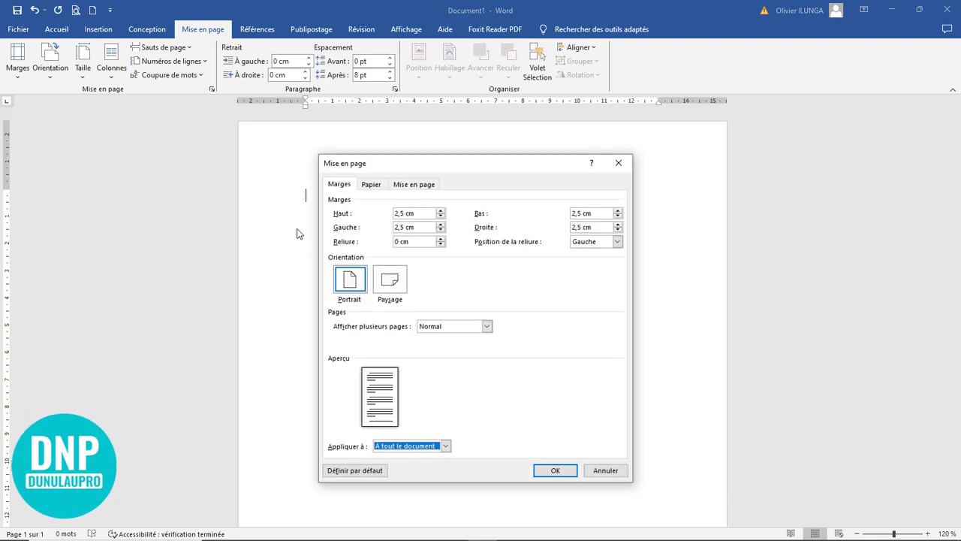
{"action": "left_click_drag", "start_coordinate": [422, 213], "coordinate": [383, 212]}
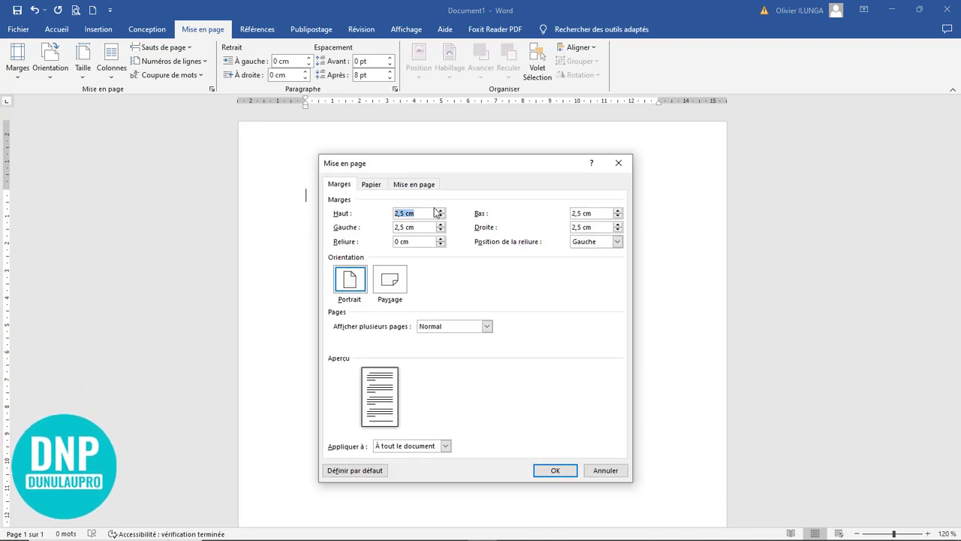
{"action": "type", "text": "0,5"}
{"action": "left_click_drag", "start_coordinate": [435, 214], "coordinate": [381, 217]}
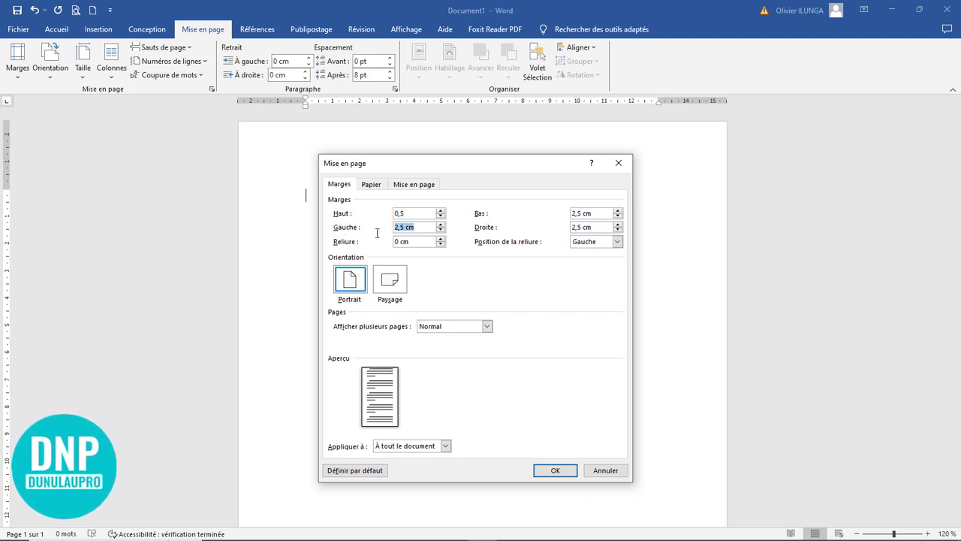
{"action": "type", "text": "0,5"}
{"action": "left_click_drag", "start_coordinate": [601, 213], "coordinate": [554, 217]}
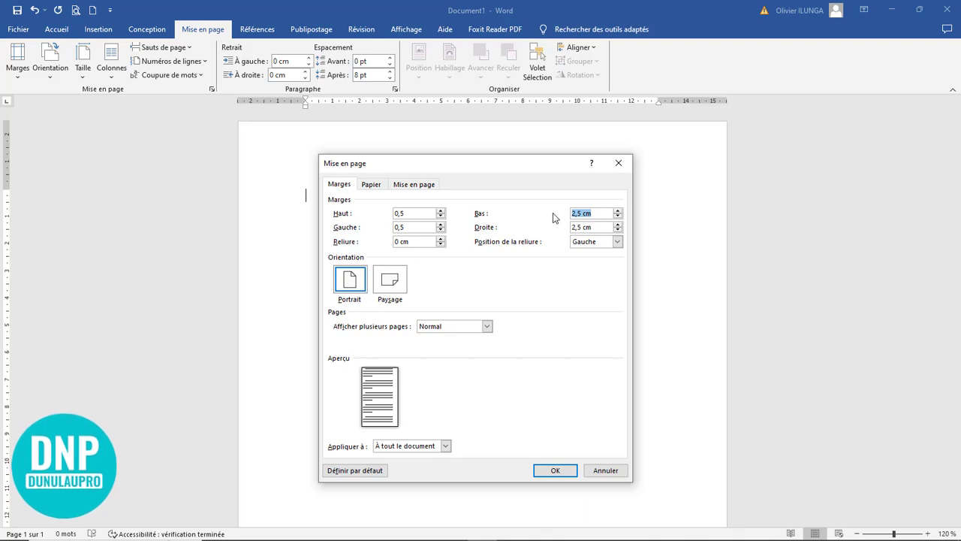
{"action": "type", "text": "0,5"}
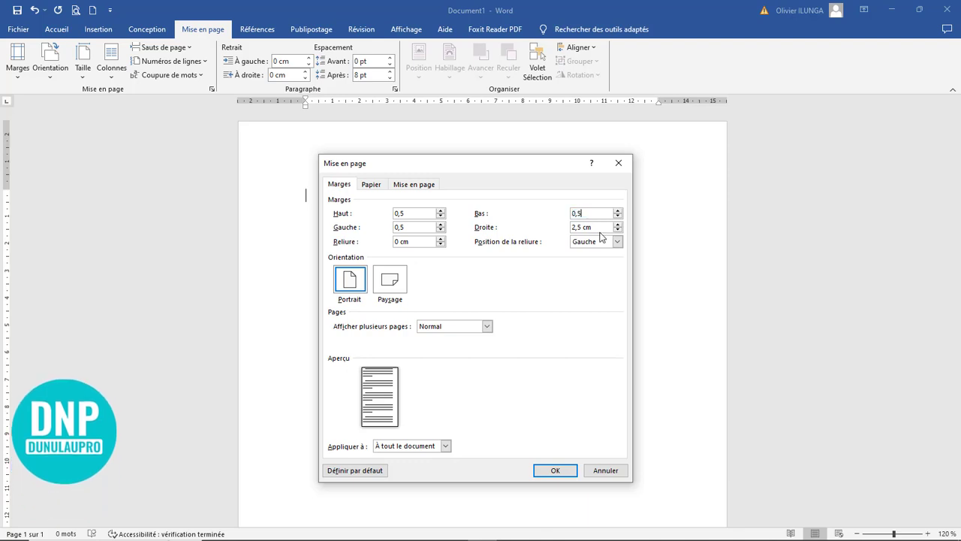
{"action": "left_click_drag", "start_coordinate": [601, 226], "coordinate": [559, 227]}
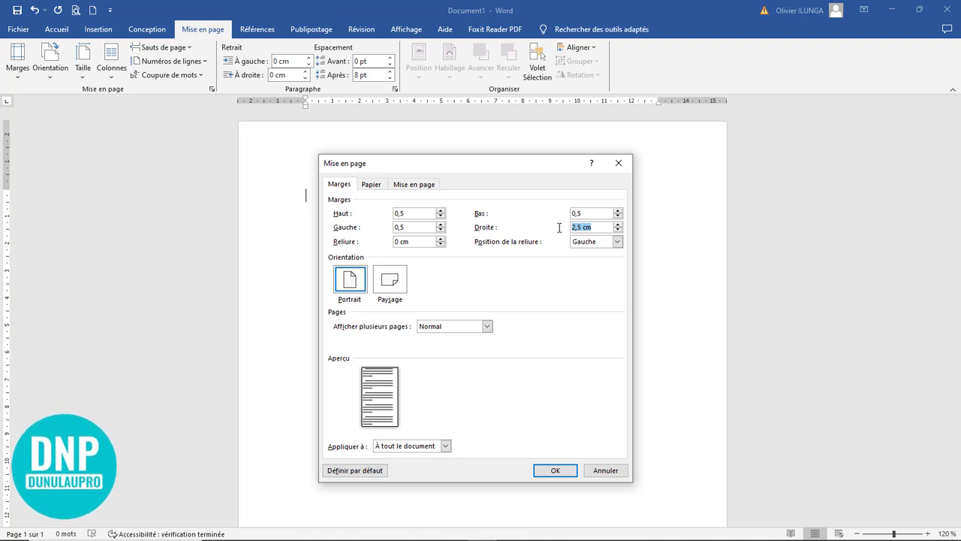
{"action": "key", "text": "Tab"}
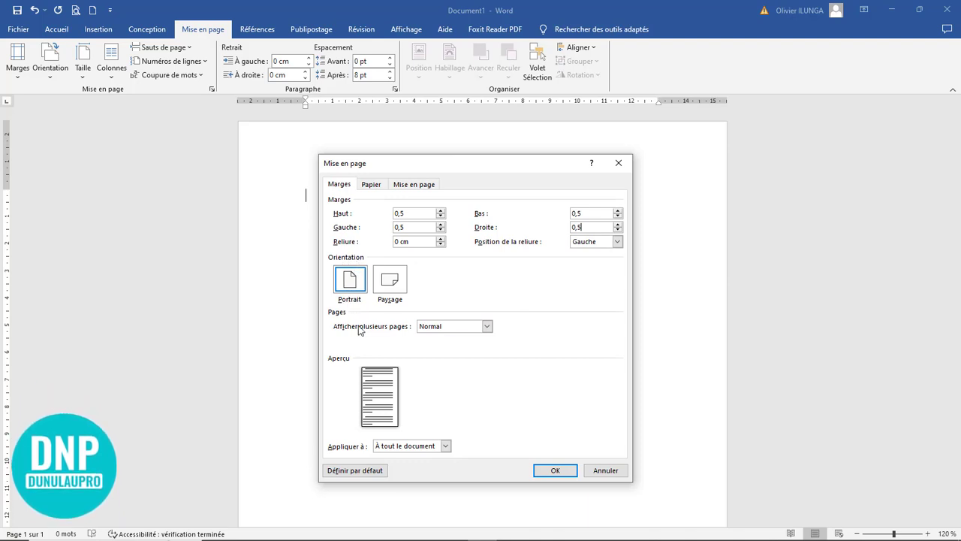
{"action": "left_click", "coordinate": [555, 470]}
Draw a large oval about 18.4 cm high and 17.9 cm wide, extending past the page's upper-right corner.
{"action": "scroll", "coordinate": [424, 192], "scroll_direction": "down", "scroll_amount": 6, "text": "ctrl"}
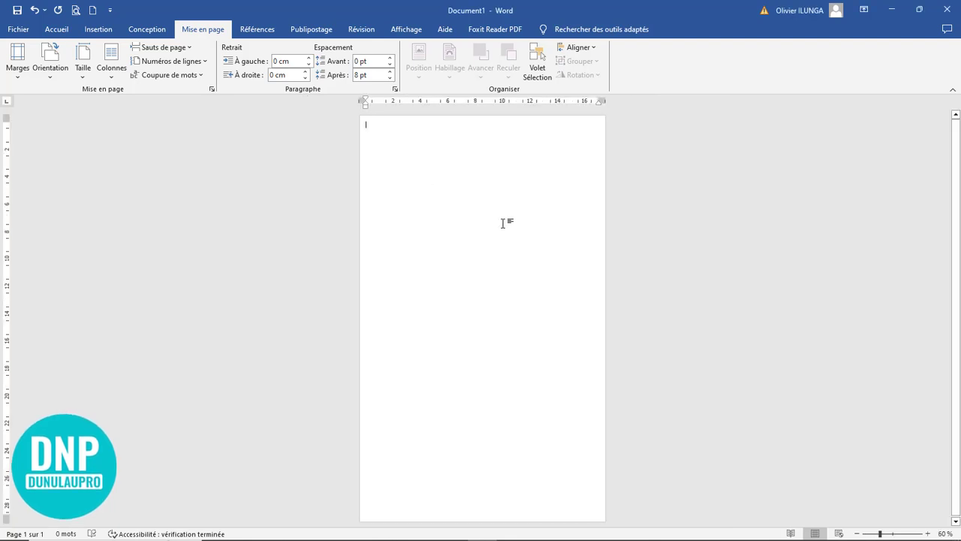
{"action": "scroll", "coordinate": [498, 221], "scroll_direction": "up", "scroll_amount": 2, "text": "ctrl"}
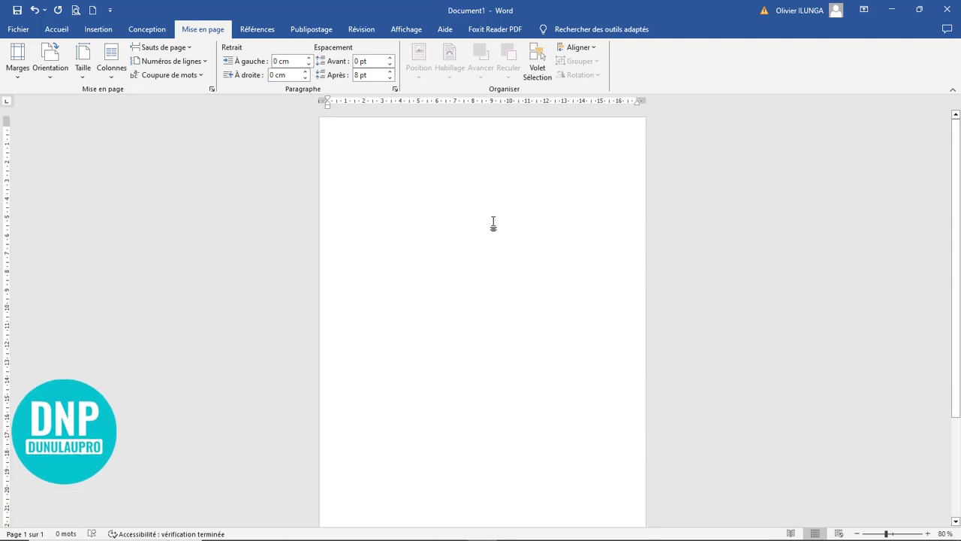
{"action": "left_click", "coordinate": [102, 33]}
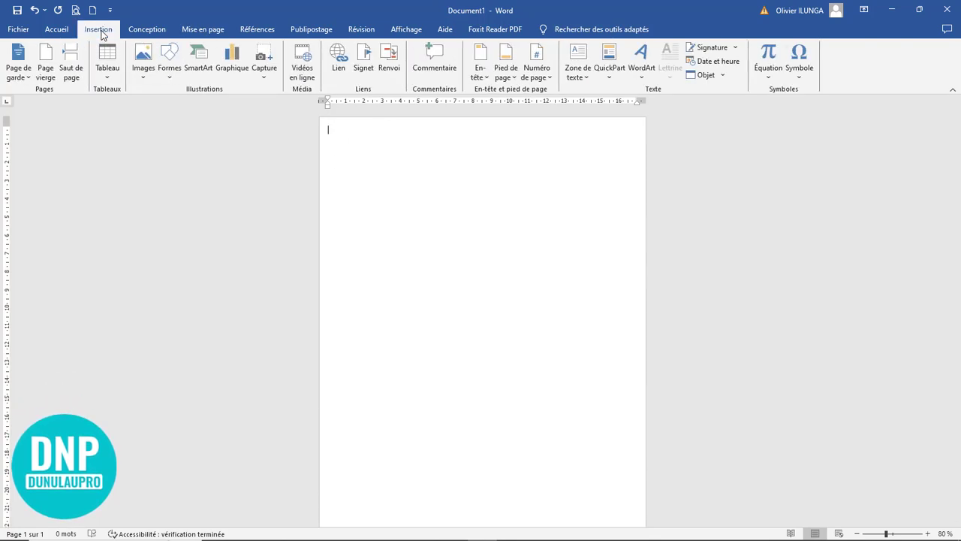
{"action": "left_click", "coordinate": [169, 75]}
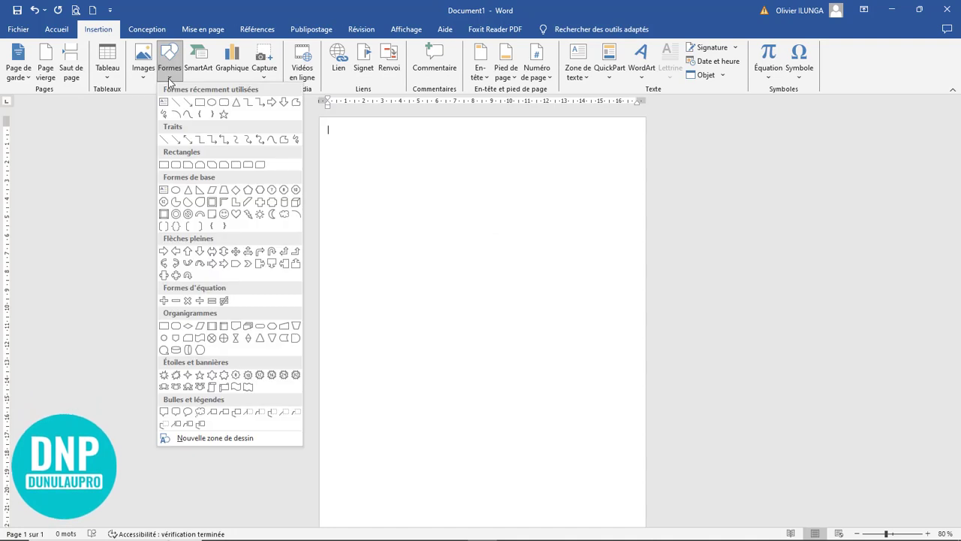
{"action": "left_click", "coordinate": [212, 103]}
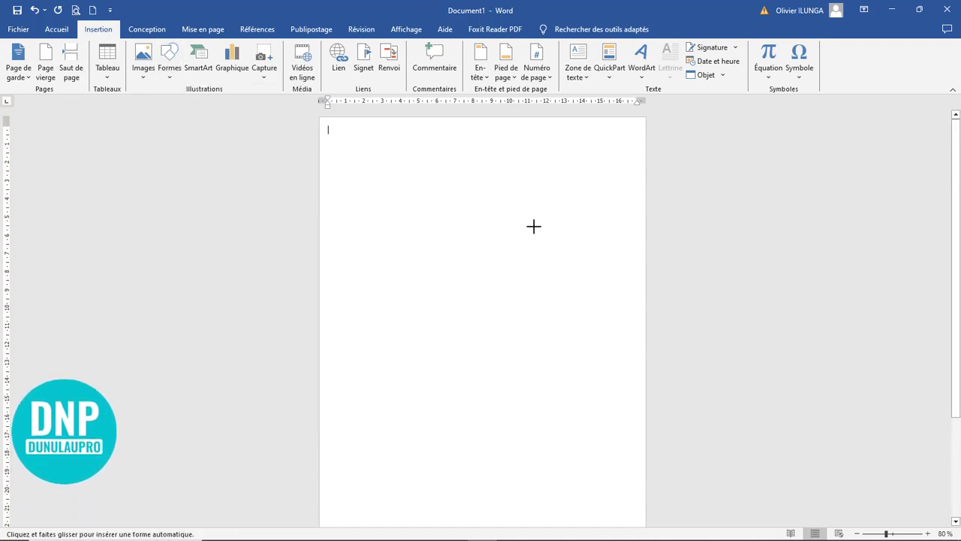
{"action": "left_click_drag", "start_coordinate": [473, 132], "coordinate": [797, 467]}
{"action": "left_click_drag", "start_coordinate": [491, 305], "coordinate": [486, 273]}
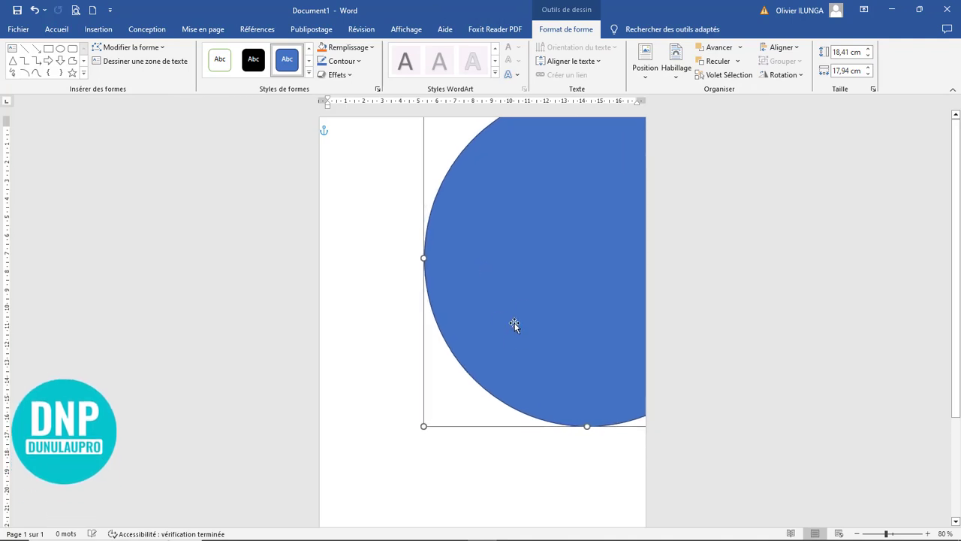
Resize the blue oval to about 17.2 cm high and 16.3 cm wide, keeping it over the page's upper-right corner.
{"action": "scroll", "coordinate": [665, 419], "scroll_direction": "down", "scroll_amount": 6}
{"action": "scroll", "coordinate": [665, 419], "scroll_direction": "up", "scroll_amount": 3}
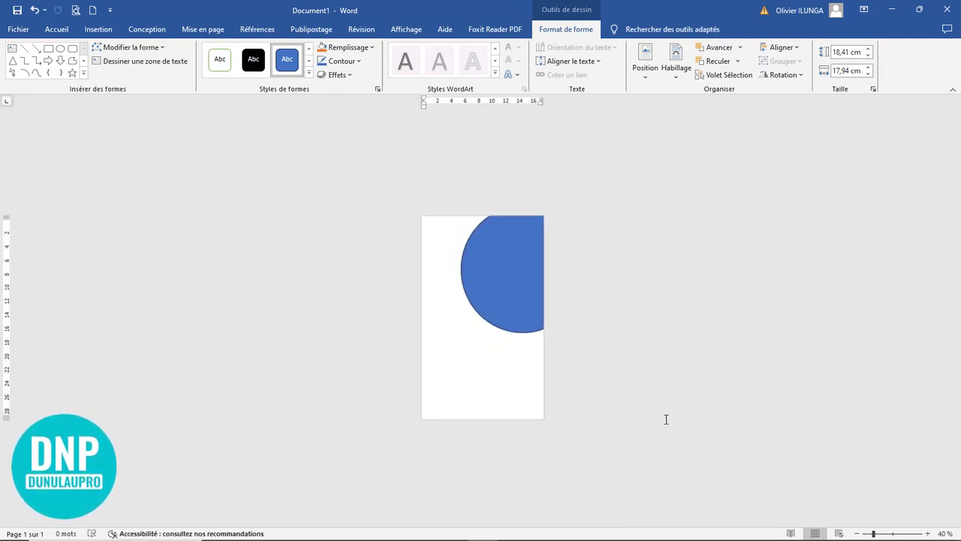
{"action": "scroll", "coordinate": [665, 419], "scroll_direction": "down", "scroll_amount": 2}
{"action": "scroll", "coordinate": [665, 419], "scroll_direction": "up", "scroll_amount": 1}
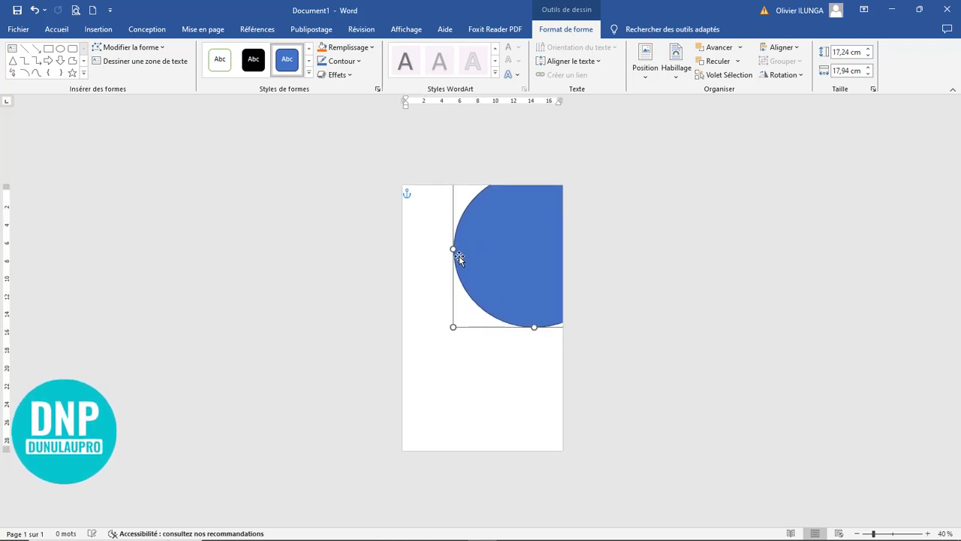
{"action": "left_click_drag", "start_coordinate": [457, 248], "coordinate": [499, 265]}
{"action": "left_click", "coordinate": [648, 321]}
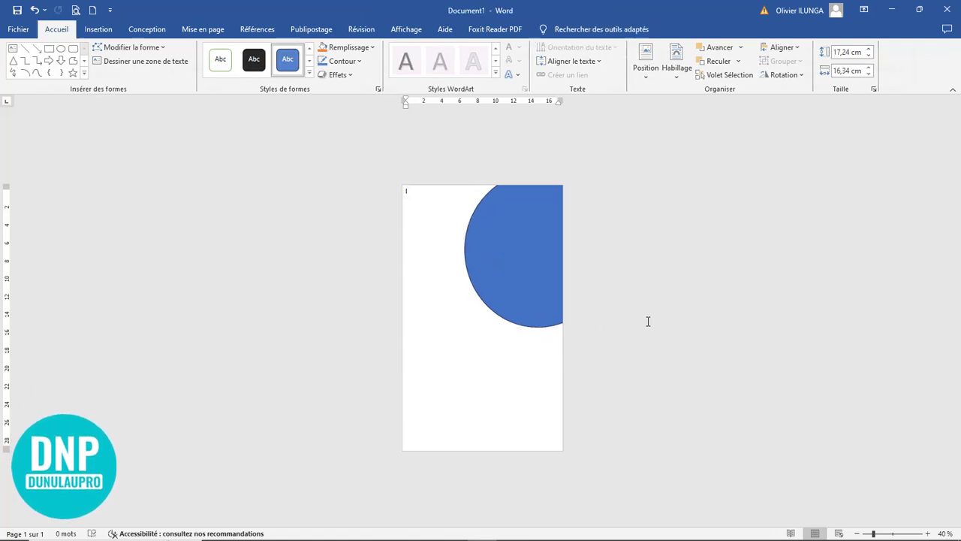
Remove the outline from the large blue oval at the page's upper-right corner.
{"action": "left_click", "coordinate": [510, 284]}
{"action": "scroll", "coordinate": [516, 285], "scroll_direction": "up", "scroll_amount": 5, "text": "ctrl"}
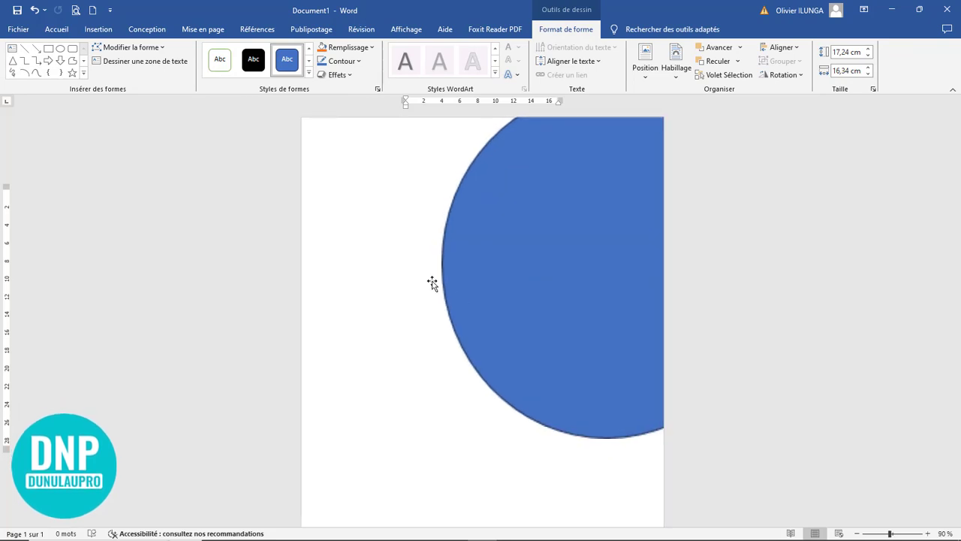
{"action": "left_click", "coordinate": [343, 64]}
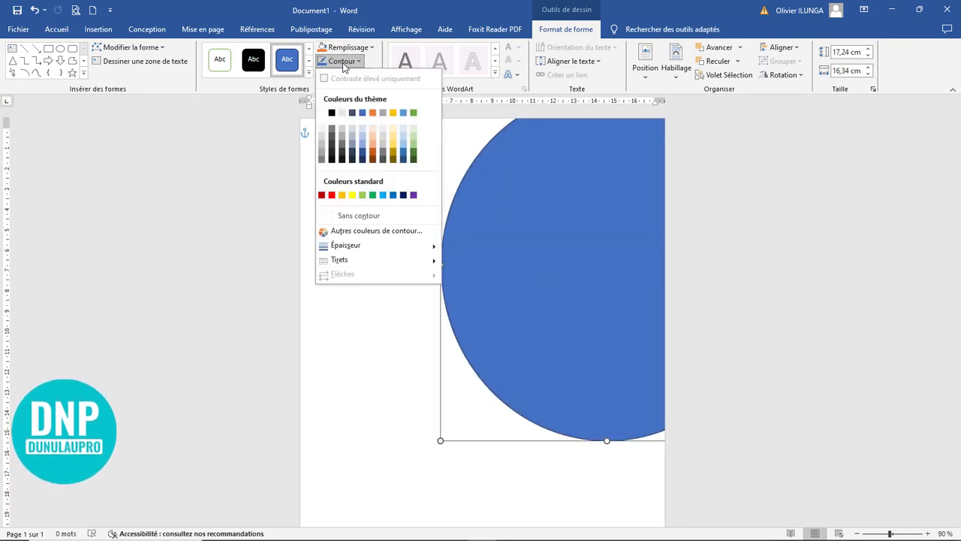
{"action": "left_click", "coordinate": [351, 213]}
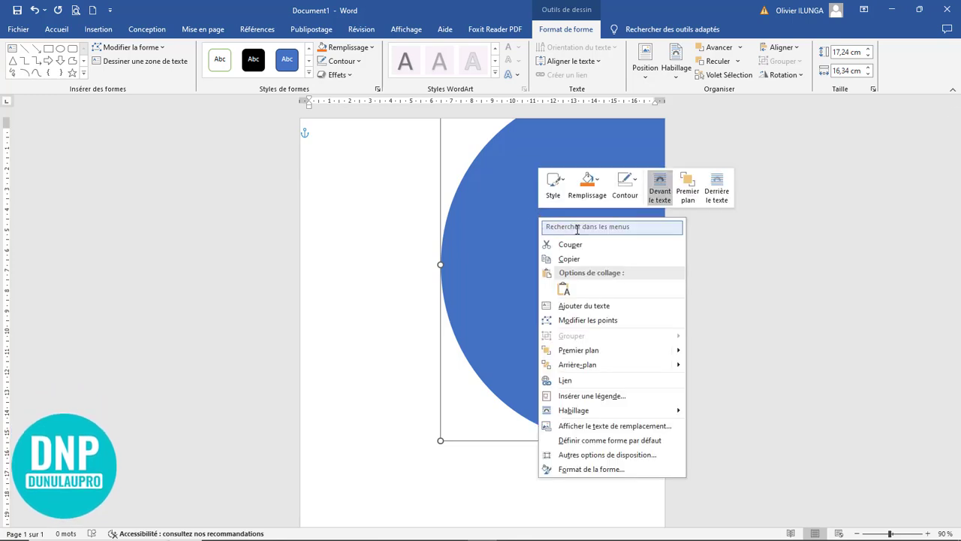
{"action": "left_click", "coordinate": [597, 200]}
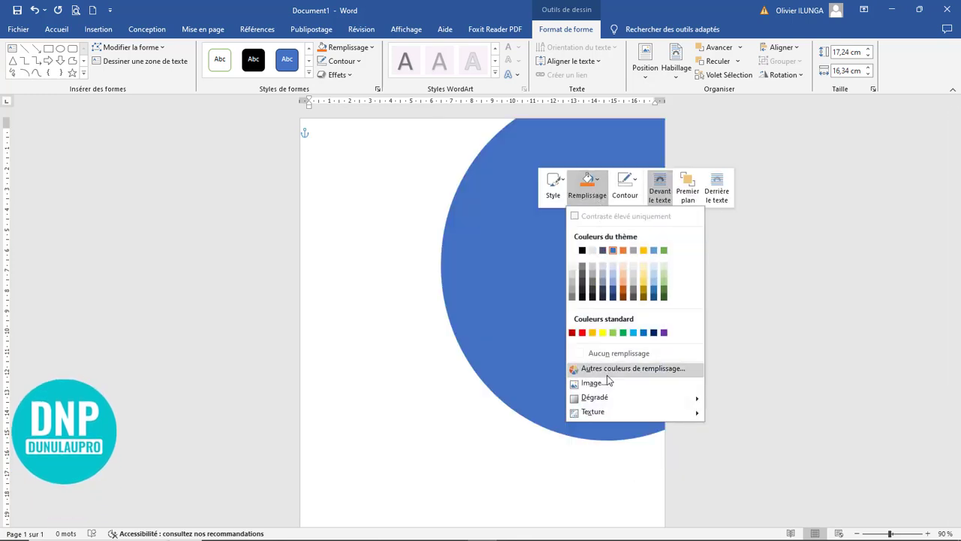
{"action": "left_click", "coordinate": [605, 383]}
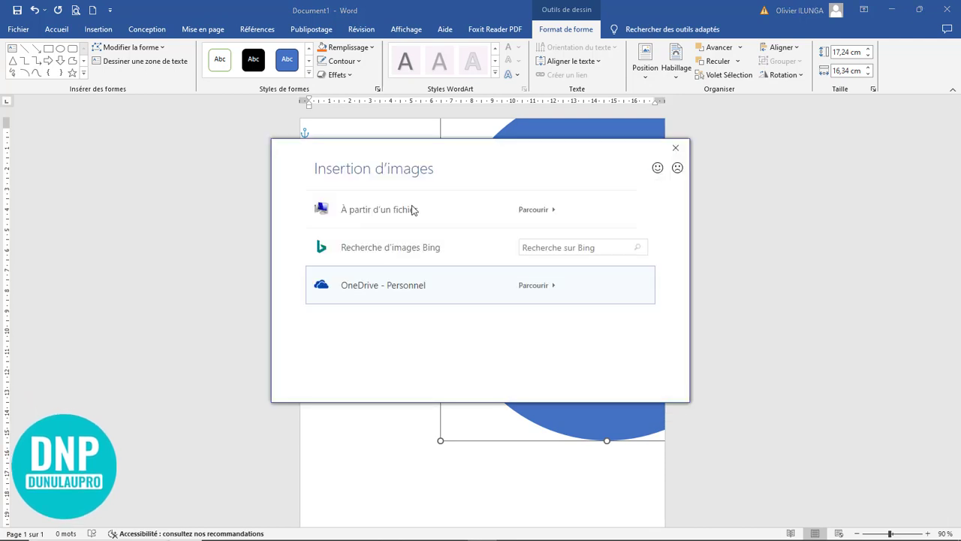
{"action": "left_click", "coordinate": [393, 212]}
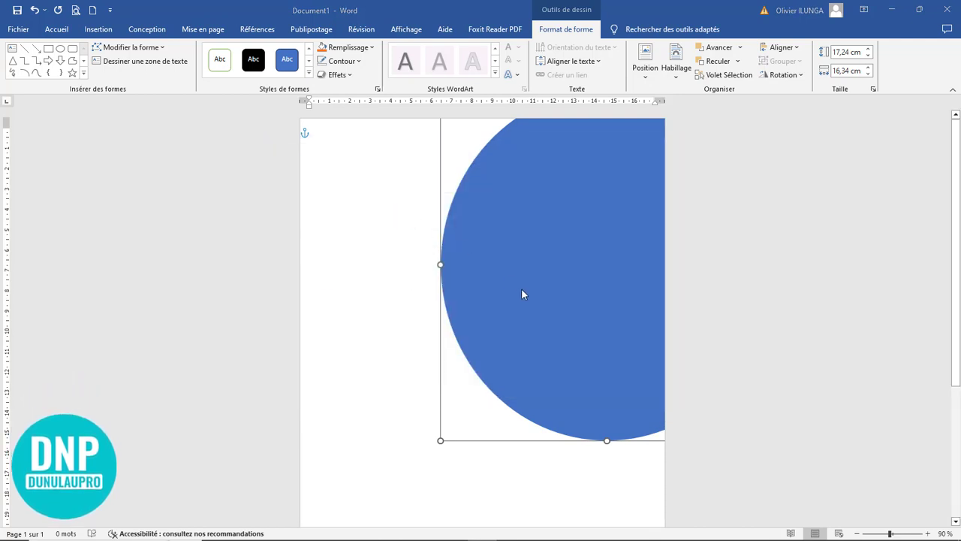
{"action": "left_click", "coordinate": [220, 193]}
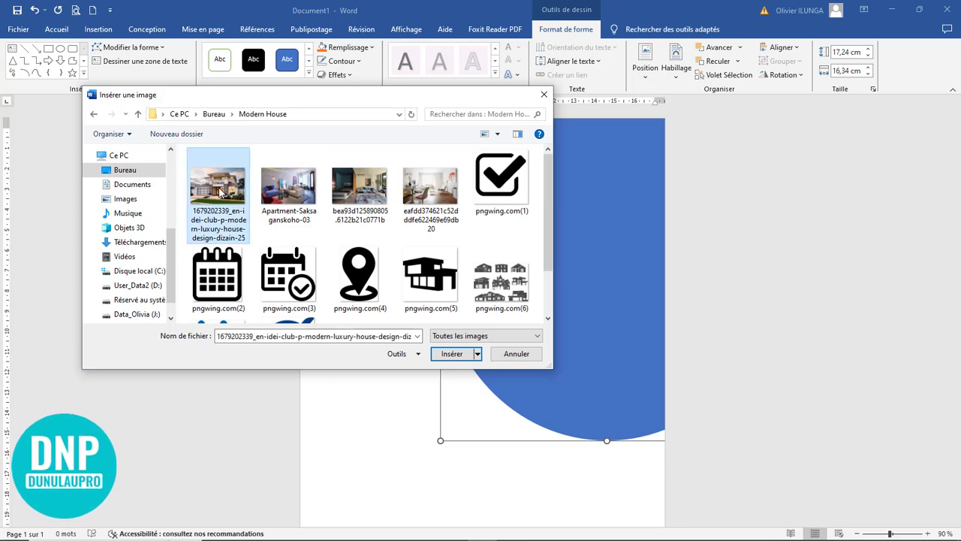
{"action": "left_click", "coordinate": [451, 354]}
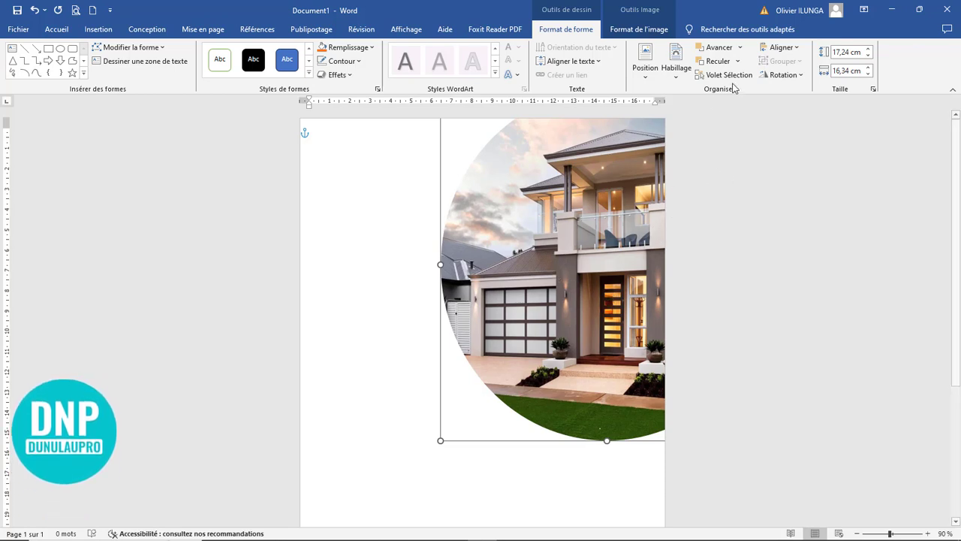
Crop the house picture to fill the oval, enlarging it beyond the frame and shifting it slightly left.
{"action": "left_click", "coordinate": [632, 30]}
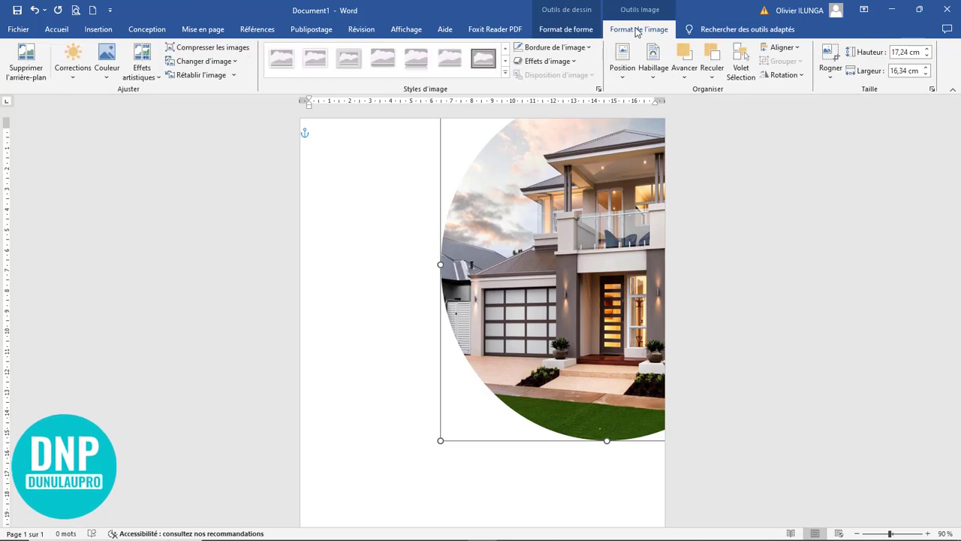
{"action": "left_click", "coordinate": [831, 76]}
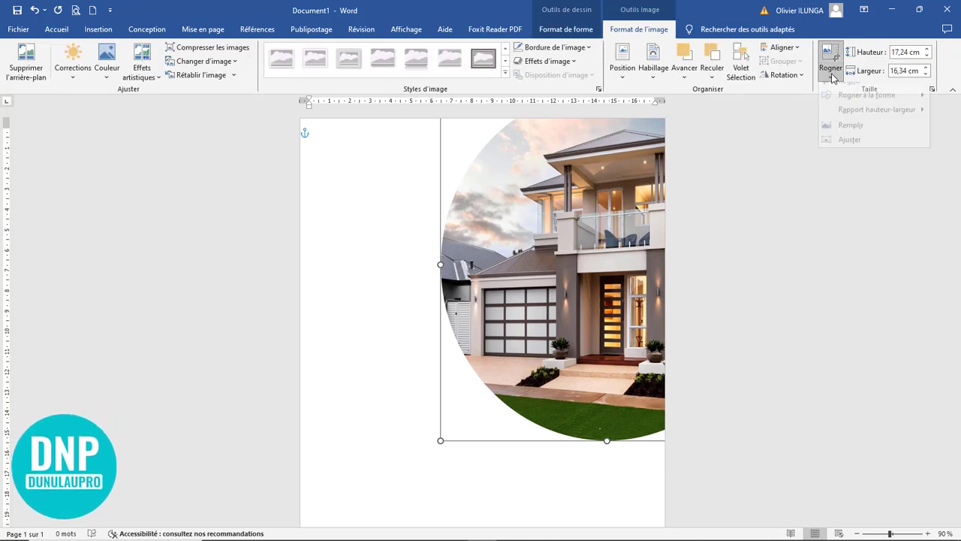
{"action": "left_click", "coordinate": [845, 134]}
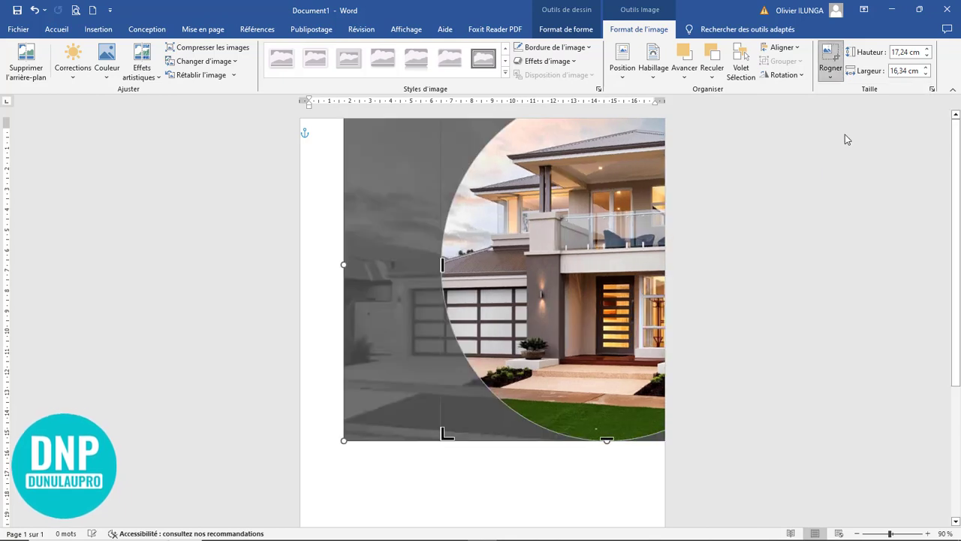
{"action": "left_click_drag", "start_coordinate": [340, 443], "coordinate": [326, 486]}
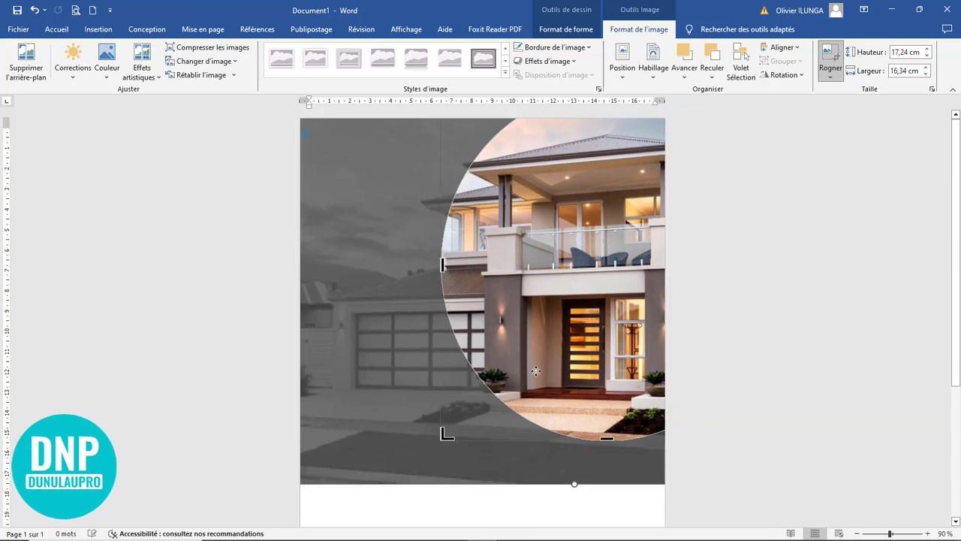
{"action": "left_click_drag", "start_coordinate": [546, 343], "coordinate": [535, 343]}
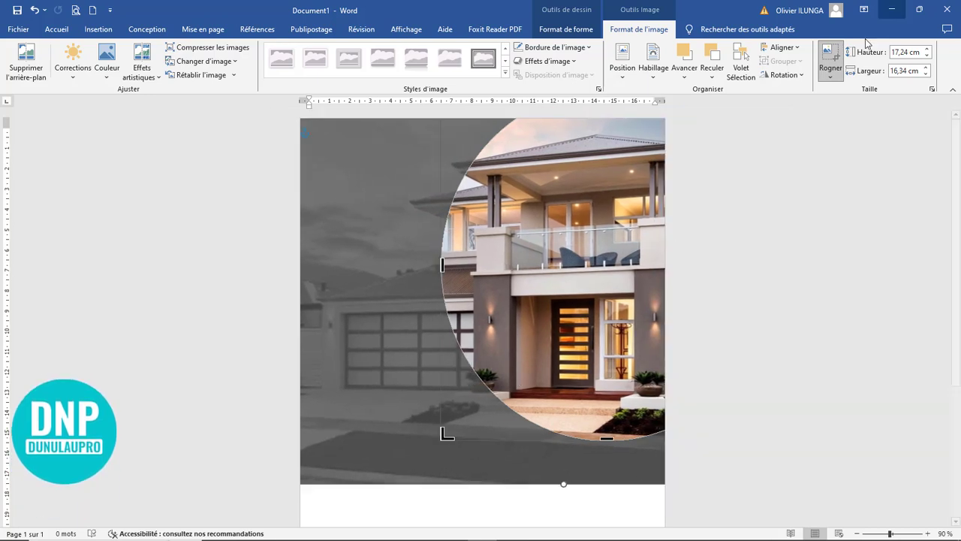
{"action": "key", "text": "Escape"}
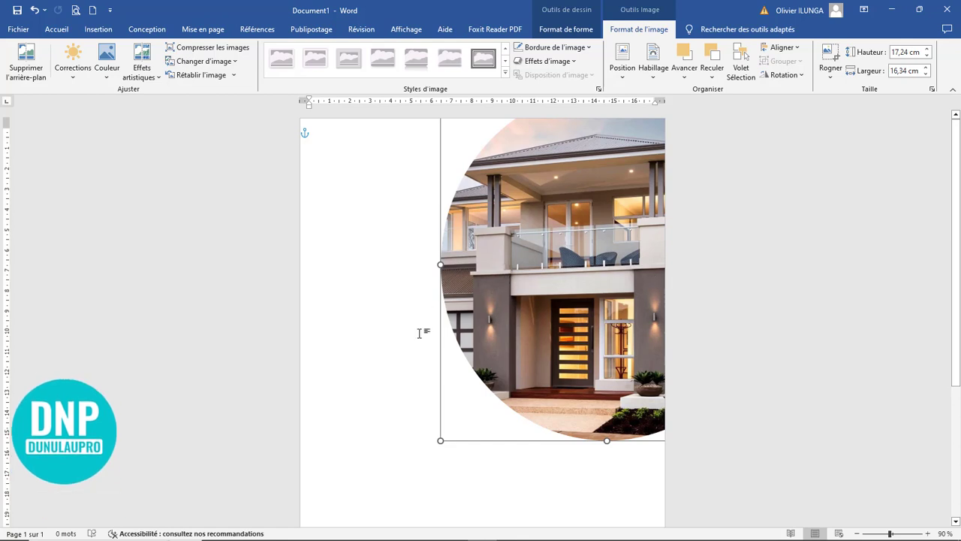
Draw a second oval about 11.3 cm high and 12 cm wide over the page's left edge, overlapping the house picture.
{"action": "left_click", "coordinate": [98, 30]}
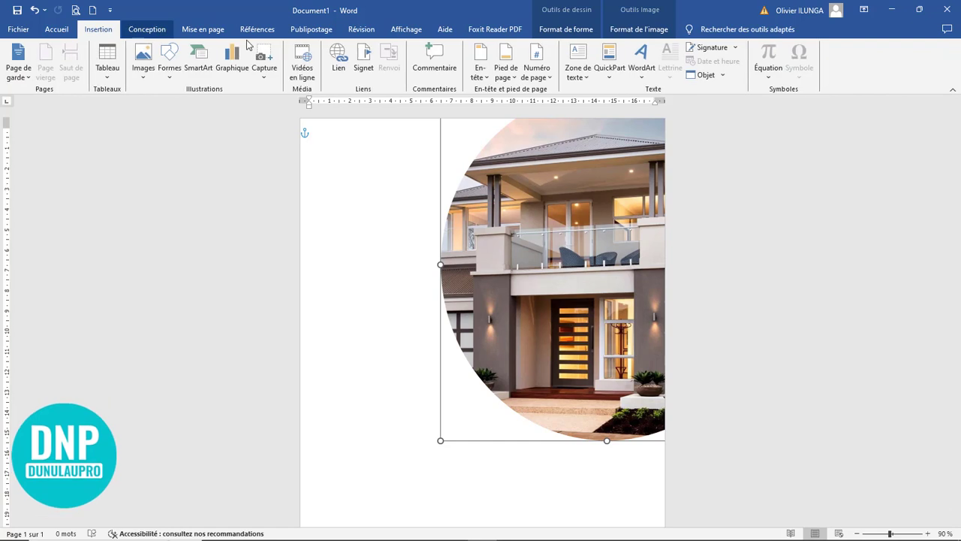
{"action": "left_click", "coordinate": [170, 64]}
{"action": "left_click", "coordinate": [211, 102]}
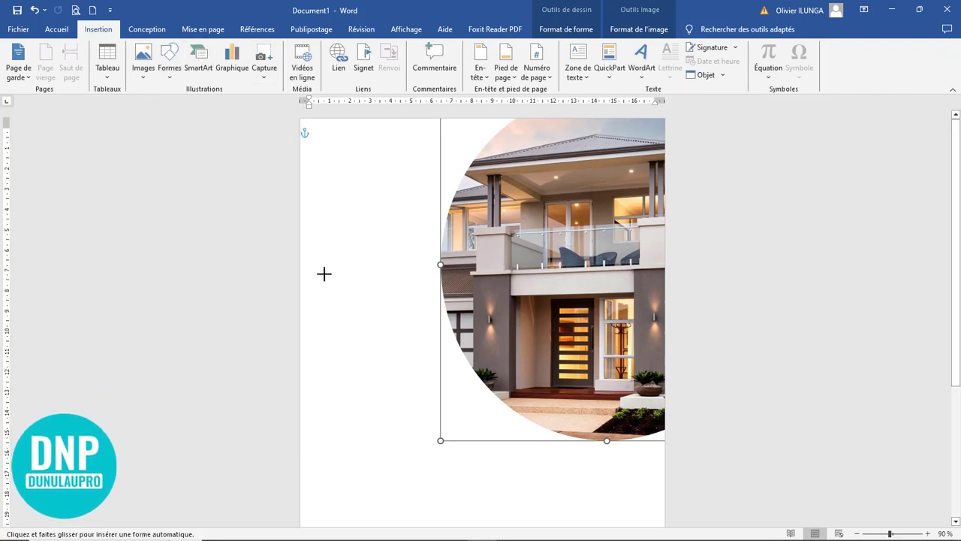
{"action": "mouse_move", "coordinate": [330, 238]}
{"action": "left_mouse_down"}
{"action": "mouse_move", "coordinate": [498, 425]}
{"action": "mouse_move", "coordinate": [553, 421]}
{"action": "mouse_move", "coordinate": [541, 451]}
{"action": "left_mouse_up"}
{"action": "left_click_drag", "start_coordinate": [425, 379], "coordinate": [373, 380]}
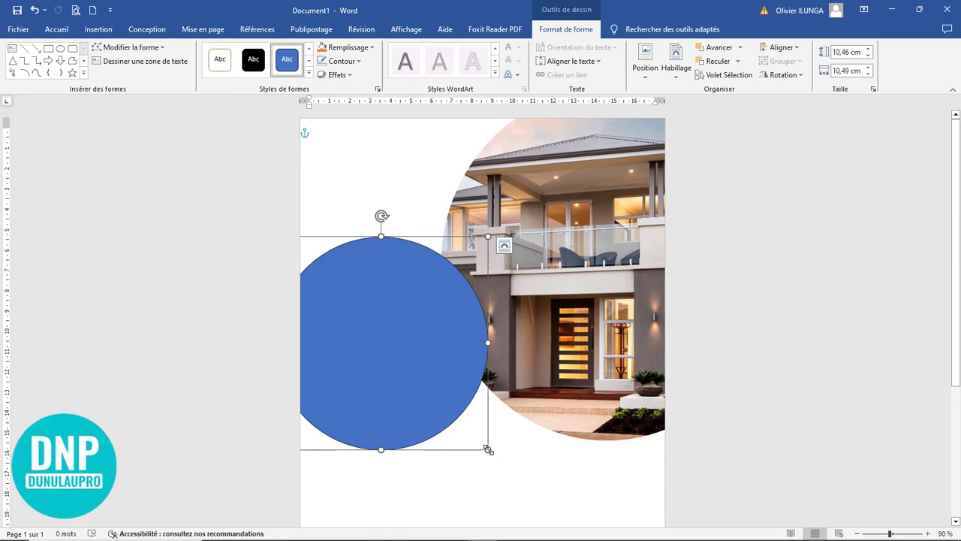
{"action": "left_click_drag", "start_coordinate": [488, 449], "coordinate": [518, 467]}
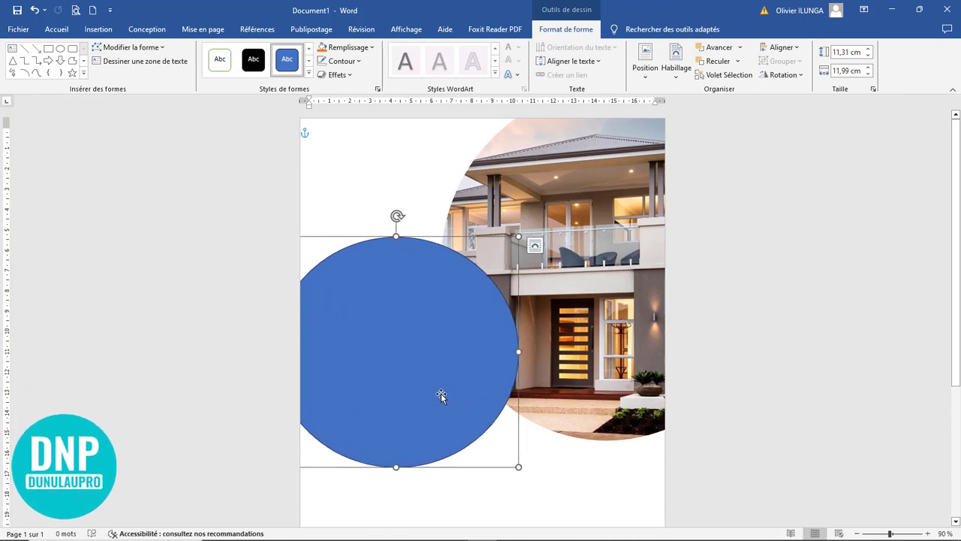
Enlarge the house picture oval to about 19.3 cm high and 18.7 cm wide, extending its lower-left corner.
{"action": "scroll", "coordinate": [575, 388], "scroll_direction": "down", "scroll_amount": 7}
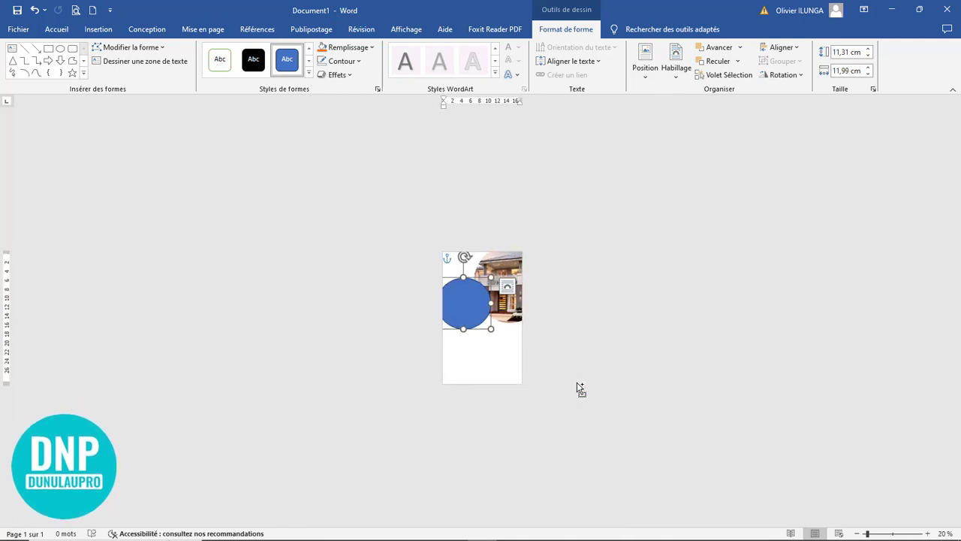
{"action": "scroll", "coordinate": [578, 384], "scroll_direction": "up", "scroll_amount": 5}
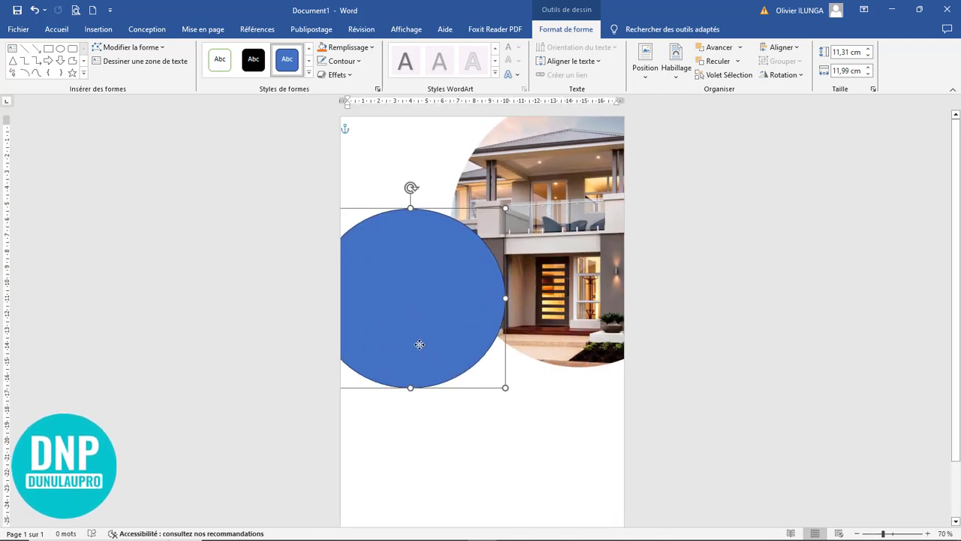
{"action": "left_click", "coordinate": [578, 285]}
{"action": "left_click_drag", "start_coordinate": [450, 368], "coordinate": [417, 395]}
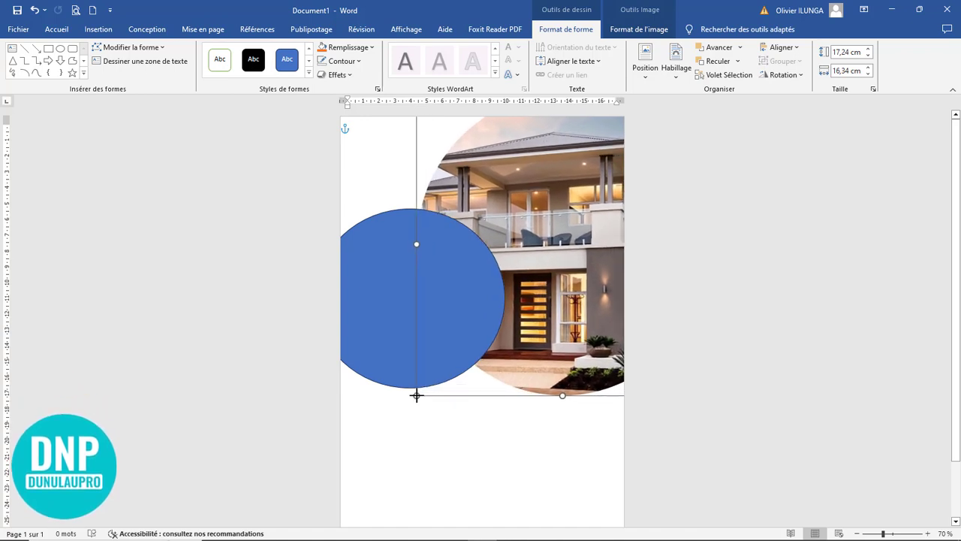
{"action": "left_click_drag", "start_coordinate": [417, 394], "coordinate": [412, 400]}
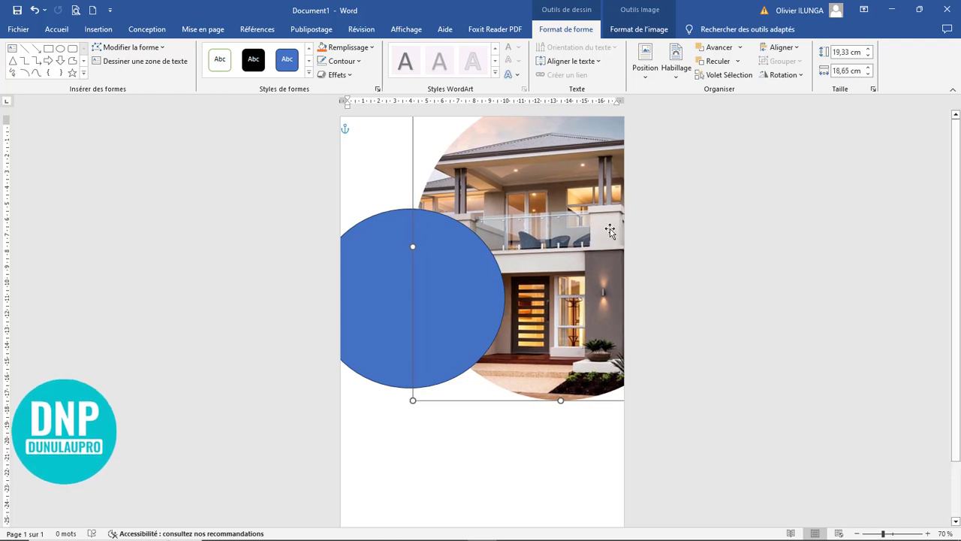
Crop the house picture to fill the enlarged oval and shift it left so the entrance and right-hand windows show.
{"action": "left_click", "coordinate": [639, 29]}
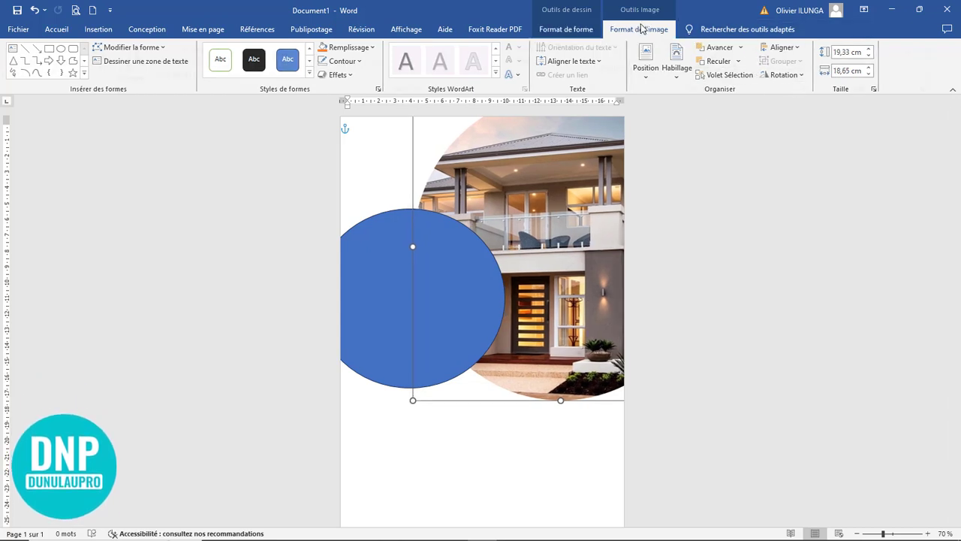
{"action": "left_click", "coordinate": [830, 69]}
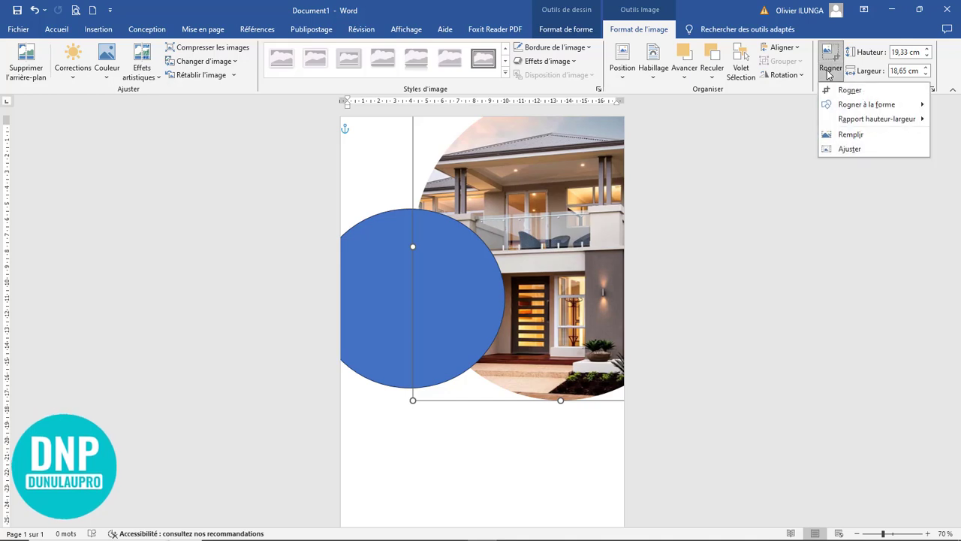
{"action": "left_click", "coordinate": [848, 134]}
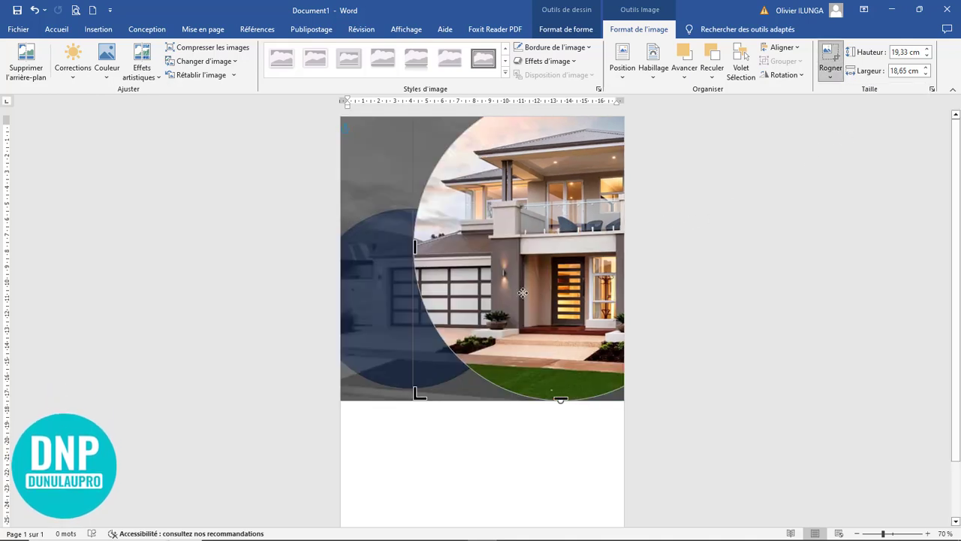
{"action": "left_click_drag", "start_coordinate": [522, 293], "coordinate": [474, 292]}
{"action": "mouse_move", "coordinate": [558, 282]}
{"action": "left_mouse_down"}
{"action": "mouse_move", "coordinate": [543, 284]}
{"action": "mouse_move", "coordinate": [567, 278]}
{"action": "left_mouse_up"}
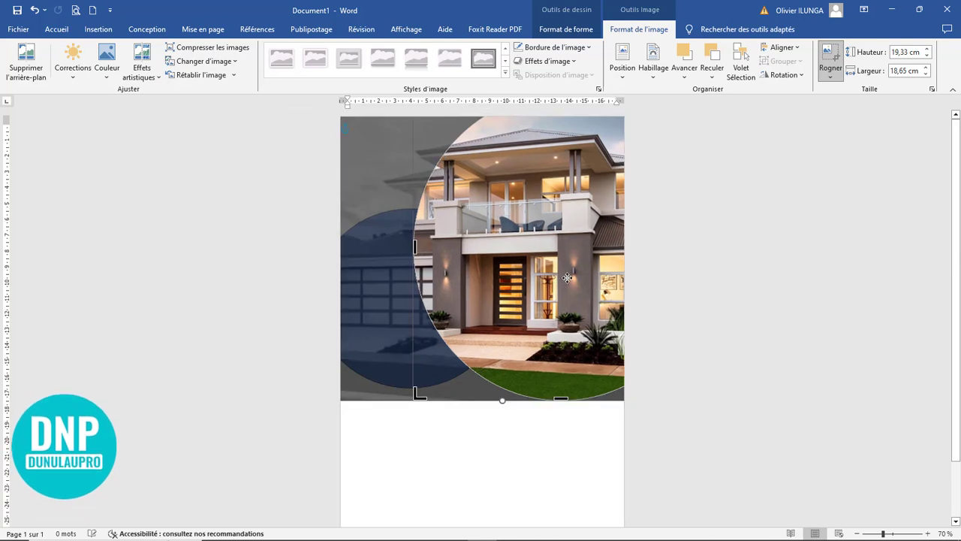
{"action": "left_click", "coordinate": [830, 54]}
{"action": "left_click", "coordinate": [888, 246]}
Fill the smaller blue oval with the standard orange-yellow colour and remove its outline.
{"action": "left_click", "coordinate": [419, 320]}
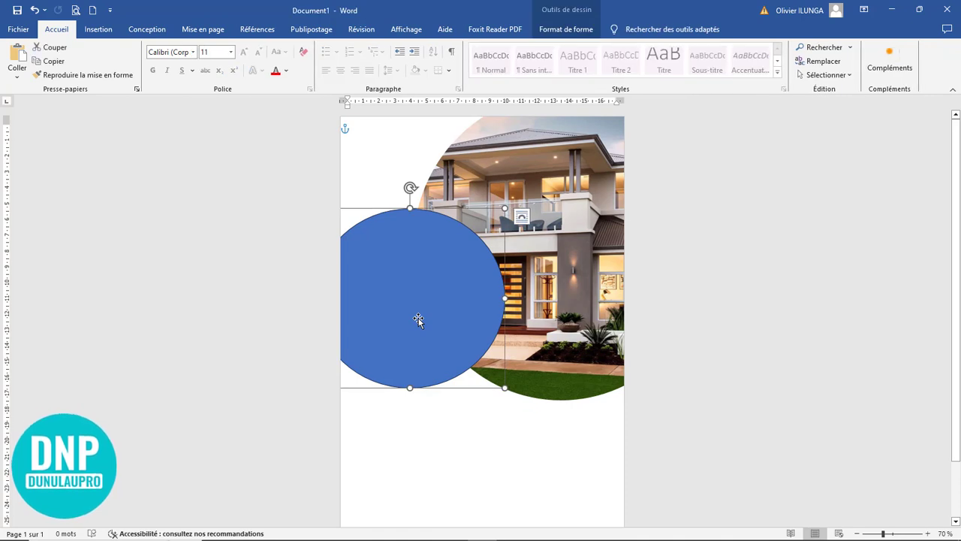
{"action": "double_click", "coordinate": [418, 320]}
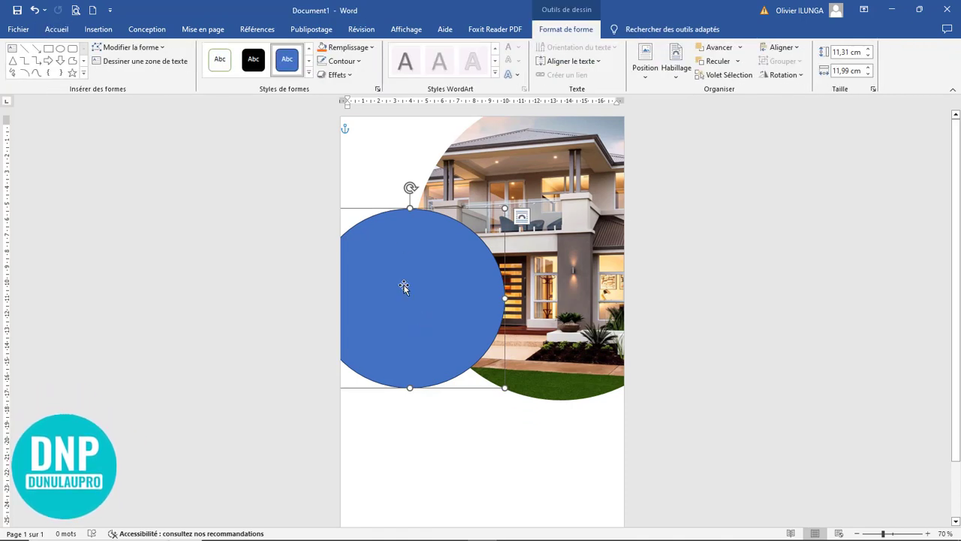
{"action": "left_click", "coordinate": [368, 48]}
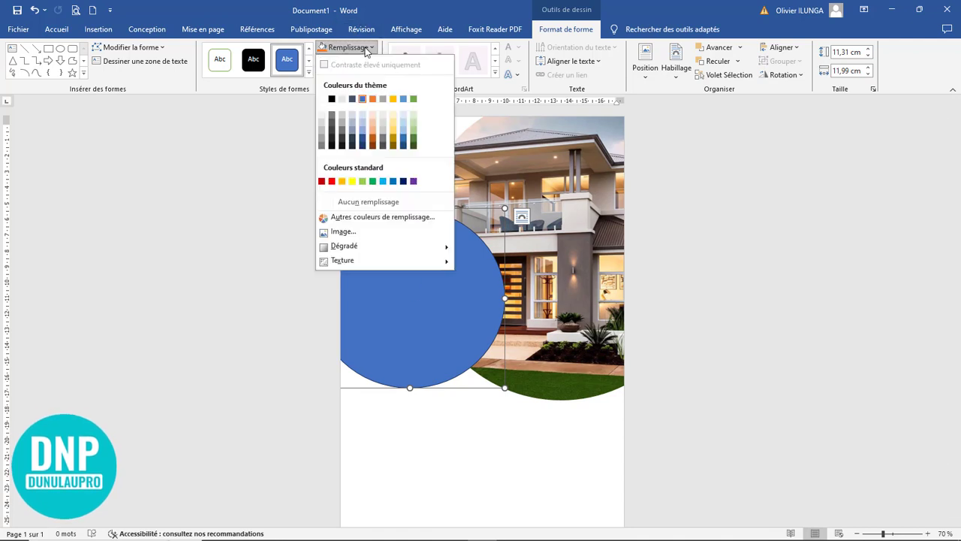
{"action": "left_click", "coordinate": [343, 182]}
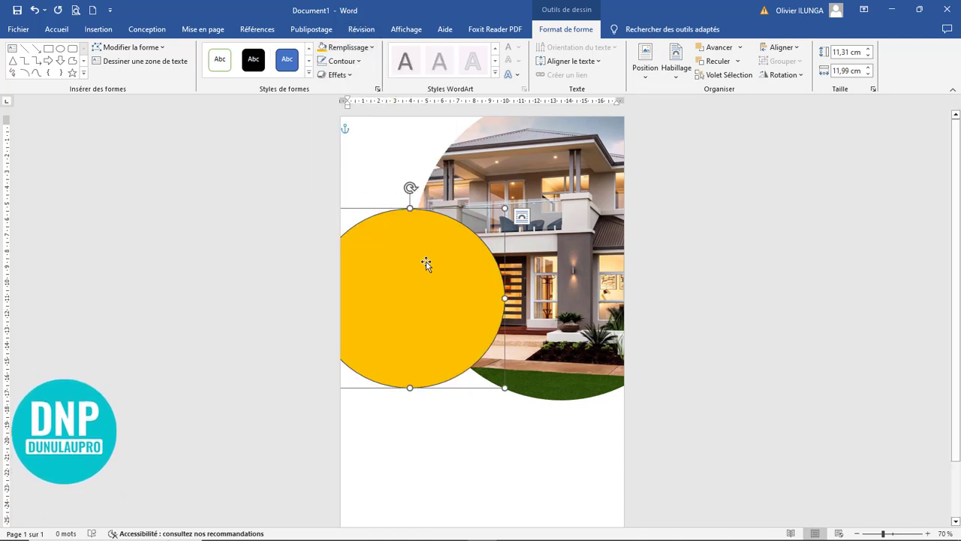
{"action": "left_click", "coordinate": [342, 60]}
{"action": "left_click", "coordinate": [367, 217]}
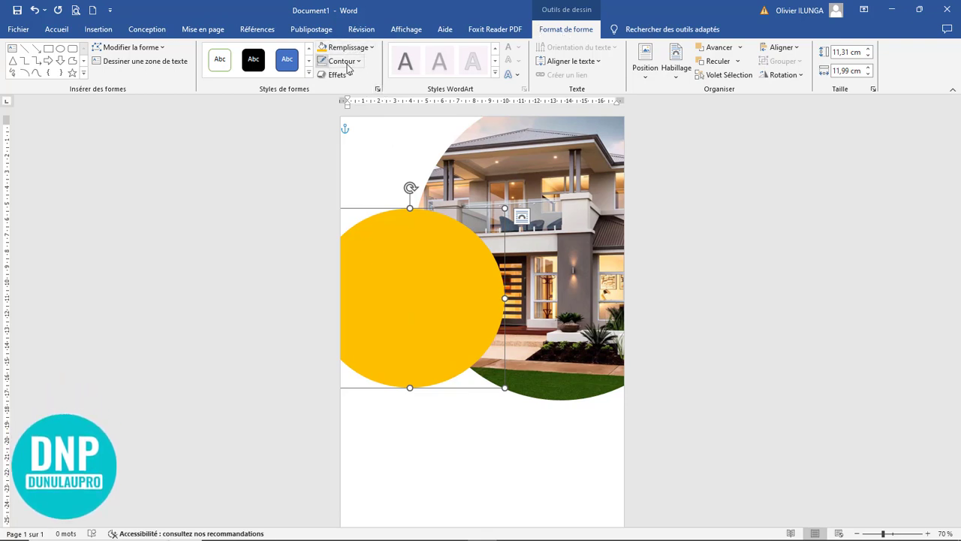
Set the orange-yellow oval's solid fill transparency to 33 %.
{"action": "left_click", "coordinate": [378, 89]}
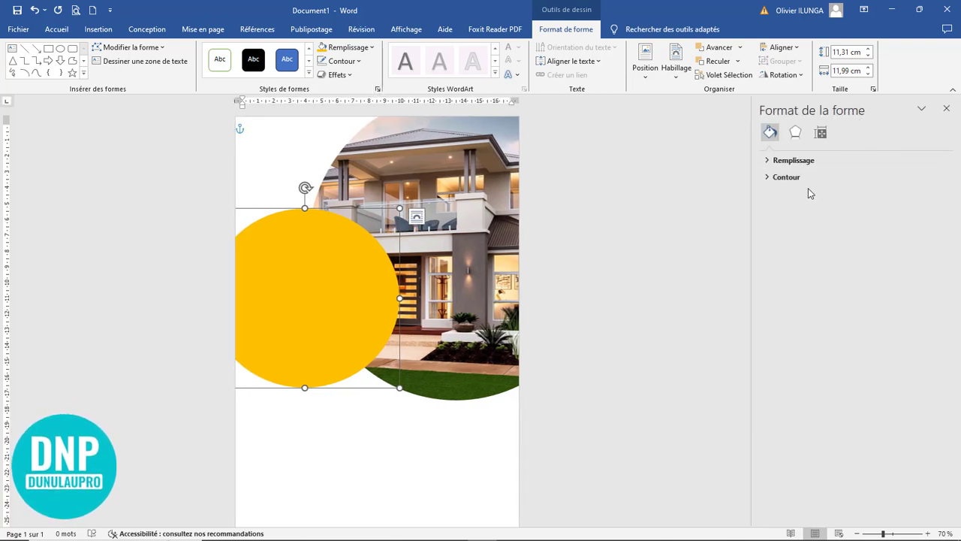
{"action": "left_click", "coordinate": [796, 159]}
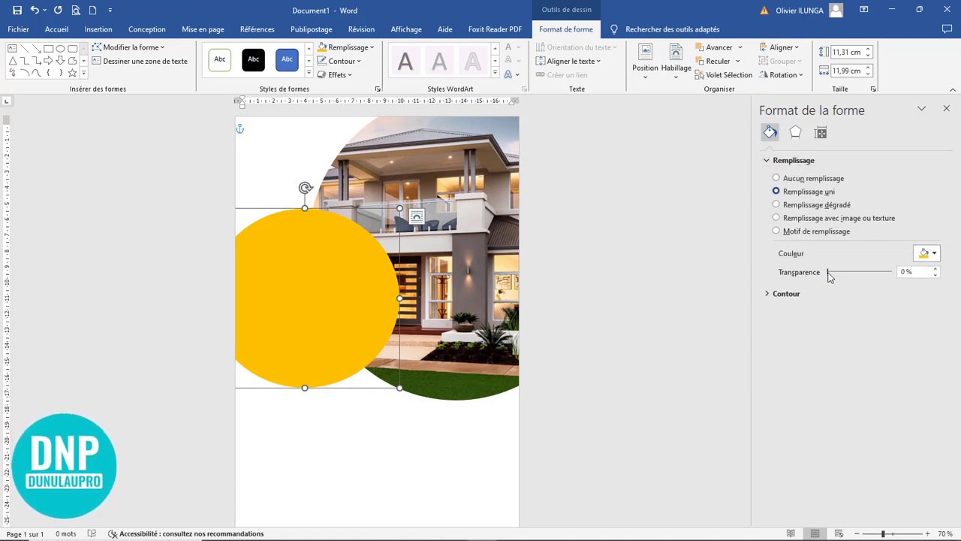
{"action": "left_click_drag", "start_coordinate": [838, 272], "coordinate": [847, 272]}
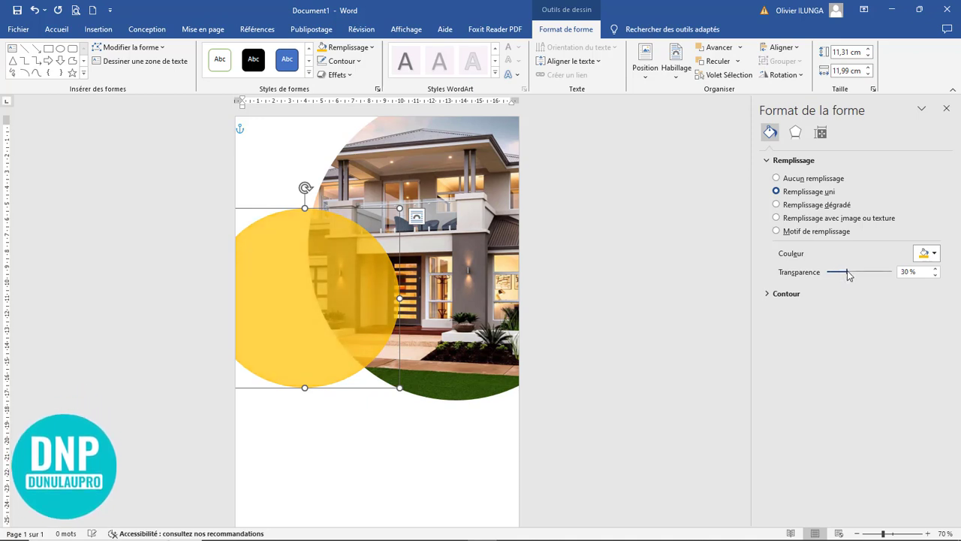
{"action": "left_click_drag", "start_coordinate": [848, 272], "coordinate": [849, 272]}
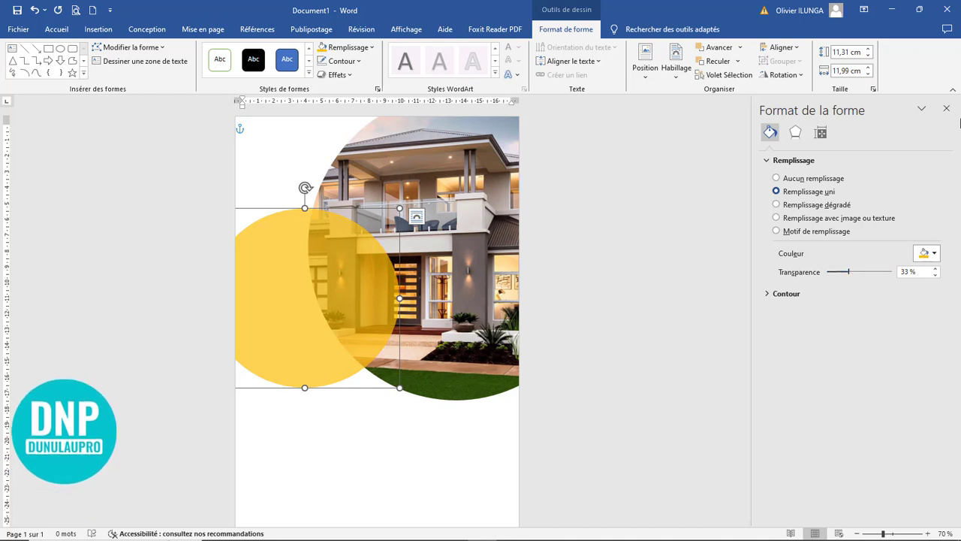
Write the lines Moderne, Home and For sale in the blank area below the ovals, with the first line starting at the left margin.
{"action": "left_click", "coordinate": [946, 109]}
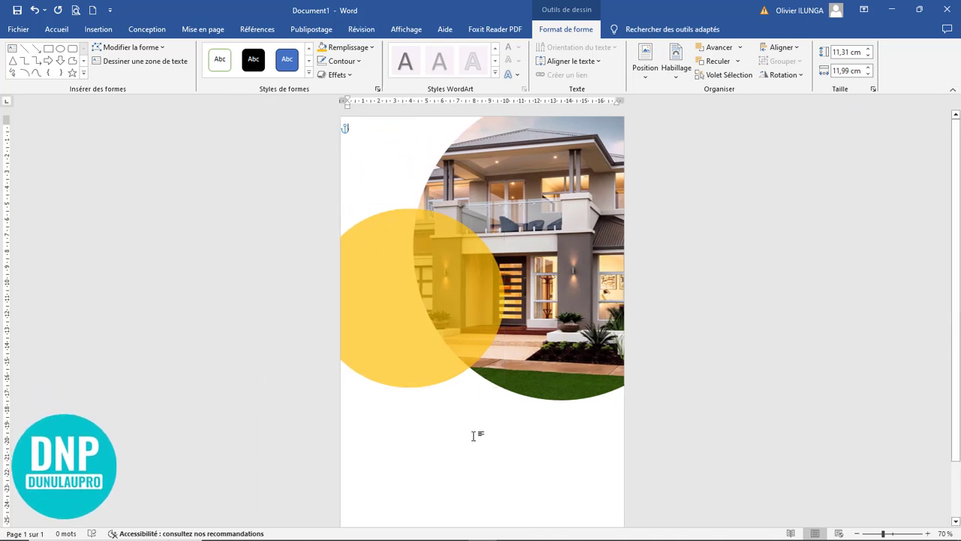
{"action": "left_click", "coordinate": [473, 435]}
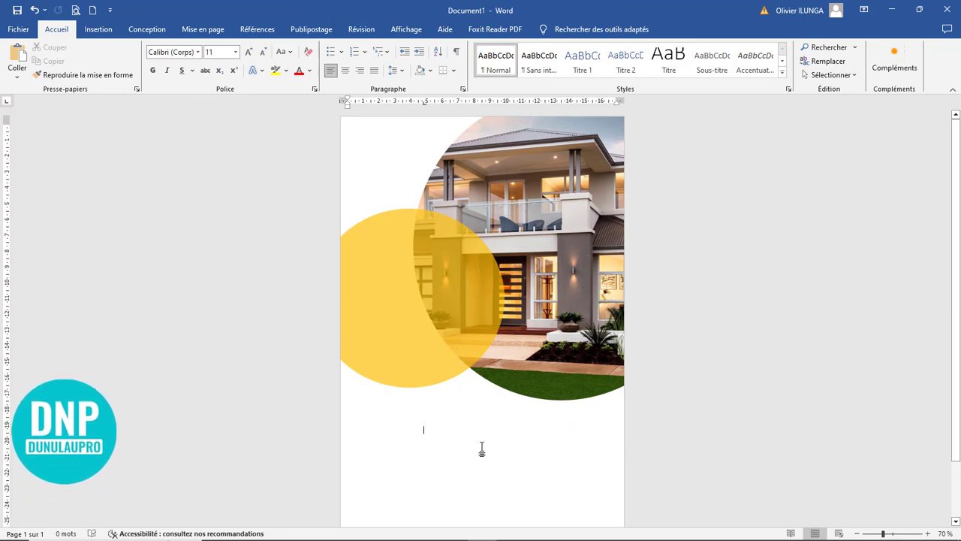
{"action": "type", "text": "moder"}
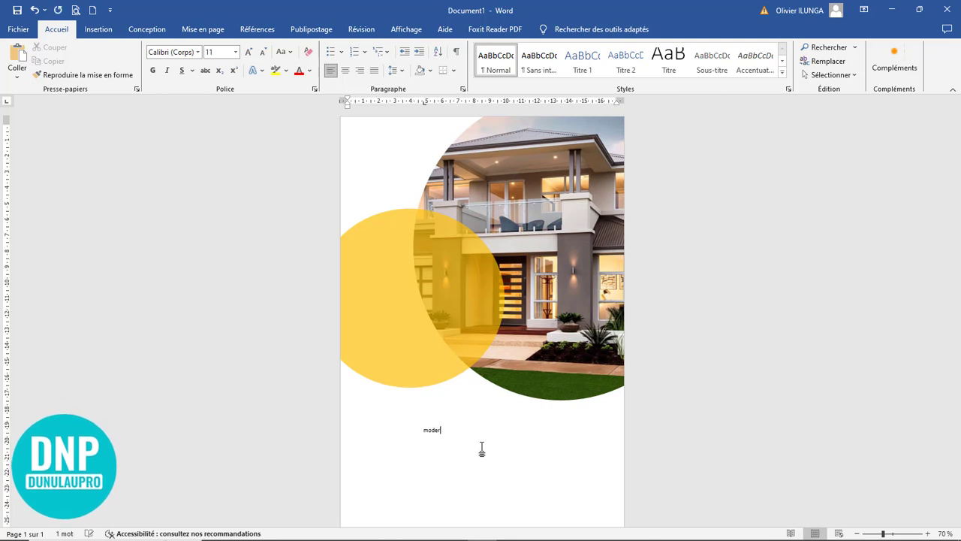
{"action": "type", "text": "ne"}
{"action": "key", "text": "Return"}
{"action": "type", "text": "ho"}
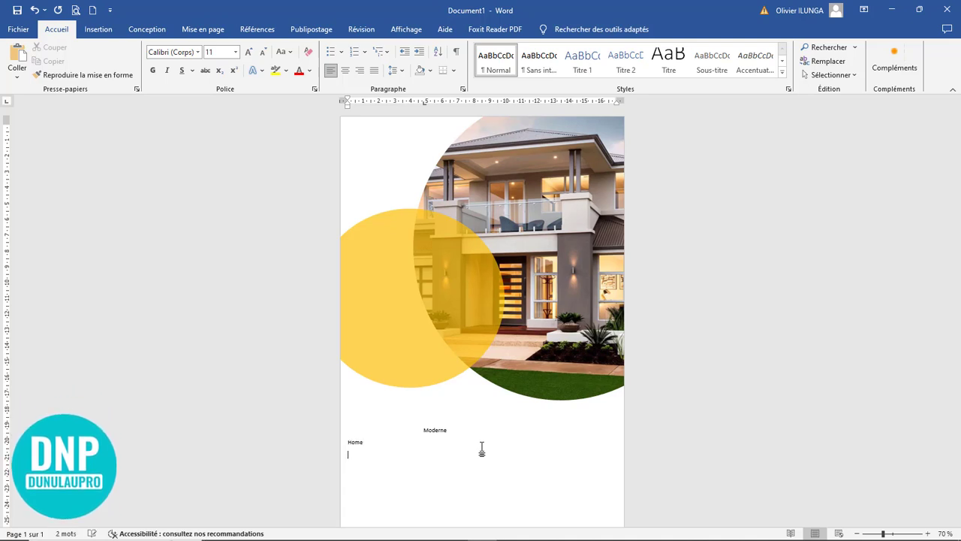
{"action": "type", "text": "For sale"}
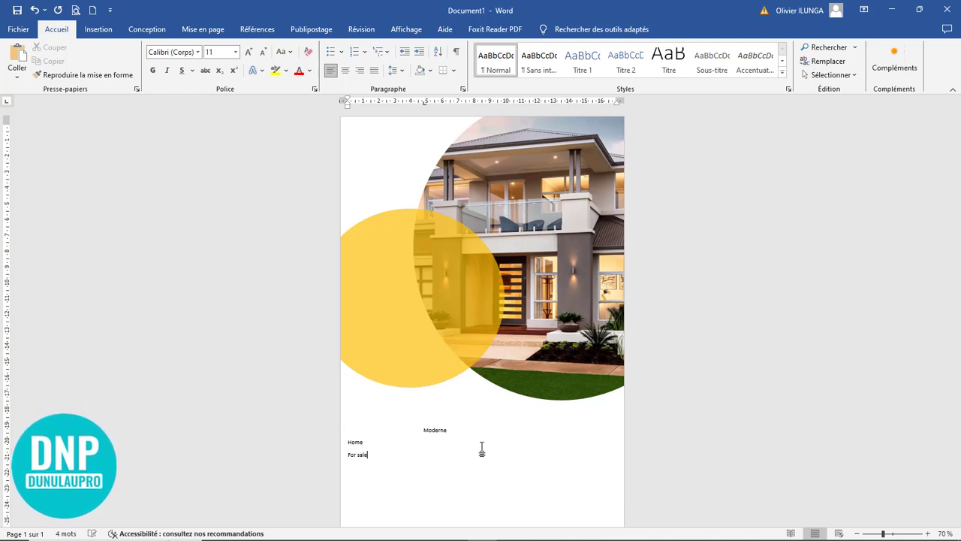
{"action": "left_click", "coordinate": [427, 432]}
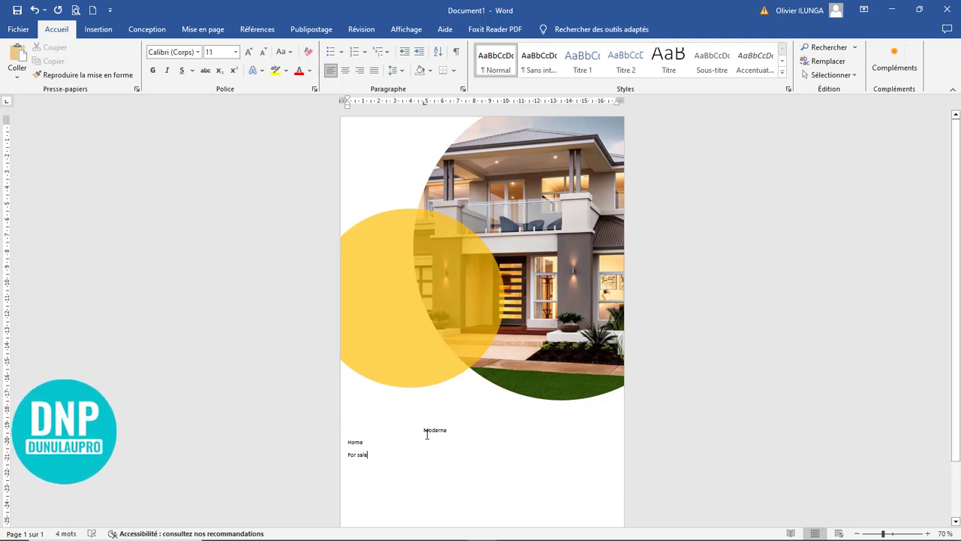
{"action": "key", "text": "BackSpace"}
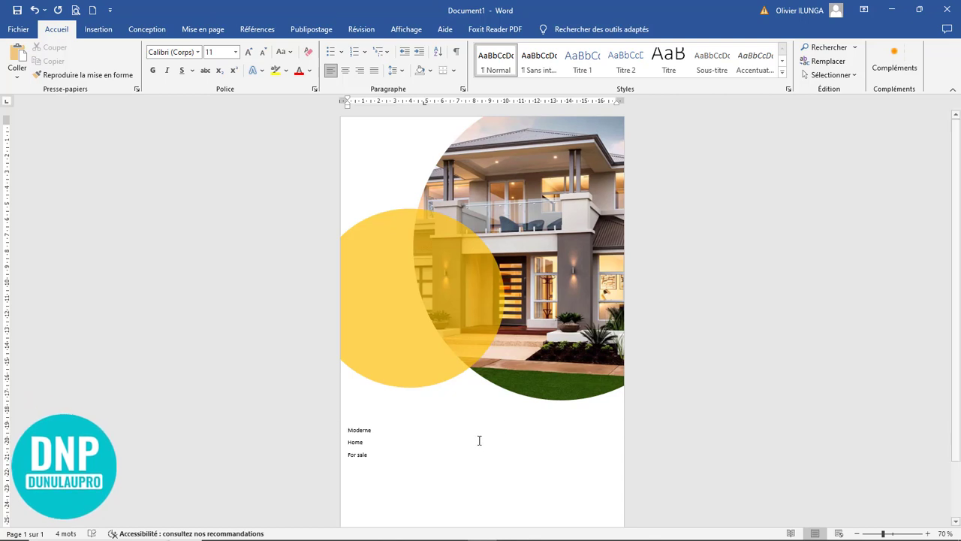
Put the three lines Moderne, Home and For sale into a drawn text box.
{"action": "left_click_drag", "start_coordinate": [386, 451], "coordinate": [337, 431]}
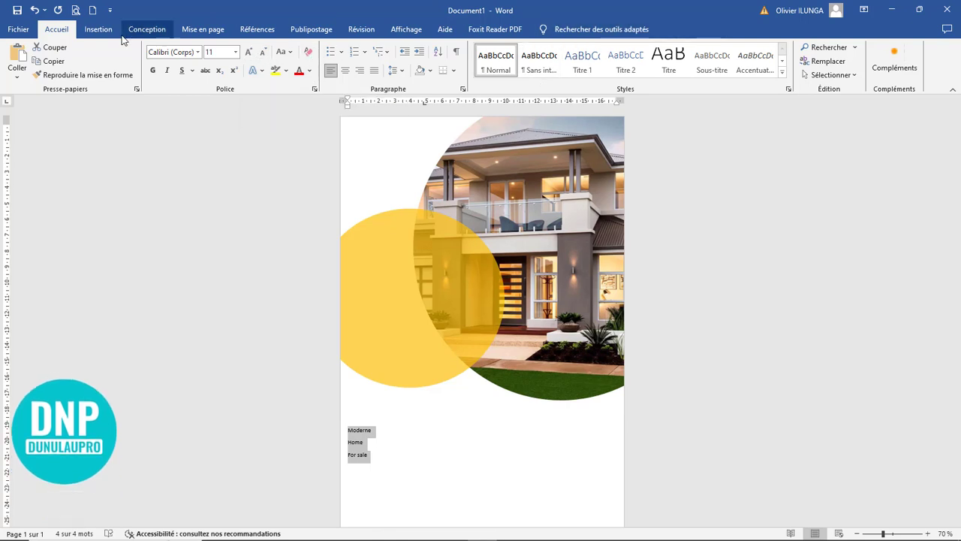
{"action": "left_click", "coordinate": [147, 30]}
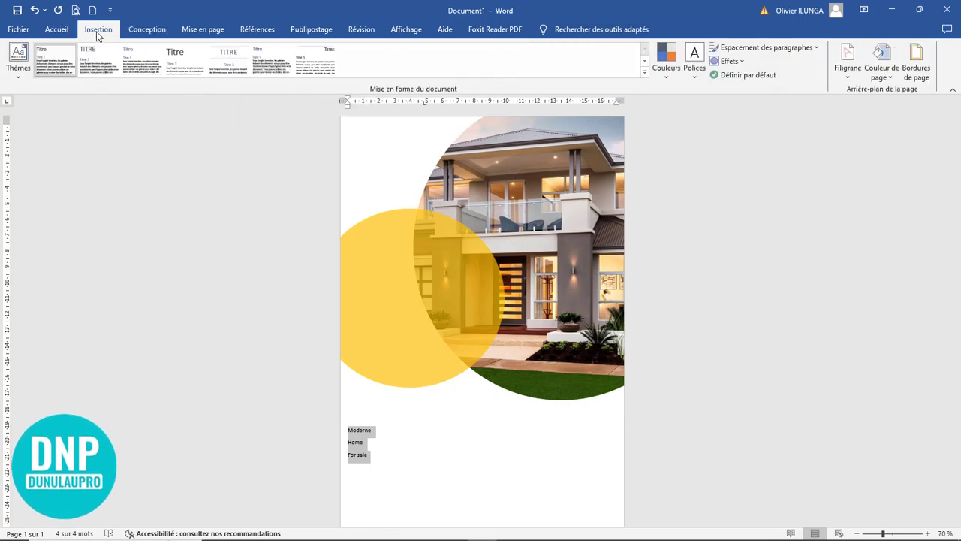
{"action": "left_click", "coordinate": [97, 31]}
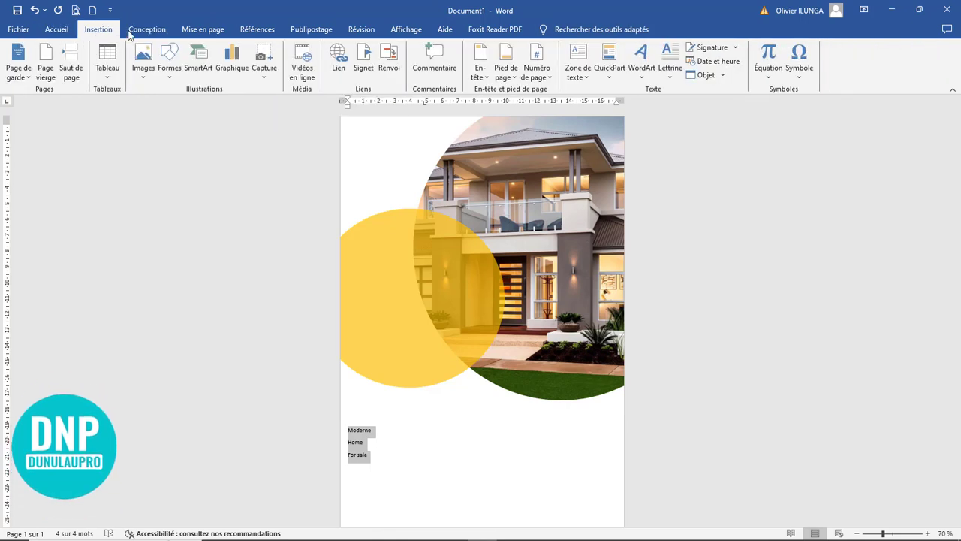
{"action": "left_click", "coordinate": [582, 76]}
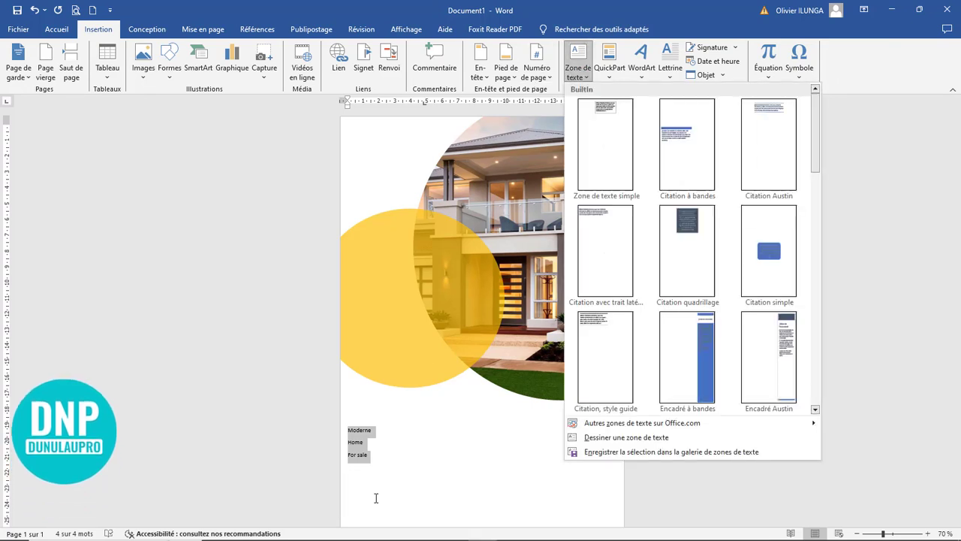
{"action": "left_click", "coordinate": [638, 438]}
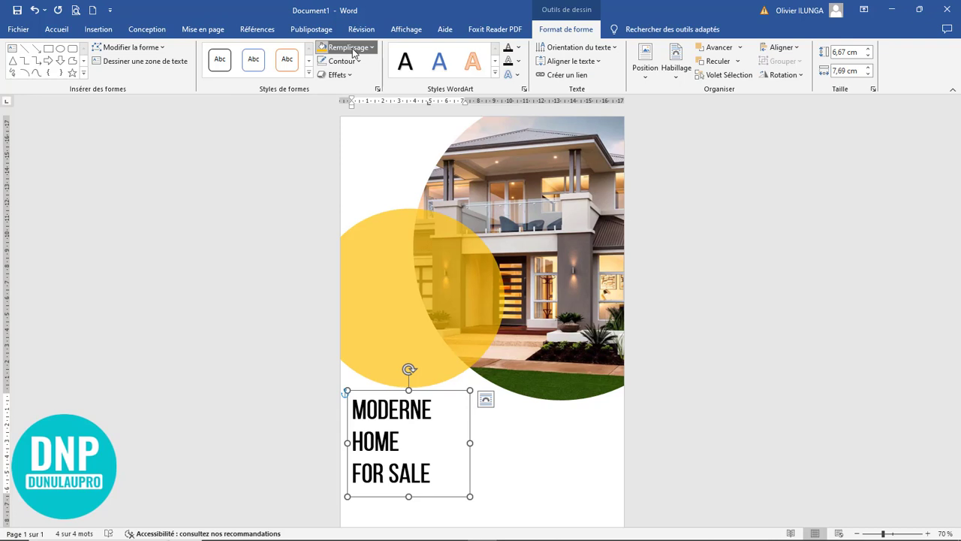
Remove the title text box's fill and move the box onto the upper part of the orange-yellow oval.
{"action": "left_click", "coordinate": [351, 49]}
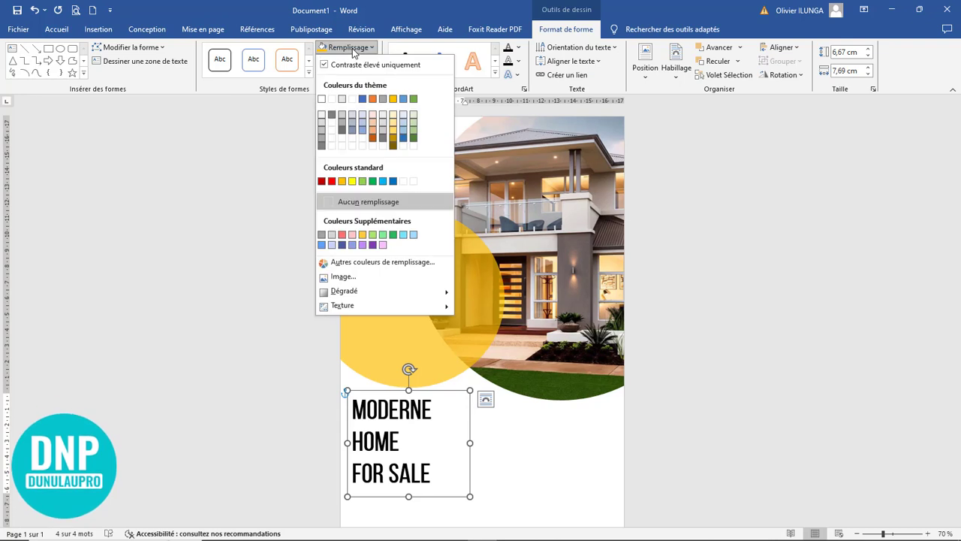
{"action": "left_click", "coordinate": [372, 205]}
{"action": "left_click_drag", "start_coordinate": [436, 393], "coordinate": [443, 229]}
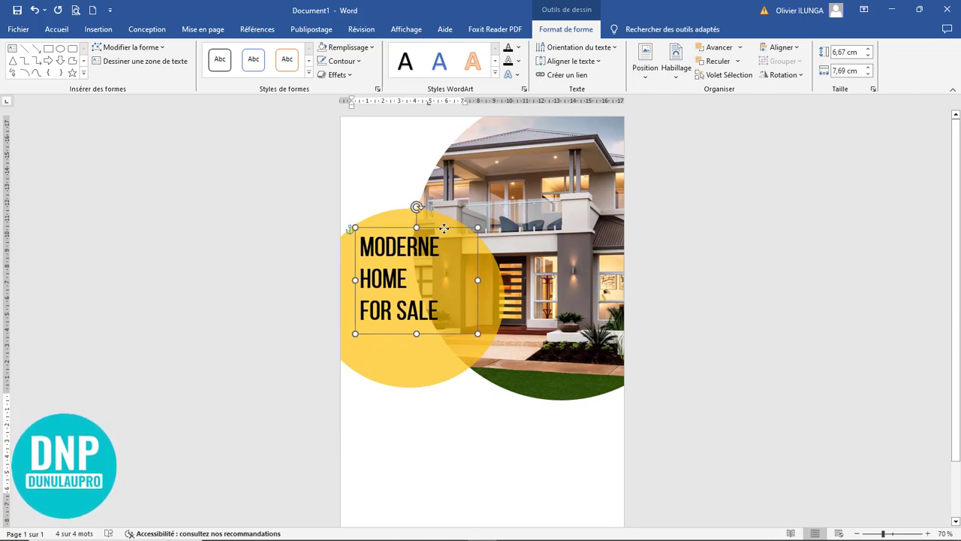
{"action": "left_click_drag", "start_coordinate": [443, 228], "coordinate": [445, 228]}
Colour the title text white and shift its text box slightly left within the oval.
{"action": "left_click_drag", "start_coordinate": [443, 314], "coordinate": [360, 242]}
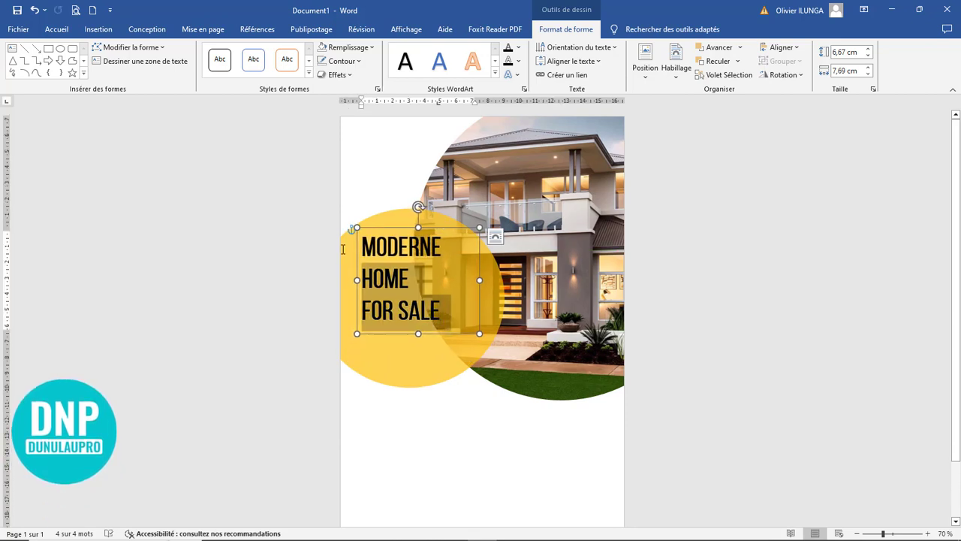
{"action": "left_click", "coordinate": [518, 47]}
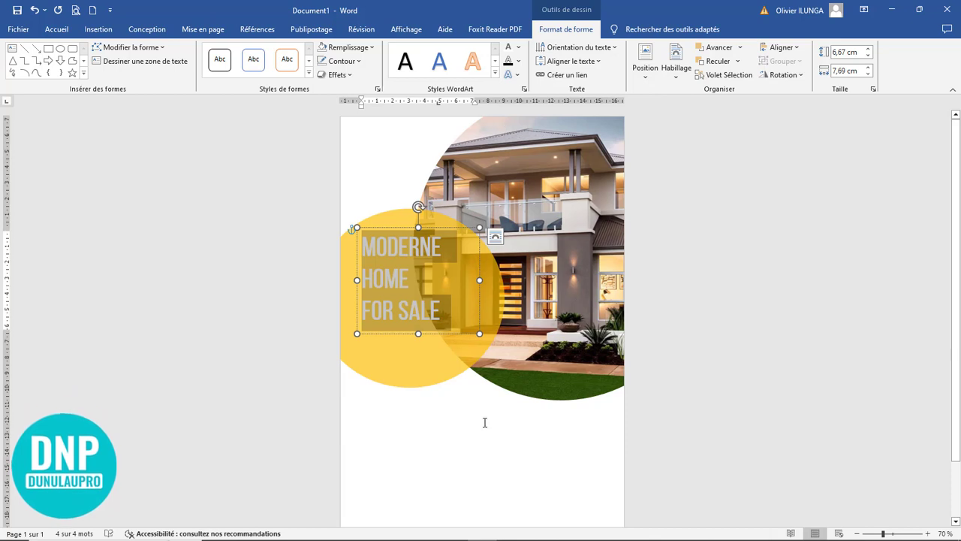
{"action": "left_click_drag", "start_coordinate": [436, 336], "coordinate": [429, 333]}
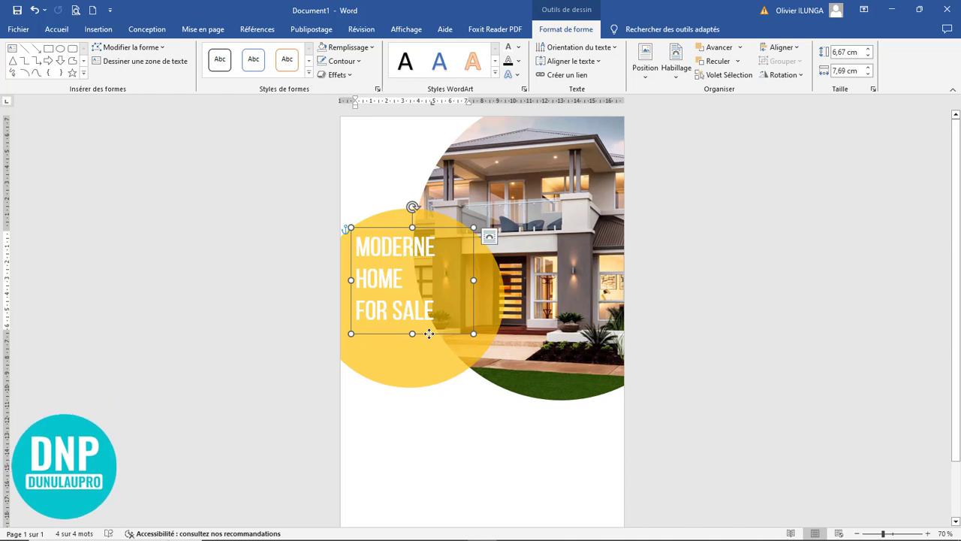
Draw a horizontal line about 2.2 cm long and place it just under the start of FOR SALE.
{"action": "left_click", "coordinate": [98, 29]}
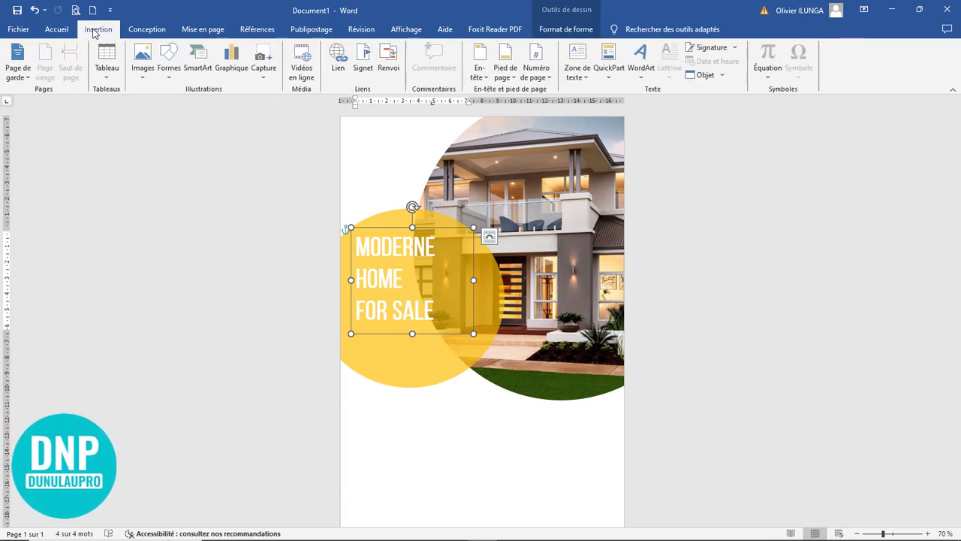
{"action": "left_click", "coordinate": [169, 71]}
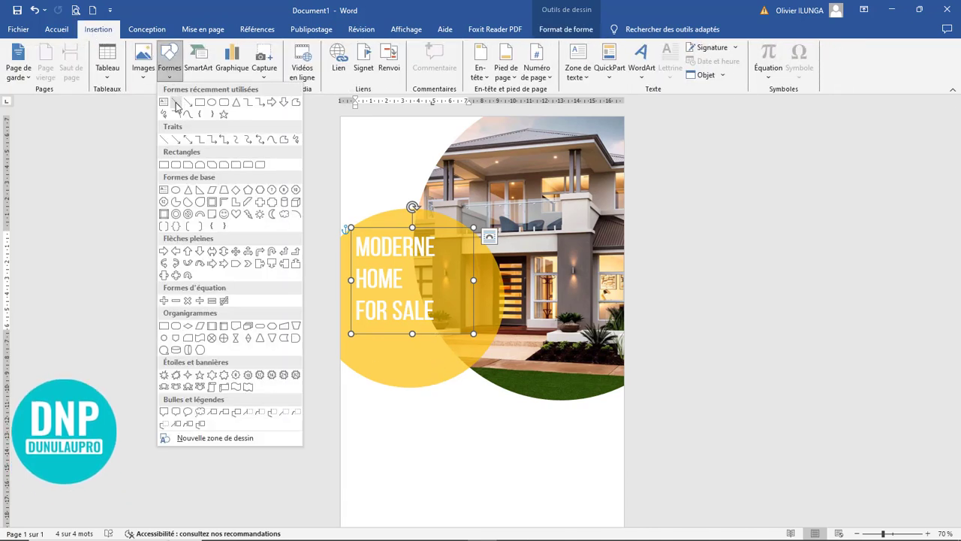
{"action": "left_click", "coordinate": [175, 108]}
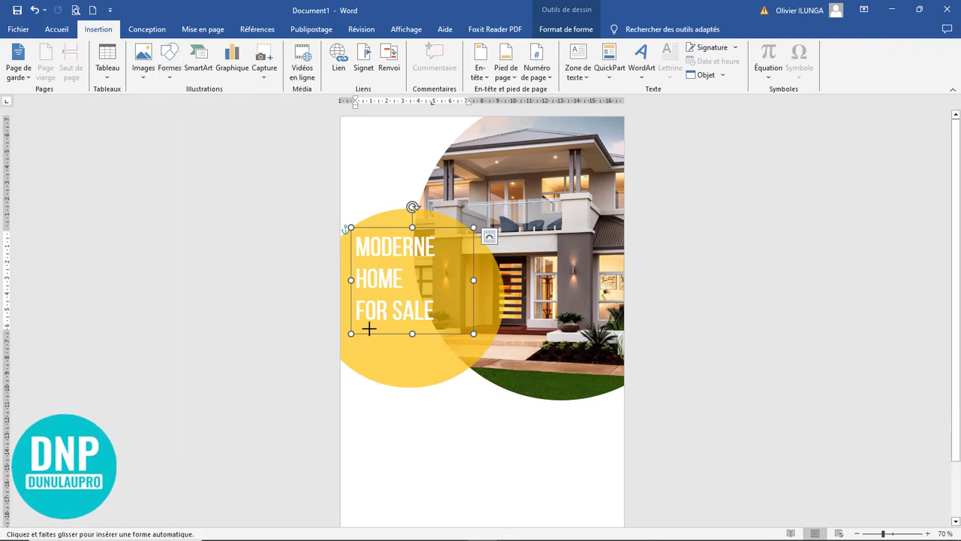
{"action": "left_click_drag", "start_coordinate": [380, 431], "coordinate": [415, 433]}
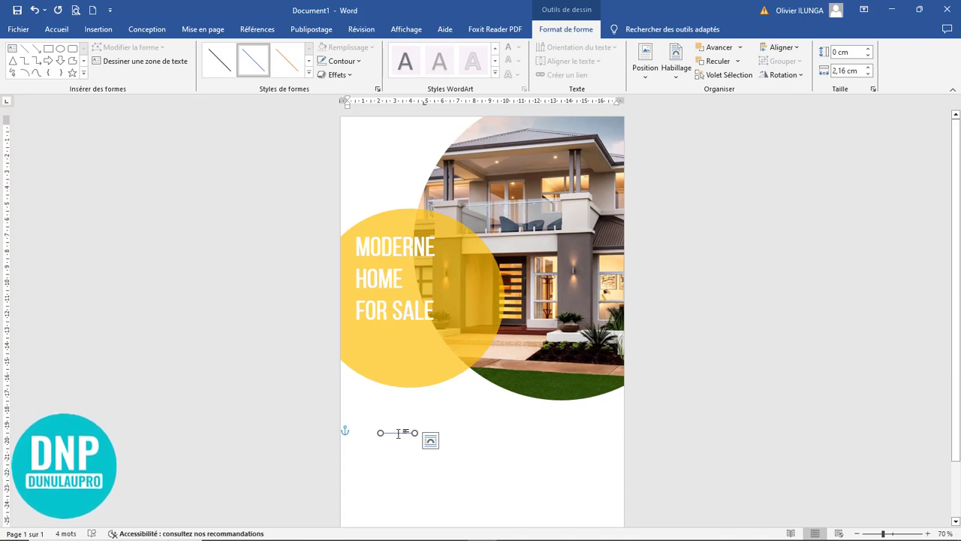
{"action": "left_click_drag", "start_coordinate": [381, 327], "coordinate": [379, 327]}
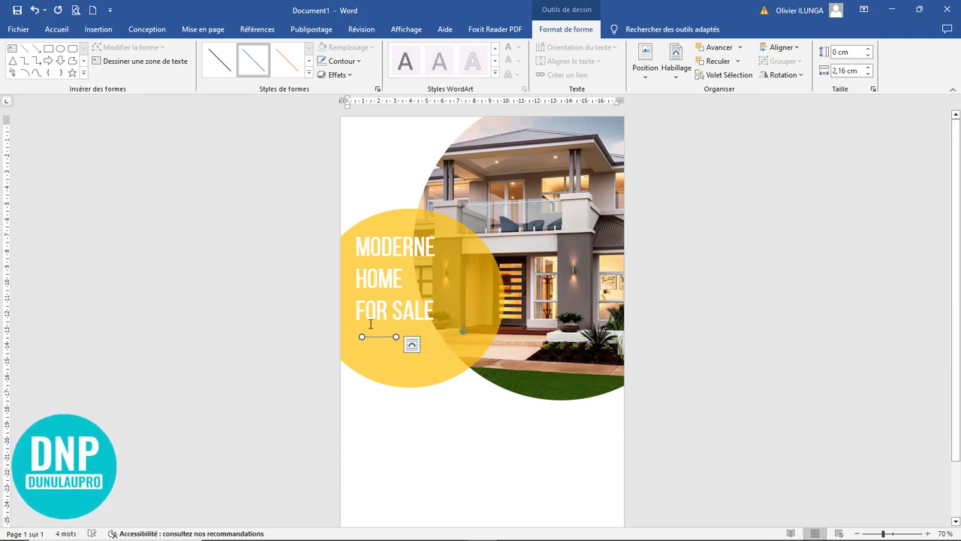
{"action": "key", "text": "Up"}
{"action": "key", "text": "Up"}
{"action": "key", "text": "Up"}
{"action": "key", "text": "Up"}
{"action": "key", "text": "Up"}
{"action": "key", "text": "Left"}
{"action": "key", "text": "Left"}
Give the line under FOR SALE a 4½ pt weight and a white colour.
{"action": "left_click", "coordinate": [342, 61]}
{"action": "mouse_move", "coordinate": [377, 251]}
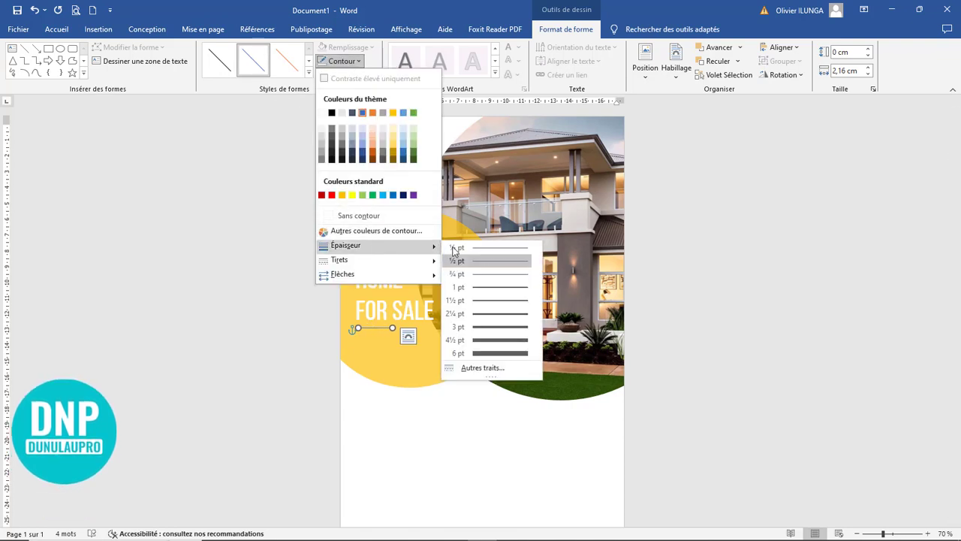
{"action": "left_click", "coordinate": [499, 339]}
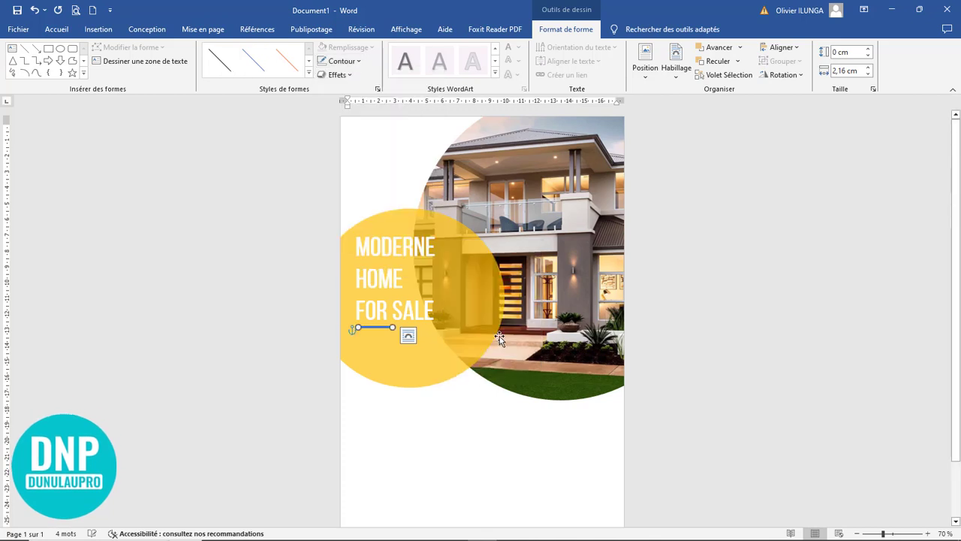
{"action": "left_click", "coordinate": [346, 63]}
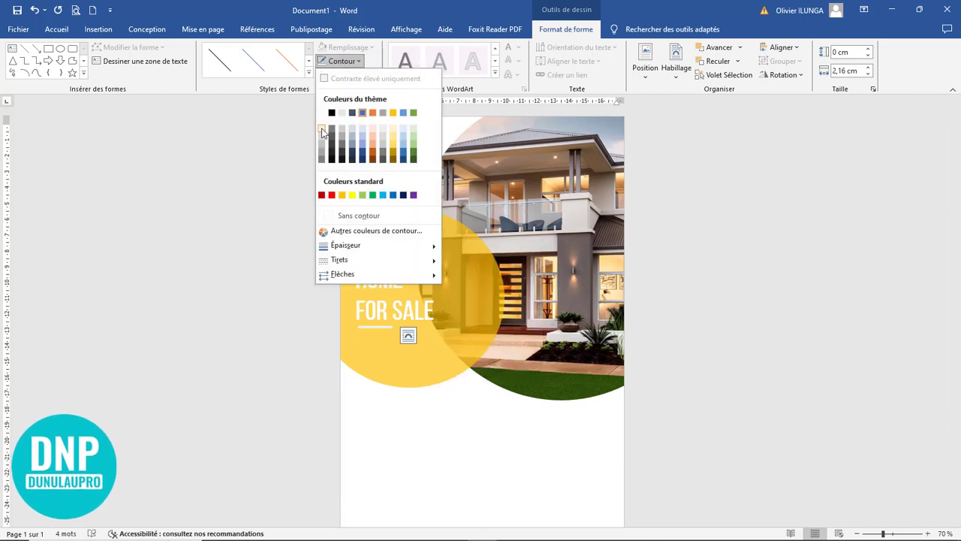
{"action": "left_click", "coordinate": [322, 132]}
{"action": "left_click", "coordinate": [347, 60]}
{"action": "left_click", "coordinate": [319, 113]}
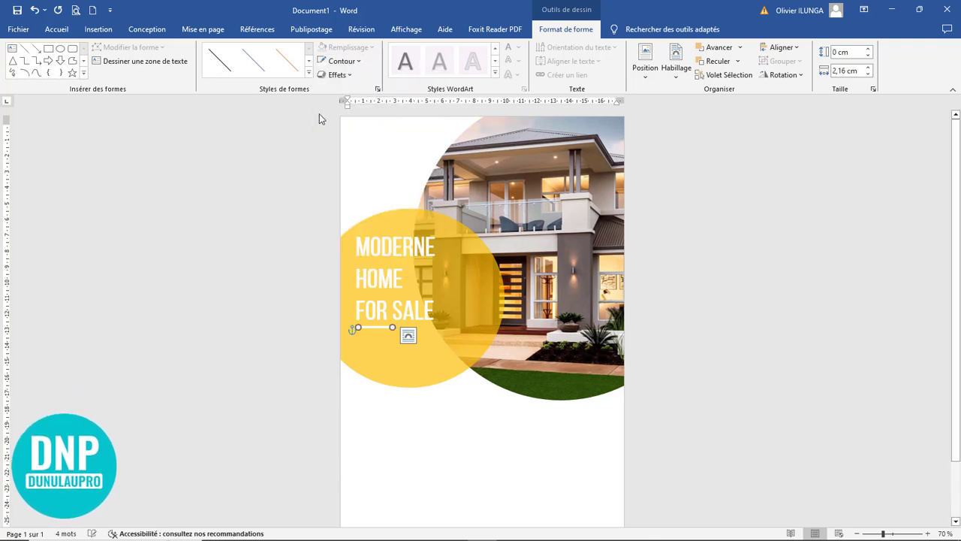
Duplicate the title text box below the line and replace the copy's text with PRICE STARTS FROM.
{"action": "left_click", "coordinate": [403, 312]}
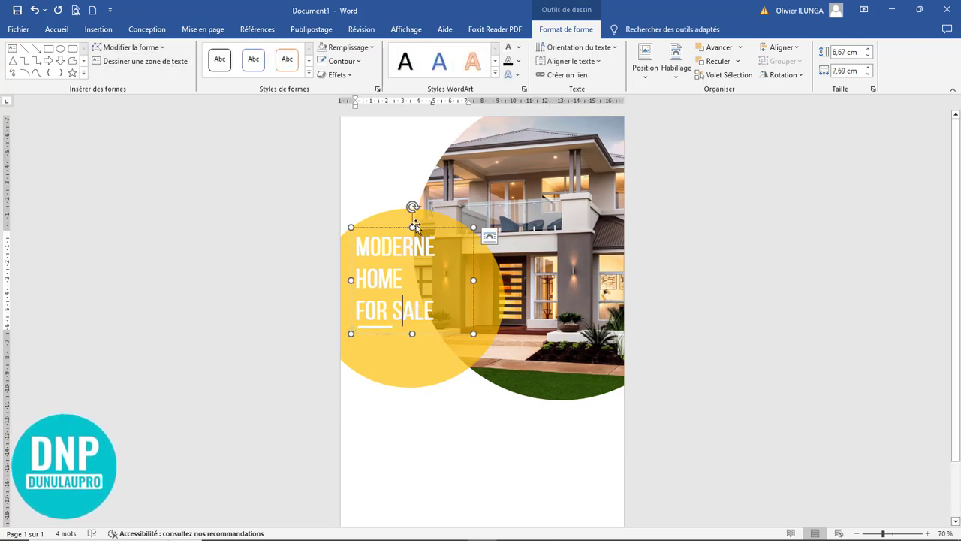
{"action": "left_click_drag", "start_coordinate": [401, 231], "coordinate": [500, 451]}
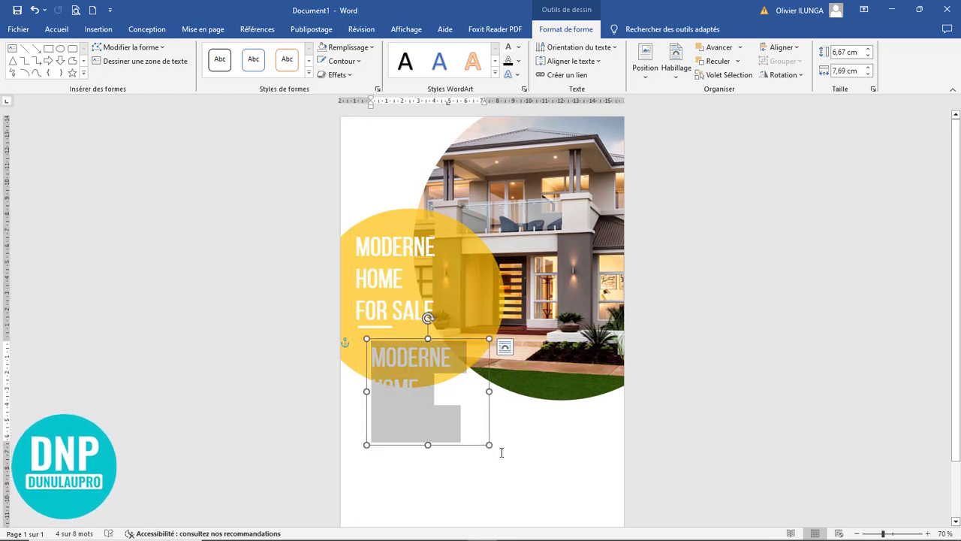
{"action": "key", "text": "Delete"}
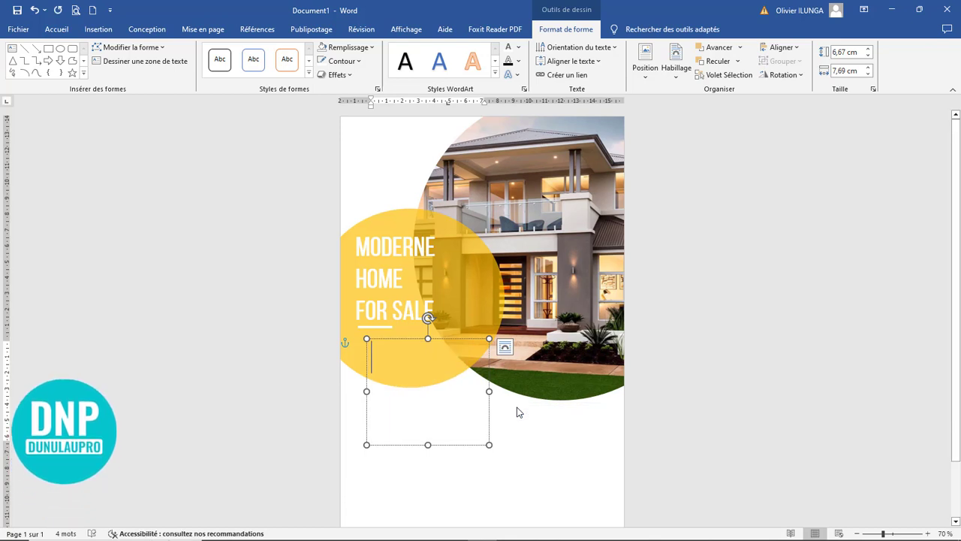
{"action": "type", "text": "P"}
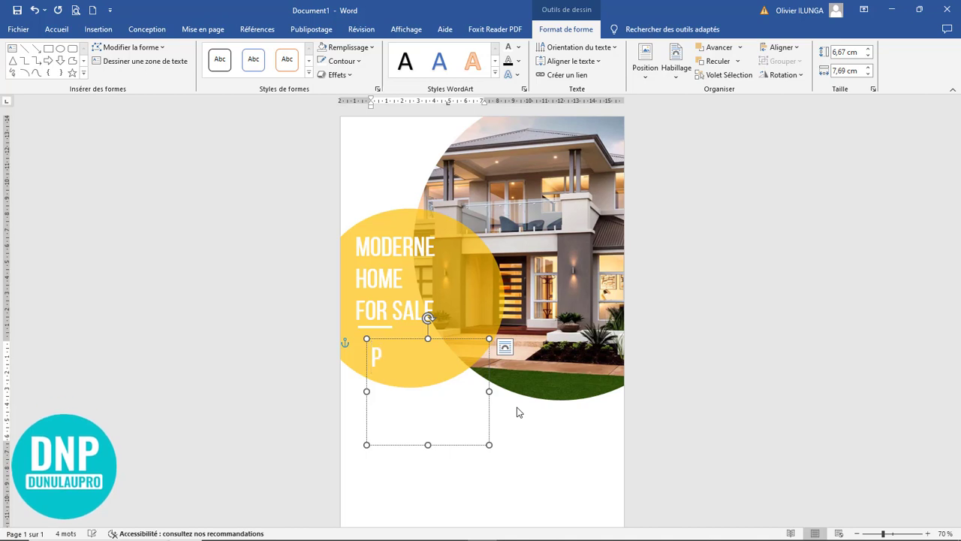
{"action": "type", "text": "RICE"}
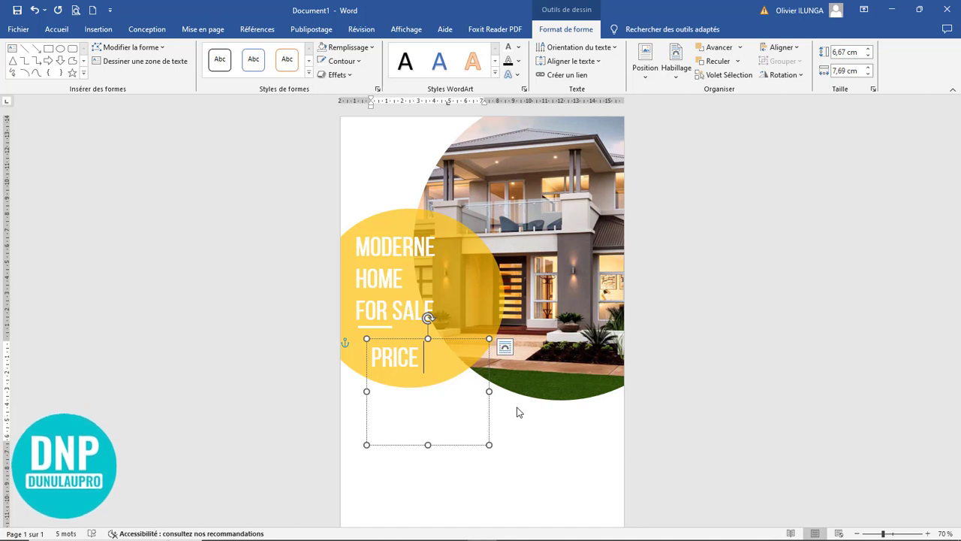
{"action": "type", "text": " STAR"}
{"action": "key", "text": "BackSpace"}
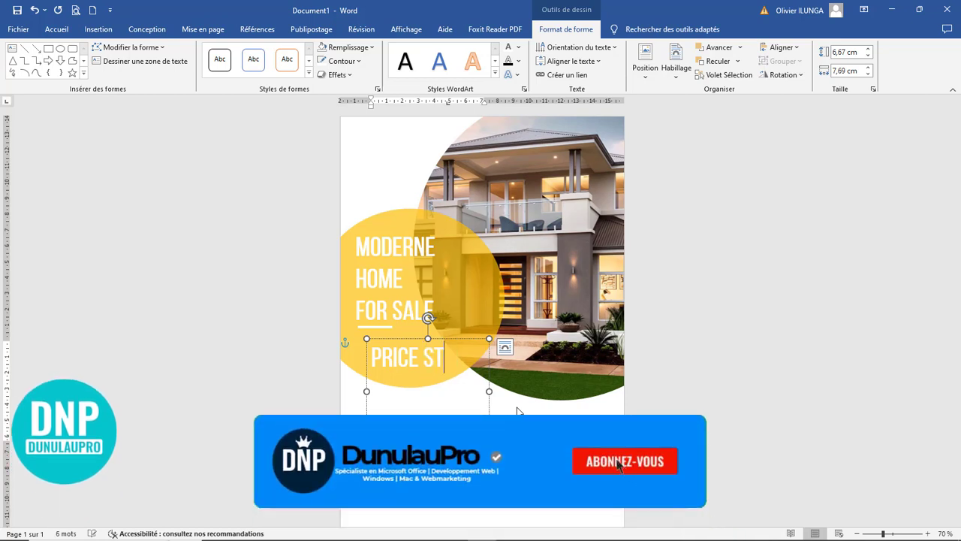
{"action": "type", "text": "ARTS"}
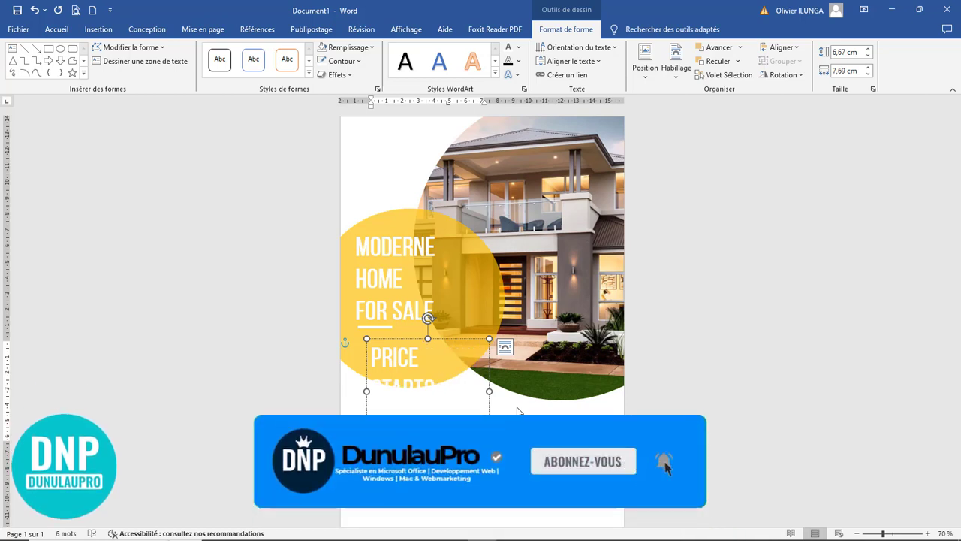
{"action": "type", "text": " FROM"}
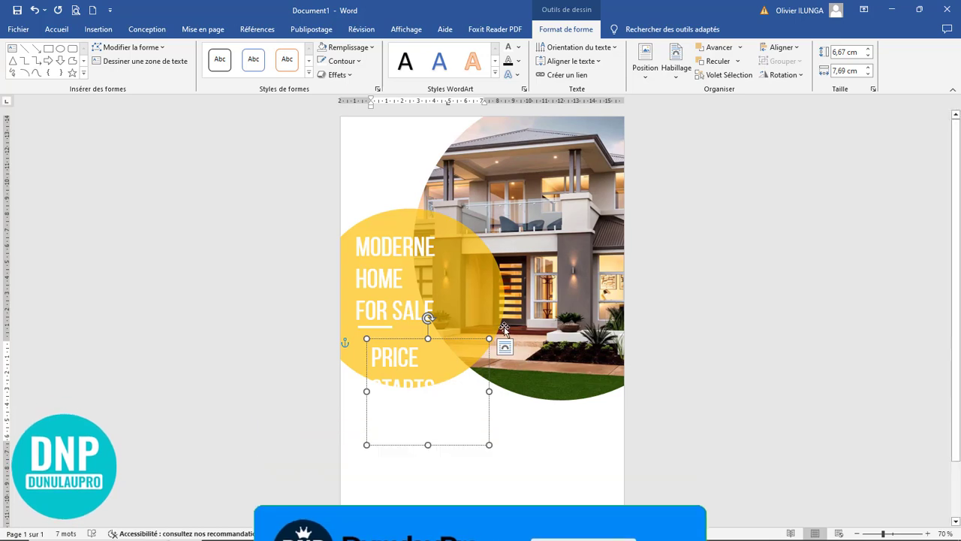
{"action": "left_click", "coordinate": [450, 339]}
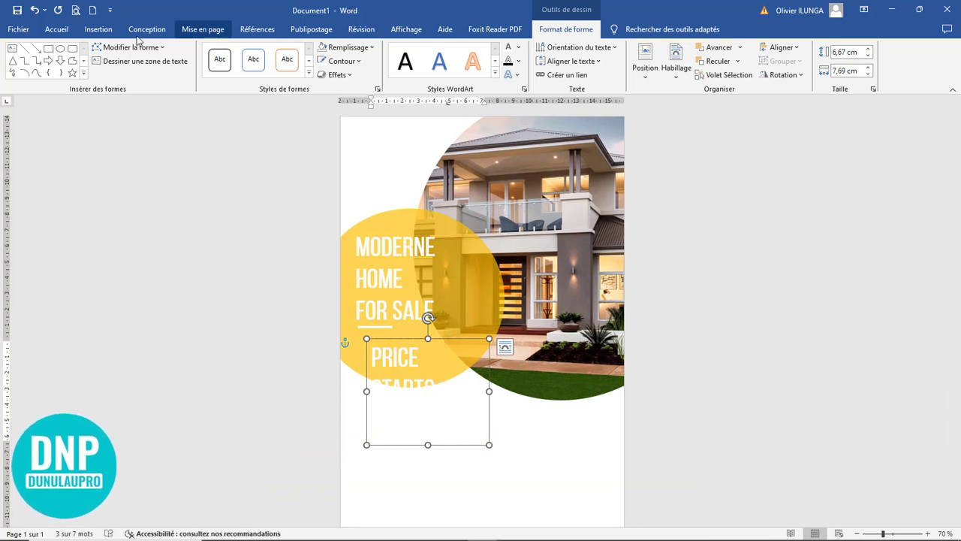
Reduce the font size of the PRICE STARTS FROM text to 26.
{"action": "left_click", "coordinate": [98, 30]}
{"action": "left_click", "coordinate": [57, 29]}
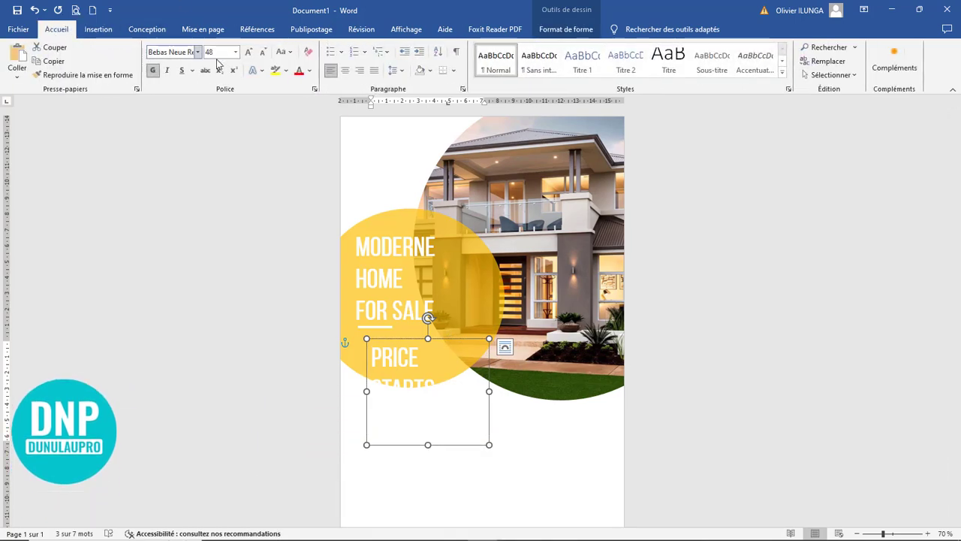
{"action": "left_click", "coordinate": [263, 53]}
{"action": "left_click", "coordinate": [263, 52]}
{"action": "left_click", "coordinate": [262, 52]}
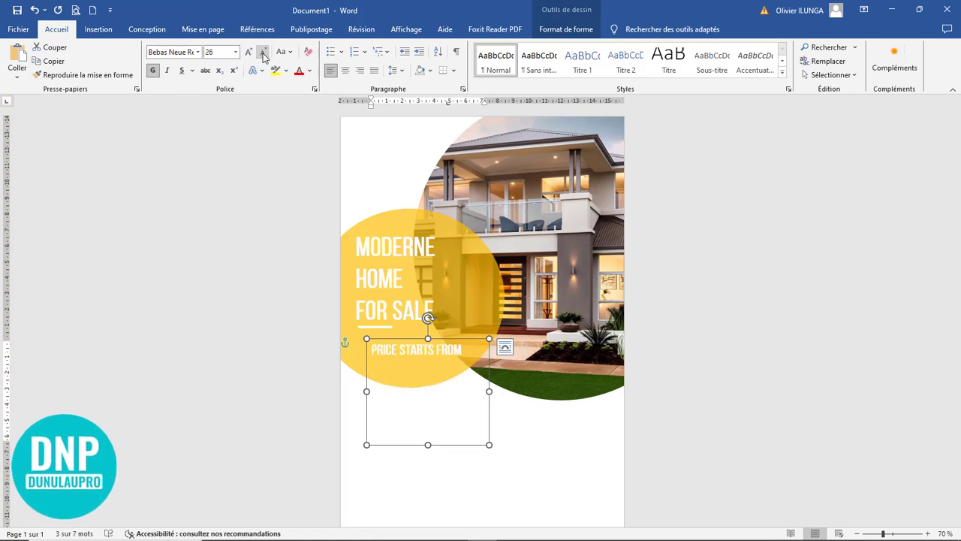
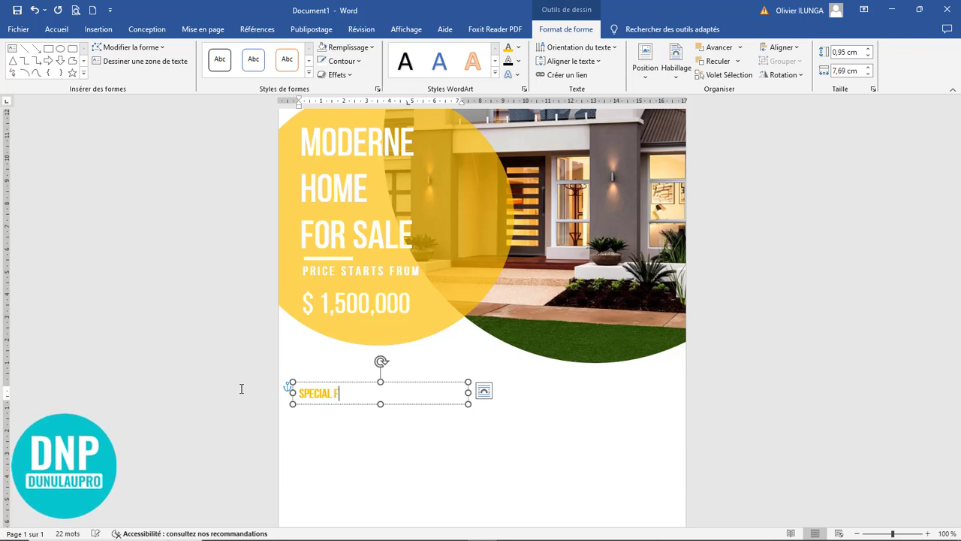
Complete the yellow heading as SPECIAL FEATURES and enlarge its text to size 22.
{"action": "type", "text": "EATURES"}
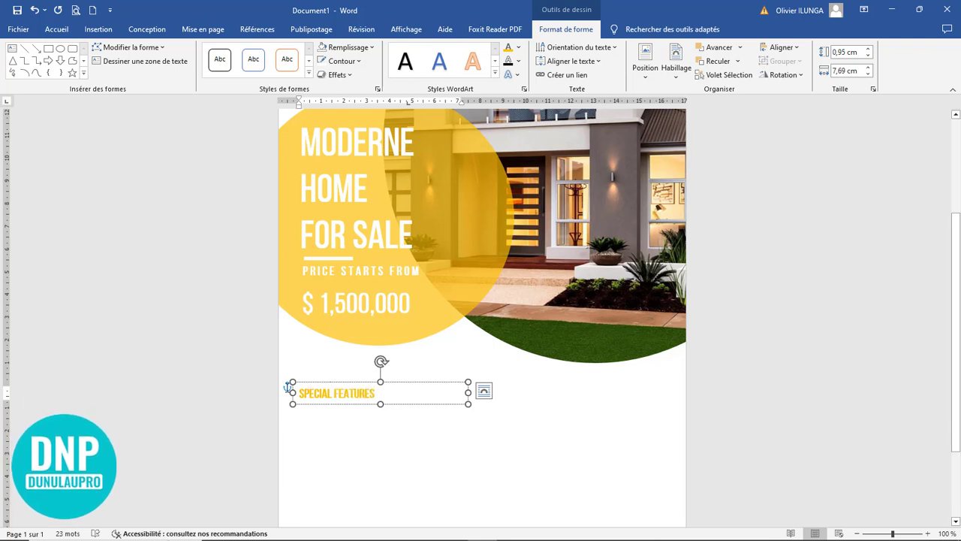
{"action": "triple_click", "coordinate": [309, 387]}
{"action": "left_click", "coordinate": [56, 28]}
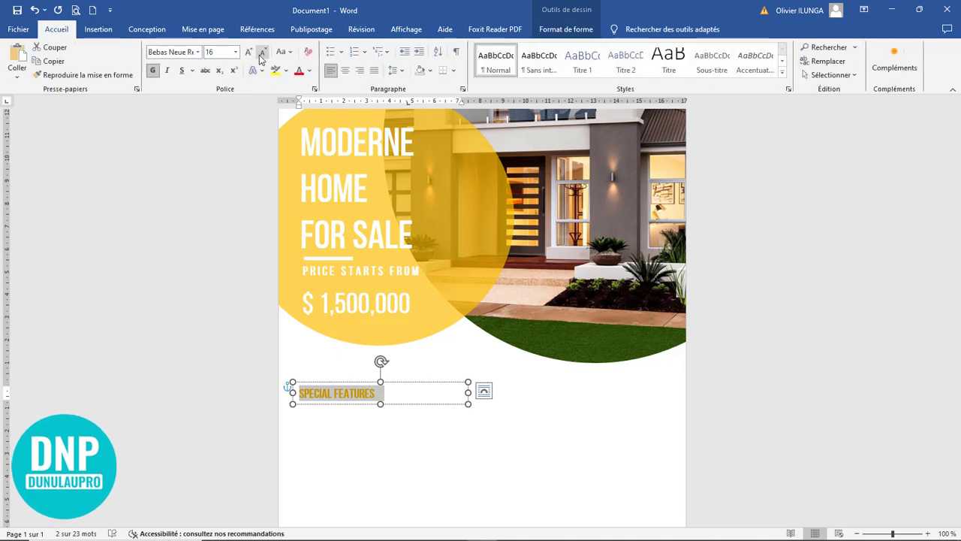
{"action": "left_click", "coordinate": [246, 52]}
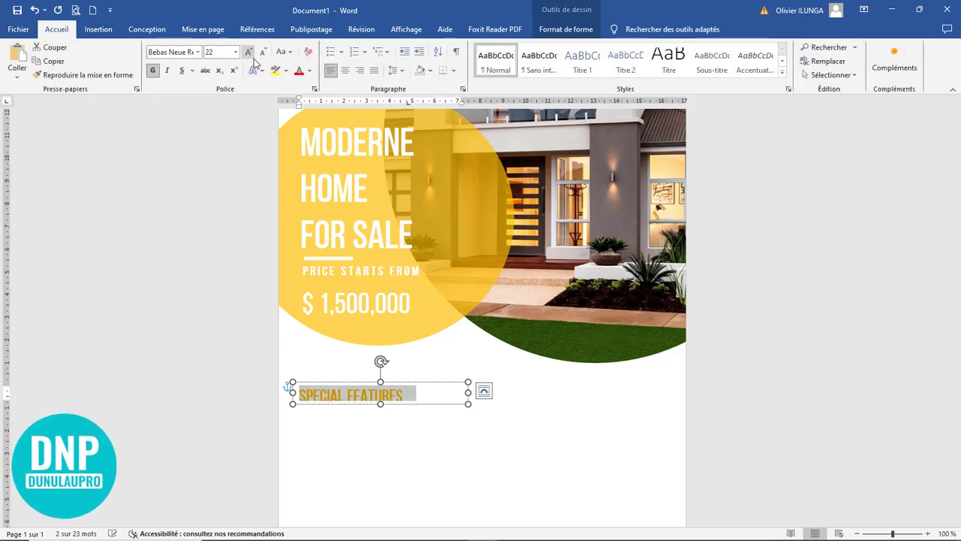
Make the SPECIAL FEATURES text box tall enough for its text and shift it slightly up, below the yellow oval.
{"action": "left_click_drag", "start_coordinate": [381, 404], "coordinate": [395, 363]}
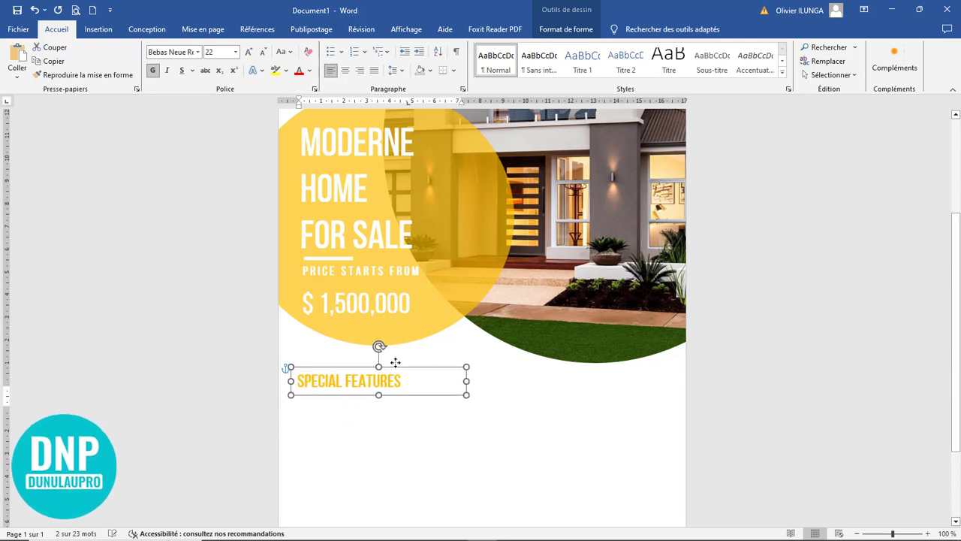
{"action": "scroll", "coordinate": [525, 402], "scroll_direction": "down", "scroll_amount": 6}
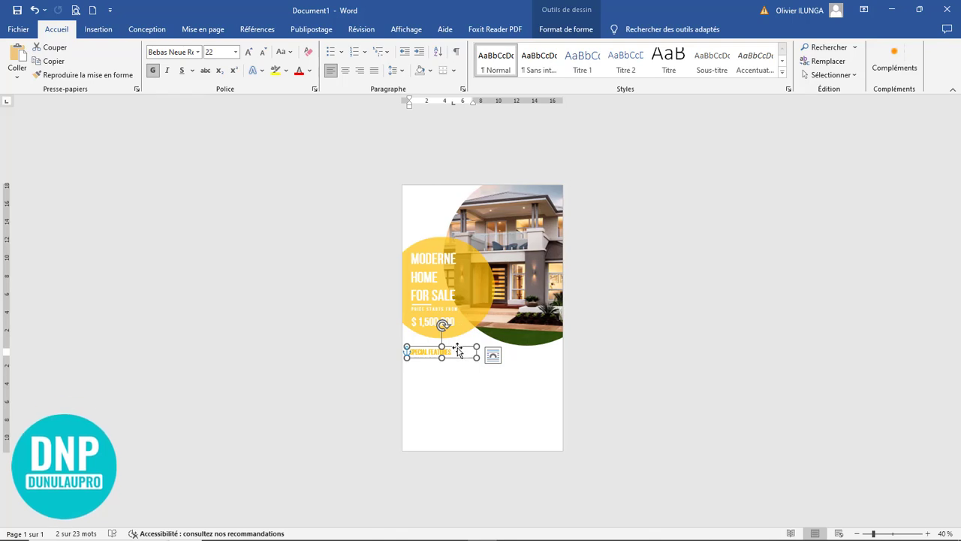
{"action": "left_click", "coordinate": [507, 366]}
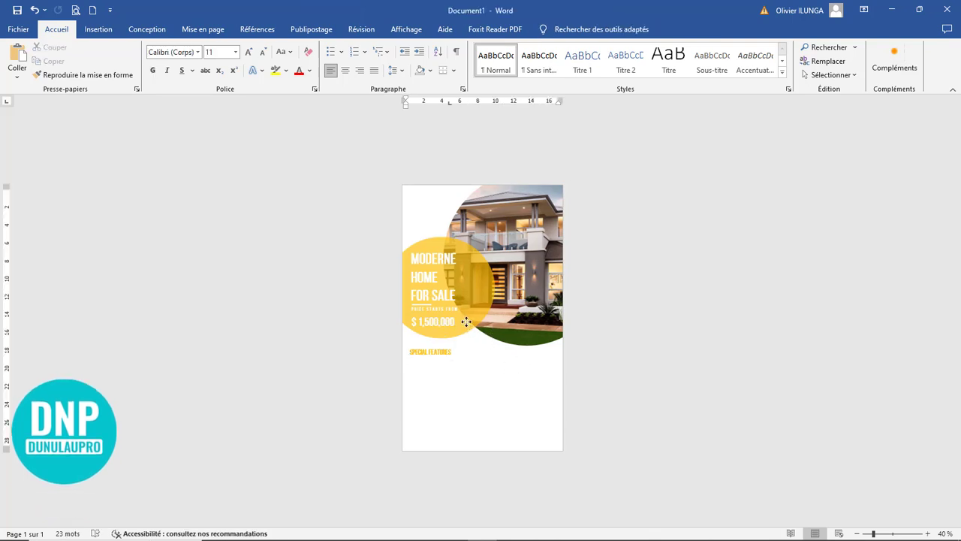
Move the MODERNE HOME FOR SALE title slightly up inside the yellow oval.
{"action": "left_click", "coordinate": [450, 295]}
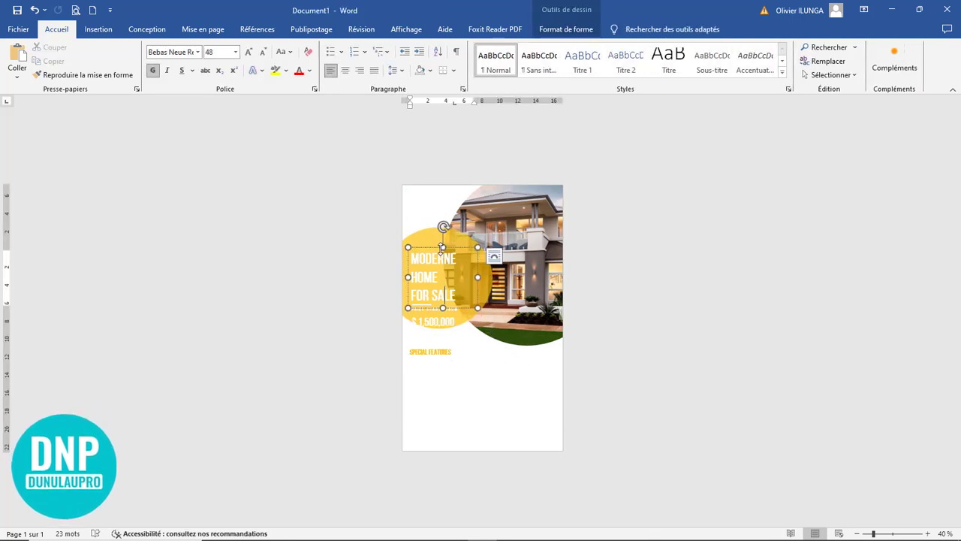
{"action": "left_click_drag", "start_coordinate": [438, 247], "coordinate": [437, 238]}
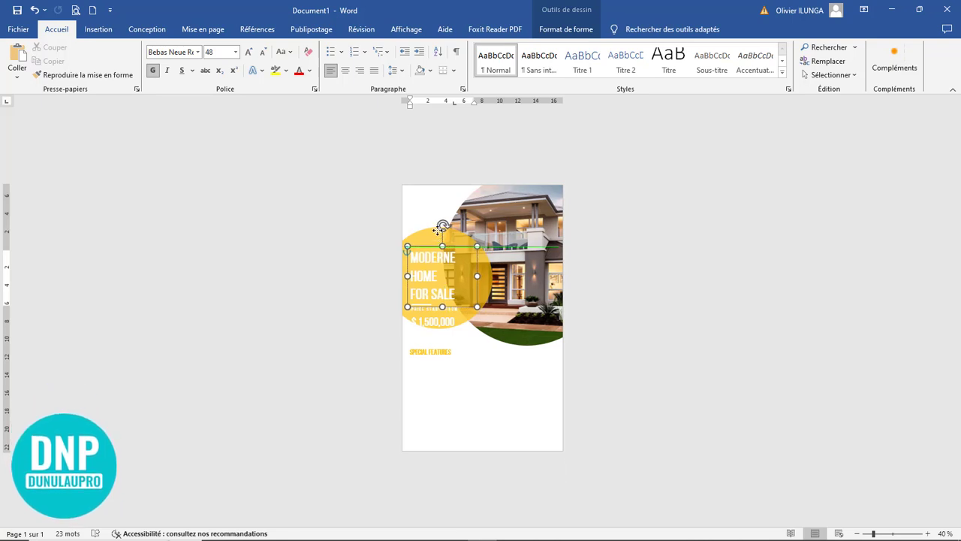
{"action": "scroll", "coordinate": [512, 341], "scroll_direction": "up", "scroll_amount": 9, "text": "ctrl"}
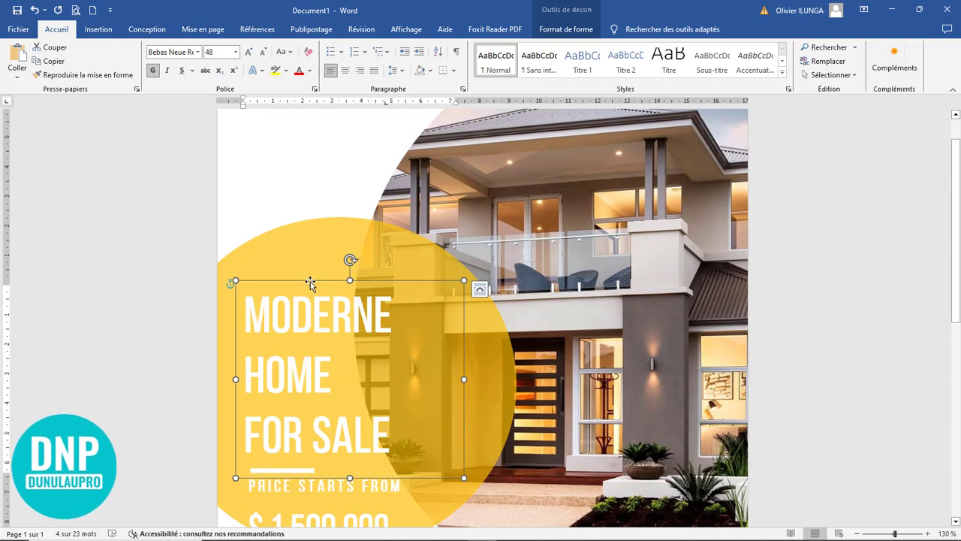
{"action": "left_click_drag", "start_coordinate": [310, 283], "coordinate": [318, 249]}
Reposition the white line, PRICE STARTS FROM and the $ 1,500,000 price so they sit aligned beneath the title.
{"action": "left_click_drag", "start_coordinate": [297, 473], "coordinate": [346, 429]}
{"action": "left_click", "coordinate": [319, 474]}
{"action": "left_click", "coordinate": [325, 519]}
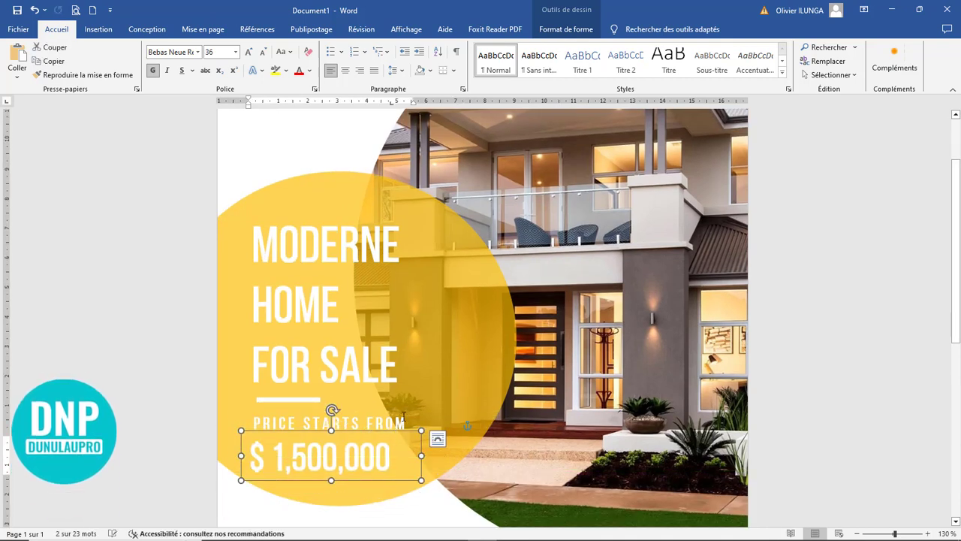
{"action": "left_click", "coordinate": [346, 427]}
{"action": "left_click", "coordinate": [452, 498]}
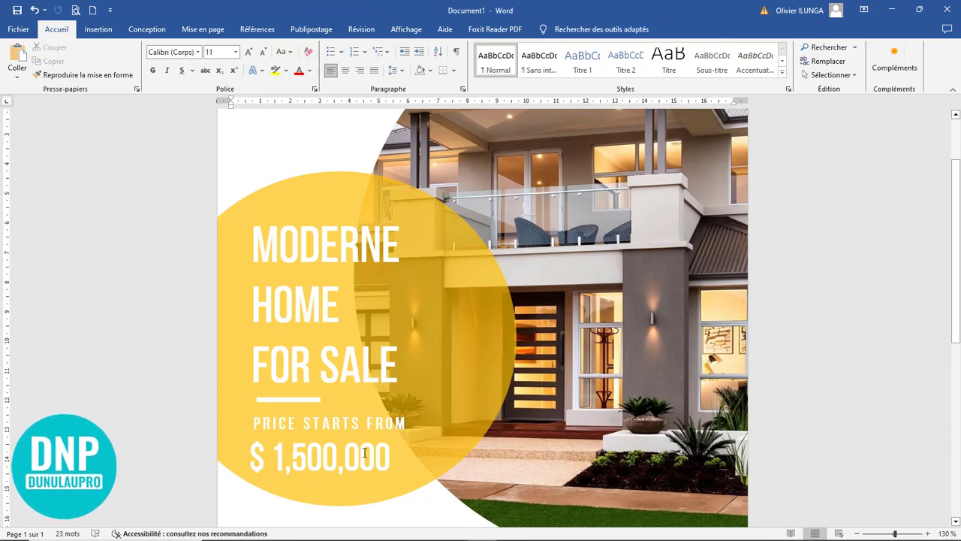
{"action": "left_click", "coordinate": [384, 430]}
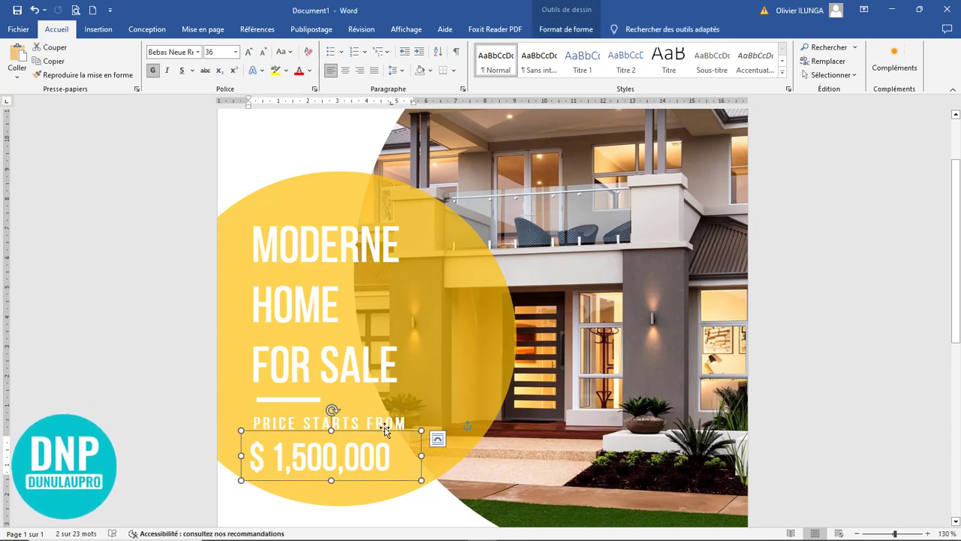
{"action": "left_click", "coordinate": [447, 513]}
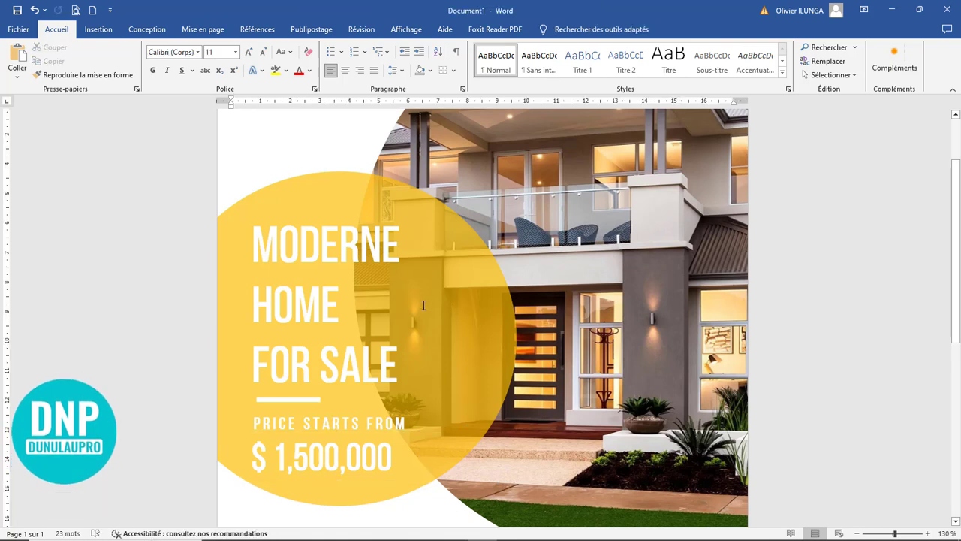
Draw an oval about 6.83 cm high and 6.38 cm wide over the house photo's lower right part, overlapping the page edge.
{"action": "scroll", "coordinate": [399, 335], "scroll_direction": "up", "scroll_amount": 1}
{"action": "scroll", "coordinate": [400, 335], "scroll_direction": "up", "scroll_amount": 1}
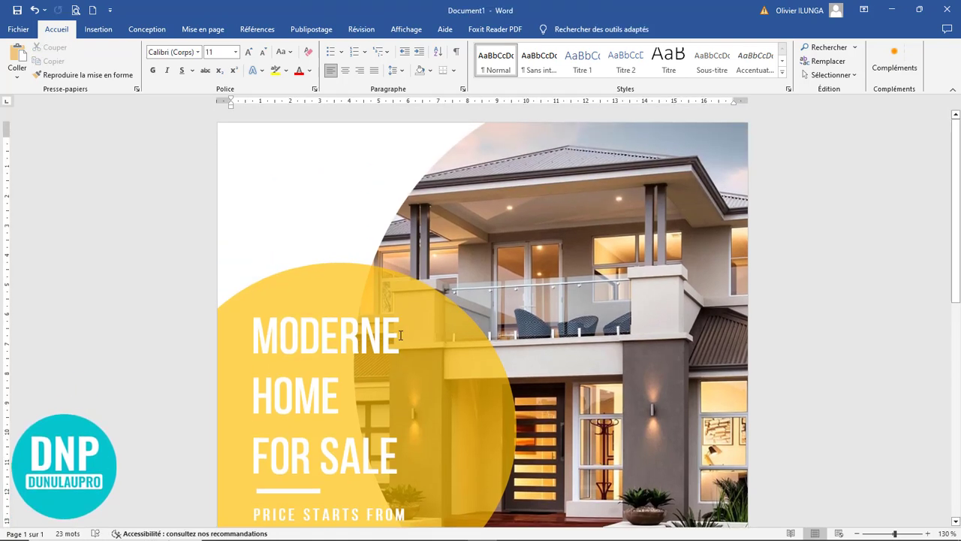
{"action": "scroll", "coordinate": [399, 335], "scroll_direction": "down", "scroll_amount": 4}
{"action": "scroll", "coordinate": [421, 331], "scroll_direction": "down", "scroll_amount": 3}
{"action": "scroll", "coordinate": [451, 334], "scroll_direction": "up", "scroll_amount": 4}
{"action": "left_click", "coordinate": [98, 30]}
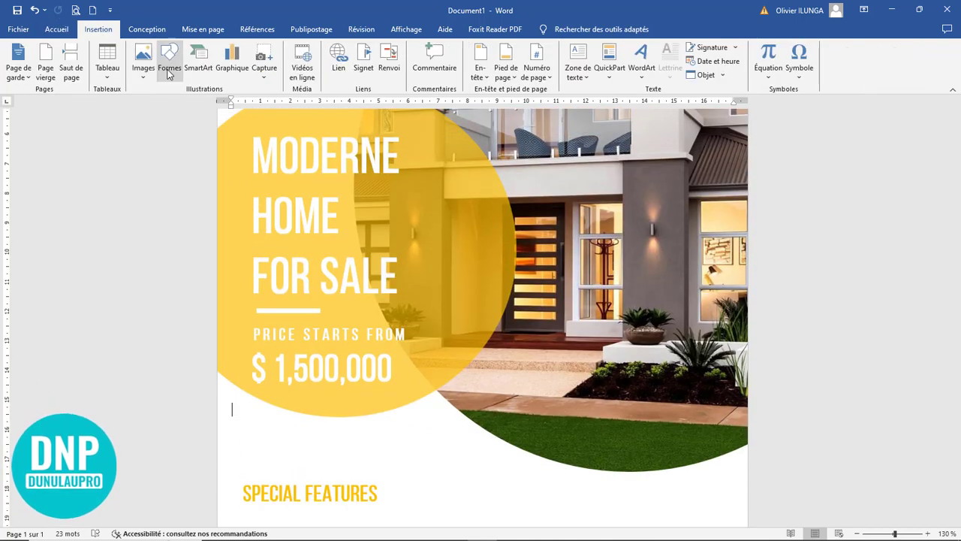
{"action": "left_click", "coordinate": [169, 61]}
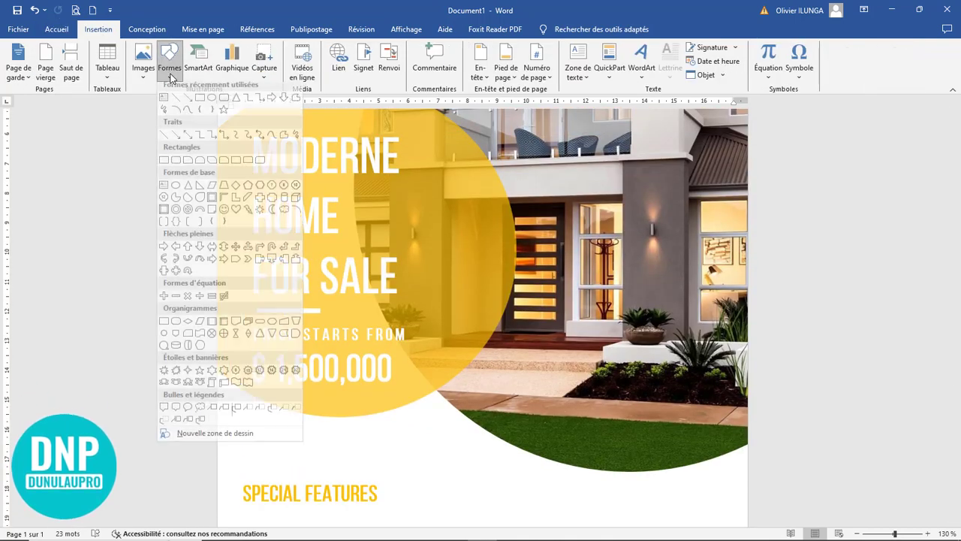
{"action": "left_click", "coordinate": [212, 102]}
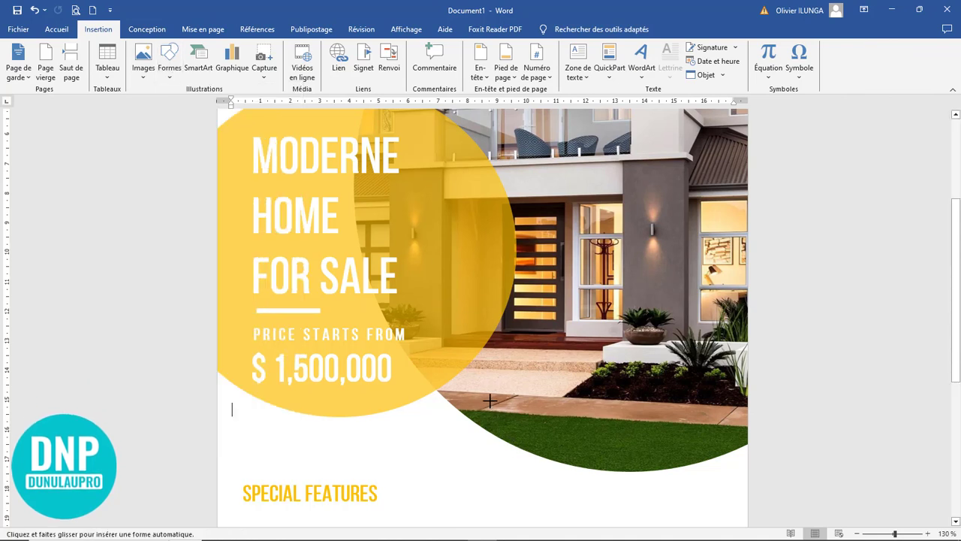
{"action": "mouse_move", "coordinate": [658, 314]}
{"action": "left_mouse_down"}
{"action": "mouse_move", "coordinate": [708, 525]}
{"action": "mouse_move", "coordinate": [852, 512]}
{"action": "mouse_move", "coordinate": [875, 493]}
{"action": "mouse_move", "coordinate": [846, 497]}
{"action": "left_mouse_up"}
{"action": "mouse_move", "coordinate": [663, 396]}
{"action": "left_mouse_down"}
{"action": "mouse_move", "coordinate": [615, 436]}
{"action": "mouse_move", "coordinate": [626, 433]}
{"action": "left_mouse_up"}
Shrink the blue oval to about 6.07 cm high by 6.32 cm wide and reposition it across the page's right edge.
{"action": "scroll", "coordinate": [673, 401], "scroll_direction": "down", "scroll_amount": 5}
{"action": "scroll", "coordinate": [663, 353], "scroll_direction": "up", "scroll_amount": 2}
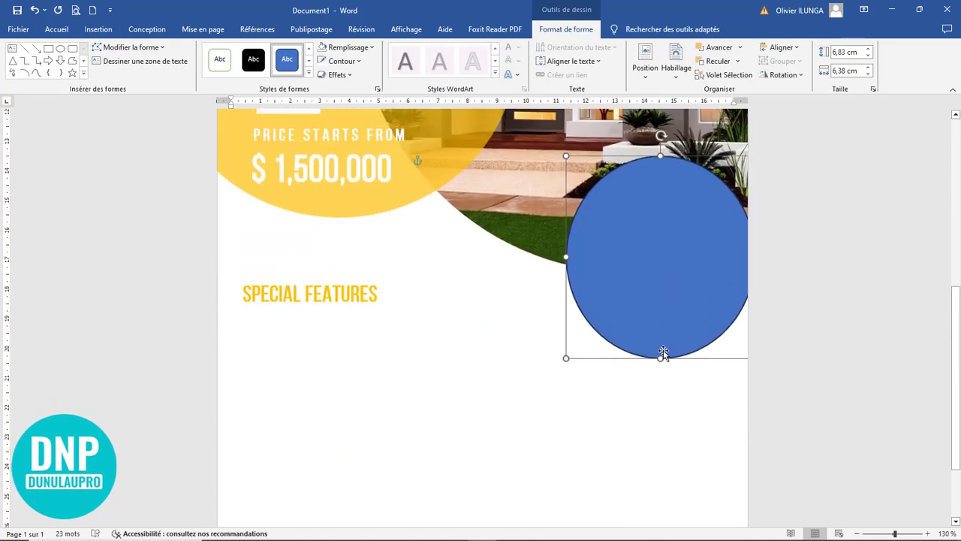
{"action": "left_click_drag", "start_coordinate": [663, 353], "coordinate": [661, 327]}
{"action": "left_click_drag", "start_coordinate": [663, 272], "coordinate": [680, 271]}
{"action": "left_click_drag", "start_coordinate": [580, 265], "coordinate": [594, 266]}
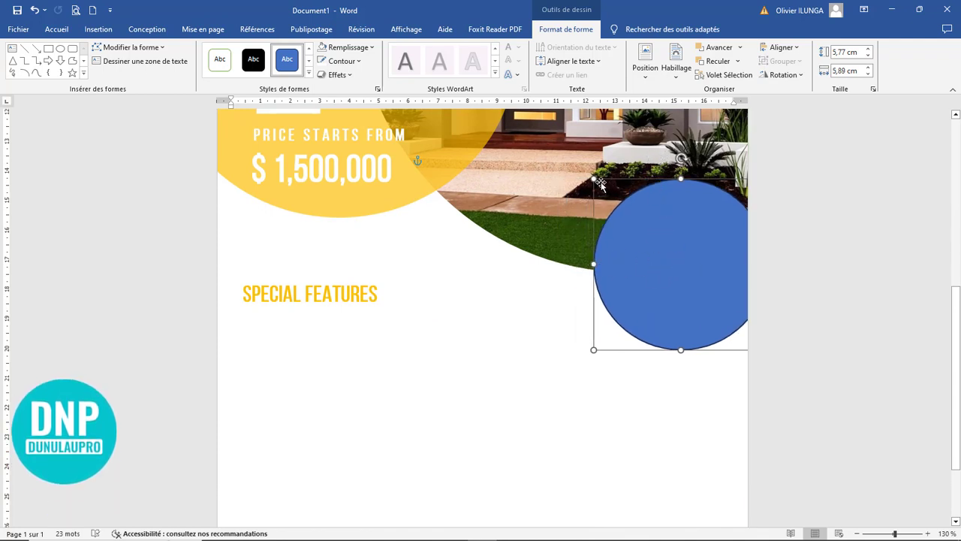
{"action": "left_click_drag", "start_coordinate": [593, 179], "coordinate": [582, 170]}
{"action": "left_click_drag", "start_coordinate": [685, 249], "coordinate": [687, 240]}
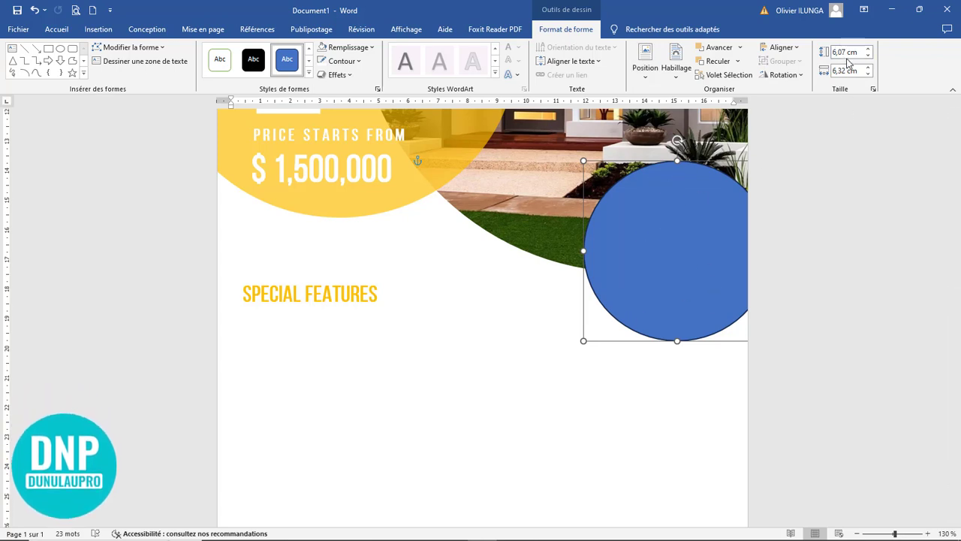
Set the blue oval's height and width both to 6.1 cm to make it a circle.
{"action": "key", "text": "BackSpace"}
{"action": "key", "text": "BackSpace"}
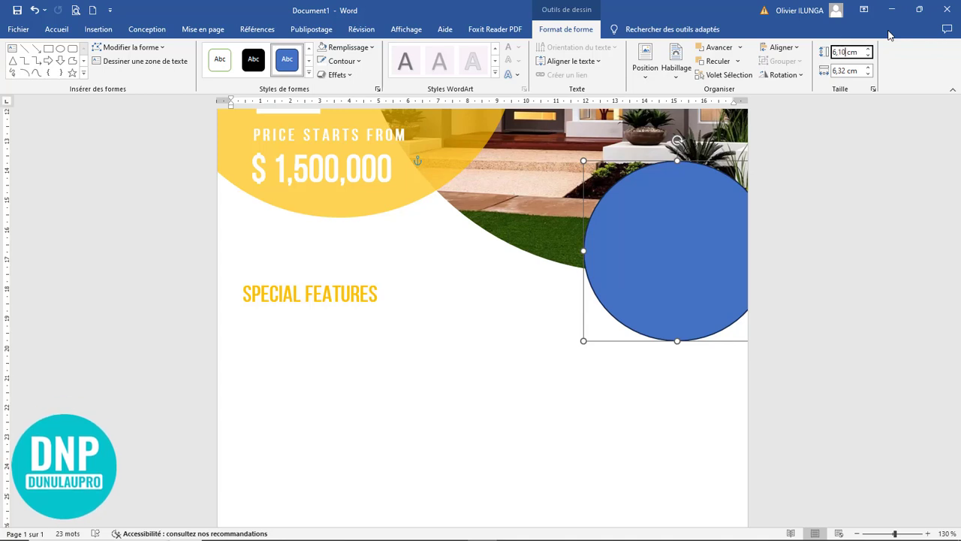
{"action": "type", "text": "1"}
{"action": "left_click", "coordinate": [849, 70]}
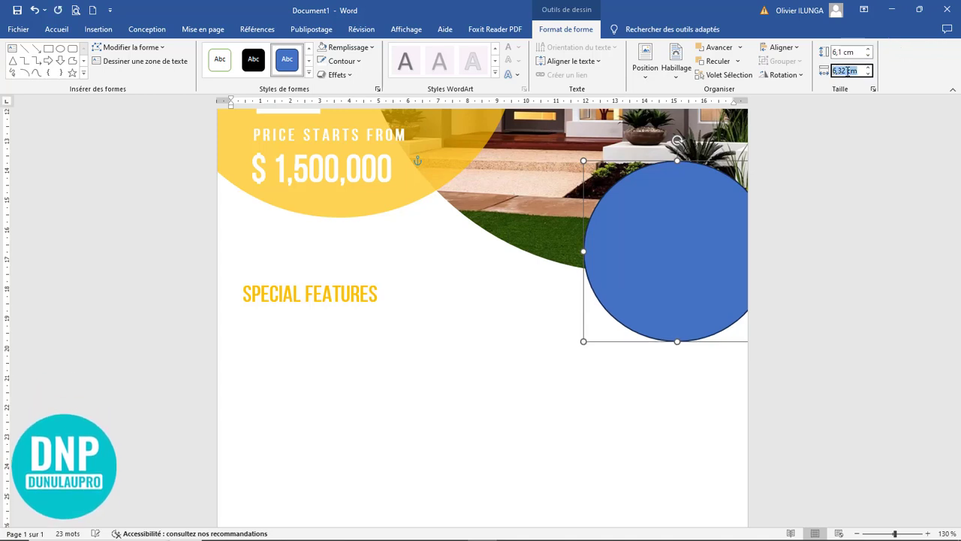
{"action": "type", "text": "6,10"}
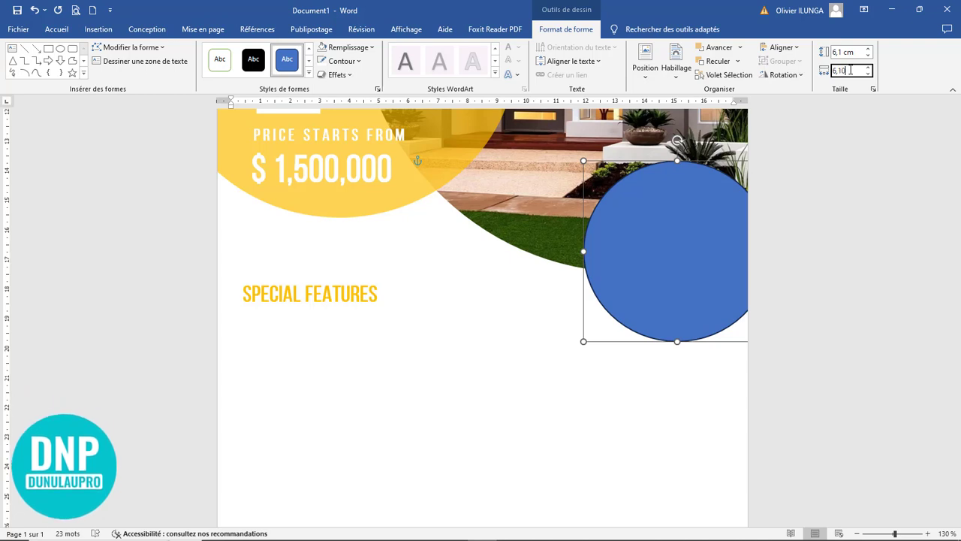
{"action": "key", "text": "Return"}
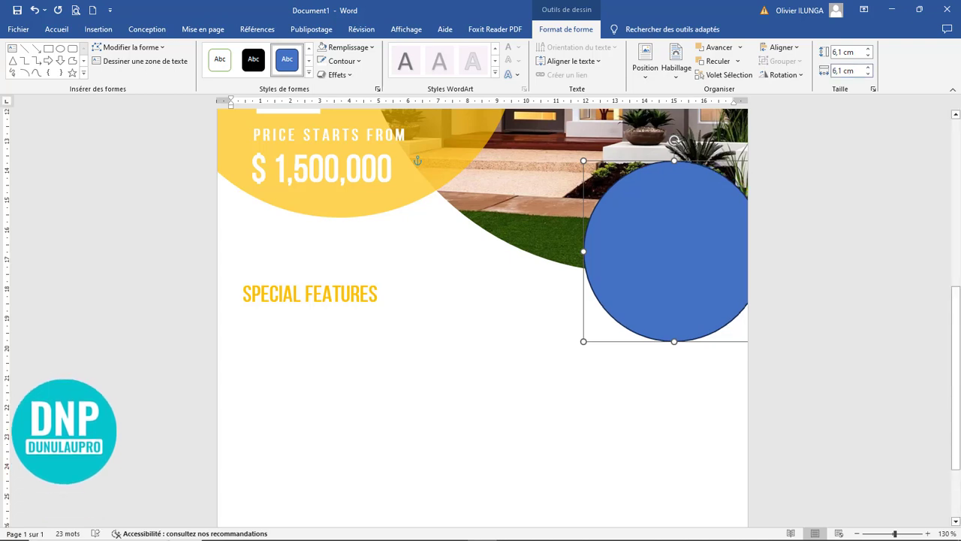
Fill the blue circle with the picture Apartment-Saksaganskoho-03 from the Modern House folder.
{"action": "right_click", "coordinate": [661, 222]}
{"action": "left_click", "coordinate": [715, 186]}
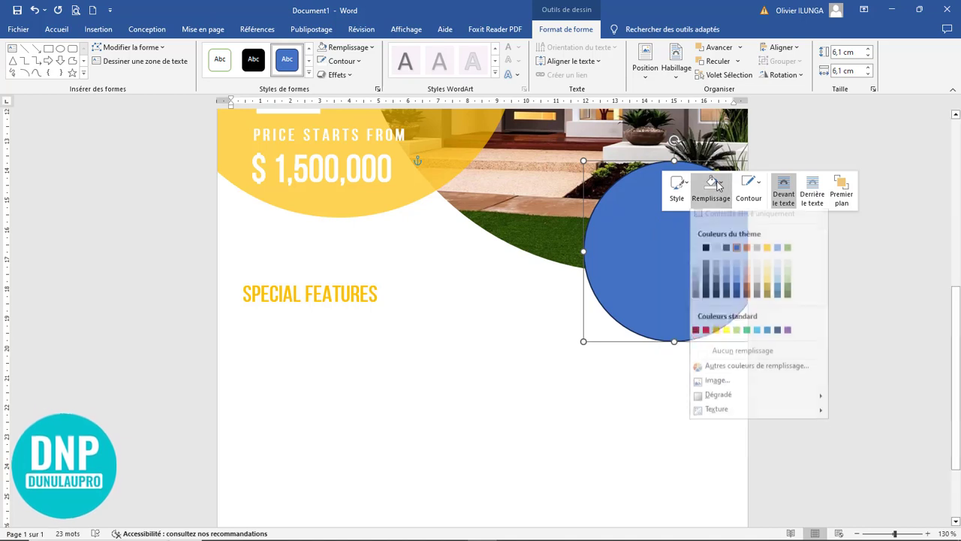
{"action": "left_click", "coordinate": [721, 386]}
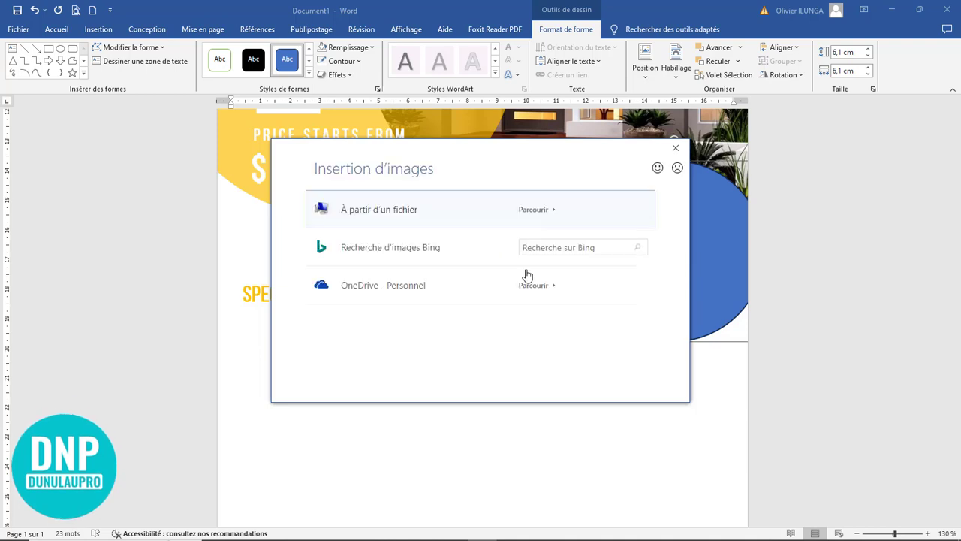
{"action": "left_click", "coordinate": [424, 210]}
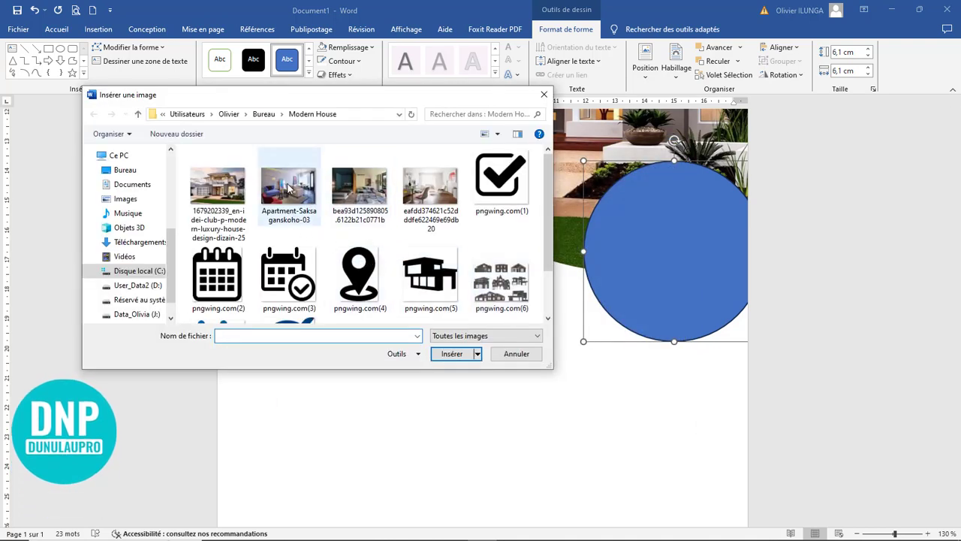
{"action": "left_click", "coordinate": [297, 208]}
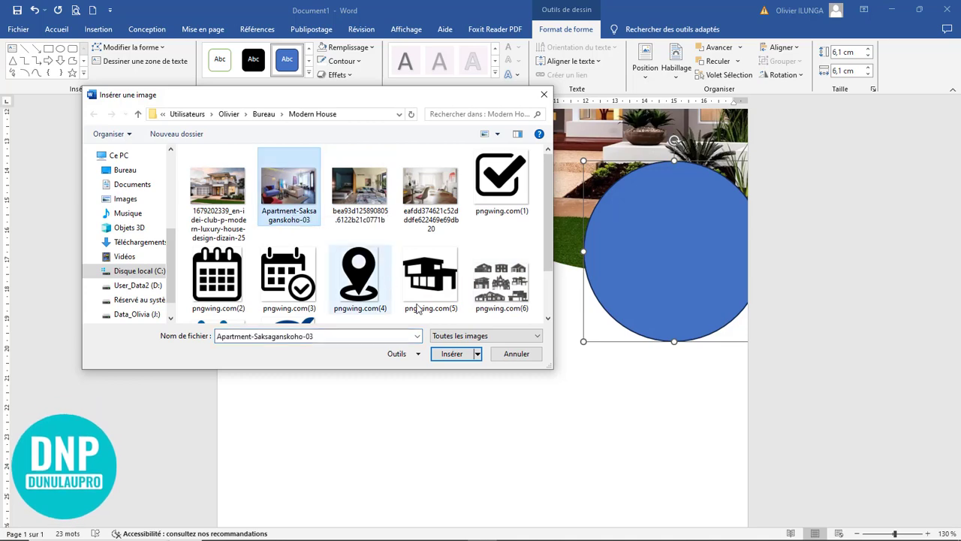
{"action": "left_click", "coordinate": [450, 353]}
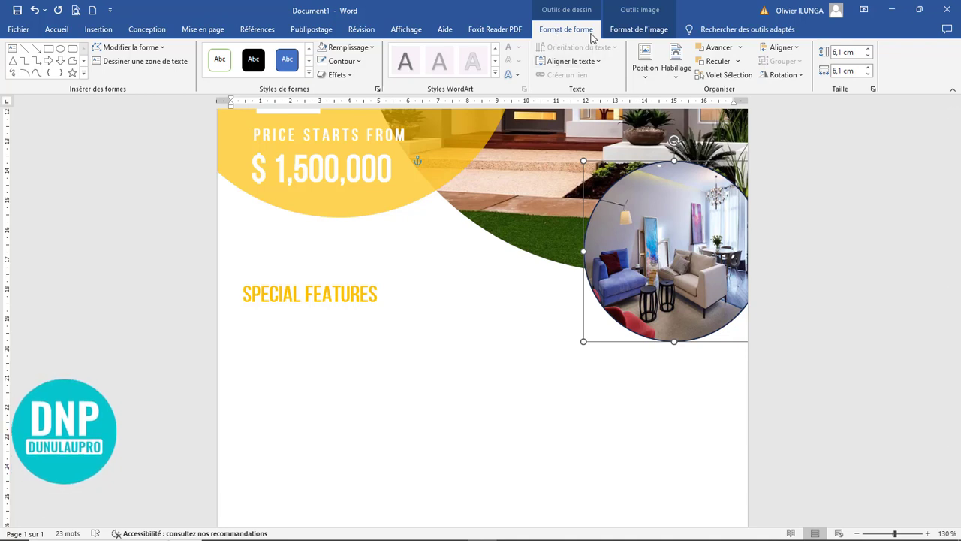
Apply the Fill (Remplir) crop to the living-room picture so it covers the circle with its original proportions.
{"action": "left_click", "coordinate": [644, 30]}
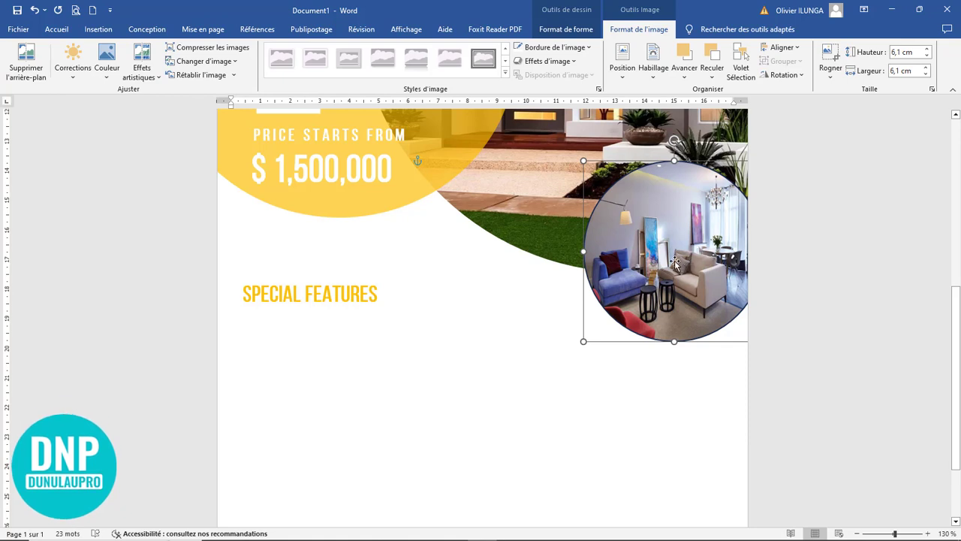
{"action": "left_click", "coordinate": [831, 71]}
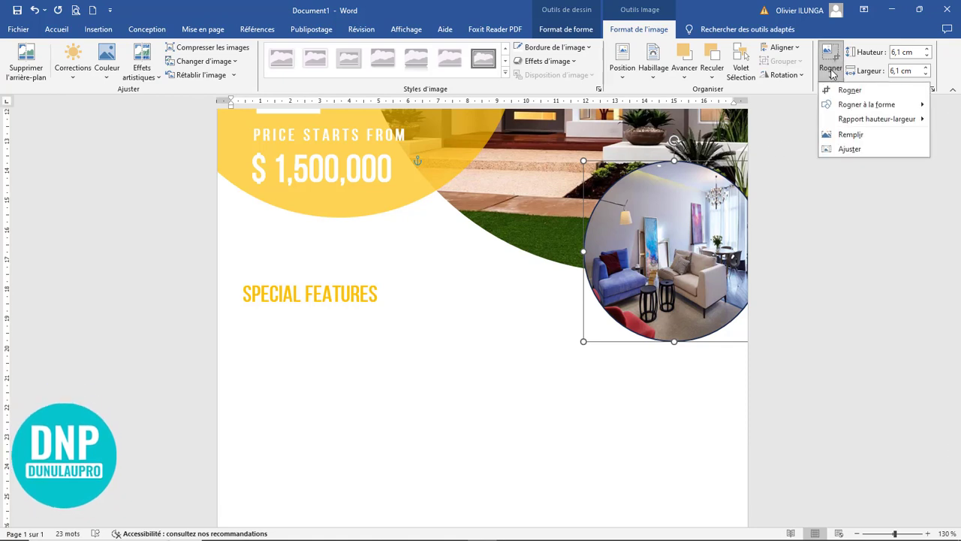
{"action": "left_click", "coordinate": [851, 134]}
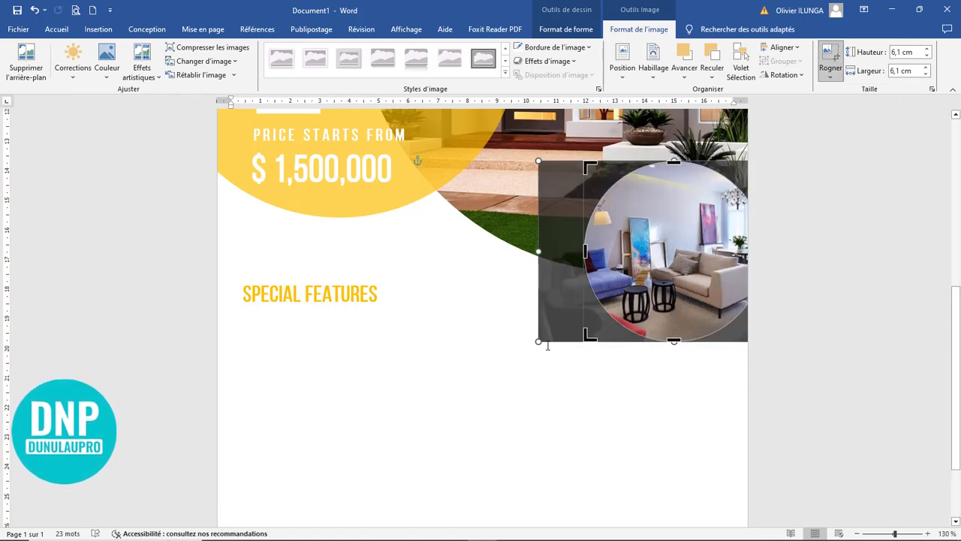
Enlarge the living-room picture inside its circular crop and shift it to frame the sofa and dining table, finishing the crop.
{"action": "left_click_drag", "start_coordinate": [537, 342], "coordinate": [523, 350]}
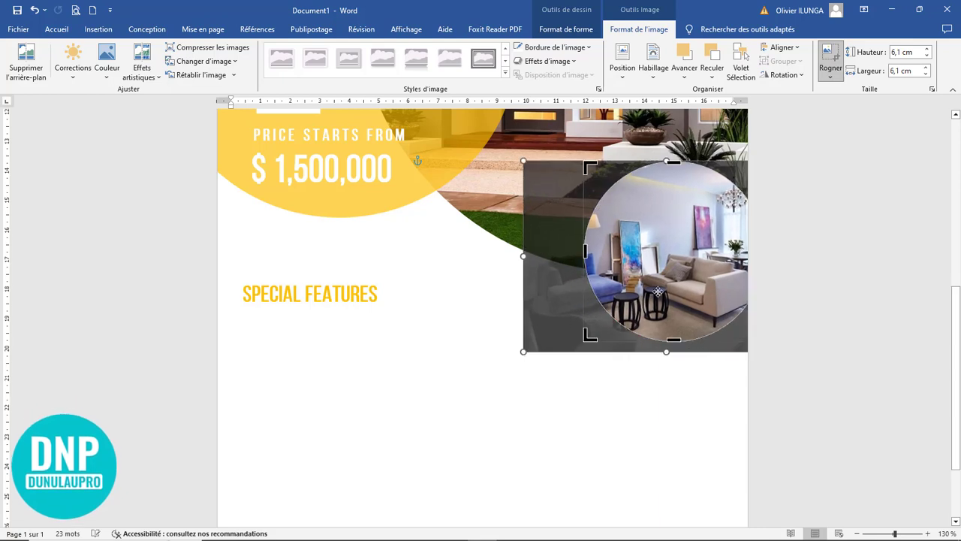
{"action": "left_click_drag", "start_coordinate": [700, 249], "coordinate": [665, 244]}
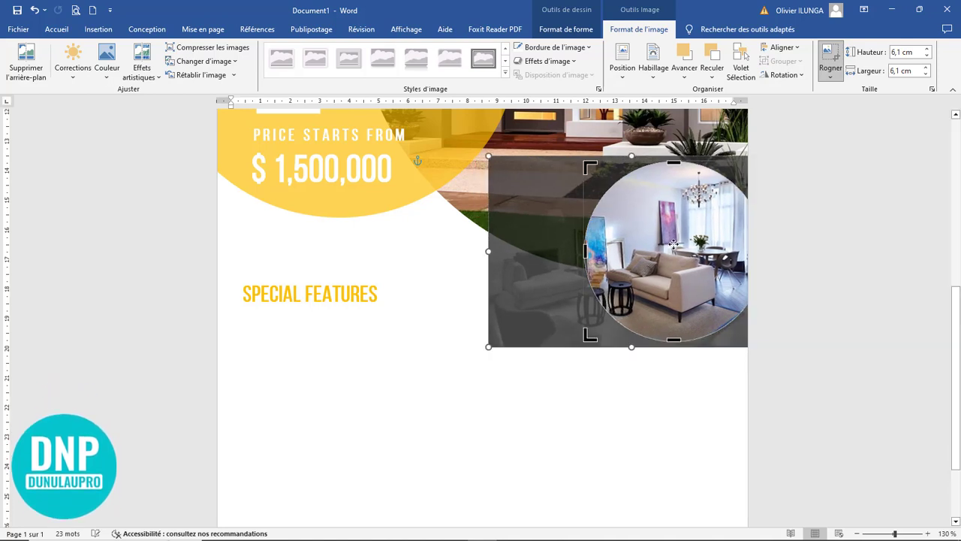
{"action": "left_click", "coordinate": [829, 59]}
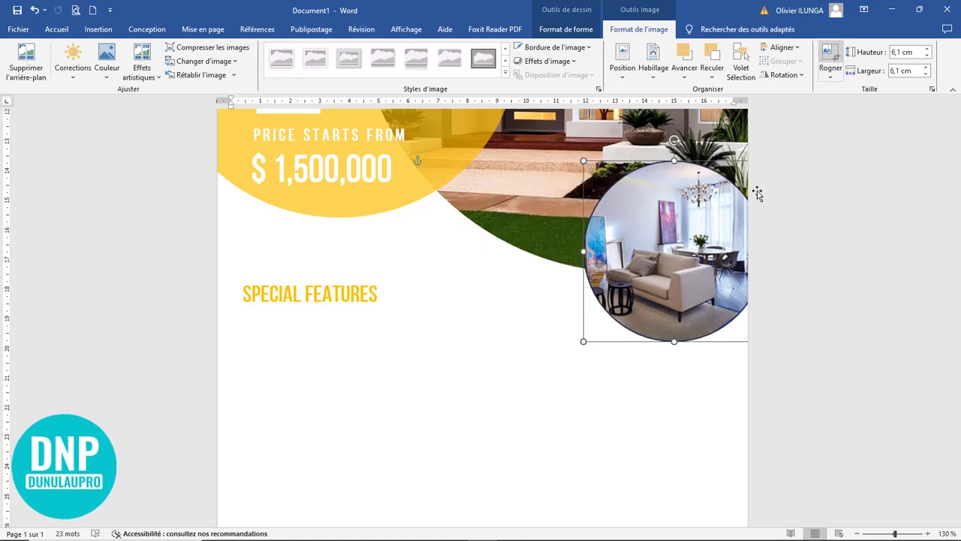
Change the living-room circle's outline colour to white.
{"action": "double_click", "coordinate": [677, 253]}
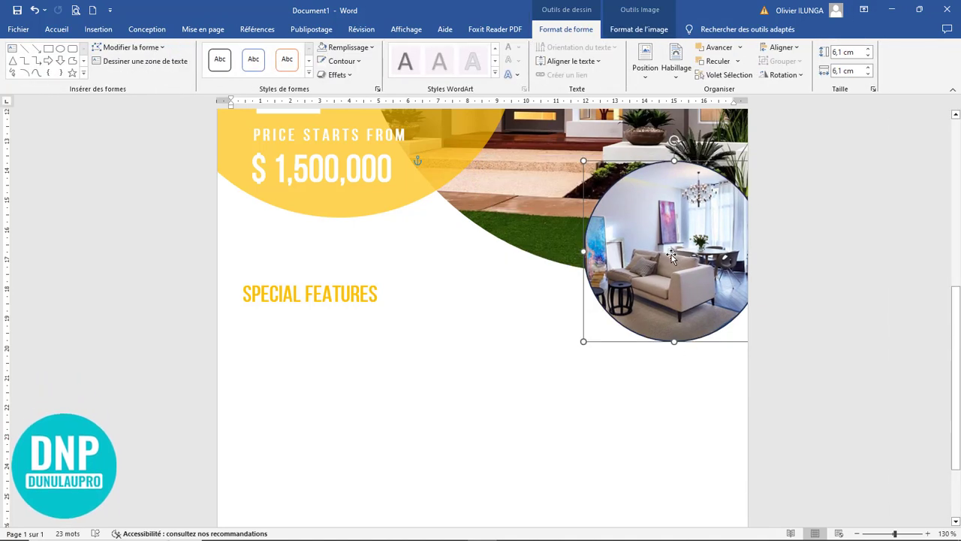
{"action": "left_click", "coordinate": [341, 61]}
{"action": "left_click", "coordinate": [348, 65]}
{"action": "left_click", "coordinate": [347, 65]}
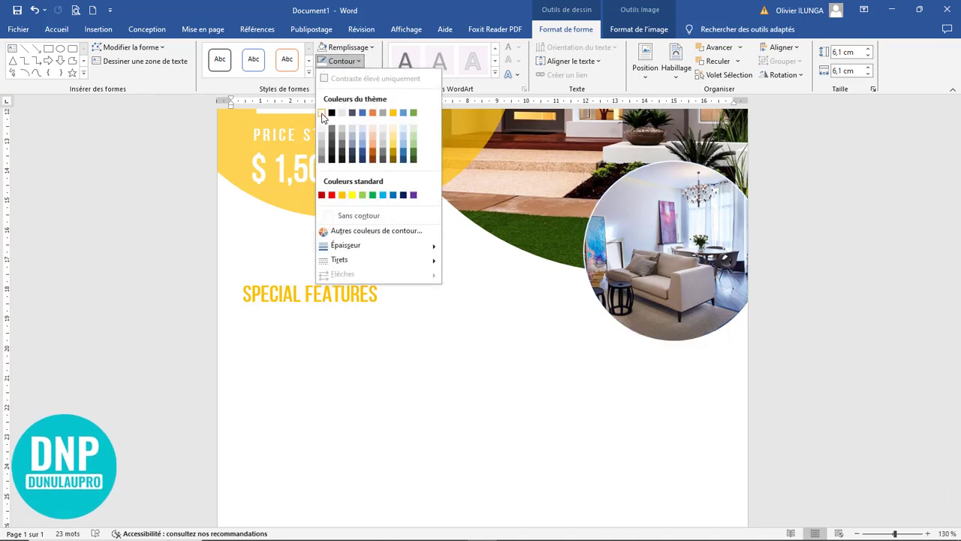
{"action": "left_click", "coordinate": [321, 112]}
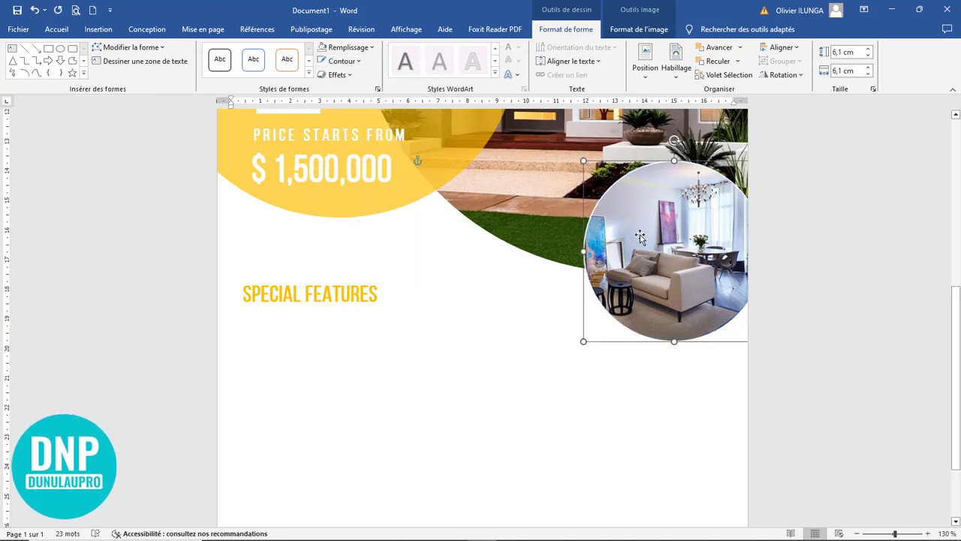
Duplicate the living-room circle slightly up and left, and set the copy's height and width to 6.3 cm.
{"action": "left_click_drag", "start_coordinate": [640, 237], "coordinate": [629, 231]}
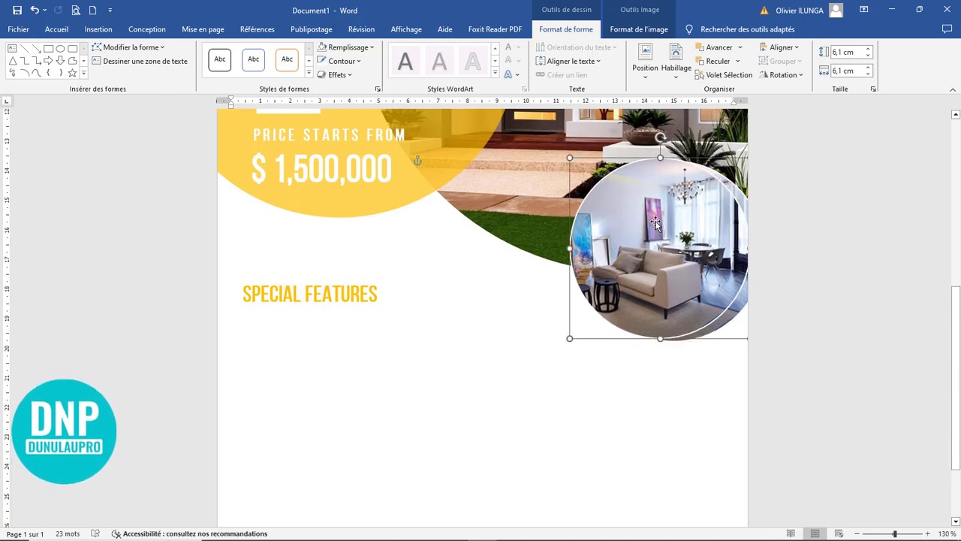
{"action": "left_click", "coordinate": [844, 52]}
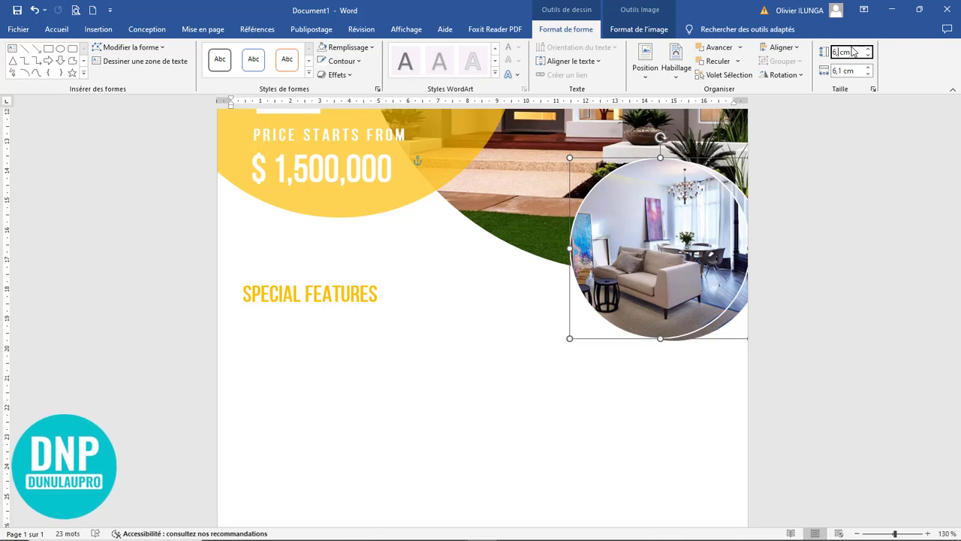
{"action": "type", "text": "3"}
{"action": "left_click", "coordinate": [844, 72]}
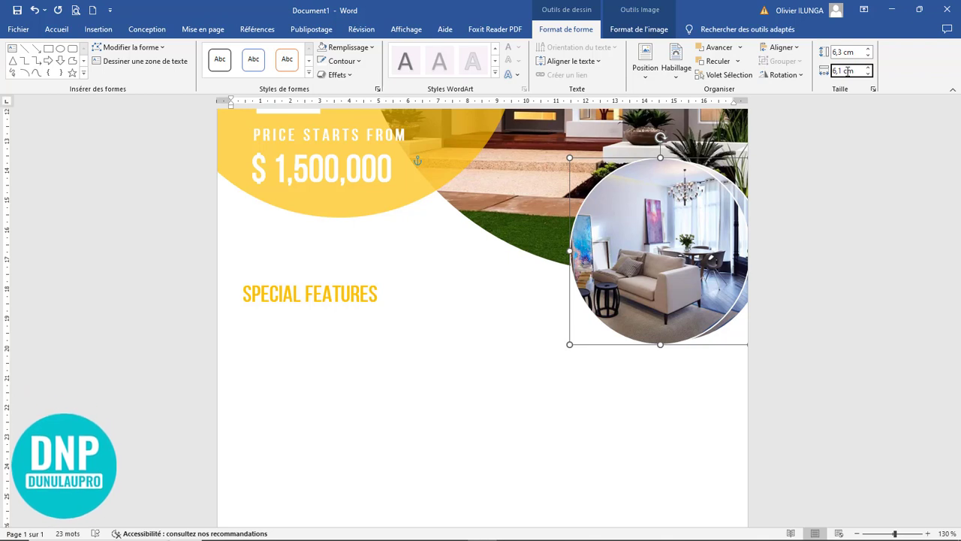
{"action": "type", "text": "3"}
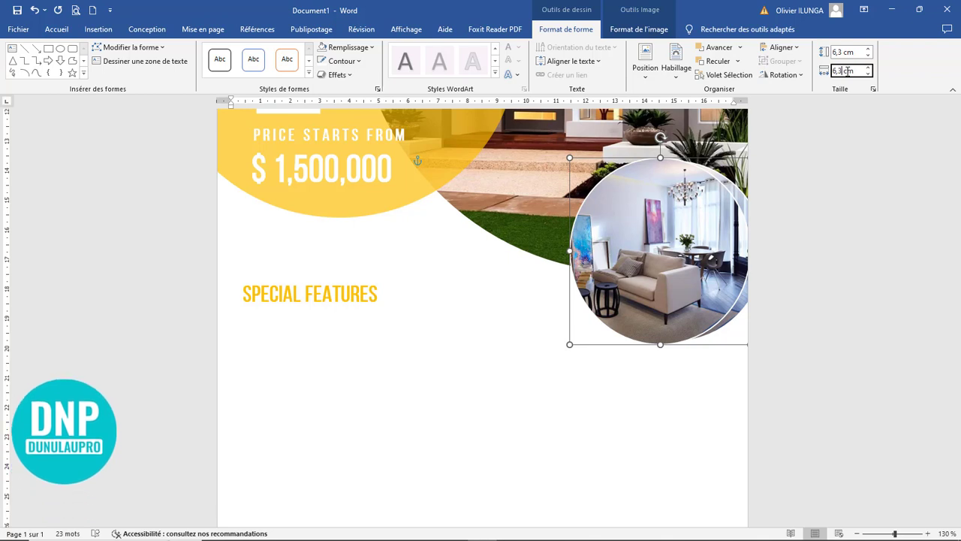
{"action": "key", "text": "Return"}
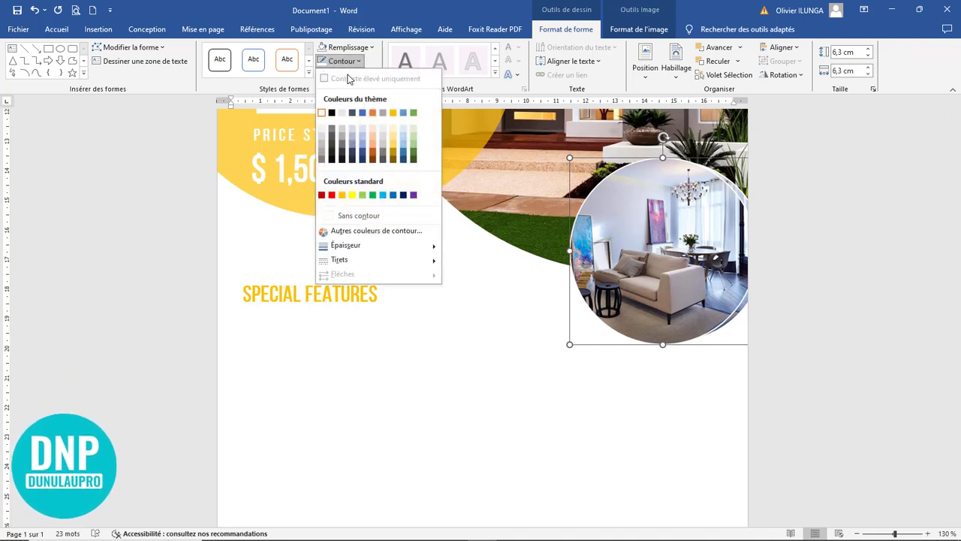
Give the duplicate circle a 2¼ pt outline and remove its picture fill.
{"action": "mouse_move", "coordinate": [359, 245]}
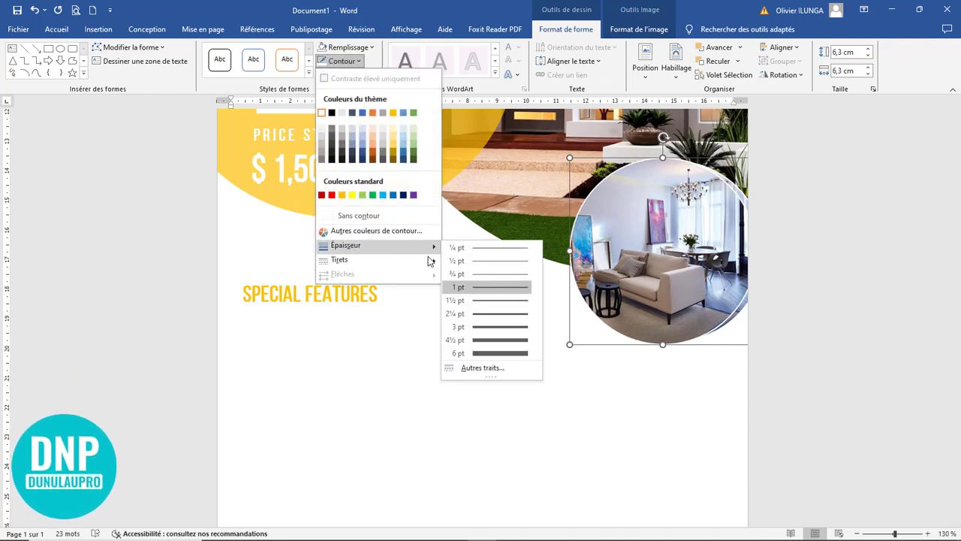
{"action": "left_click", "coordinate": [499, 315]}
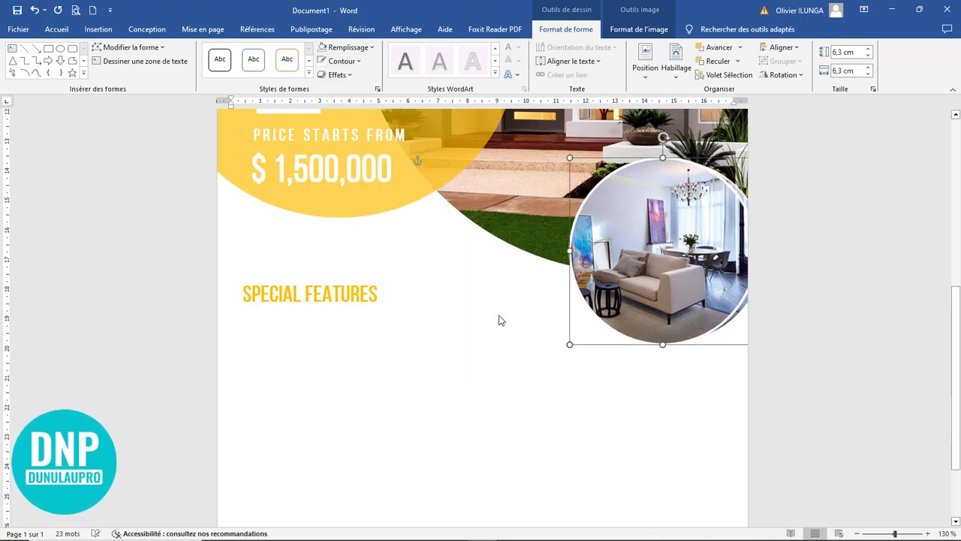
{"action": "right_click", "coordinate": [646, 216]}
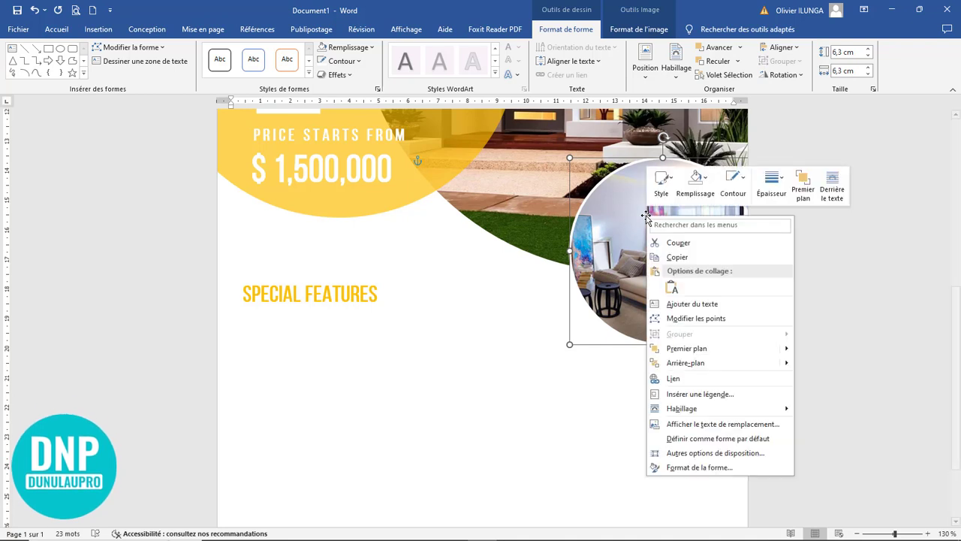
{"action": "left_click", "coordinate": [599, 209]}
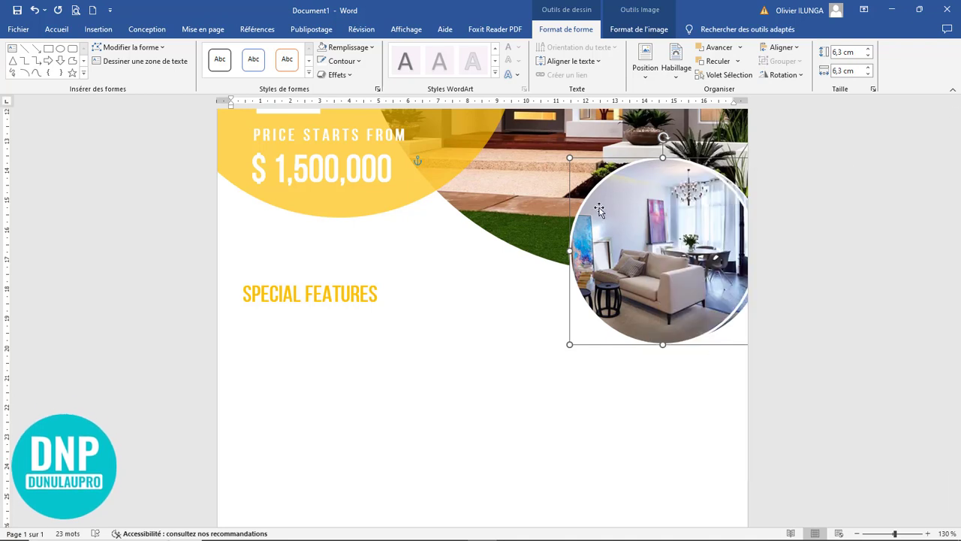
{"action": "left_click", "coordinate": [349, 49]}
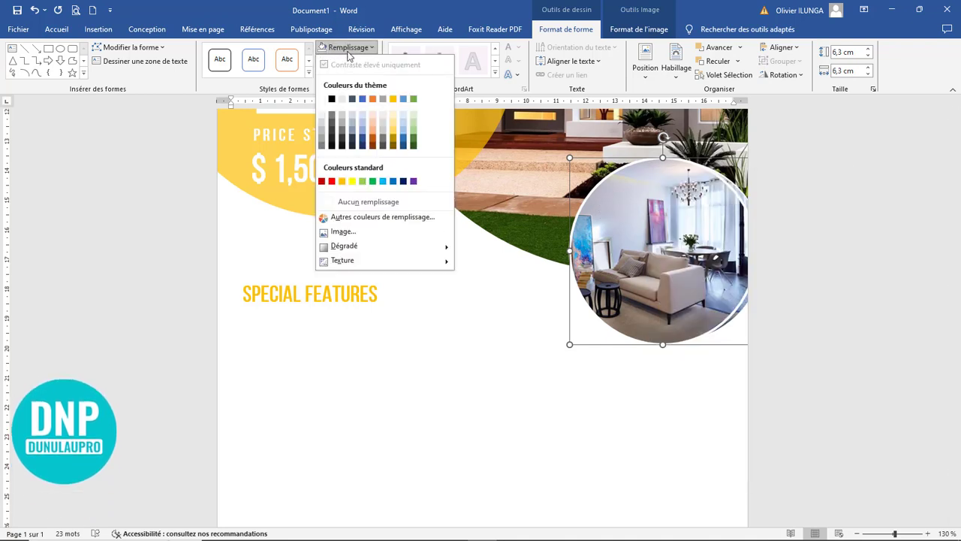
{"action": "left_click", "coordinate": [351, 201]}
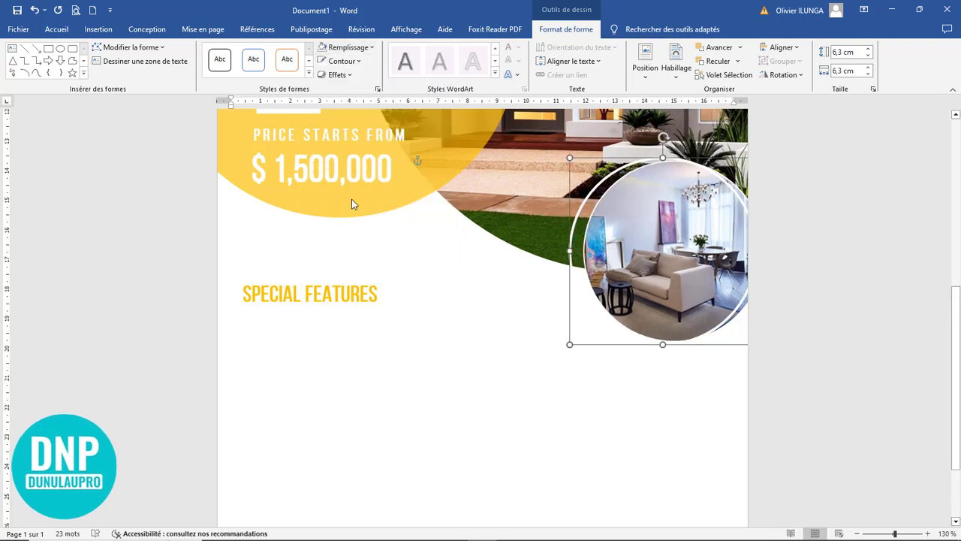
Nudge the unfilled white ring right and down until it surrounds the living-room circle.
{"action": "key", "text": "Right"}
{"action": "key", "text": "ctrl+Right"}
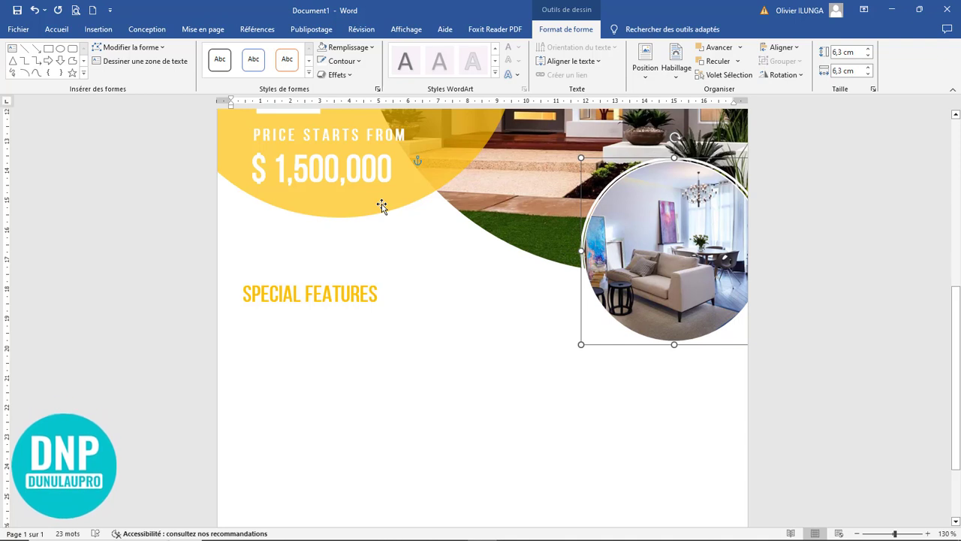
{"action": "key", "text": "ctrl+Down"}
{"action": "key", "text": "ctrl+Left"}
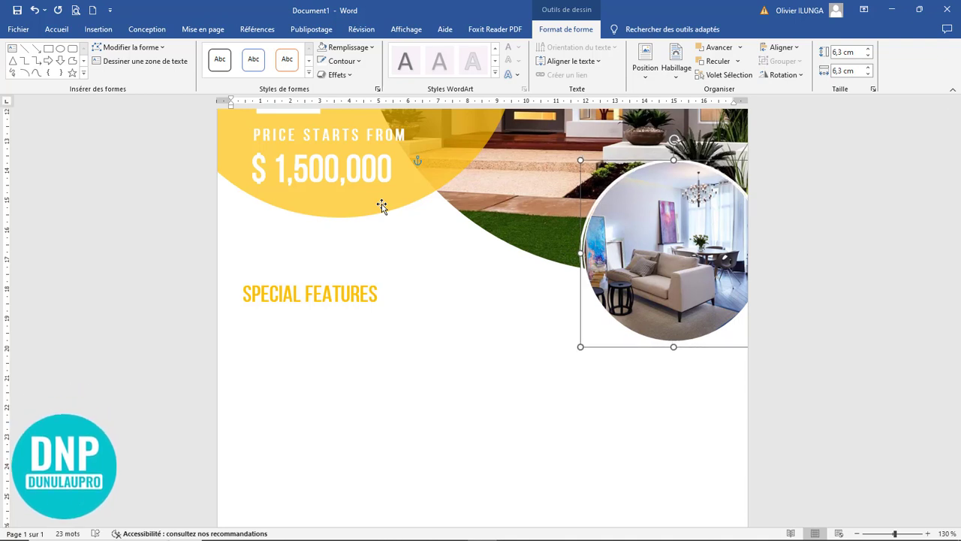
{"action": "key", "text": "ctrl+Right"}
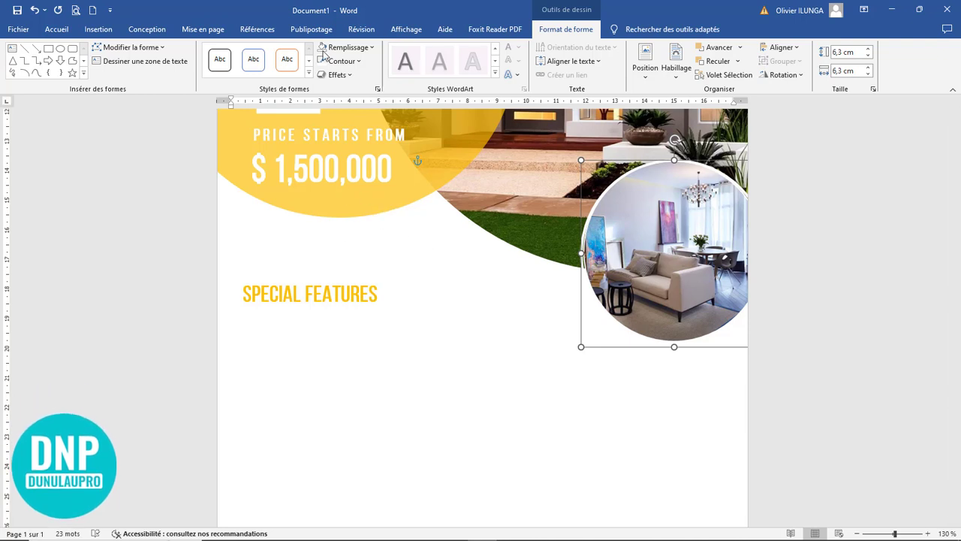
Recolour the ring's outline to the standard orange and set its weight to 4½ pt.
{"action": "left_click", "coordinate": [343, 66]}
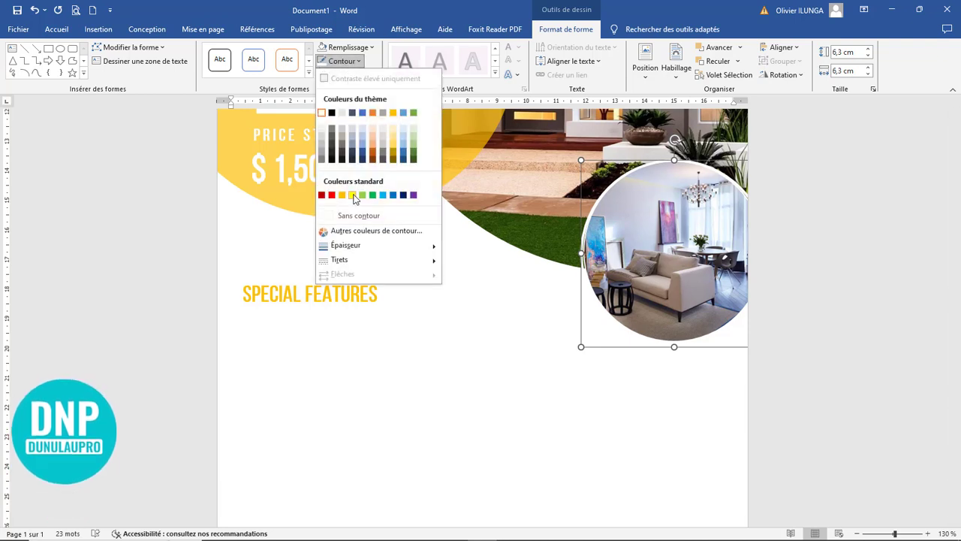
{"action": "left_click", "coordinate": [350, 196]}
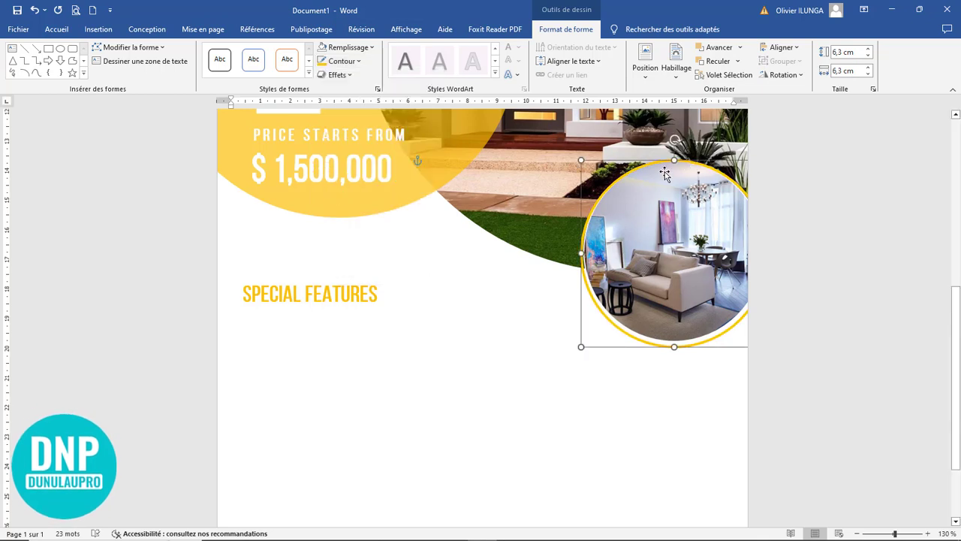
{"action": "left_click", "coordinate": [348, 63]}
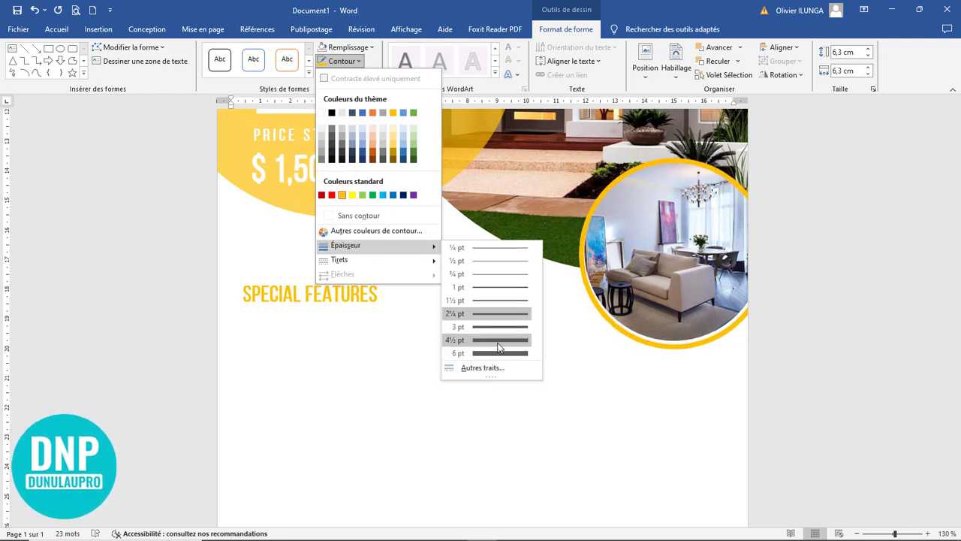
{"action": "left_click", "coordinate": [498, 350]}
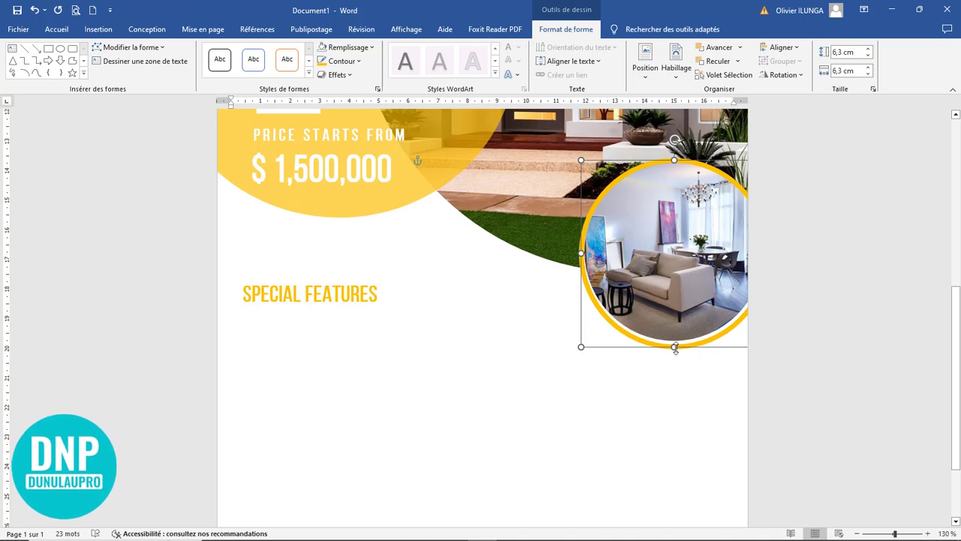
Resize the orange ring to about 6.18 cm high by 6.41 cm wide.
{"action": "left_click_drag", "start_coordinate": [673, 345], "coordinate": [673, 342]}
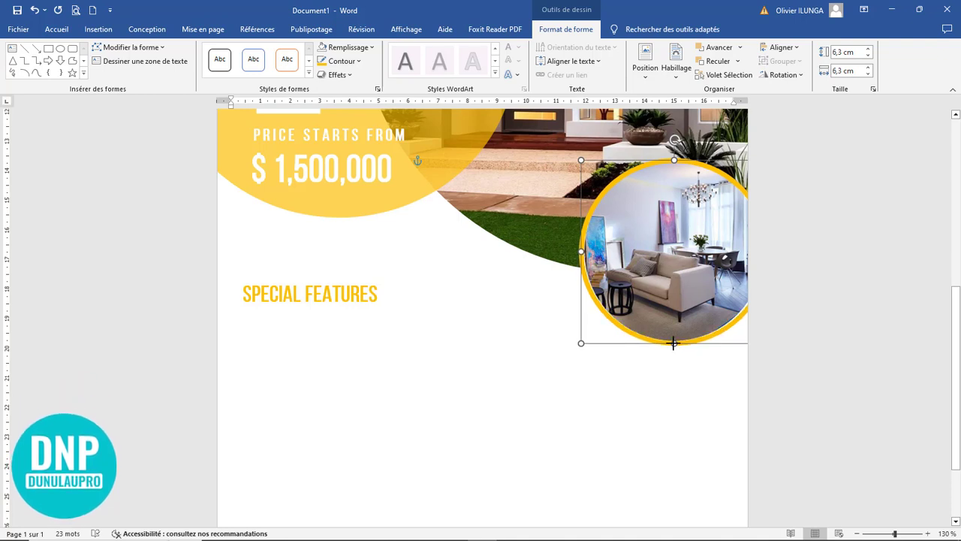
{"action": "left_click_drag", "start_coordinate": [580, 251], "coordinate": [577, 252]}
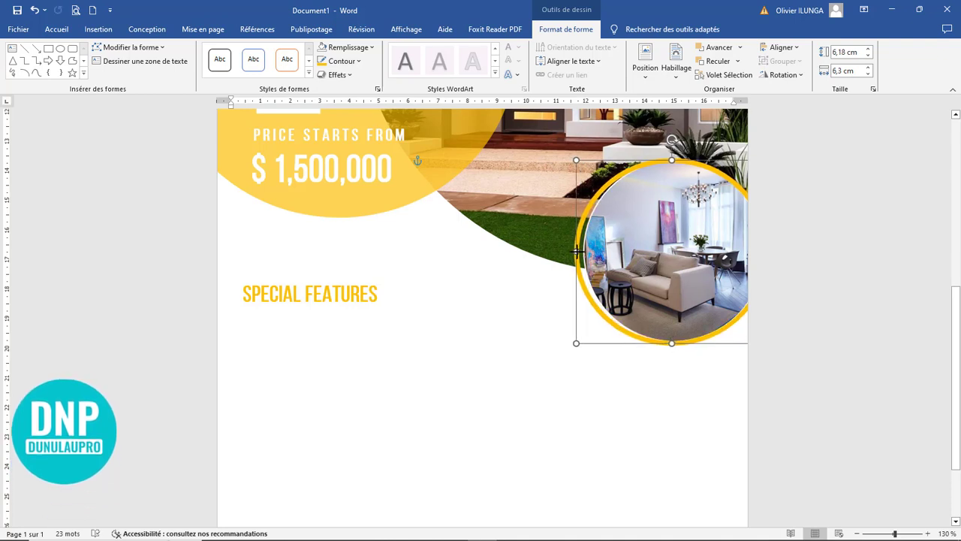
Set the living-room circle's white outline to 3 pt.
{"action": "left_click", "coordinate": [634, 244]}
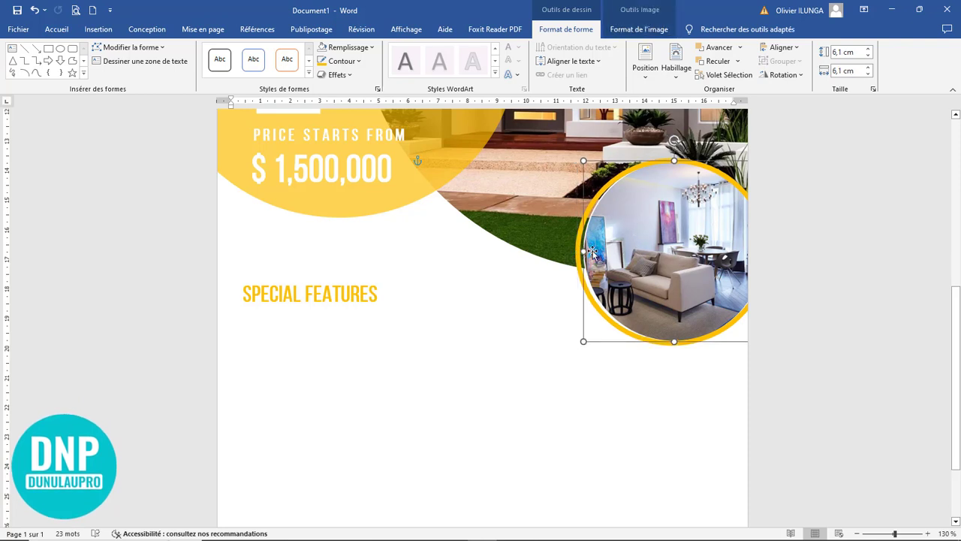
{"action": "left_click", "coordinate": [352, 64]}
{"action": "mouse_move", "coordinate": [357, 247]}
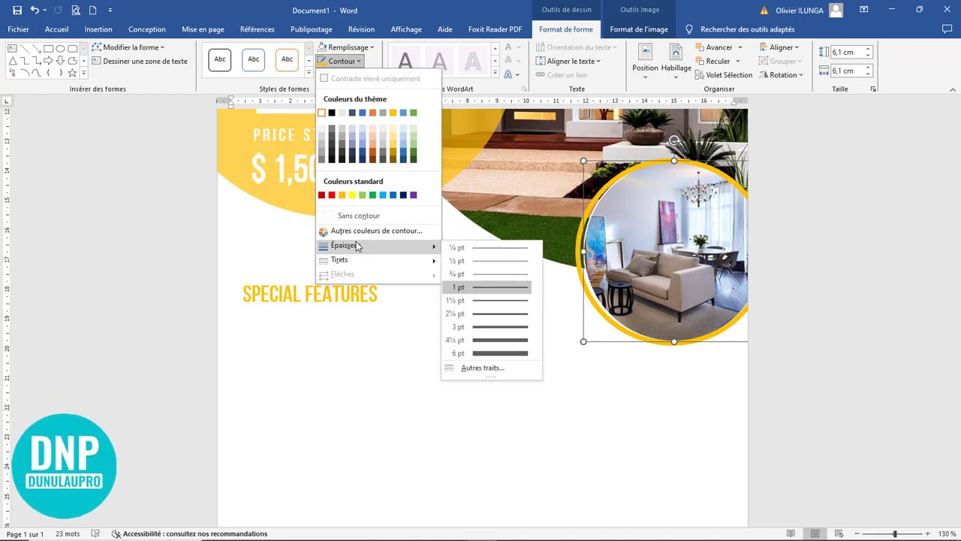
{"action": "left_click", "coordinate": [488, 327]}
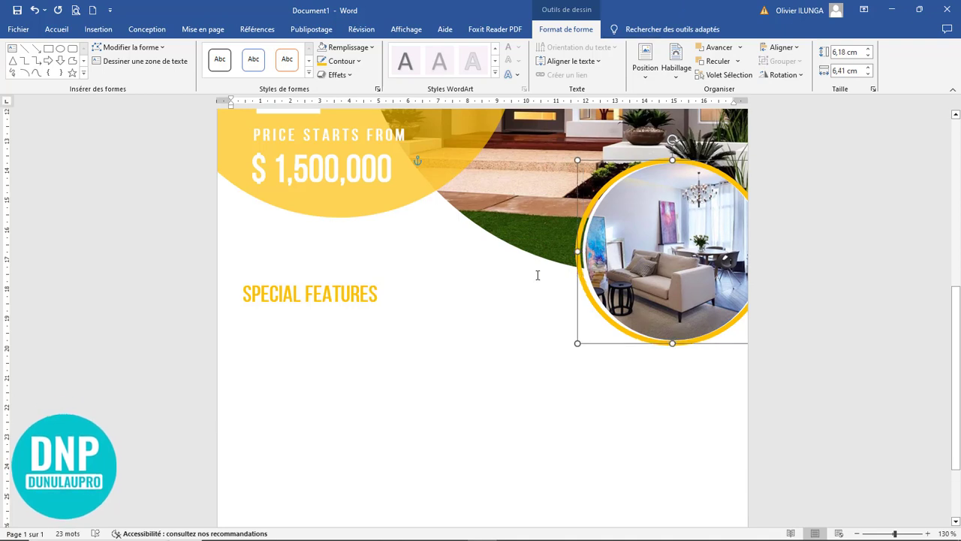
Nudge the orange ring right and adjust its height to about 6.4 cm to even the white gap around the picture.
{"action": "key", "text": "Right"}
{"action": "key", "text": "Right"}
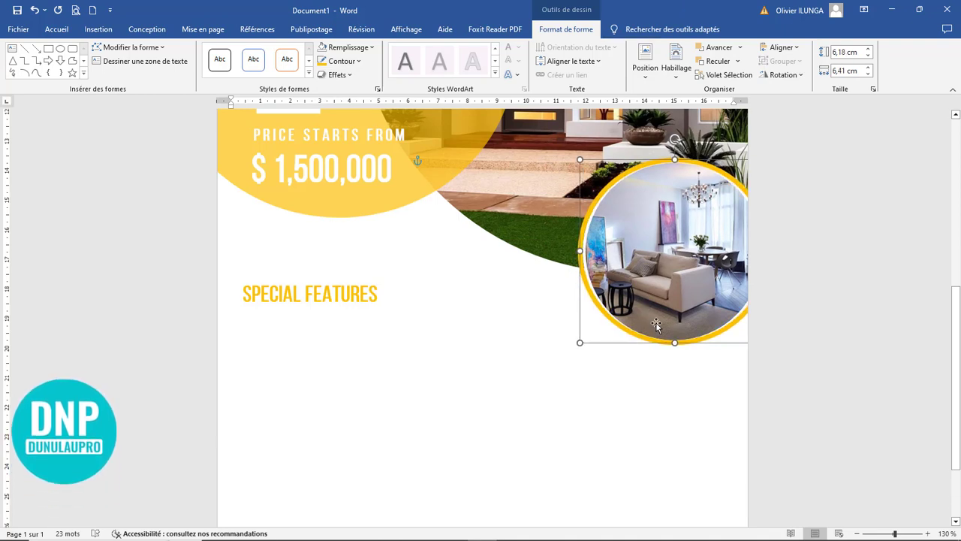
{"action": "left_click_drag", "start_coordinate": [673, 346], "coordinate": [673, 346]}
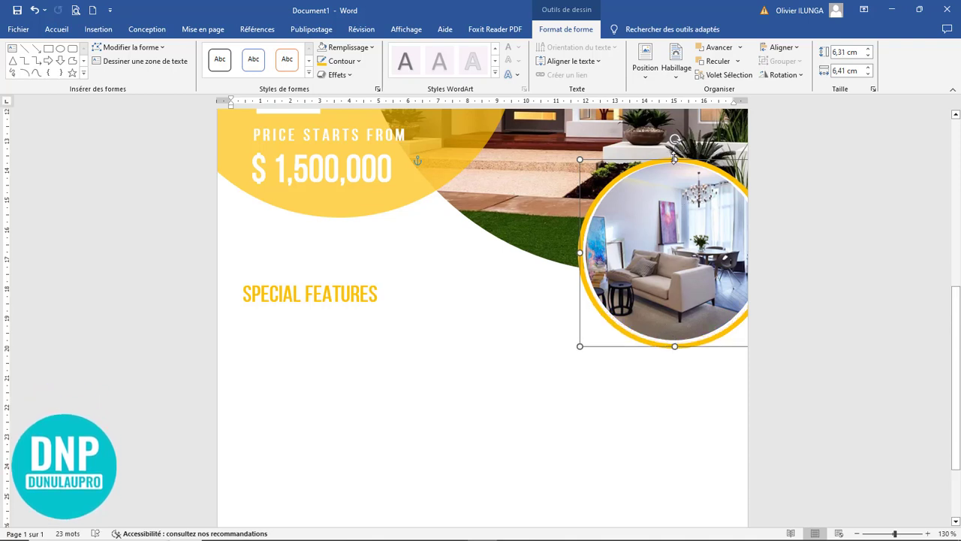
{"action": "left_click_drag", "start_coordinate": [675, 155], "coordinate": [674, 160]}
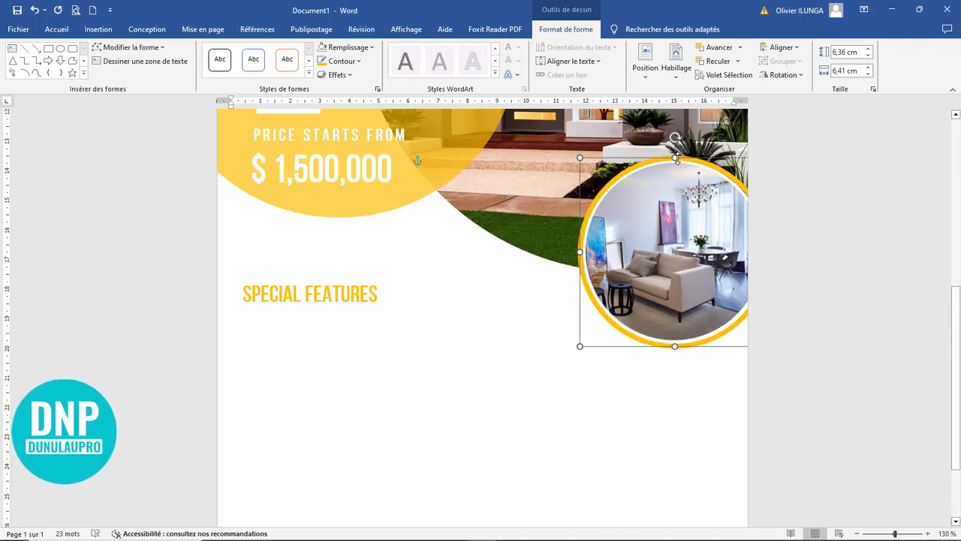
{"action": "mouse_move", "coordinate": [675, 159]}
{"action": "left_mouse_down"}
{"action": "mouse_move", "coordinate": [675, 168]}
{"action": "mouse_move", "coordinate": [675, 159]}
{"action": "left_mouse_up"}
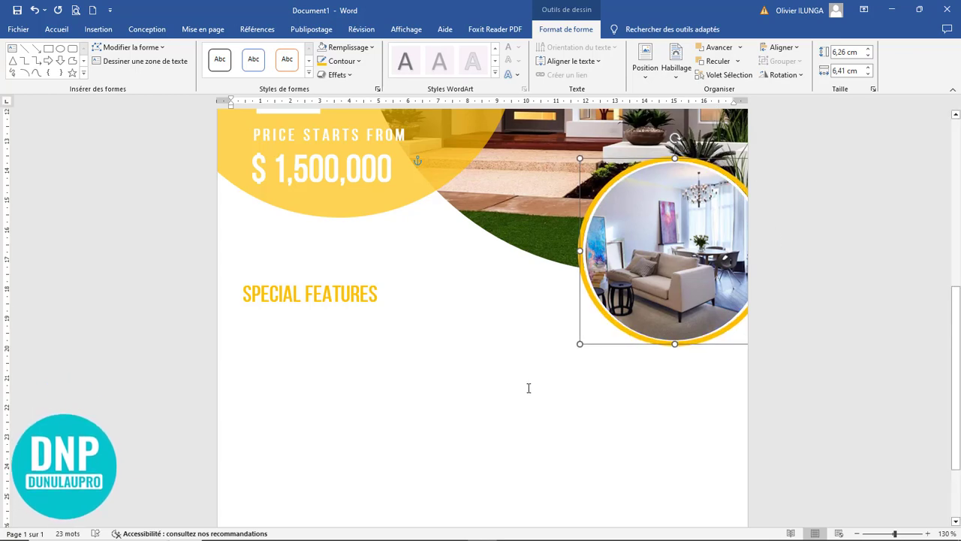
{"action": "scroll", "coordinate": [526, 388], "scroll_direction": "up", "scroll_amount": 5, "text": "ctrl"}
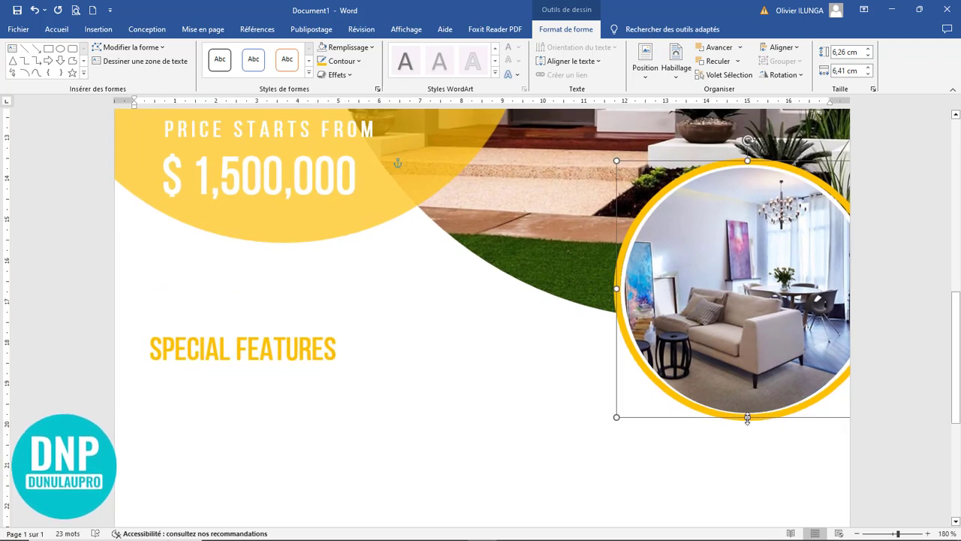
{"action": "left_click_drag", "start_coordinate": [747, 418], "coordinate": [746, 422]}
{"action": "left_click_drag", "start_coordinate": [747, 160], "coordinate": [747, 160]}
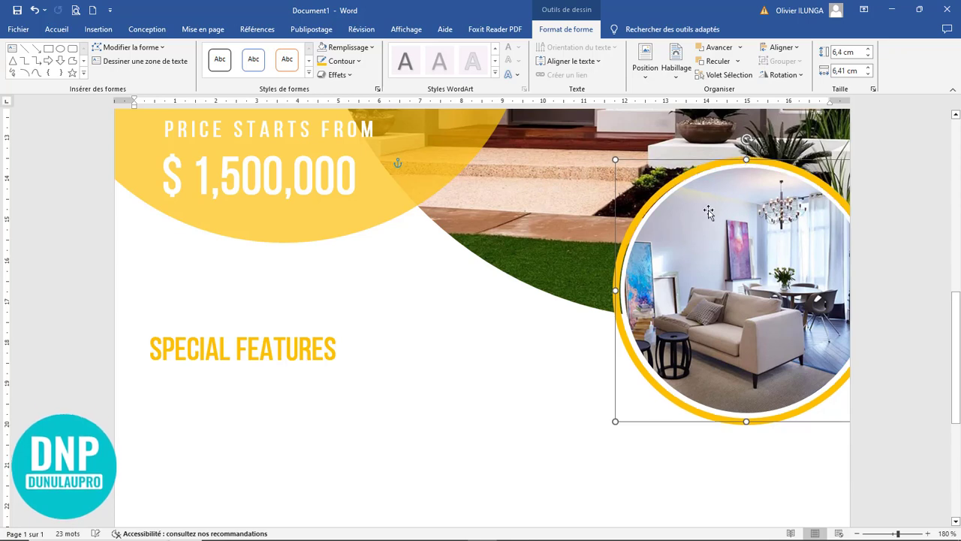
Fine-tune the left edge of the orange ring to even the white gap around the living-room picture.
{"action": "left_click_drag", "start_coordinate": [615, 291], "coordinate": [615, 290]}
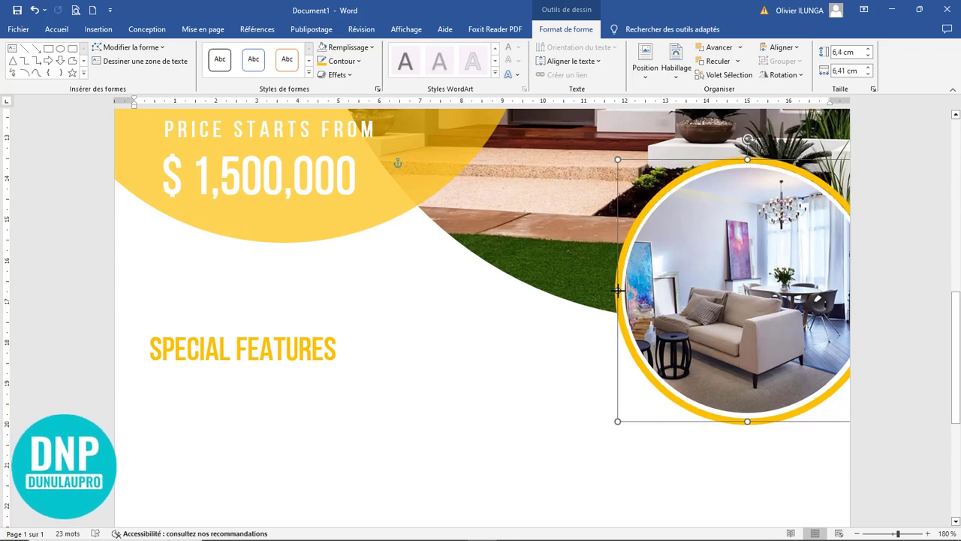
{"action": "left_click", "coordinate": [581, 392]}
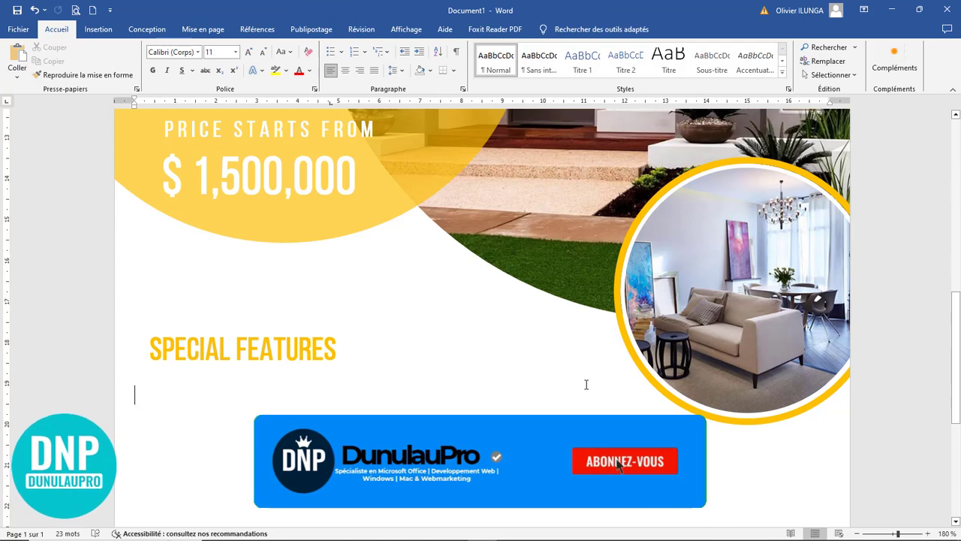
{"action": "scroll", "coordinate": [586, 380], "scroll_direction": "down", "scroll_amount": 9, "text": "ctrl"}
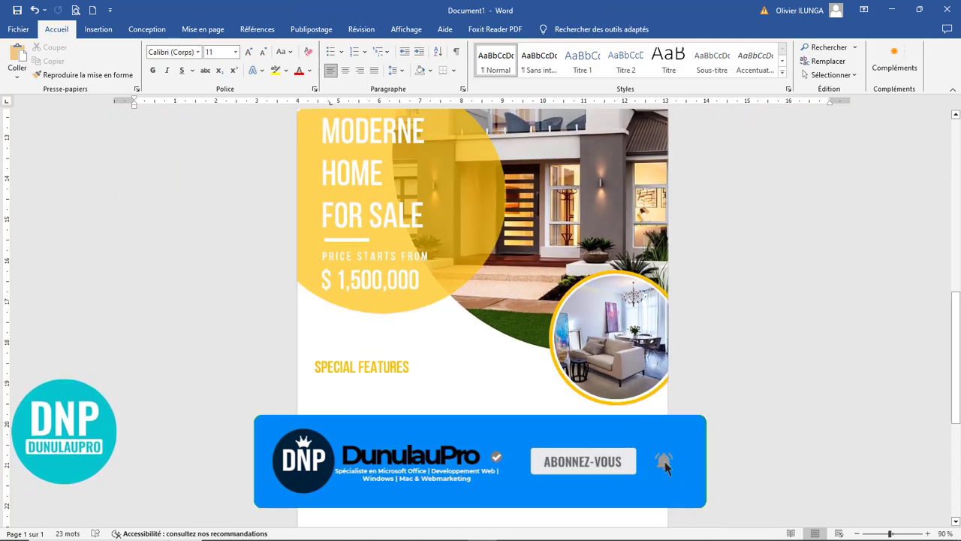
{"action": "scroll", "coordinate": [588, 371], "scroll_direction": "down", "scroll_amount": 3, "text": "ctrl"}
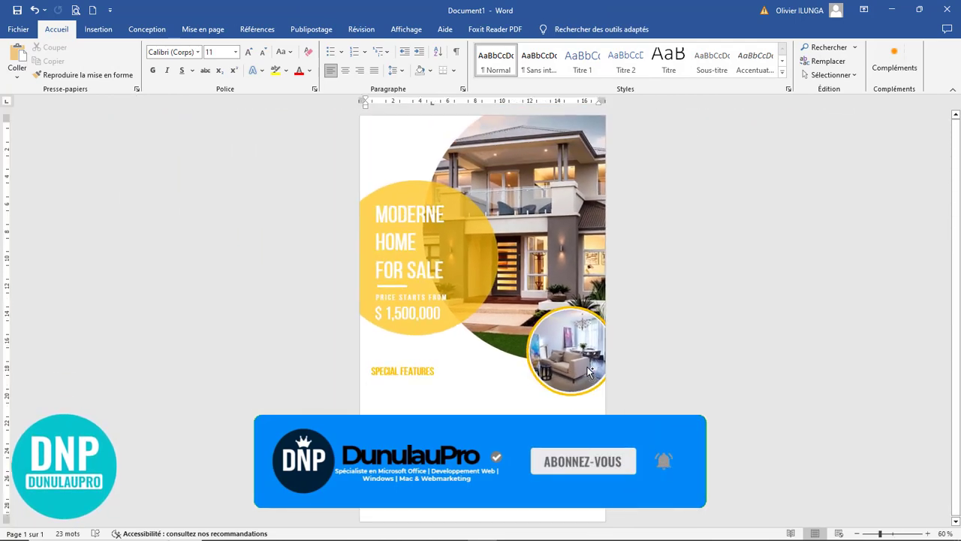
Group the living-room circle with its orange ring.
{"action": "scroll", "coordinate": [589, 371], "scroll_direction": "up", "scroll_amount": 9, "text": "ctrl"}
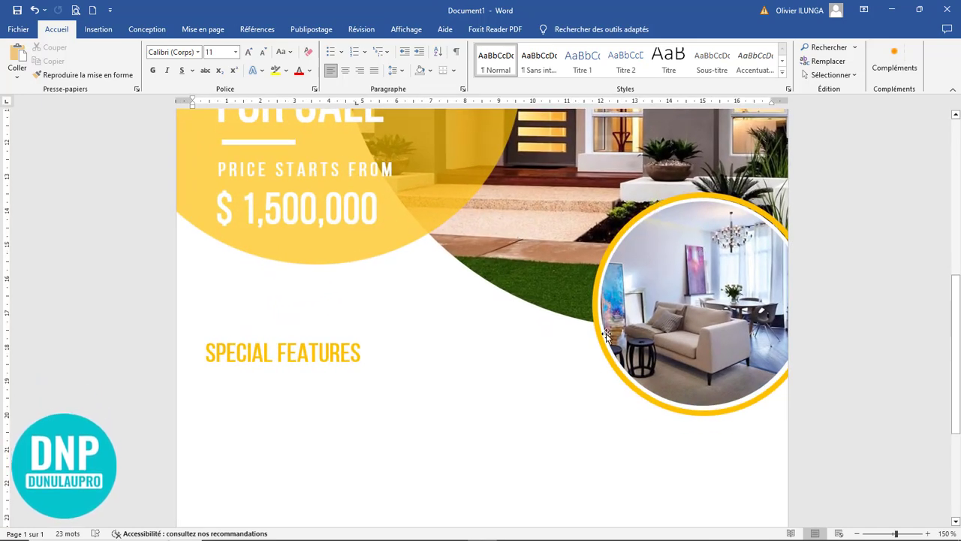
{"action": "left_click", "coordinate": [638, 312]}
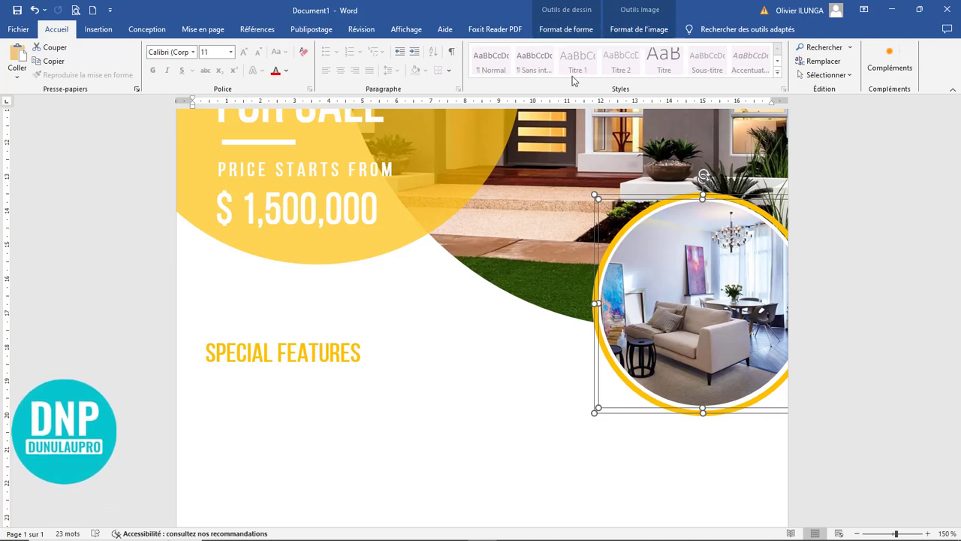
{"action": "left_click", "coordinate": [647, 31]}
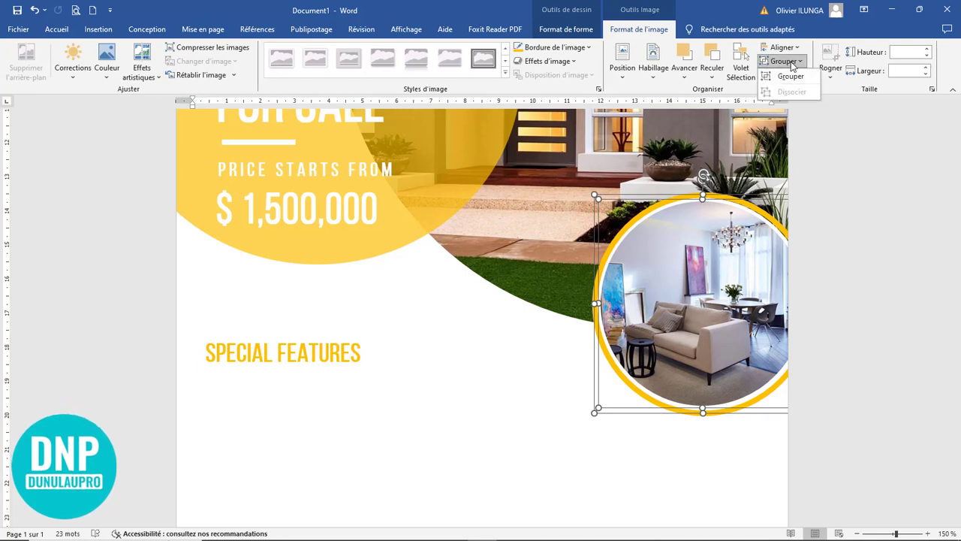
{"action": "left_click", "coordinate": [790, 77]}
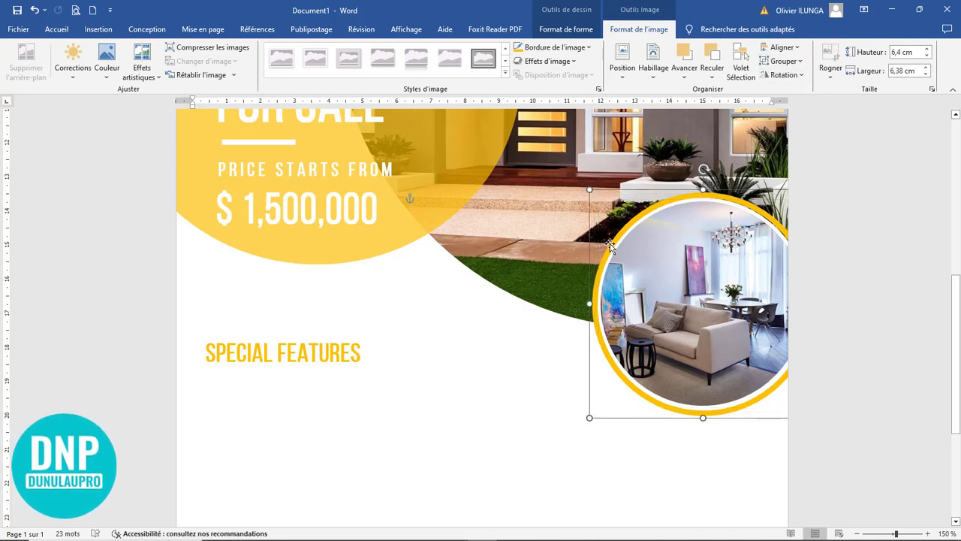
Duplicate the ringed living-room group, shrink the copy to about 4.04 cm high by 4.15 cm wide, and overlap it on the original's lower-left side.
{"action": "scroll", "coordinate": [615, 234], "scroll_direction": "down", "scroll_amount": 3}
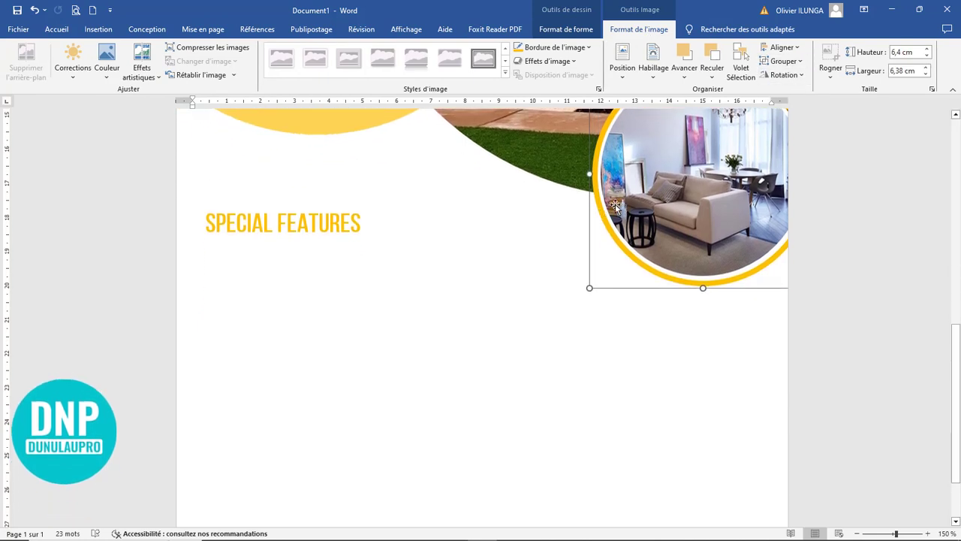
{"action": "scroll", "coordinate": [623, 211], "scroll_direction": "up", "scroll_amount": 5}
{"action": "left_click_drag", "start_coordinate": [626, 300], "coordinate": [508, 342]}
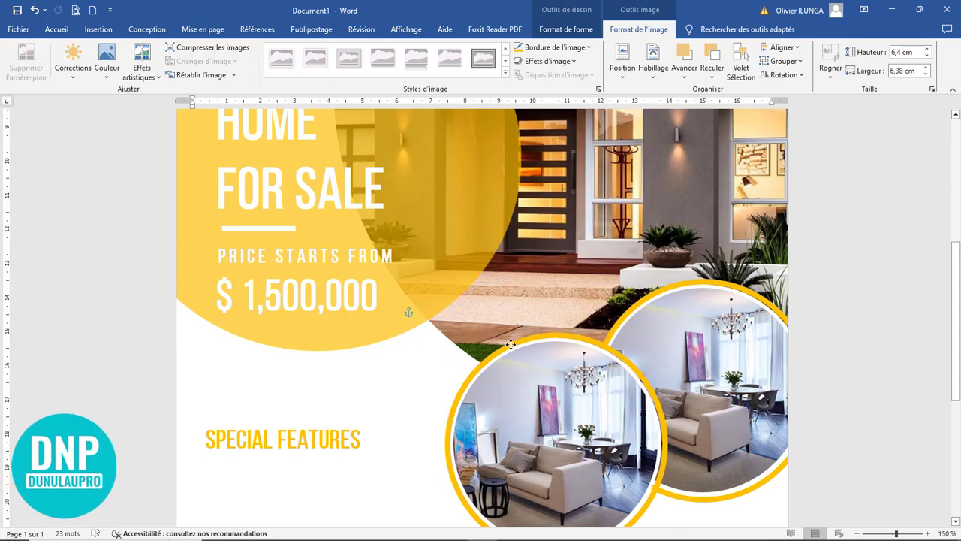
{"action": "scroll", "coordinate": [691, 338], "scroll_direction": "down", "scroll_amount": 3}
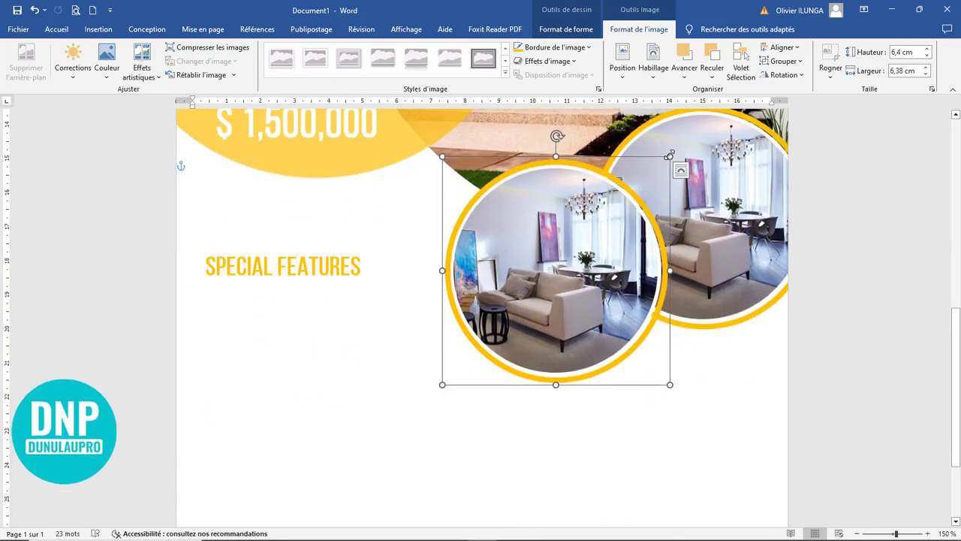
{"action": "left_click_drag", "start_coordinate": [674, 161], "coordinate": [588, 241]}
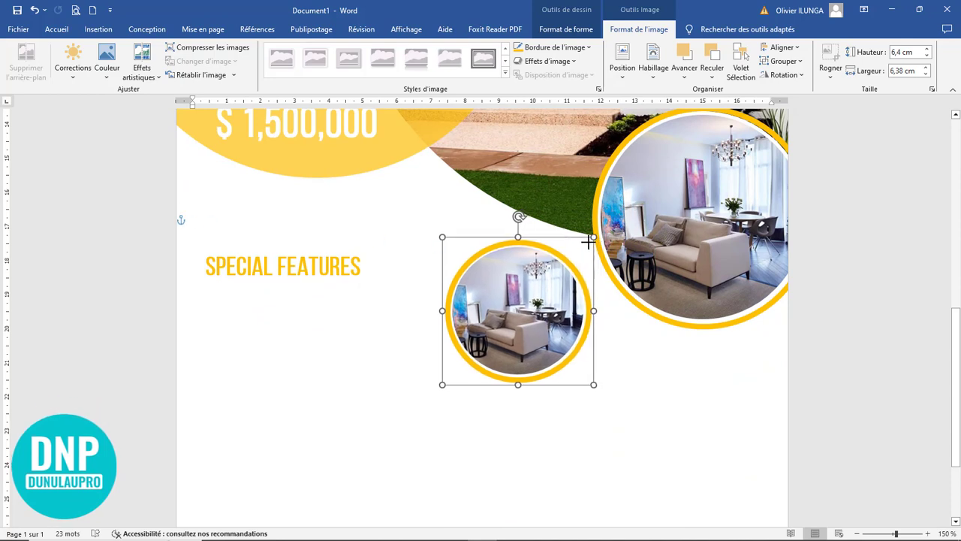
{"action": "left_click_drag", "start_coordinate": [540, 301], "coordinate": [591, 261]}
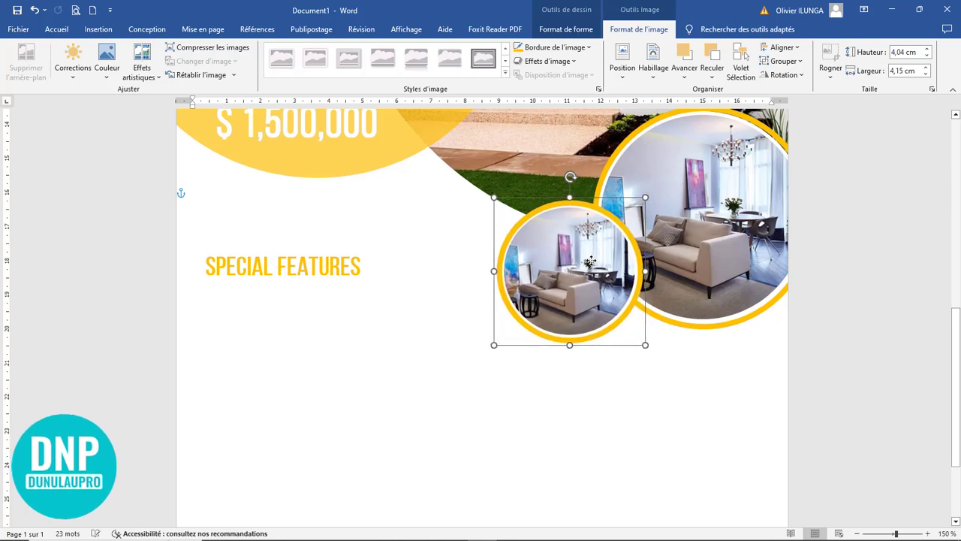
{"action": "left_click", "coordinate": [603, 394]}
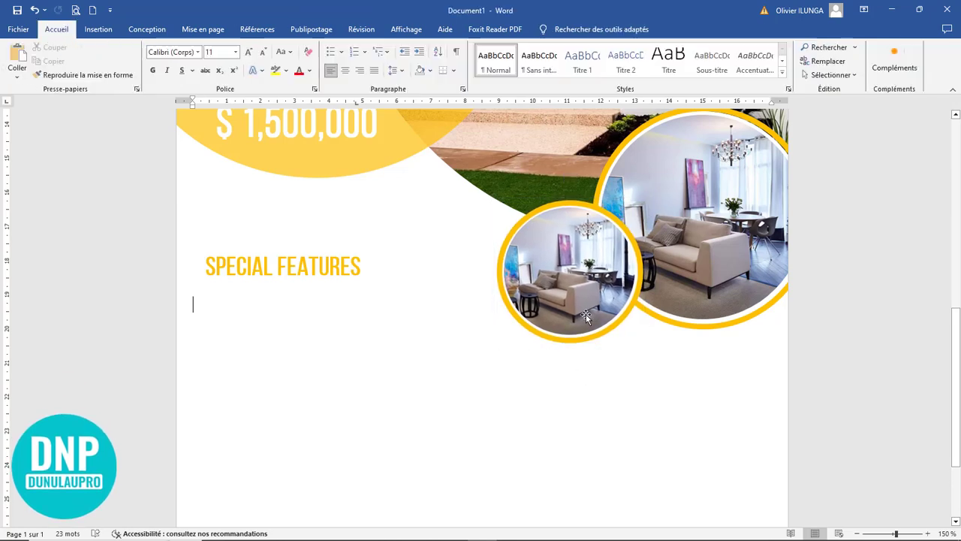
Fill the small circle with the picture bea93d125890805.6122b21c0771b from the Modern House folder.
{"action": "left_click", "coordinate": [571, 265]}
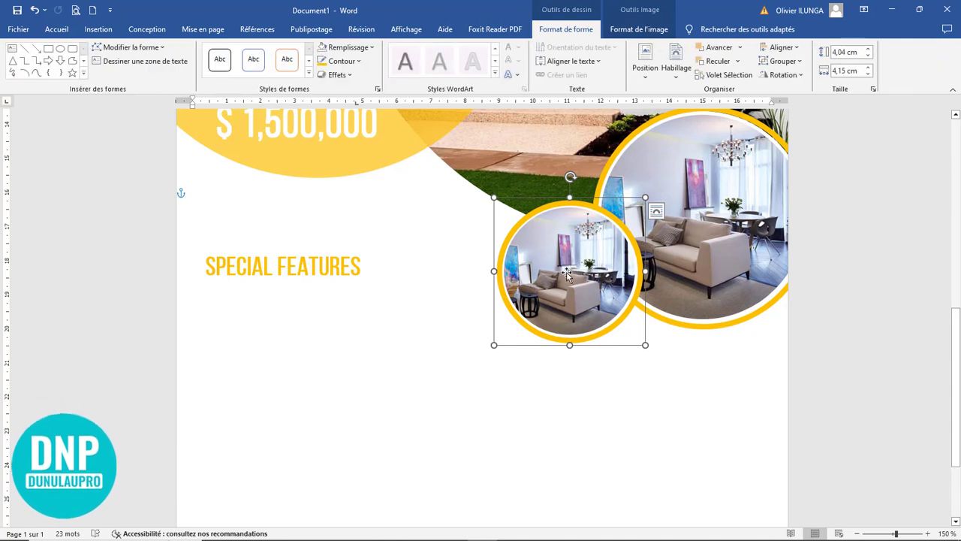
{"action": "right_click", "coordinate": [563, 254]}
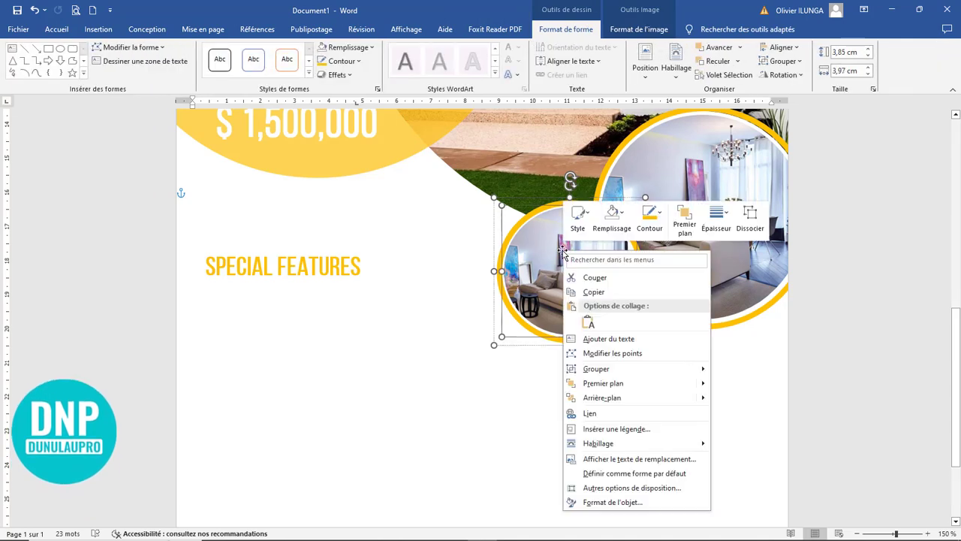
{"action": "left_click", "coordinate": [613, 217]}
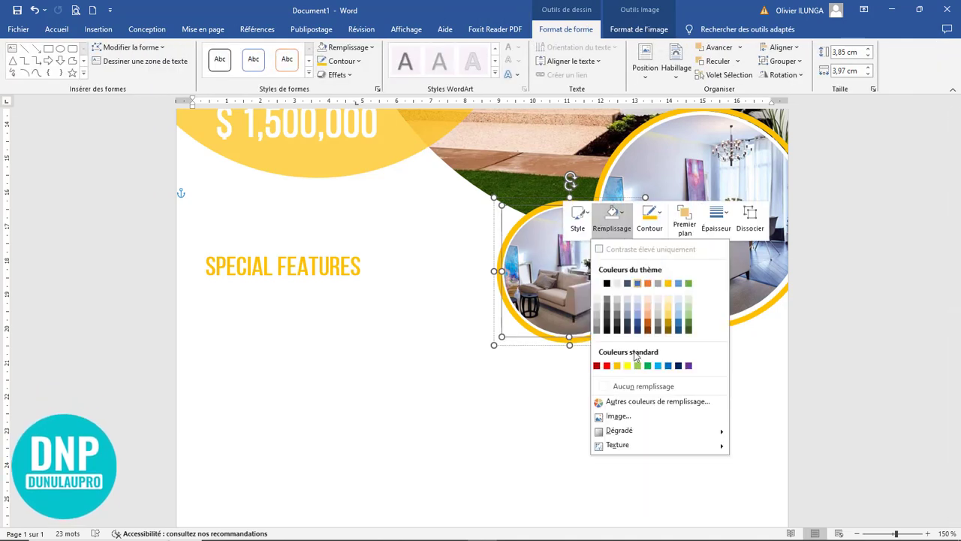
{"action": "left_click", "coordinate": [619, 416]}
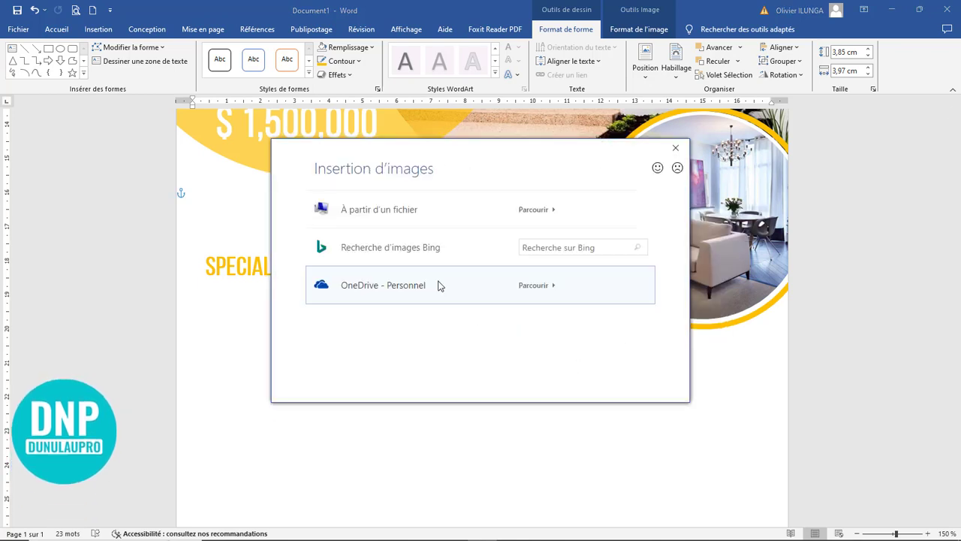
{"action": "left_click", "coordinate": [386, 215]}
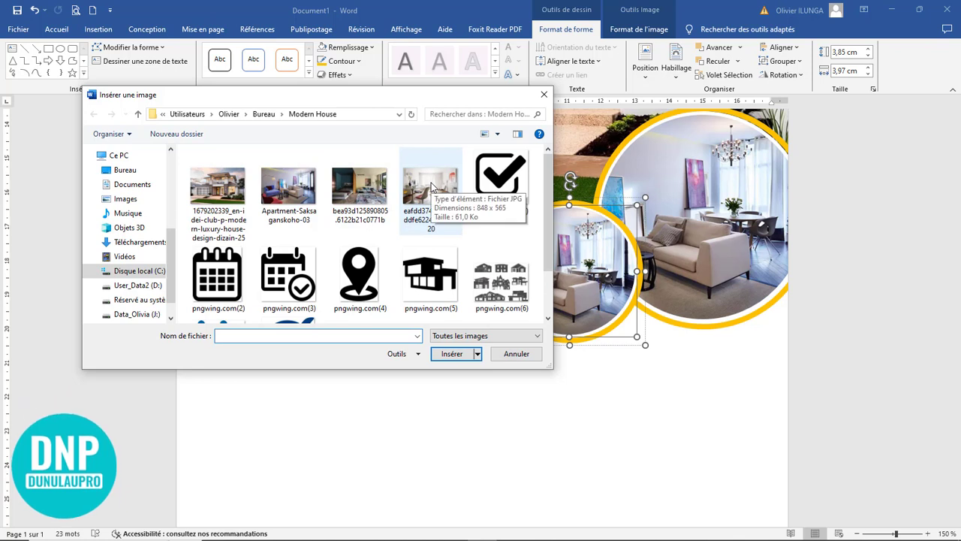
{"action": "left_click", "coordinate": [431, 187]}
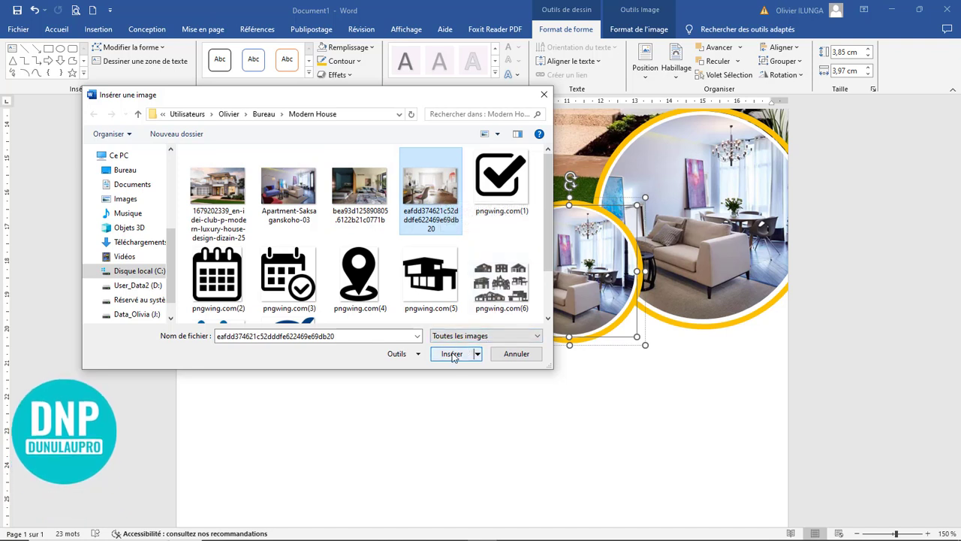
{"action": "left_click", "coordinate": [368, 193]}
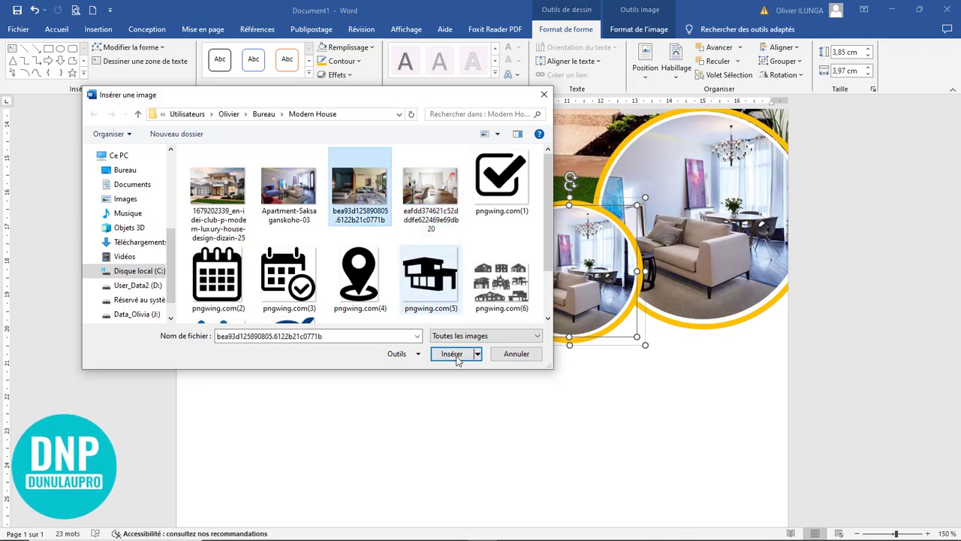
{"action": "left_click", "coordinate": [451, 354]}
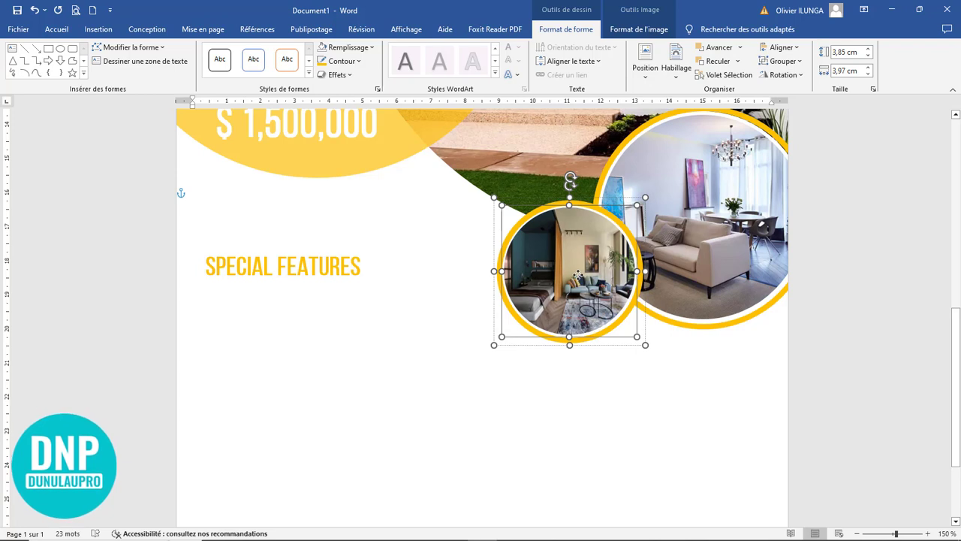
Crop the small circle's picture so it fills the shape in its natural proportions.
{"action": "left_click", "coordinate": [660, 29]}
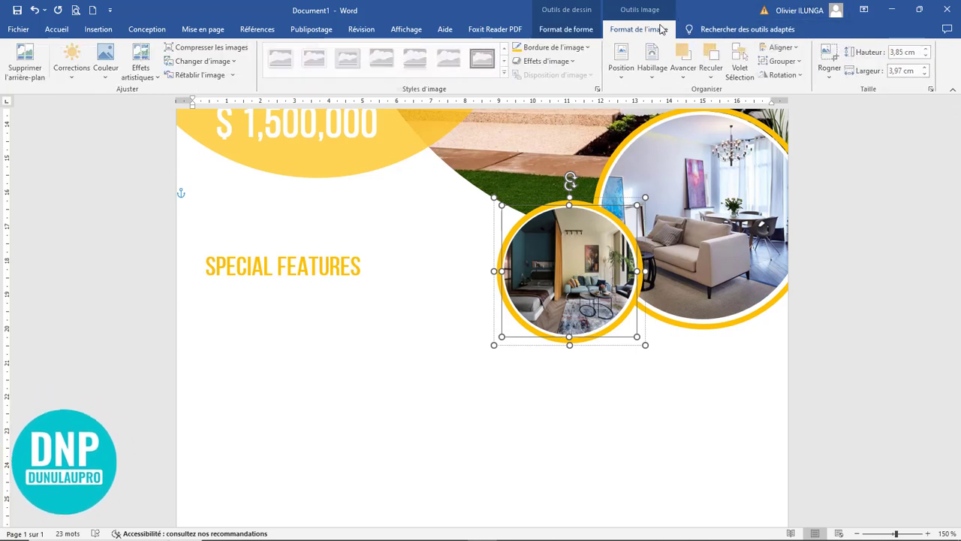
{"action": "left_click", "coordinate": [837, 77]}
{"action": "left_click", "coordinate": [847, 135]}
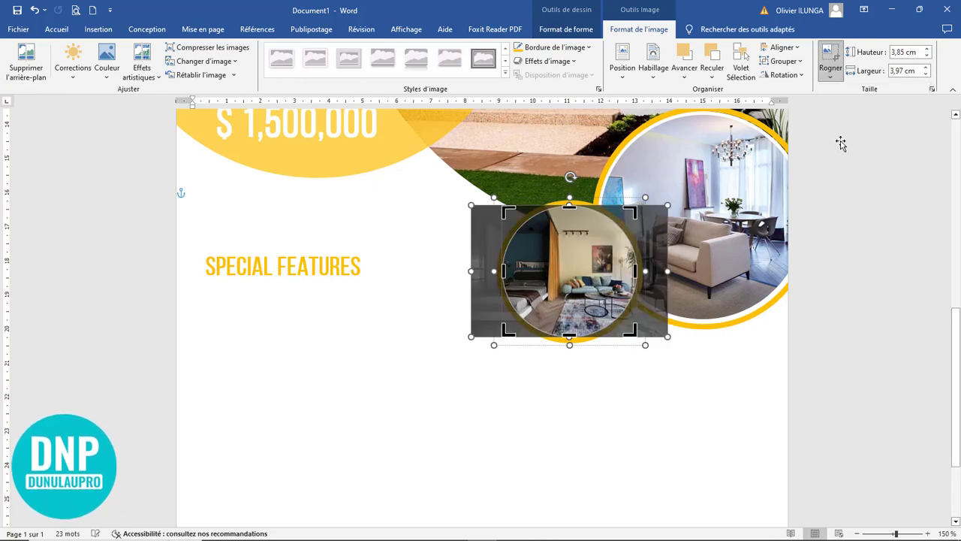
Fine-tune the size of the small ringed group from its lower-right corner.
{"action": "left_click", "coordinate": [649, 352]}
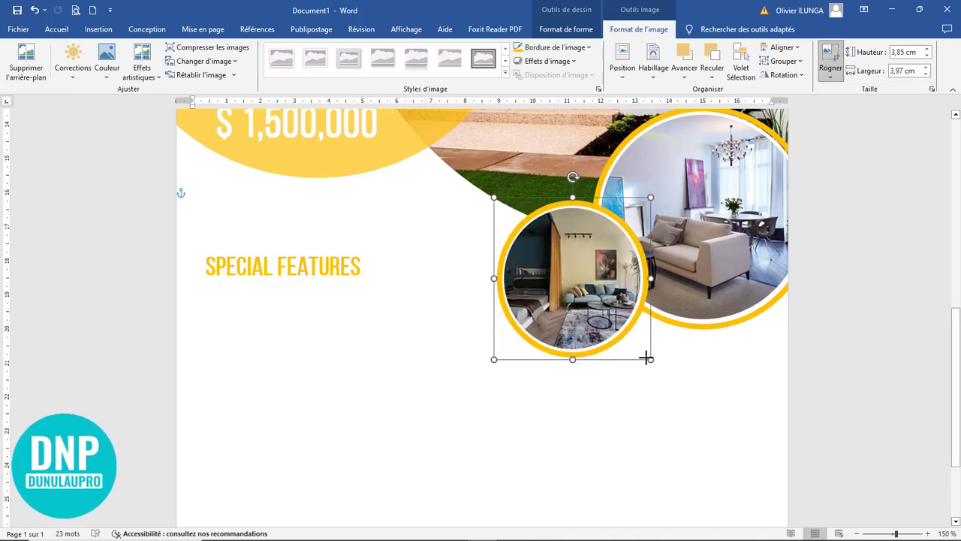
{"action": "left_click_drag", "start_coordinate": [646, 352], "coordinate": [640, 339]}
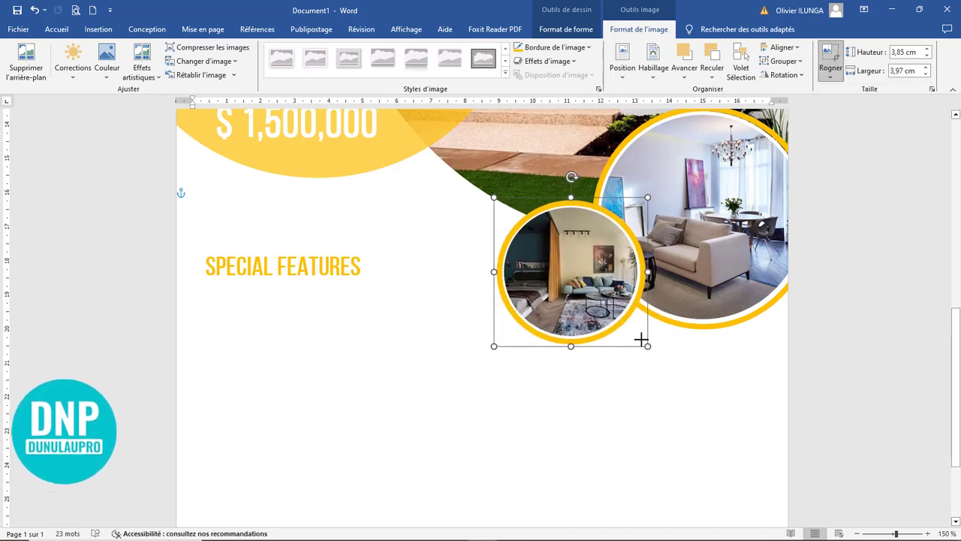
{"action": "left_click", "coordinate": [689, 391]}
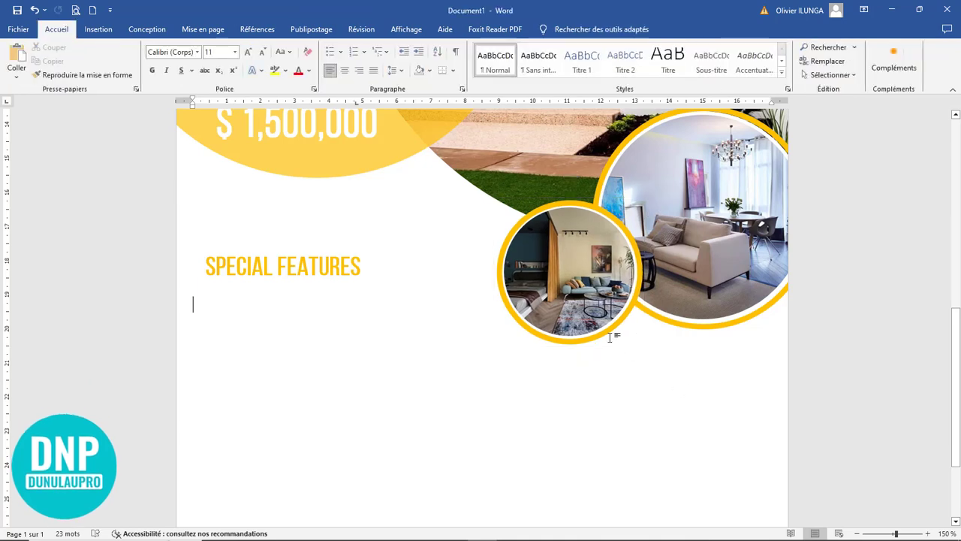
{"action": "left_click", "coordinate": [579, 308]}
{"action": "left_click", "coordinate": [677, 379]}
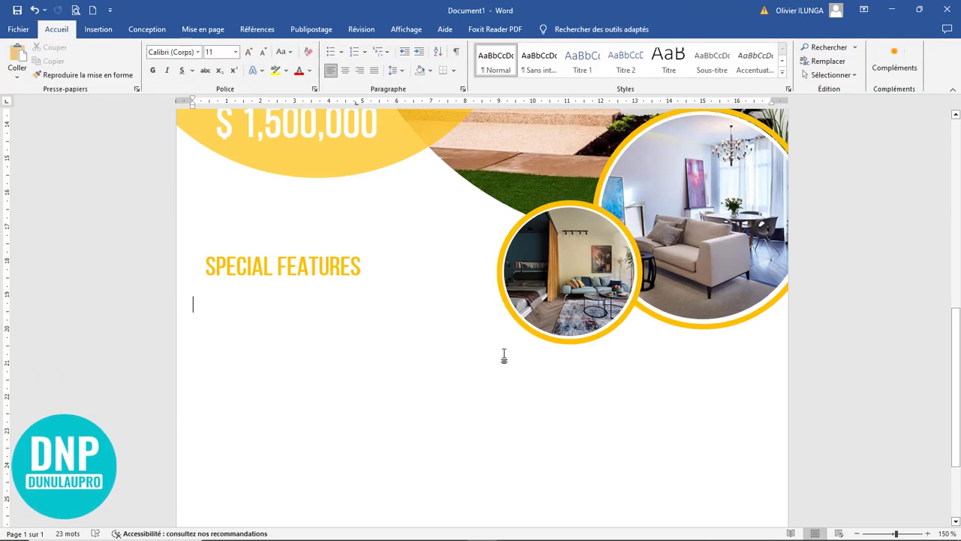
Duplicate the SPECIAL FEATURES heading and place the copy in the white area at the page's upper-left, beside the roof.
{"action": "scroll", "coordinate": [503, 355], "scroll_direction": "down", "scroll_amount": 4, "text": "ctrl"}
{"action": "scroll", "coordinate": [504, 356], "scroll_direction": "down", "scroll_amount": 1, "text": "ctrl"}
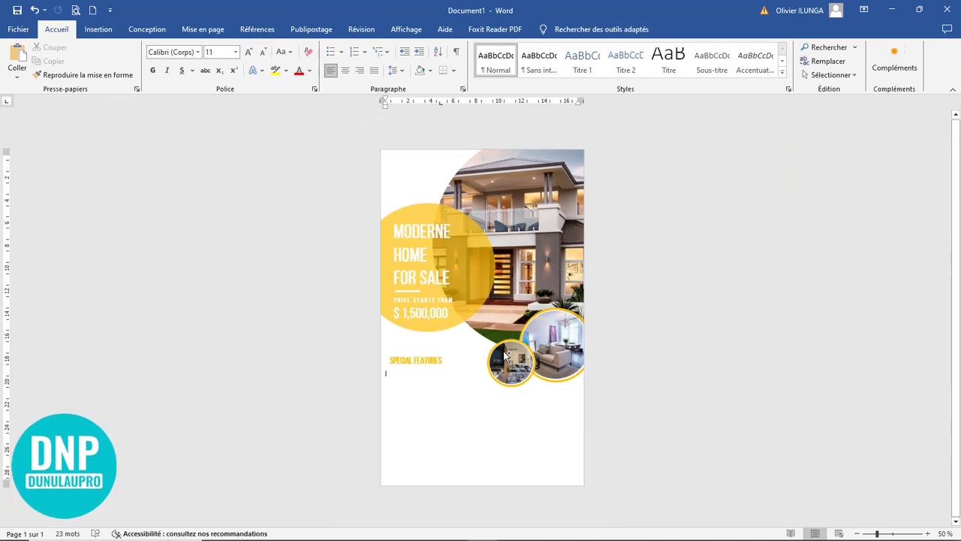
{"action": "scroll", "coordinate": [505, 356], "scroll_direction": "up", "scroll_amount": 2, "text": "ctrl"}
{"action": "scroll", "coordinate": [504, 355], "scroll_direction": "up", "scroll_amount": 3, "text": "ctrl"}
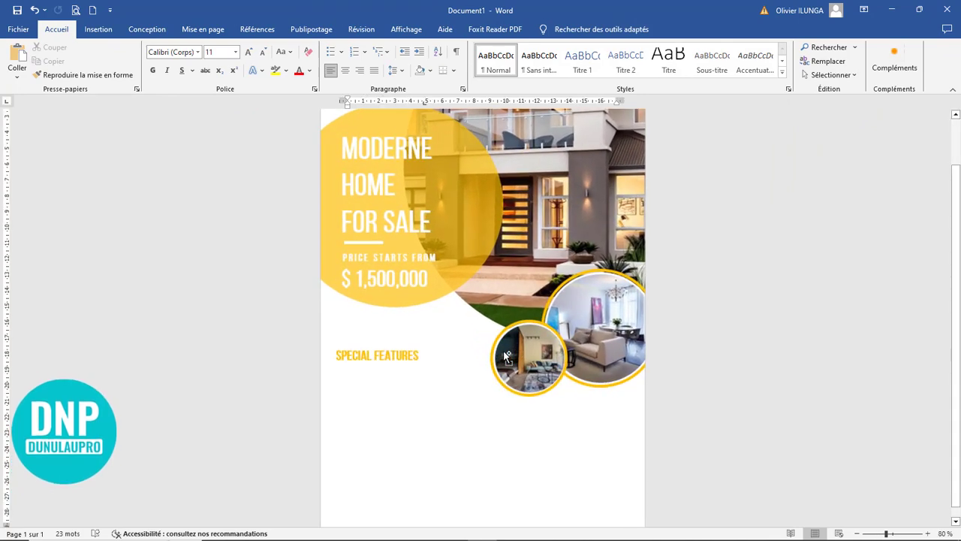
{"action": "scroll", "coordinate": [499, 356], "scroll_direction": "up", "scroll_amount": 3}
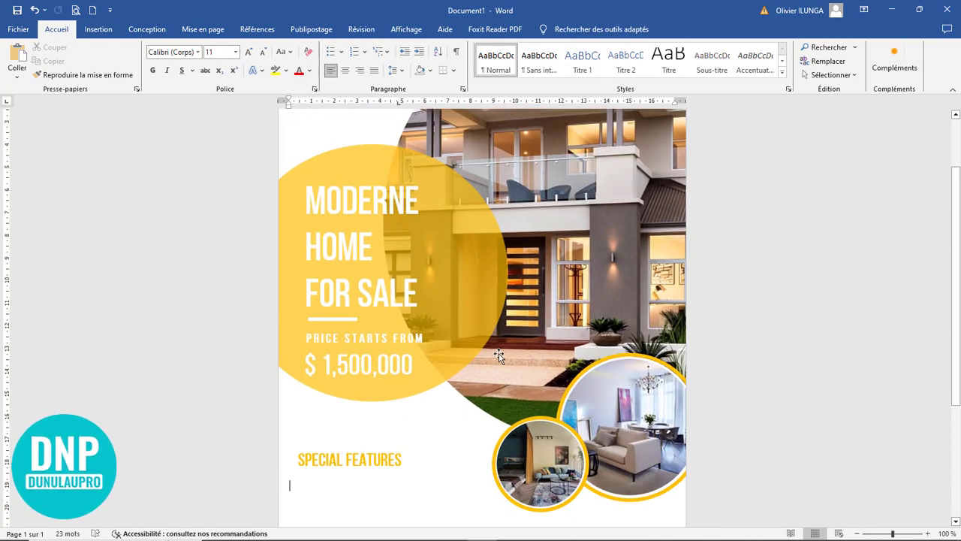
{"action": "left_click", "coordinate": [385, 461]}
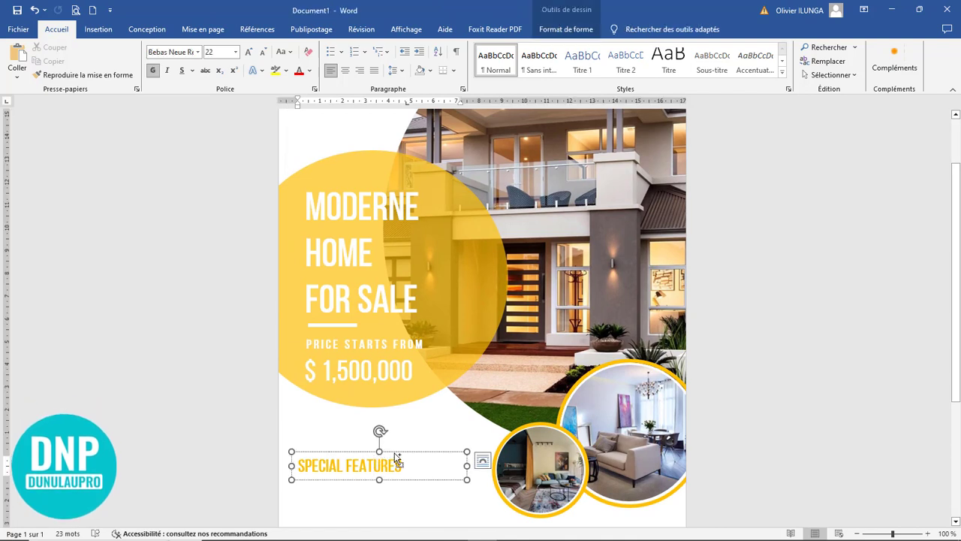
{"action": "left_click_drag", "start_coordinate": [400, 452], "coordinate": [427, 110], "text": "ctrl"}
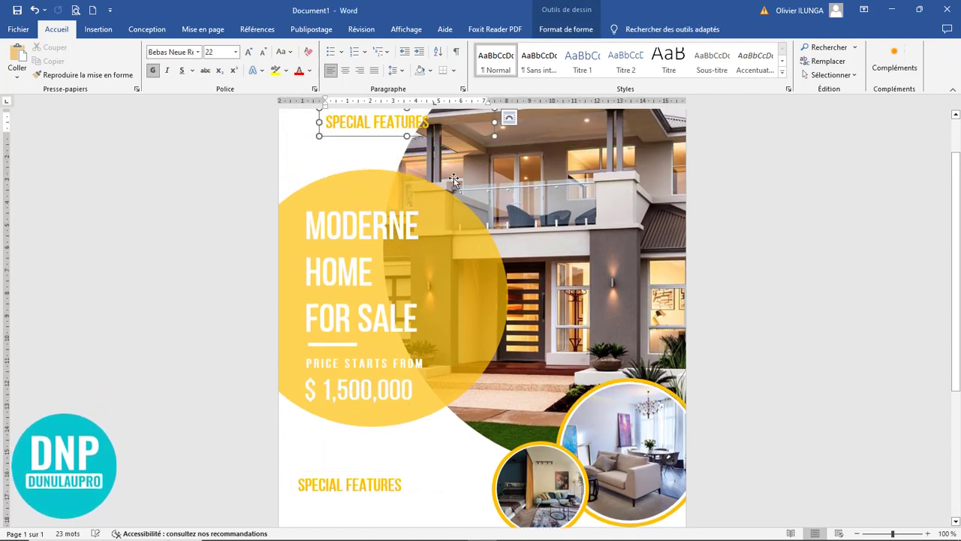
{"action": "scroll", "coordinate": [453, 214], "scroll_direction": "up", "scroll_amount": 2}
{"action": "scroll", "coordinate": [453, 214], "scroll_direction": "up", "scroll_amount": 1}
{"action": "left_click_drag", "start_coordinate": [419, 164], "coordinate": [399, 155]}
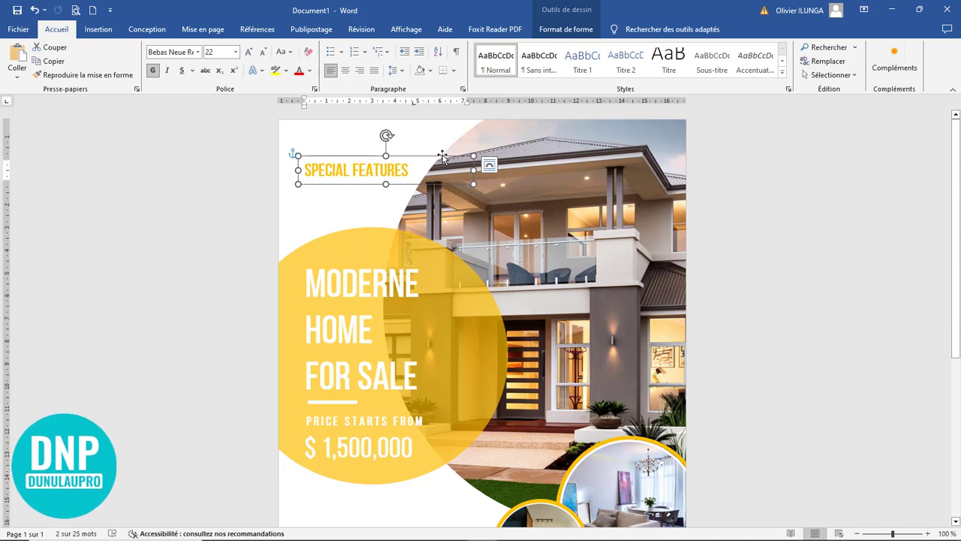
Recolour the duplicated SPECIAL FEATURES heading black and replace its text with MODERNE HOME.
{"action": "triple_click", "coordinate": [342, 170]}
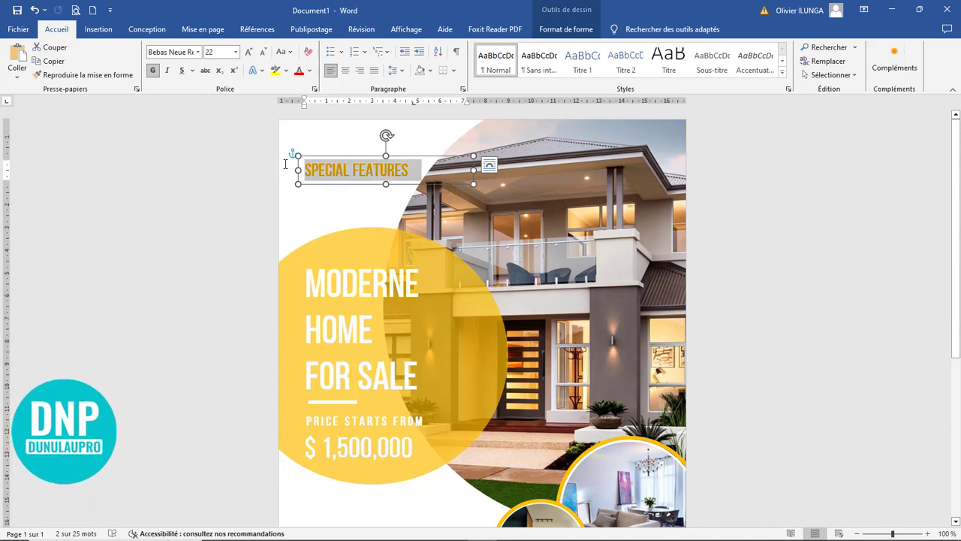
{"action": "left_click", "coordinate": [310, 74]}
{"action": "left_click", "coordinate": [309, 107]}
{"action": "type", "text": "M"}
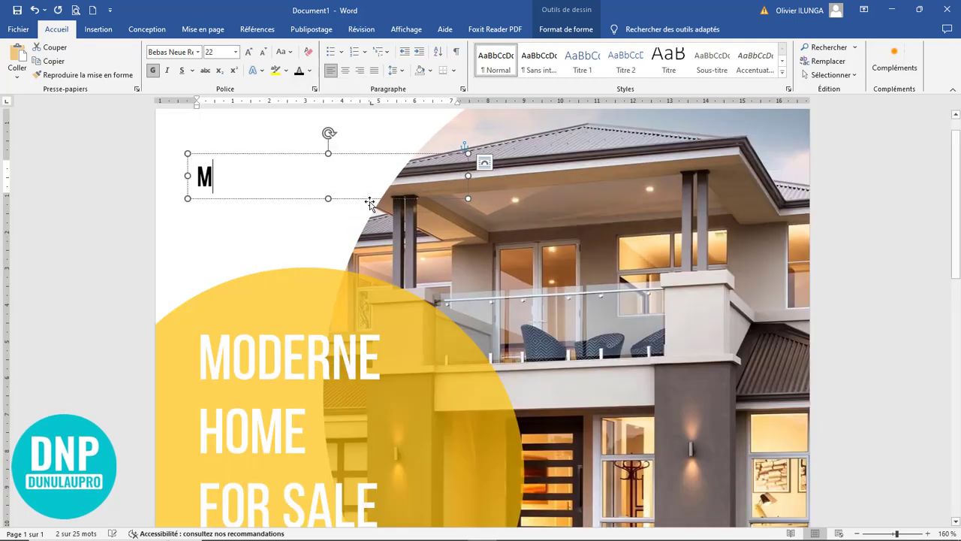
{"action": "type", "text": "ODER"}
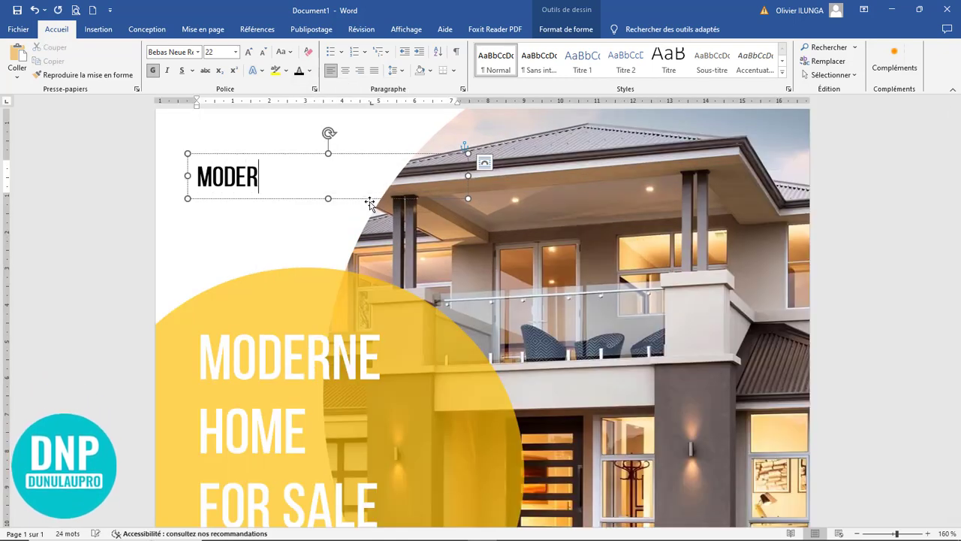
{"action": "type", "text": "NE HOME"}
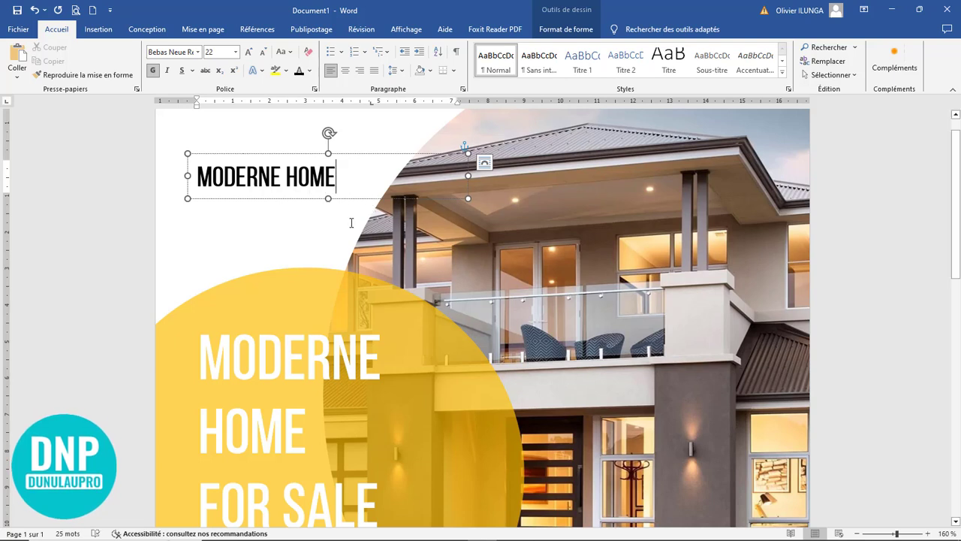
Reduce the font size of the small black MODERNE HOME text to 14.
{"action": "left_click_drag", "start_coordinate": [346, 179], "coordinate": [194, 179]}
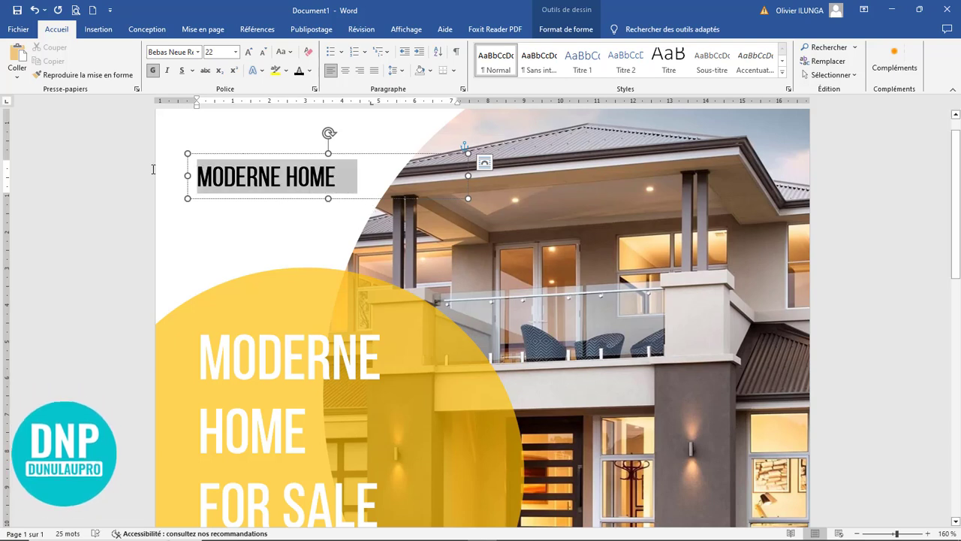
{"action": "left_click", "coordinate": [263, 52]}
{"action": "left_click", "coordinate": [264, 53]}
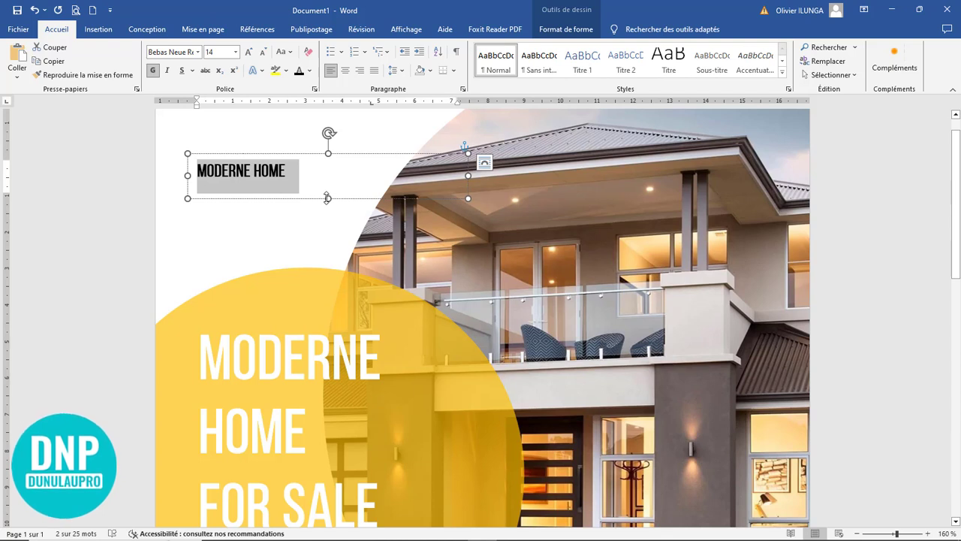
Shrink the MODERNE HOME text box tightly around its text and move it slightly up and right, close to the photo's curved edge.
{"action": "left_click_drag", "start_coordinate": [329, 198], "coordinate": [328, 191]}
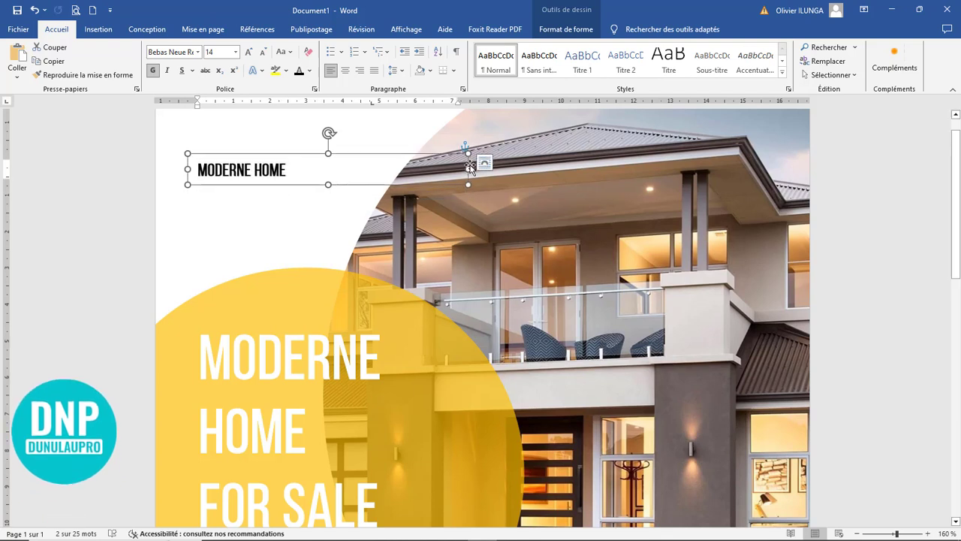
{"action": "left_click_drag", "start_coordinate": [468, 169], "coordinate": [348, 169]}
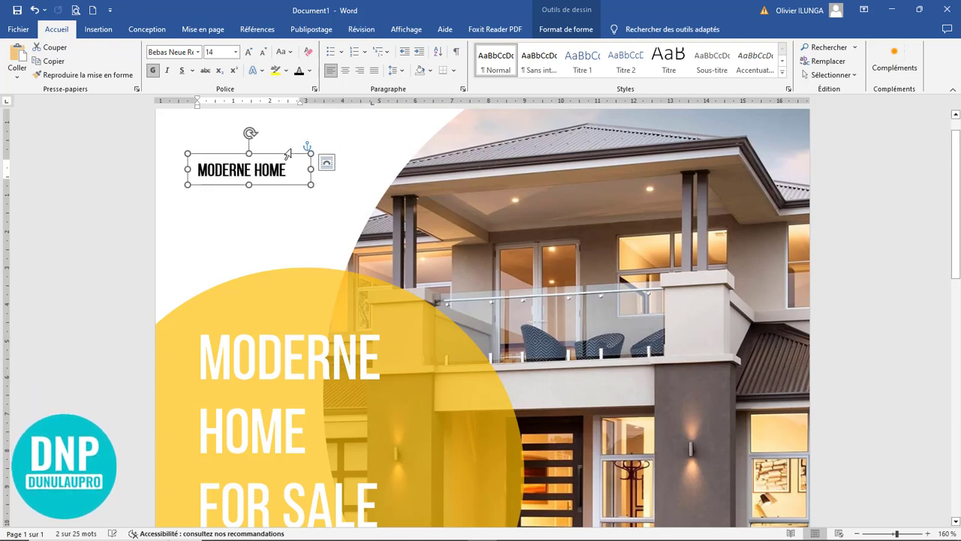
{"action": "left_click_drag", "start_coordinate": [292, 152], "coordinate": [369, 140]}
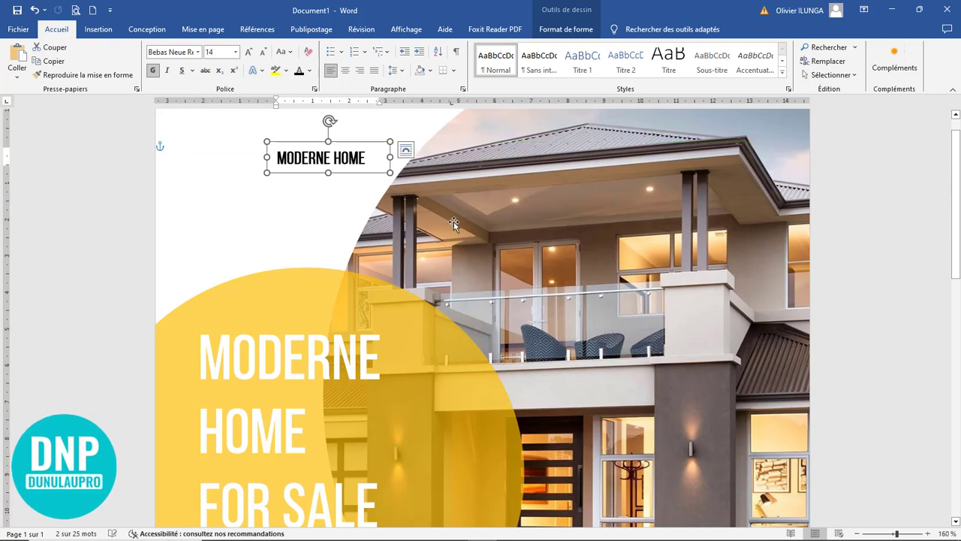
{"action": "left_click", "coordinate": [293, 209]}
{"action": "scroll", "coordinate": [360, 236], "scroll_direction": "down", "scroll_amount": 1}
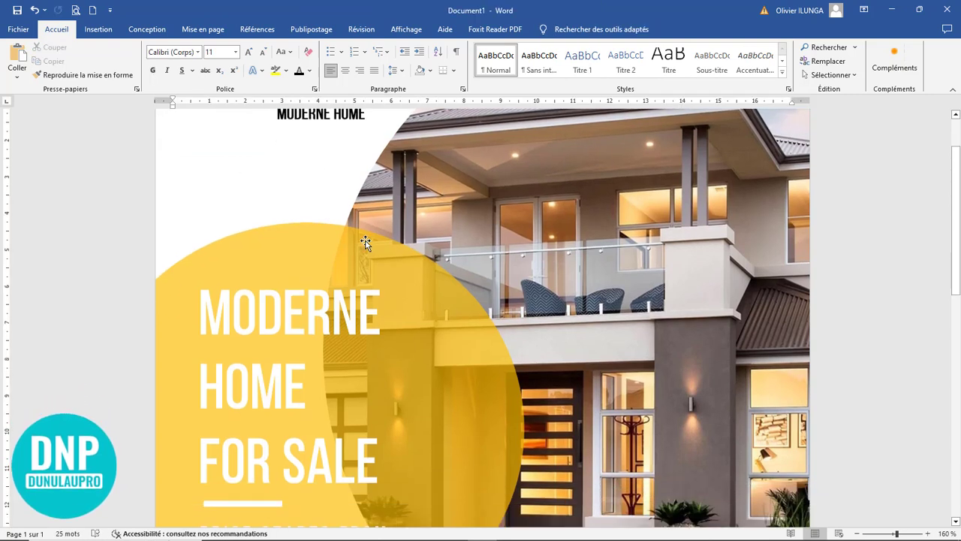
{"action": "scroll", "coordinate": [356, 244], "scroll_direction": "up", "scroll_amount": 2}
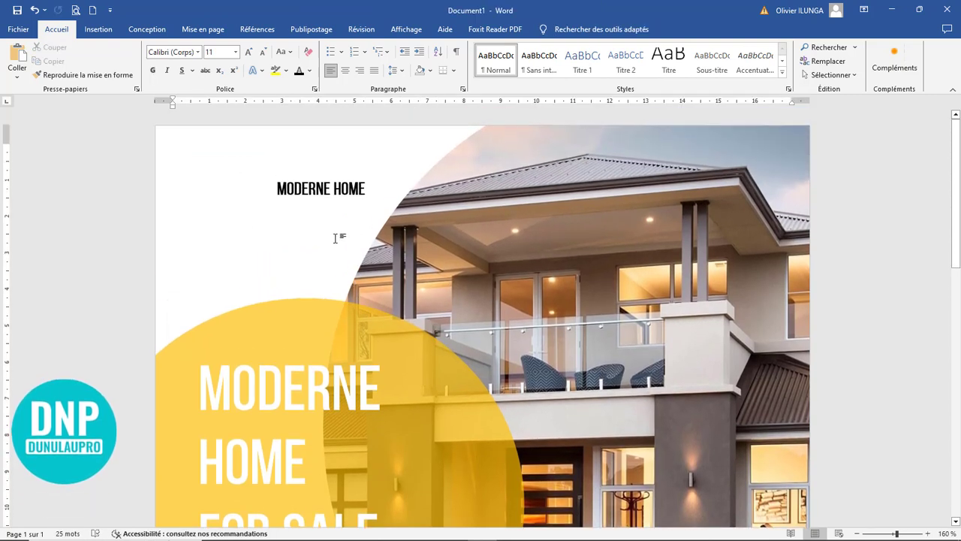
{"action": "scroll", "coordinate": [337, 241], "scroll_direction": "down", "scroll_amount": 10}
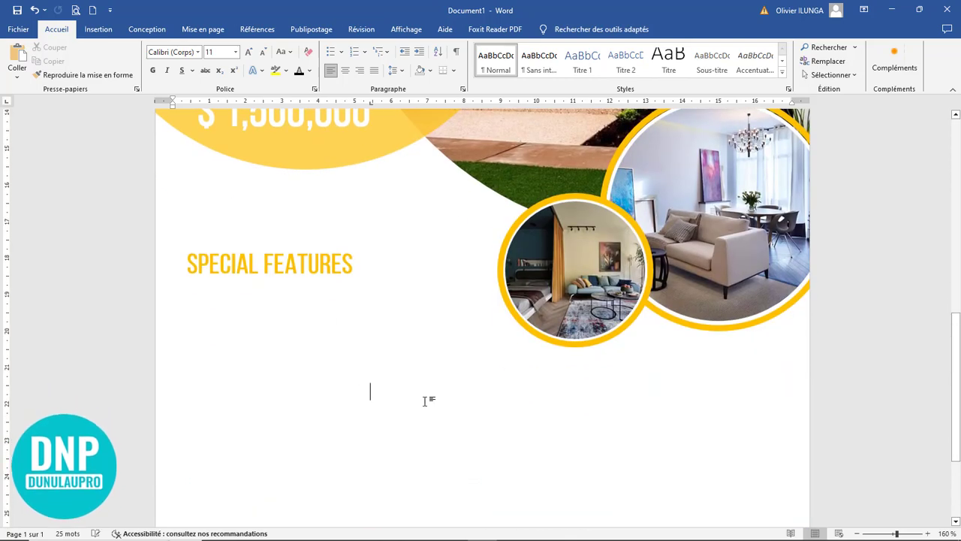
{"action": "scroll", "coordinate": [425, 401], "scroll_direction": "up", "scroll_amount": 10}
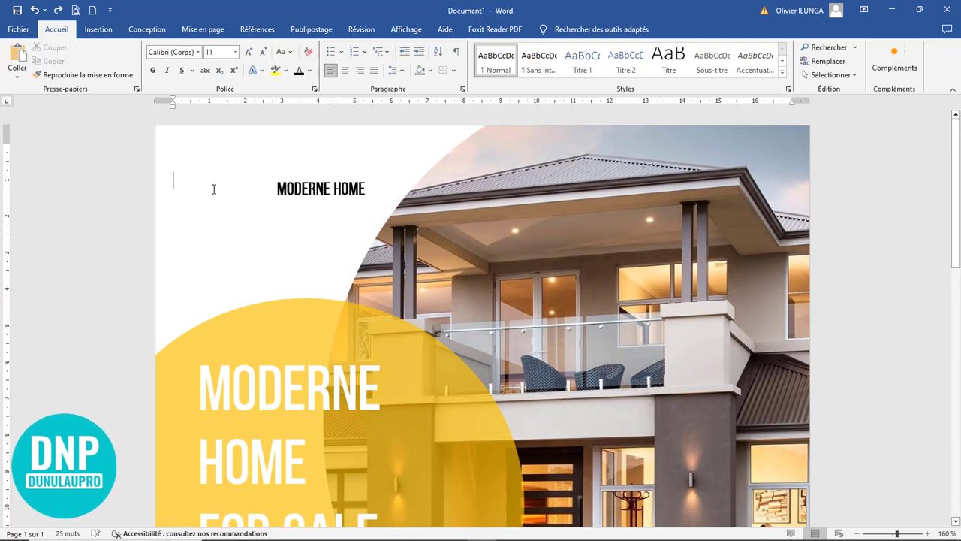
Draw a rectangle about 5.3 cm wide and 2.4 cm high between the small MODERNE HOME text and the yellow oval.
{"action": "left_click", "coordinate": [98, 30]}
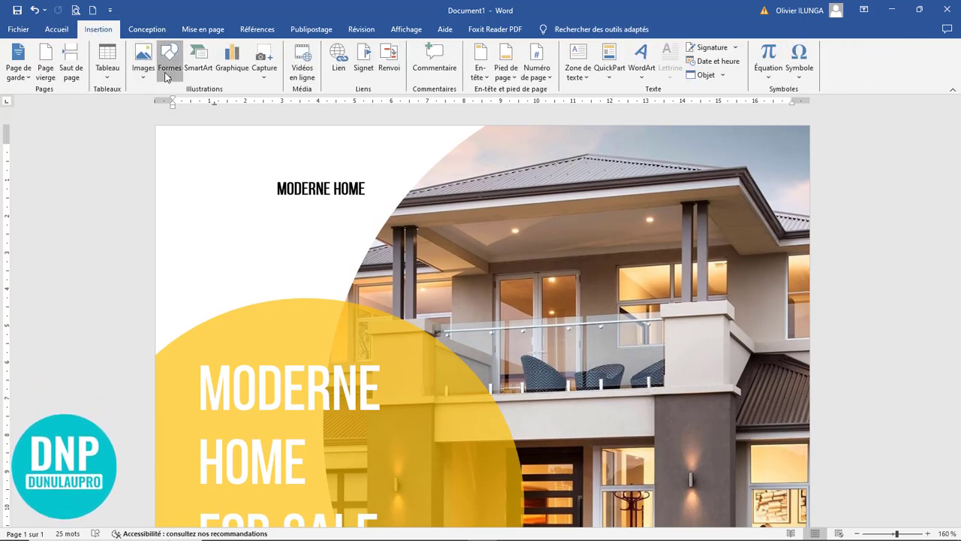
{"action": "left_click", "coordinate": [166, 75]}
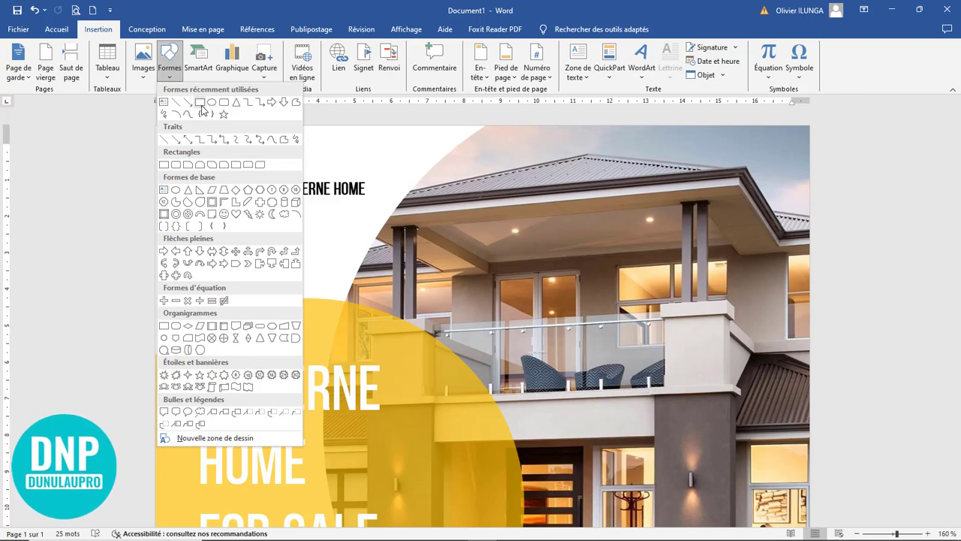
{"action": "left_click", "coordinate": [201, 106]}
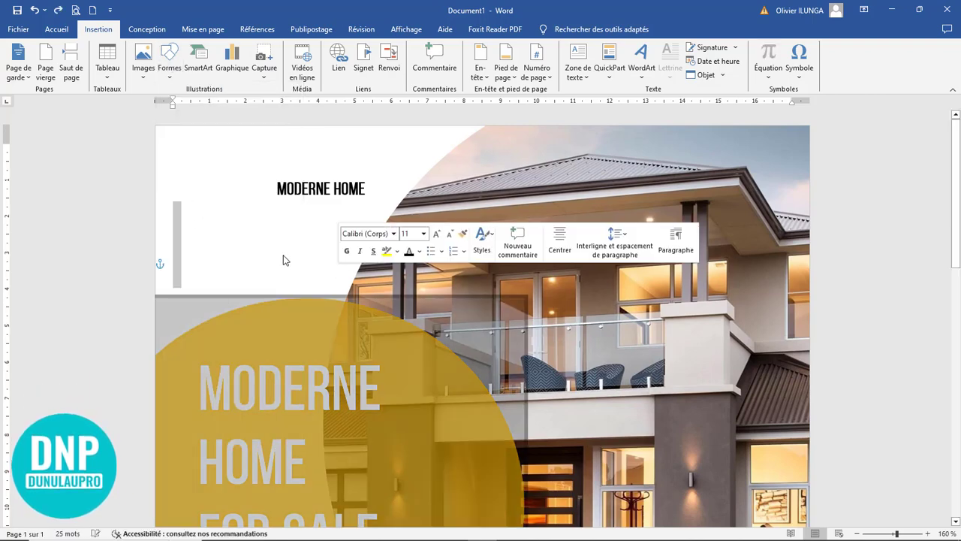
{"action": "left_click", "coordinate": [167, 75]}
{"action": "left_click", "coordinate": [200, 103]}
{"action": "left_click_drag", "start_coordinate": [203, 217], "coordinate": [396, 306]}
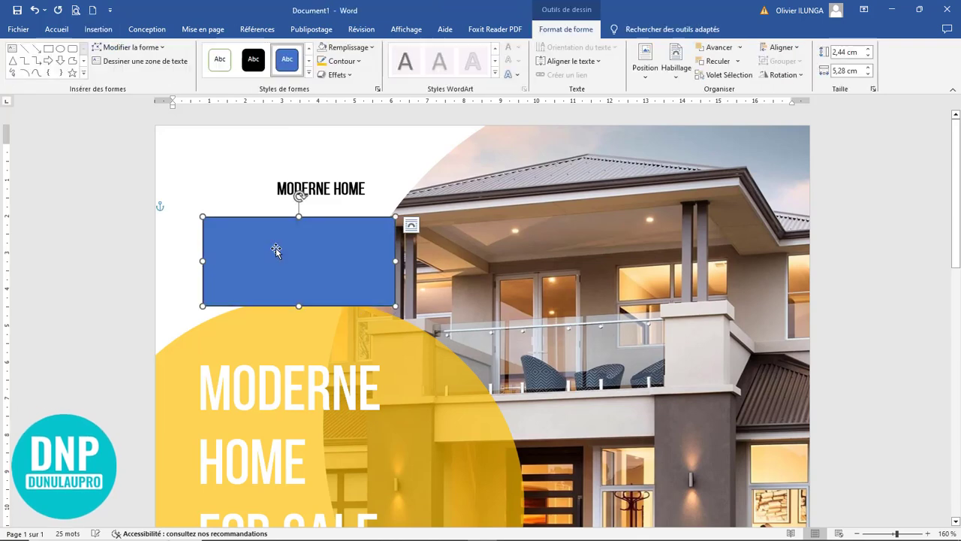
Fill the rectangle with the house icon picture pngwing.com(5) from the Modern House folder.
{"action": "right_click", "coordinate": [278, 247]}
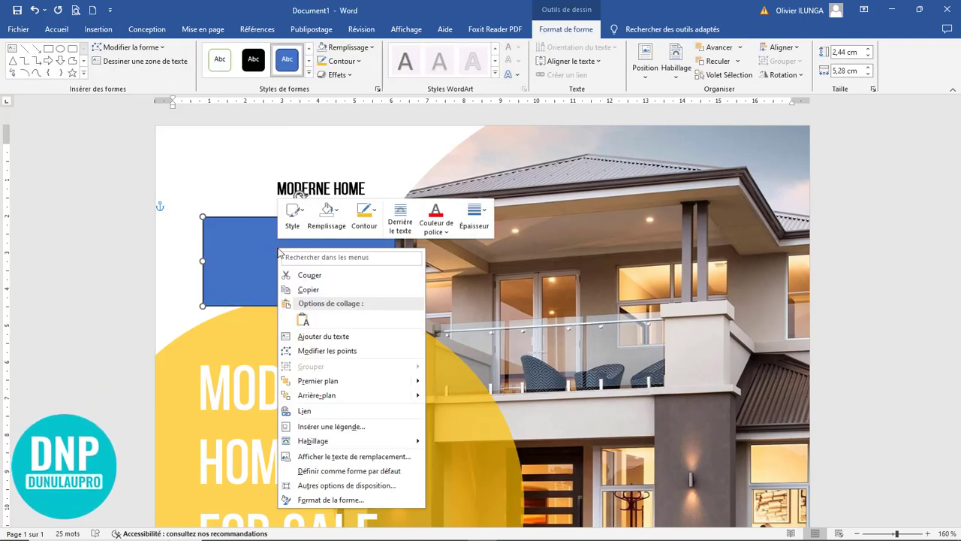
{"action": "left_click", "coordinate": [324, 218]}
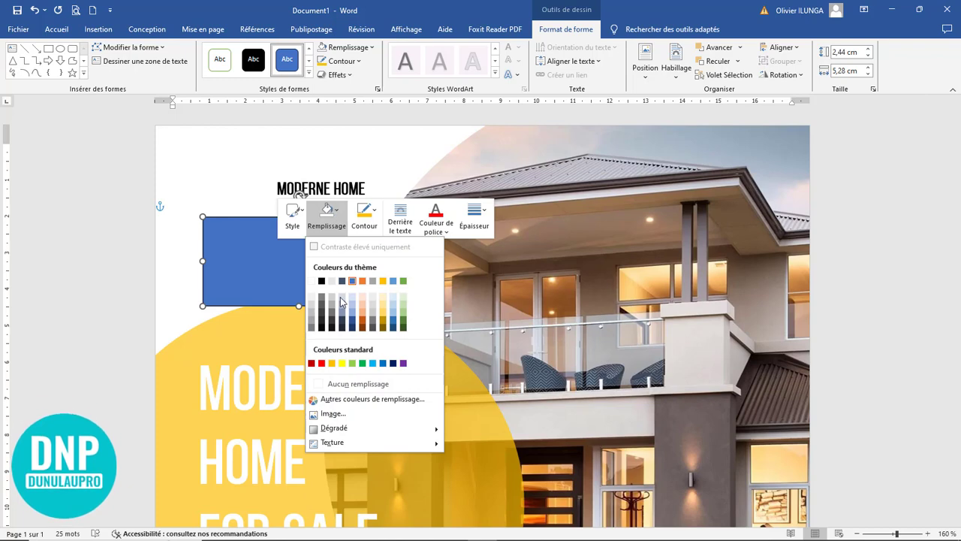
{"action": "left_click", "coordinate": [349, 412]}
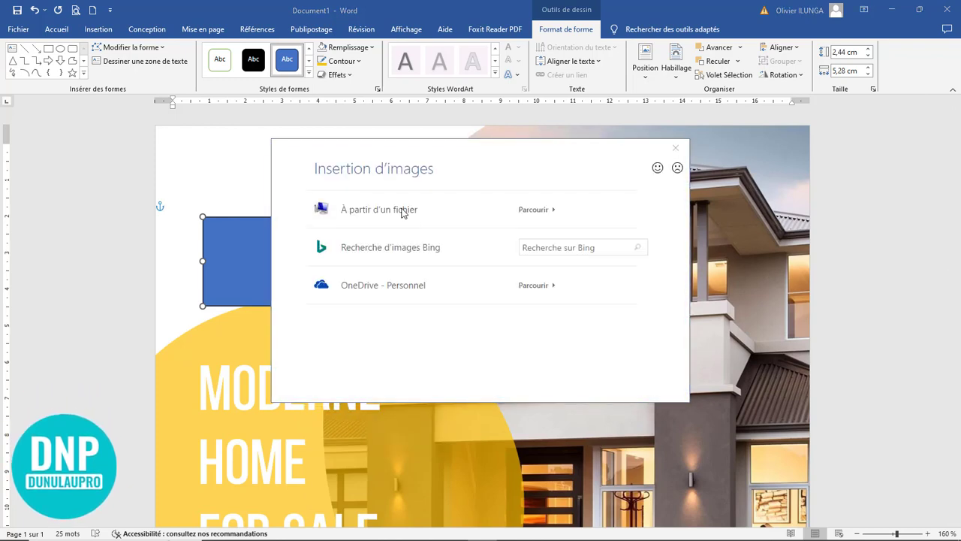
{"action": "left_click", "coordinate": [404, 211]}
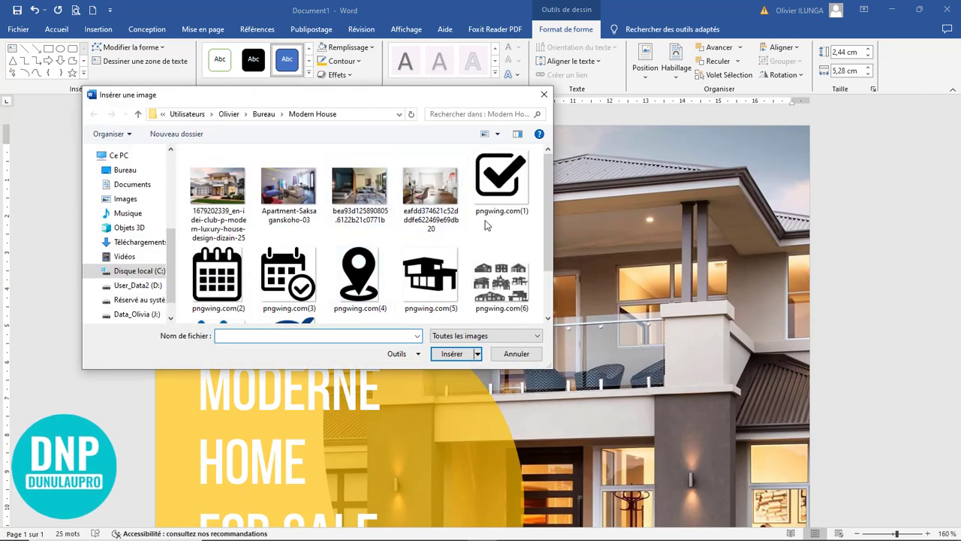
{"action": "left_click", "coordinate": [432, 278]}
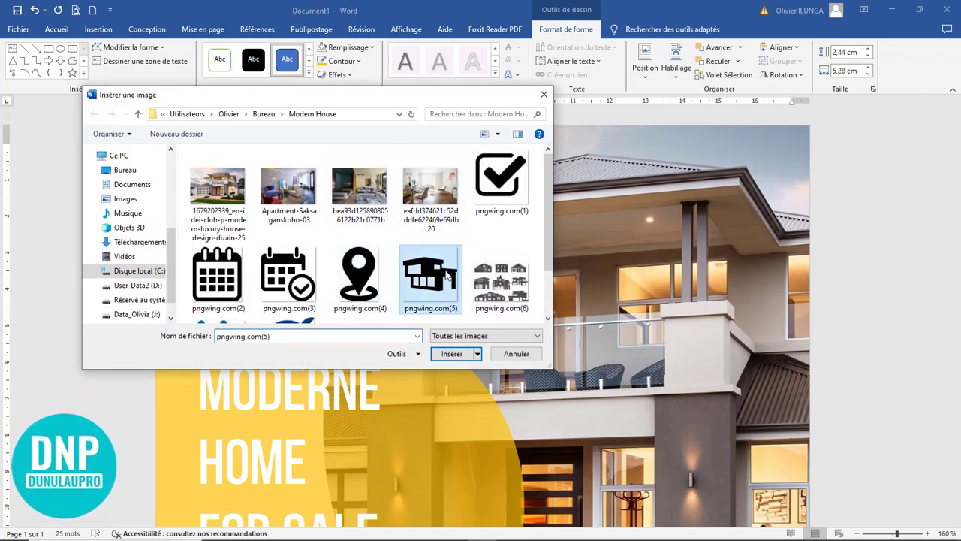
{"action": "left_click", "coordinate": [453, 353]}
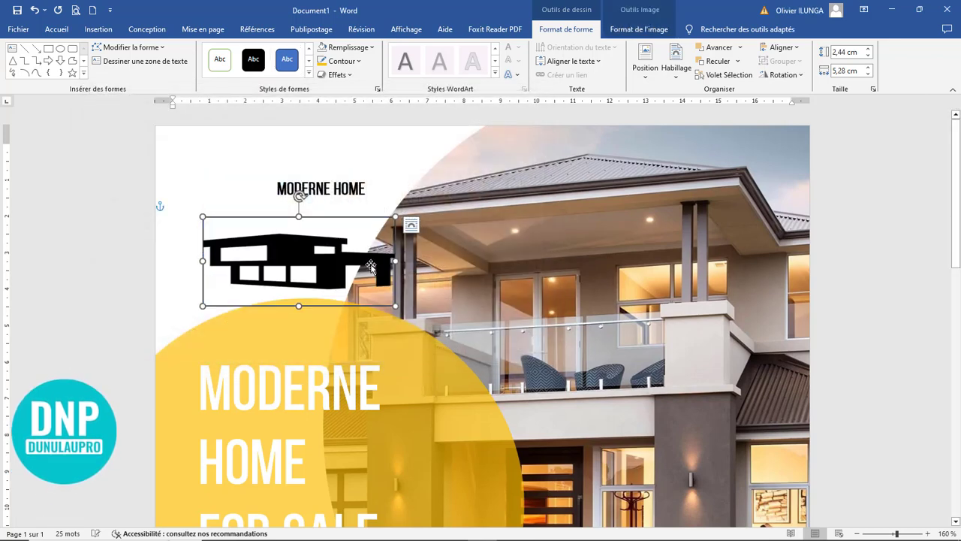
Rescale the house silhouette inside its crop frame so it is undistorted and fully visible at the frame's left side.
{"action": "left_click", "coordinate": [628, 28]}
{"action": "left_click", "coordinate": [830, 71]}
{"action": "left_click", "coordinate": [845, 135]}
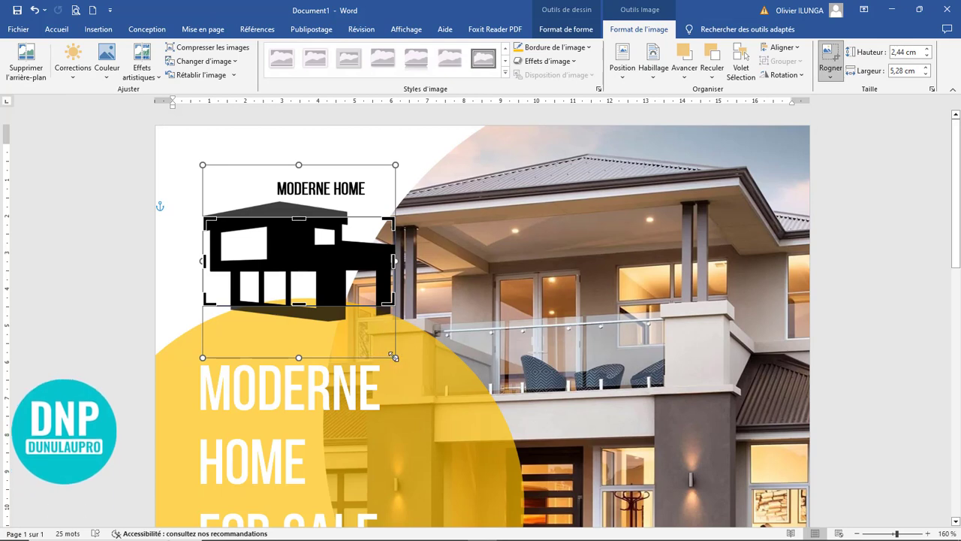
{"action": "mouse_move", "coordinate": [394, 356]}
{"action": "left_mouse_down"}
{"action": "mouse_move", "coordinate": [397, 373]}
{"action": "mouse_move", "coordinate": [323, 274]}
{"action": "mouse_move", "coordinate": [381, 343]}
{"action": "left_mouse_up"}
{"action": "left_click_drag", "start_coordinate": [311, 256], "coordinate": [314, 274]}
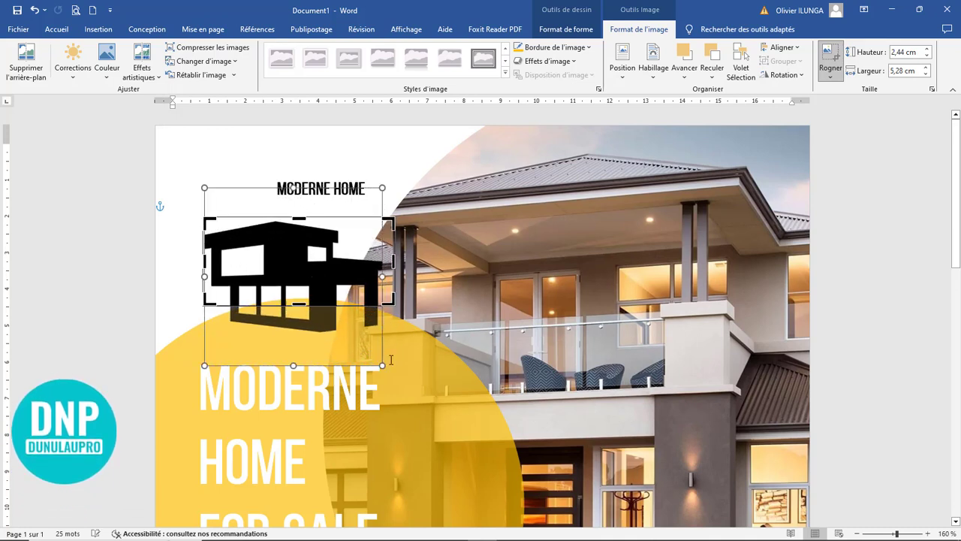
{"action": "left_click_drag", "start_coordinate": [381, 362], "coordinate": [269, 254]}
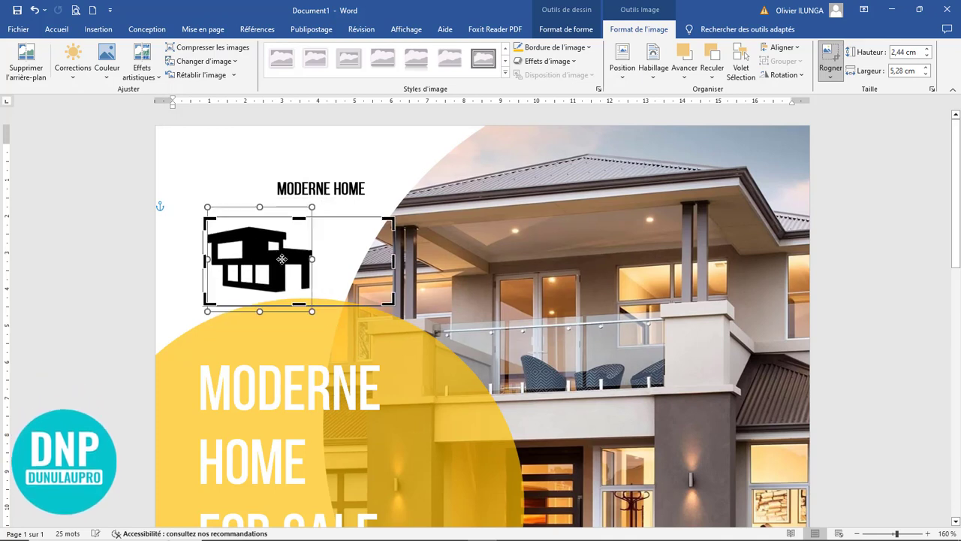
{"action": "left_click", "coordinate": [350, 328]}
Shrink the house logo to about 1.25 by 2.61 cm and place it left of the small MODERNE HOME text.
{"action": "left_click", "coordinate": [307, 275]}
{"action": "left_click_drag", "start_coordinate": [394, 304], "coordinate": [234, 190]}
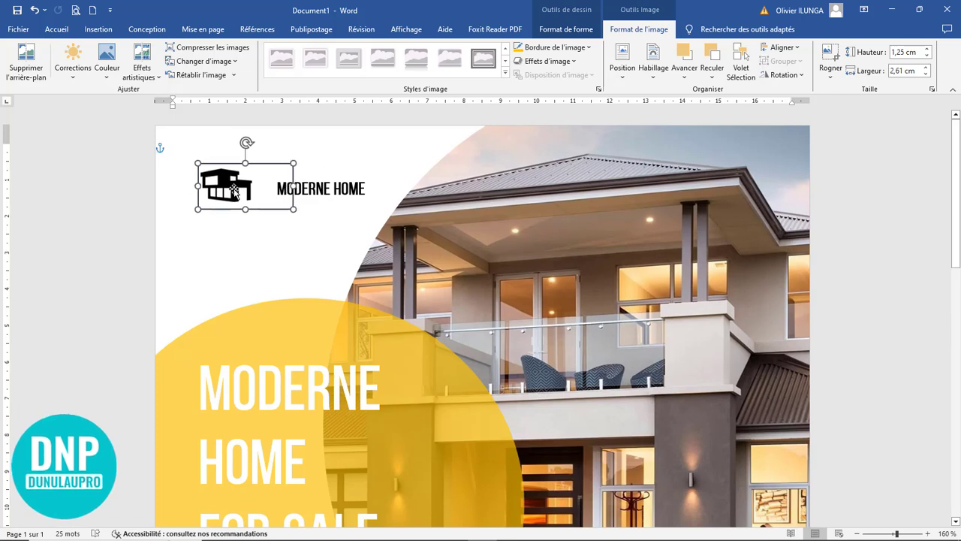
Draw a vertical guide line about 9.27 cm long from the logo down to the headline and align it with the headline's left edge.
{"action": "left_click", "coordinate": [98, 29]}
{"action": "left_click", "coordinate": [172, 75]}
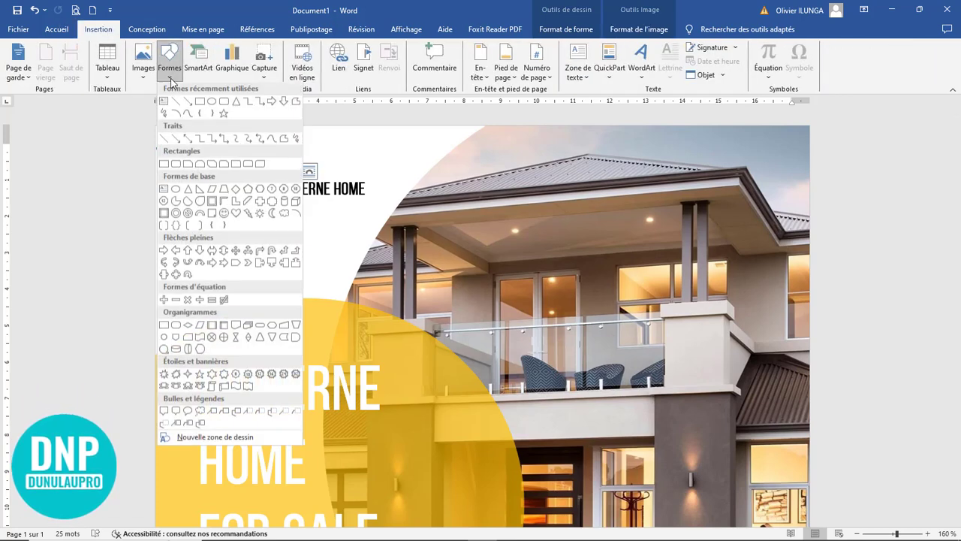
{"action": "left_click", "coordinate": [169, 163]}
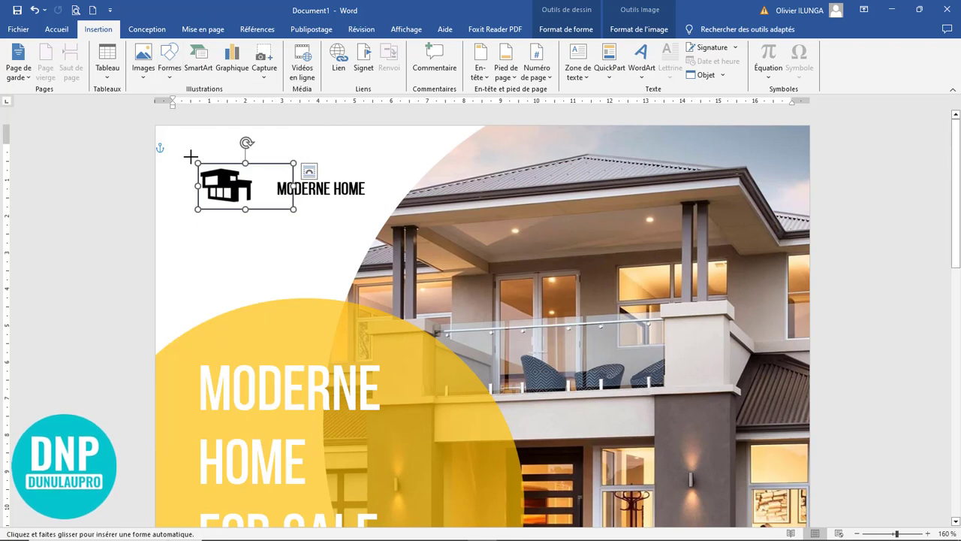
{"action": "left_click_drag", "start_coordinate": [191, 156], "coordinate": [196, 302]}
{"action": "left_click_drag", "start_coordinate": [199, 418], "coordinate": [191, 470]}
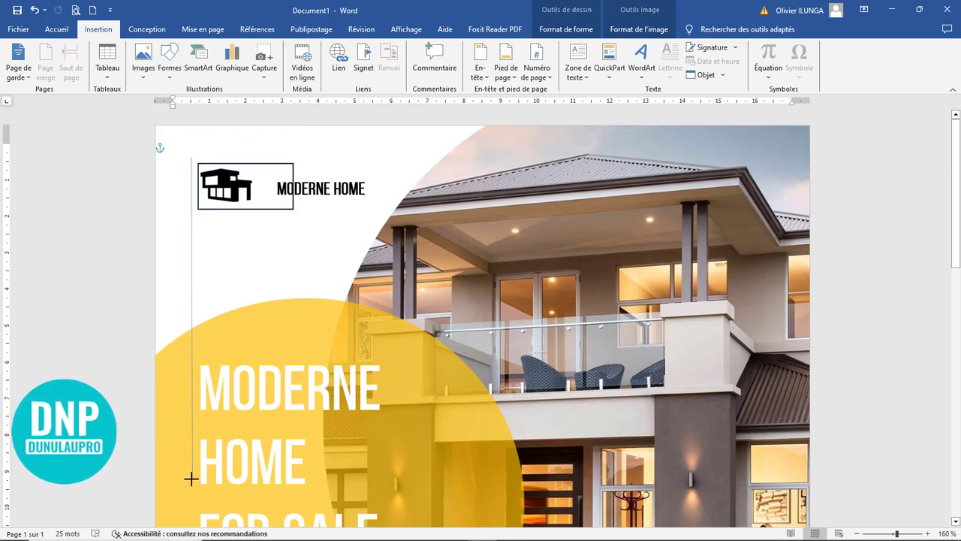
{"action": "left_click_drag", "start_coordinate": [203, 494], "coordinate": [203, 493]}
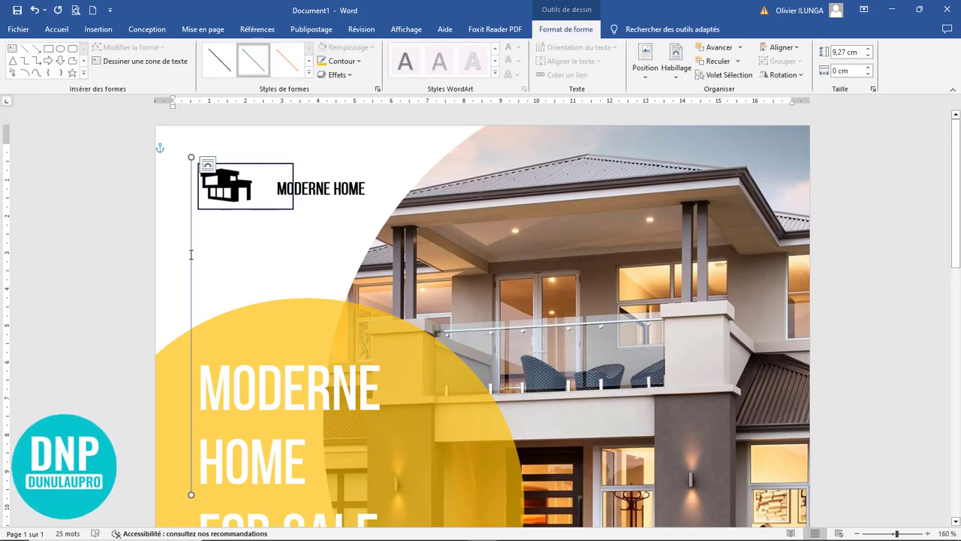
{"action": "key", "text": "Right"}
{"action": "key", "text": "Right"}
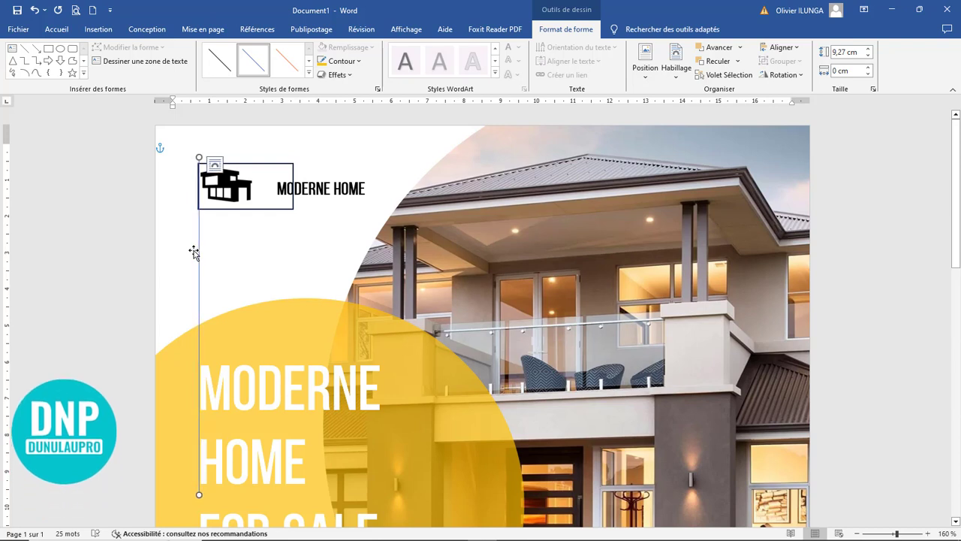
Nudge the house logo left to line up with the vertical guide line, and delete the line.
{"action": "left_click", "coordinate": [247, 168]}
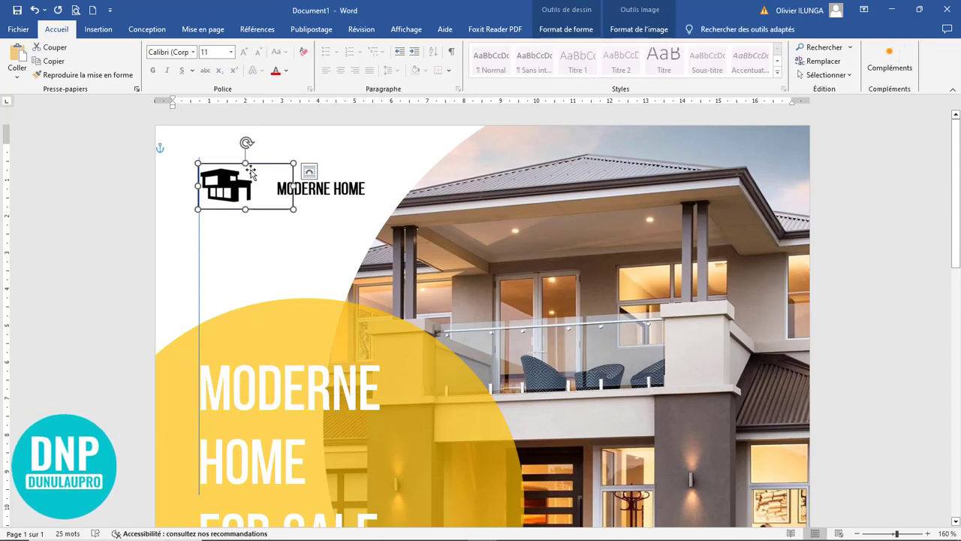
{"action": "key", "text": "Left"}
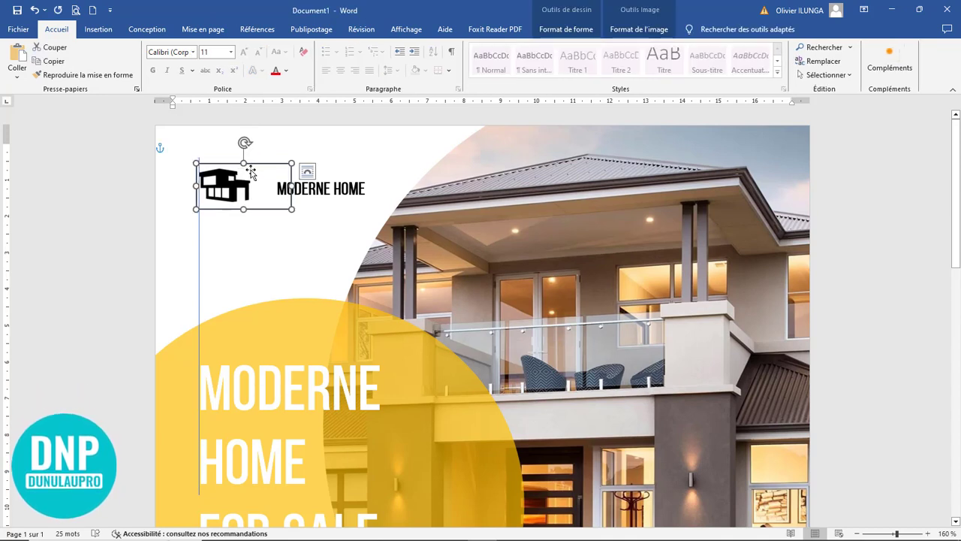
{"action": "left_click", "coordinate": [339, 194]}
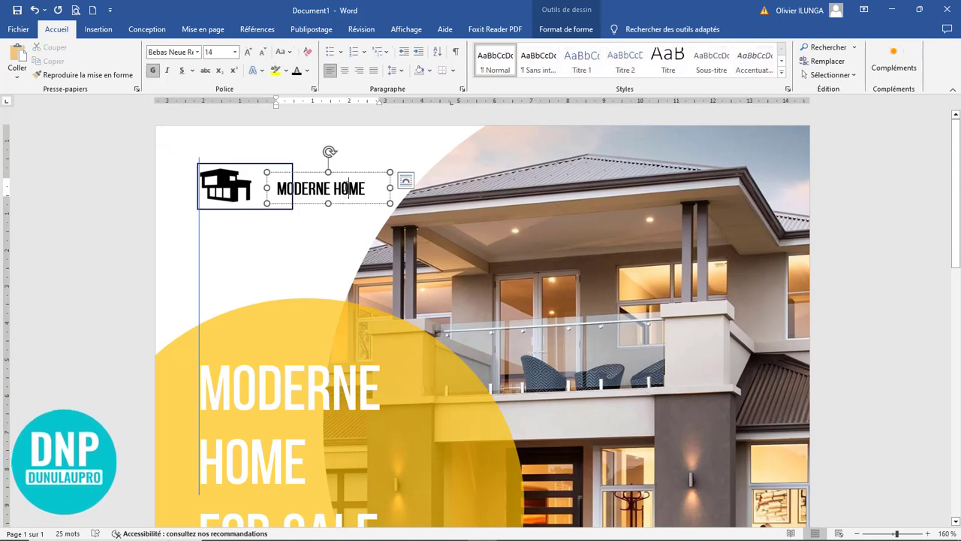
{"action": "left_click", "coordinate": [199, 265]}
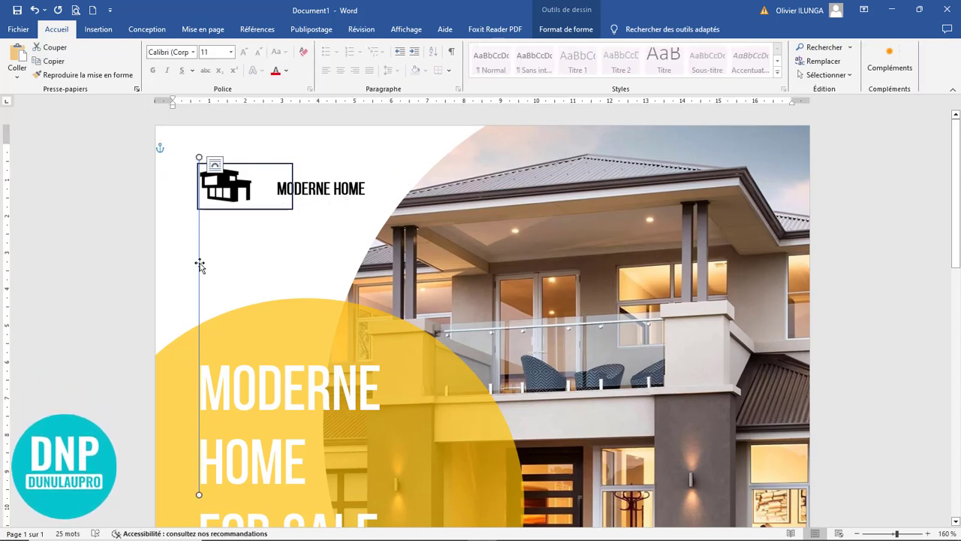
{"action": "key", "text": "Delete"}
Remove the house logo's outline and move the small MODERNE HOME text box up close beside the logo.
{"action": "left_click", "coordinate": [262, 164]}
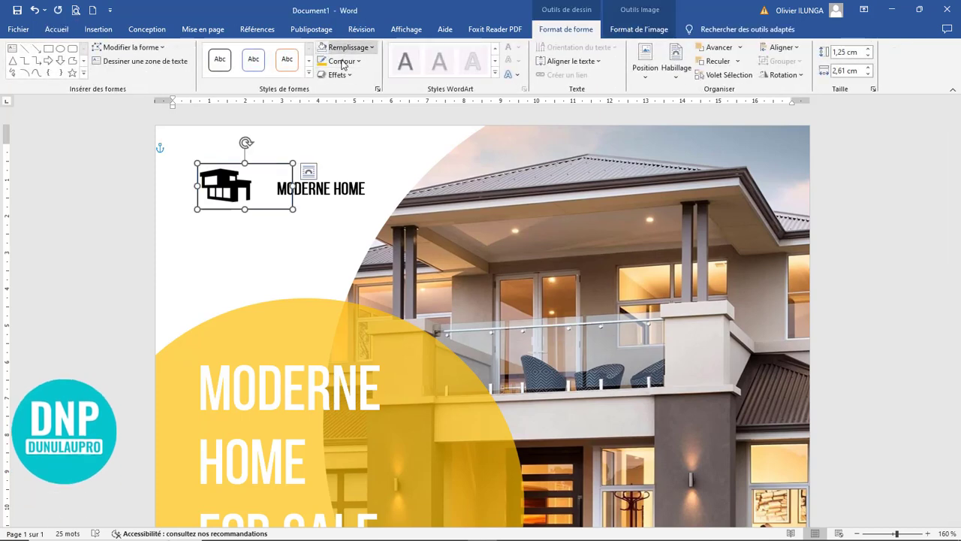
{"action": "left_click", "coordinate": [339, 61]}
{"action": "left_click", "coordinate": [352, 216]}
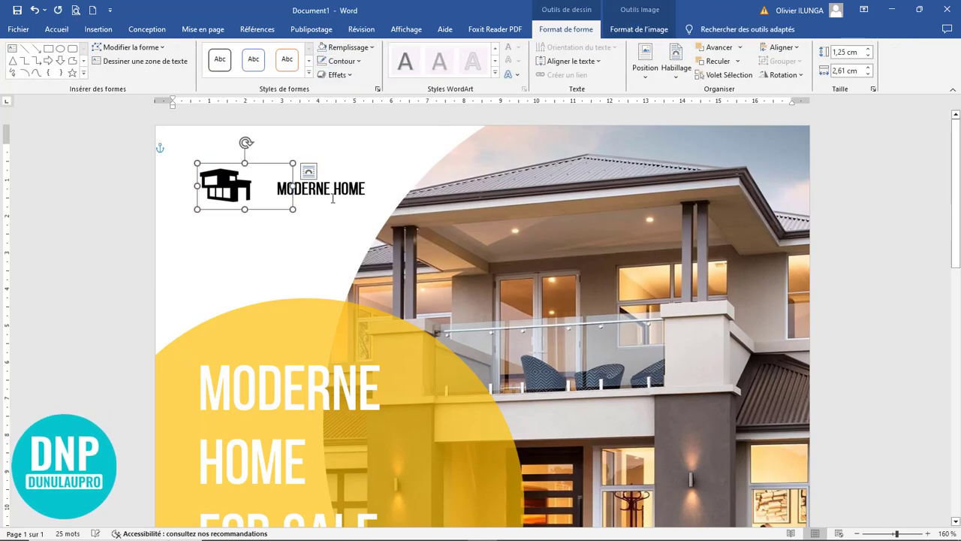
{"action": "left_click", "coordinate": [332, 169]}
{"action": "left_click_drag", "start_coordinate": [333, 169], "coordinate": [322, 162]}
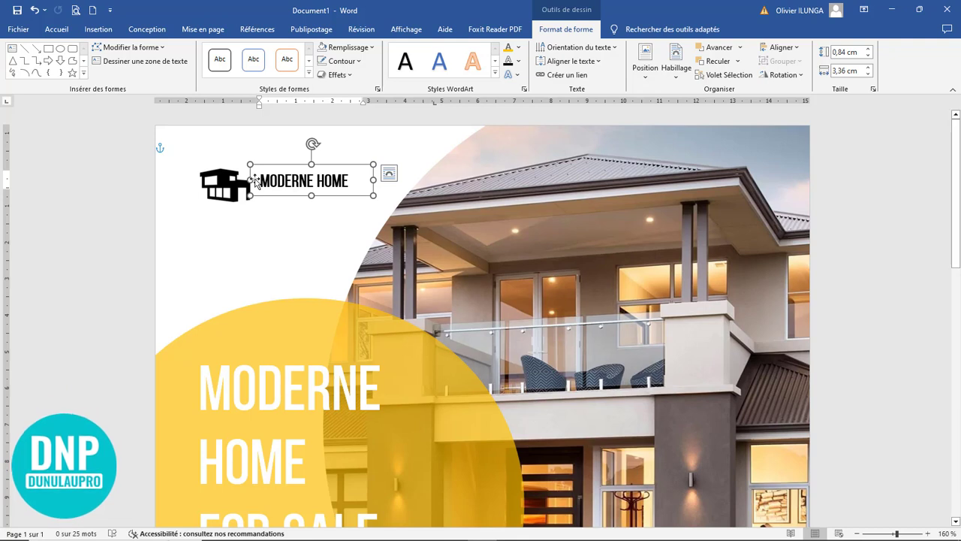
Duplicate the small MODERNE HOME text box just below itself and replace the copy's text with "REAL STATE AGENCY".
{"action": "left_click_drag", "start_coordinate": [291, 197], "coordinate": [289, 219]}
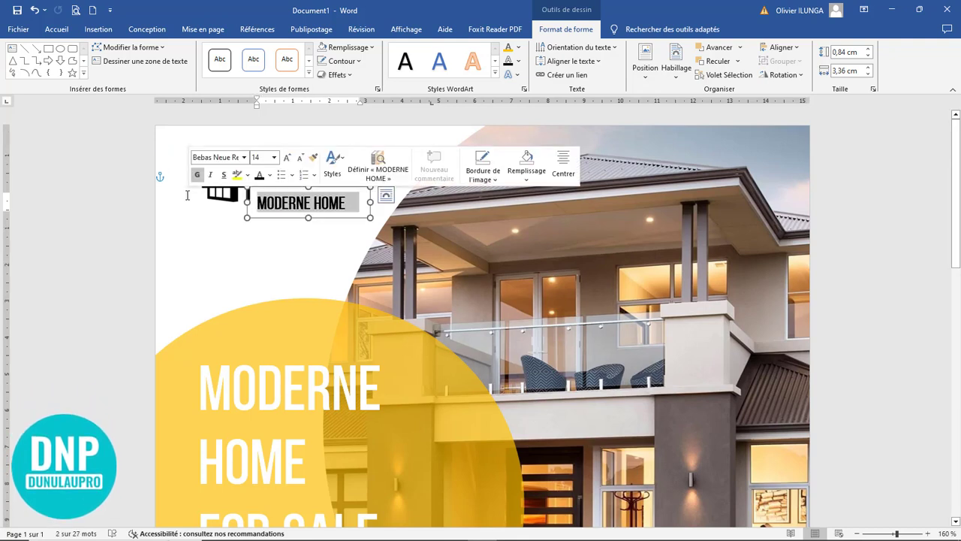
{"action": "type", "text": "REAL"}
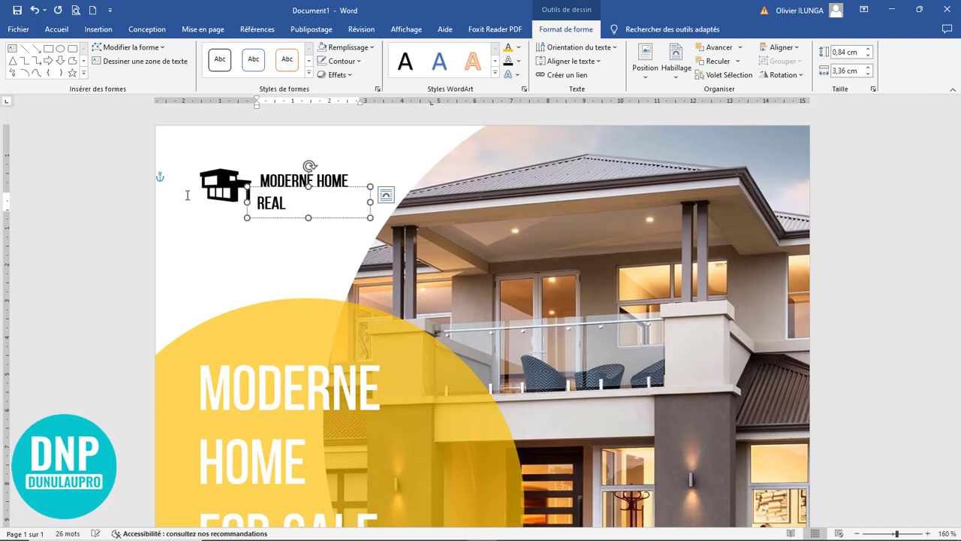
{"action": "type", "text": " STATE"}
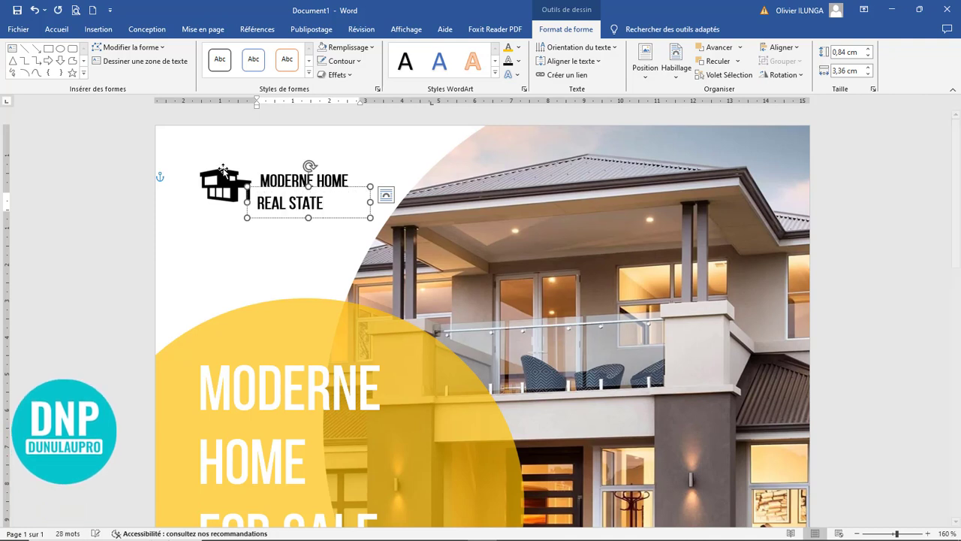
Format the REAL STATE AGENCY tagline at 10 pt in standard orange and fit it directly under MODERNE HOME.
{"action": "left_click", "coordinate": [56, 29]}
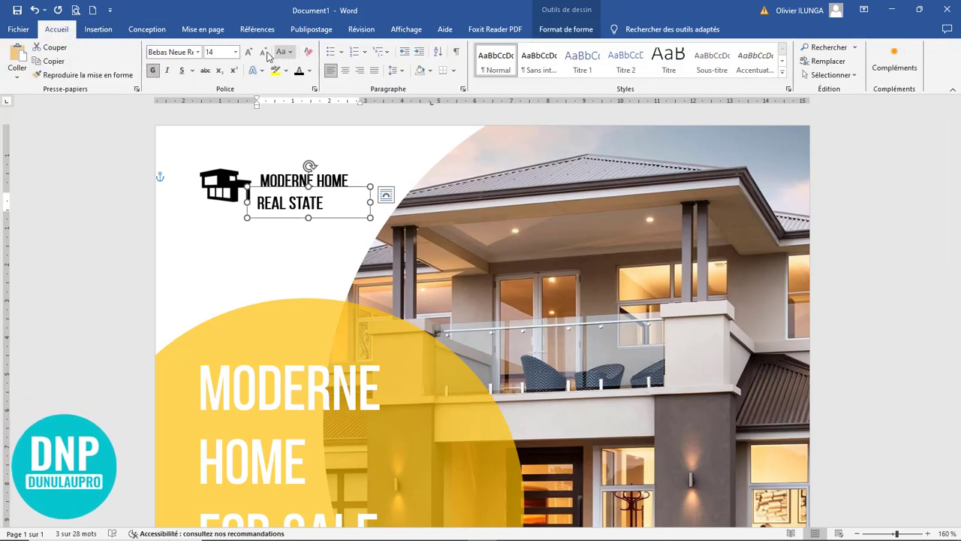
{"action": "left_click", "coordinate": [263, 54]}
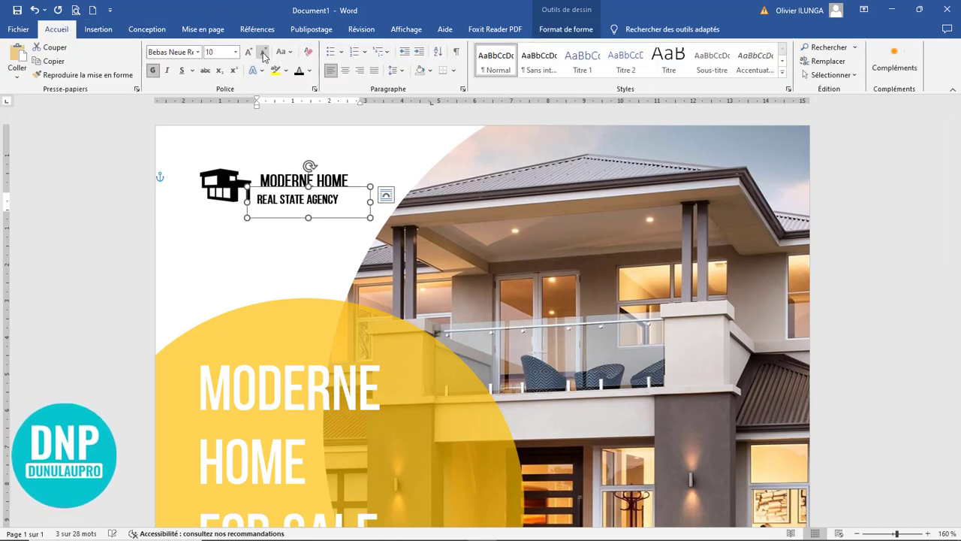
{"action": "left_click", "coordinate": [310, 70]}
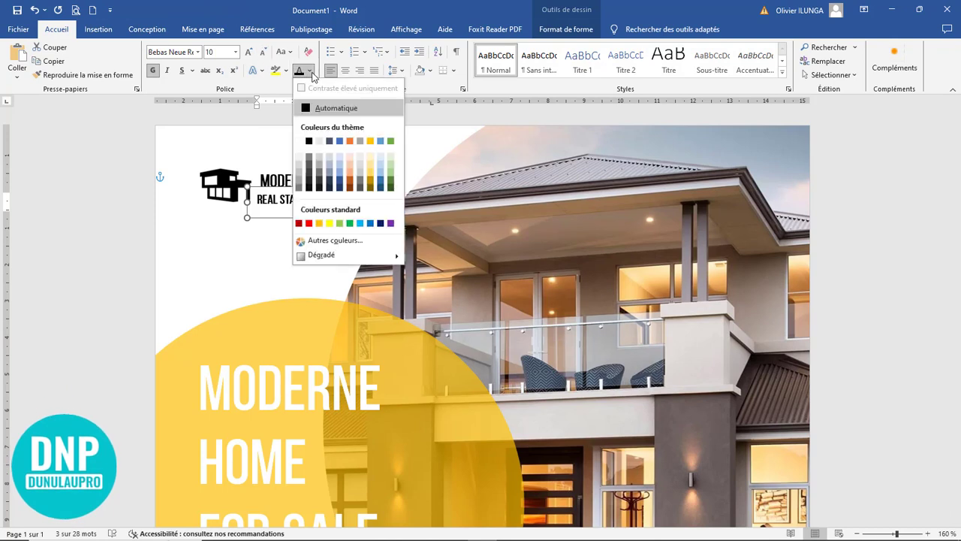
{"action": "left_click", "coordinate": [319, 223]}
{"action": "left_click_drag", "start_coordinate": [341, 187], "coordinate": [346, 184]}
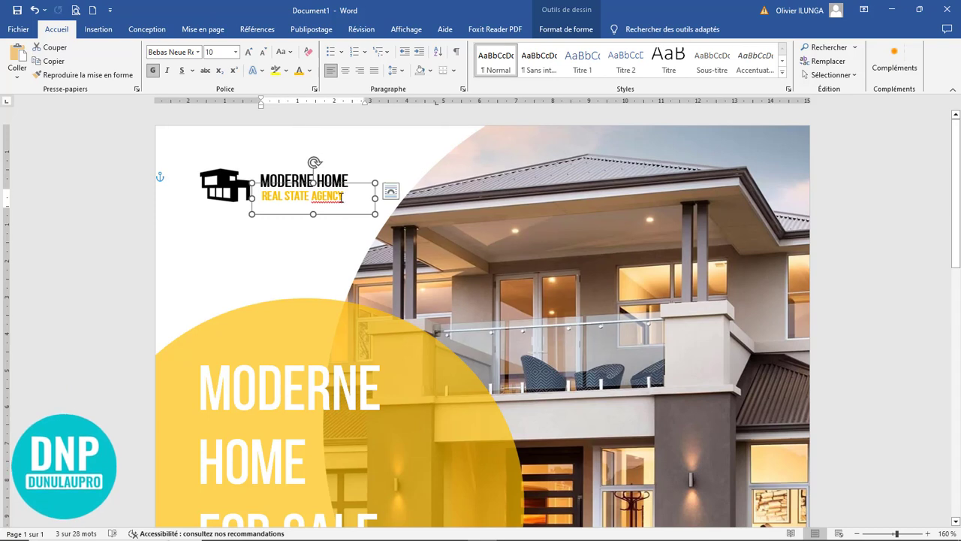
{"action": "left_click", "coordinate": [275, 177]}
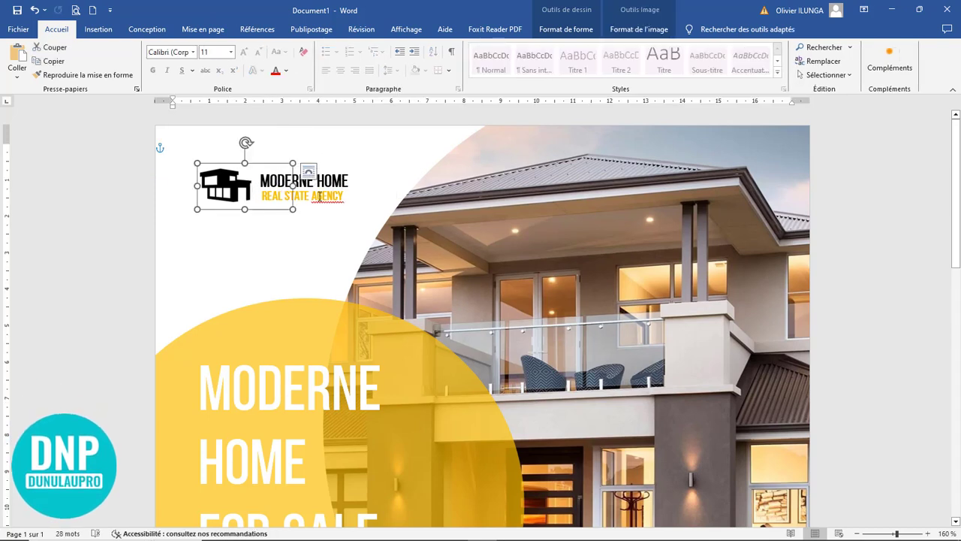
{"action": "left_click", "coordinate": [323, 195]}
{"action": "left_click", "coordinate": [286, 173]}
{"action": "left_click", "coordinate": [307, 172]}
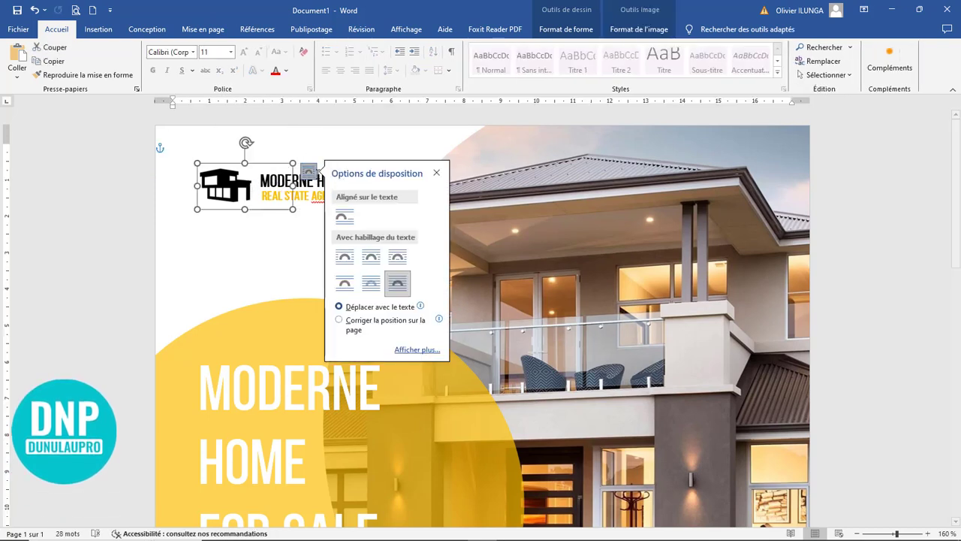
{"action": "left_click", "coordinate": [322, 153]}
Enlarge the logo's MODERNE HOME text to 16 pt and nudge its box slightly up and right above the tagline.
{"action": "left_click", "coordinate": [323, 180]}
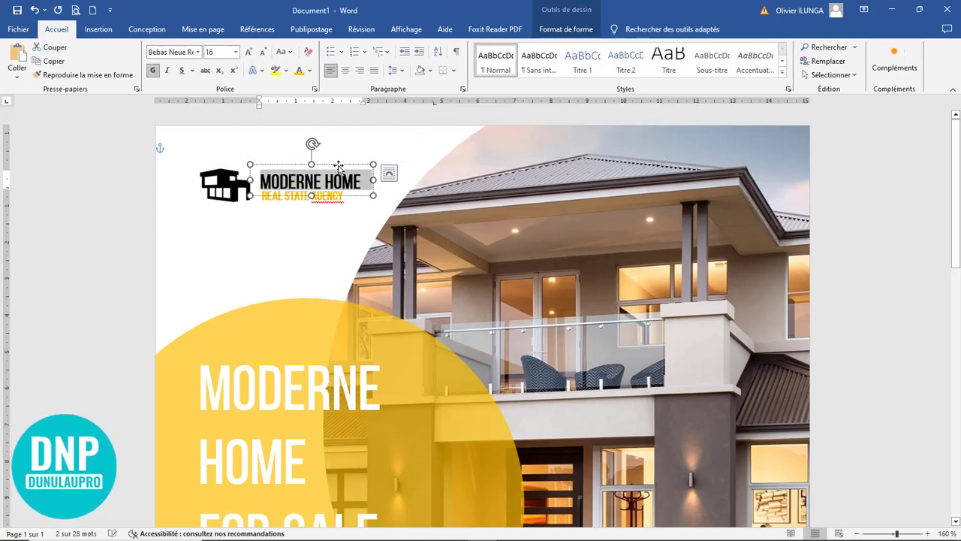
{"action": "left_click", "coordinate": [330, 165]}
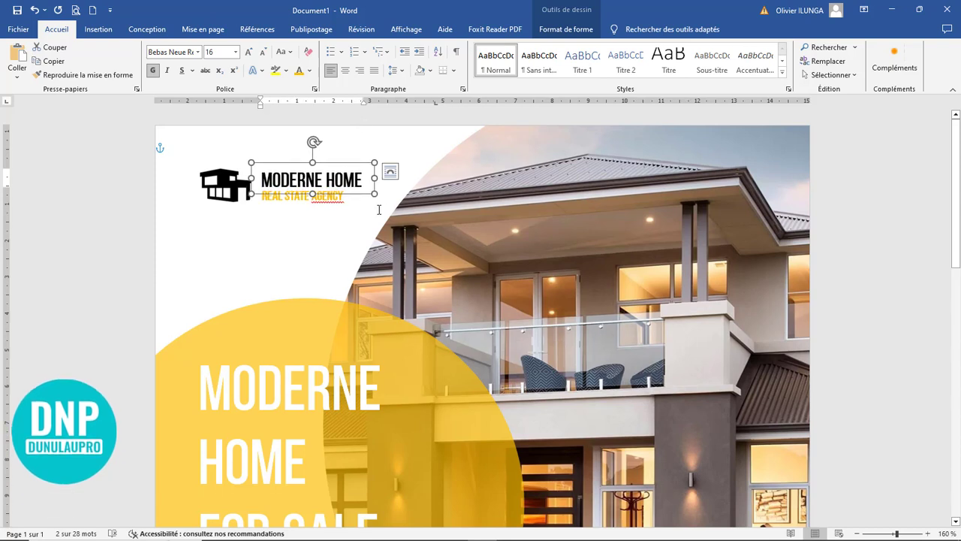
Ignore all spelling flags for the word AGENCY in the tagline and deselect the text box.
{"action": "left_click", "coordinate": [338, 199]}
{"action": "right_click", "coordinate": [338, 199]}
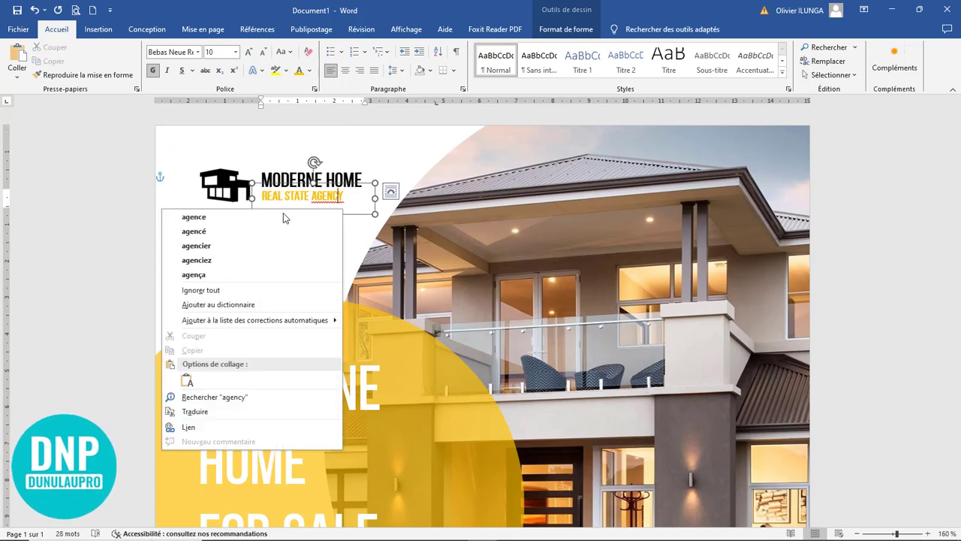
{"action": "left_click", "coordinate": [249, 278]}
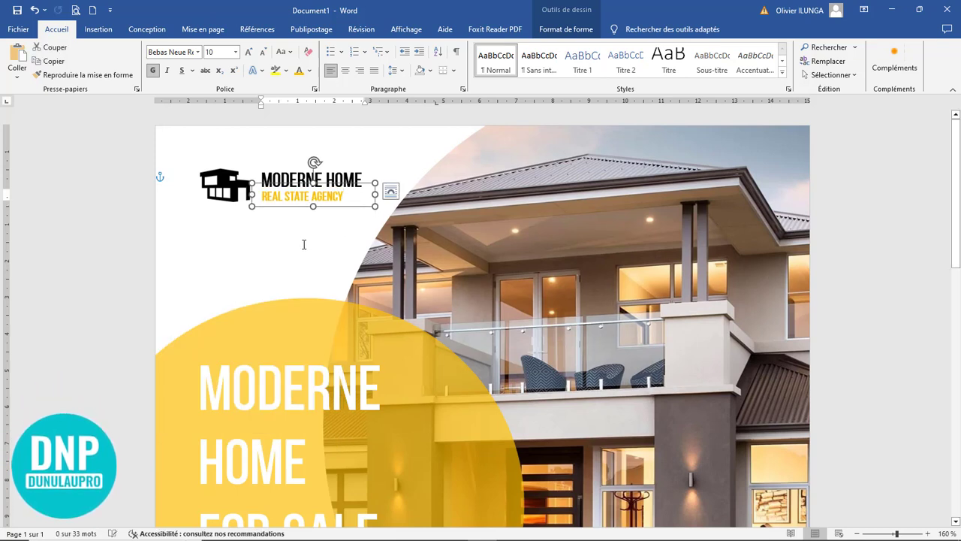
{"action": "left_click", "coordinate": [303, 243]}
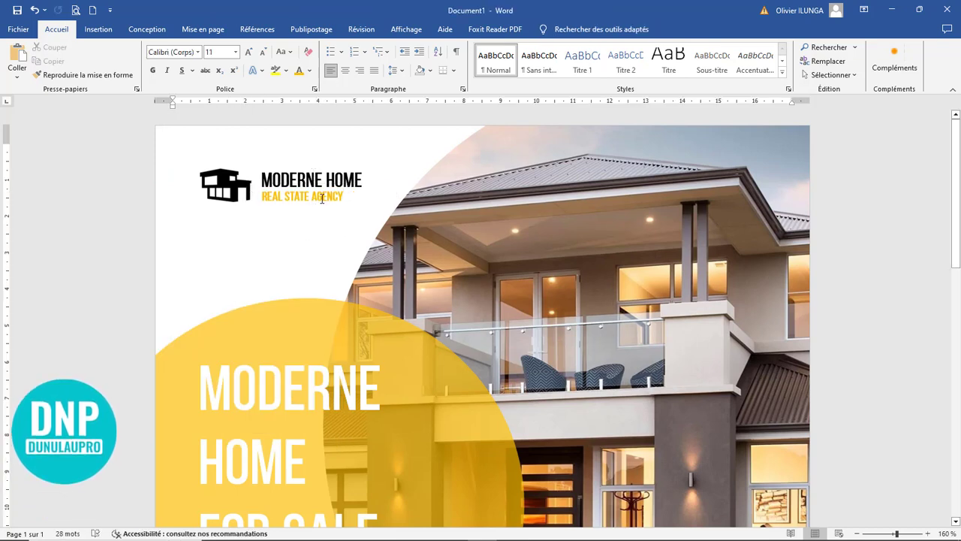
Copy the logo's MODERNE HOME text box onto the upper part of the house photo, above the roof.
{"action": "left_click", "coordinate": [339, 181]}
{"action": "left_click_drag", "start_coordinate": [434, 172], "coordinate": [575, 159]}
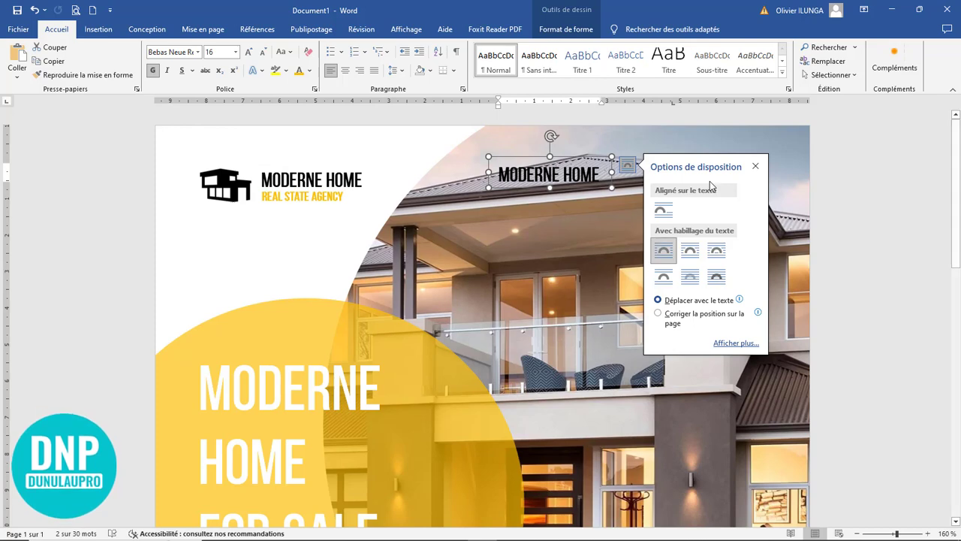
{"action": "left_click", "coordinate": [602, 197]}
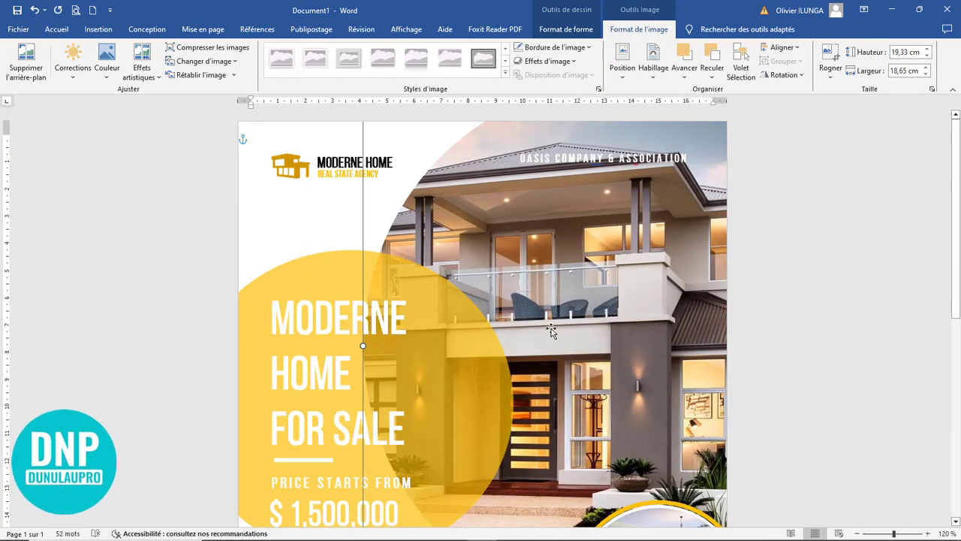
{"action": "scroll", "coordinate": [531, 315], "scroll_direction": "down", "scroll_amount": 8, "text": "ctrl"}
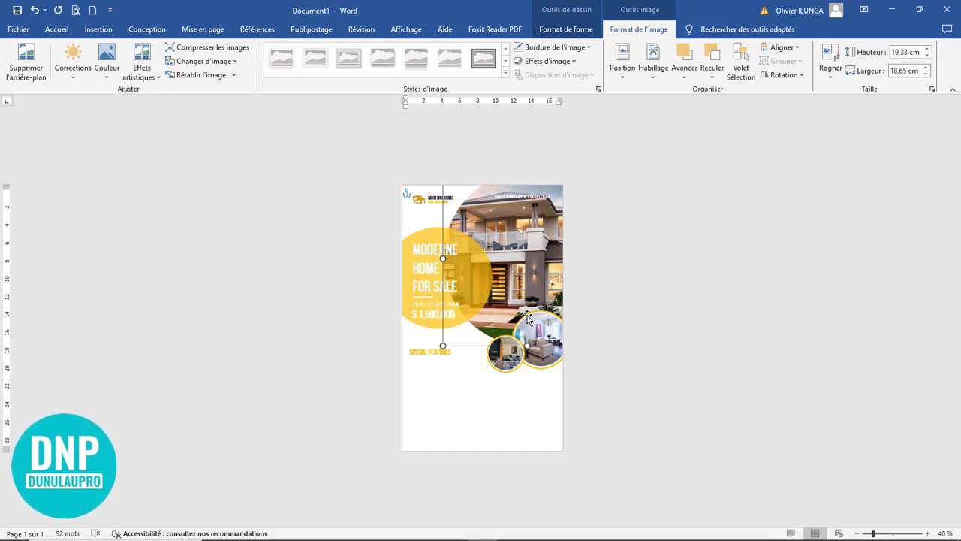
{"action": "left_click", "coordinate": [434, 366]}
{"action": "left_click", "coordinate": [524, 197]}
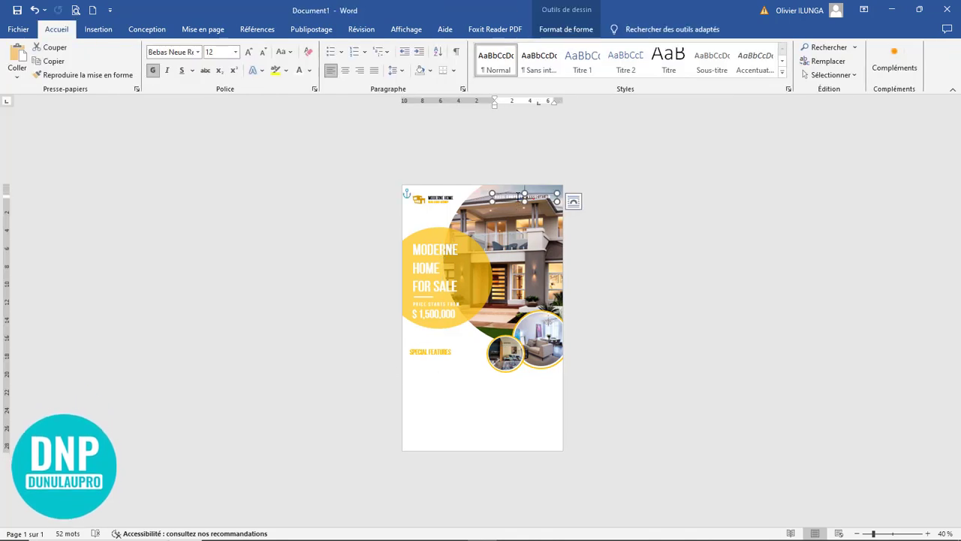
{"action": "scroll", "coordinate": [447, 342], "scroll_direction": "down", "scroll_amount": 1}
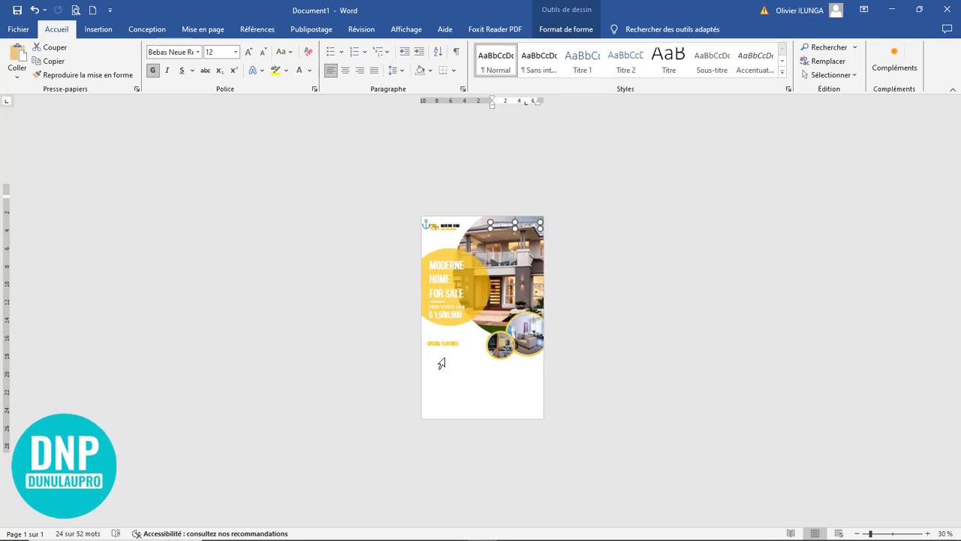
Duplicate the SPECIAL FEATURES text box directly beneath the original heading and nudge the lower one slightly up and left into alignment.
{"action": "scroll", "coordinate": [443, 353], "scroll_direction": "up", "scroll_amount": 5}
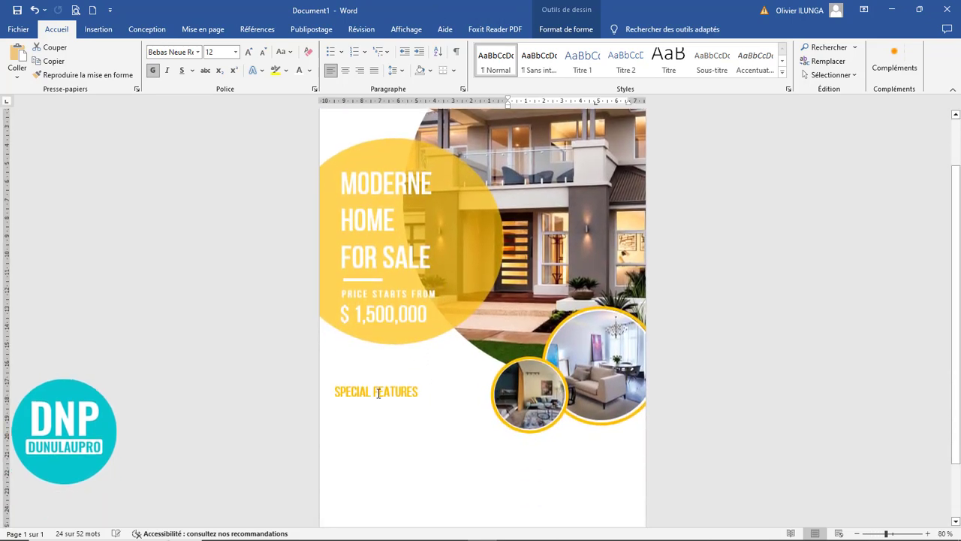
{"action": "left_click", "coordinate": [382, 384]}
{"action": "mouse_move", "coordinate": [383, 383]}
{"action": "left_mouse_down"}
{"action": "mouse_move", "coordinate": [384, 353]}
{"action": "mouse_move", "coordinate": [384, 376]}
{"action": "mouse_move", "coordinate": [386, 369]}
{"action": "left_mouse_up"}
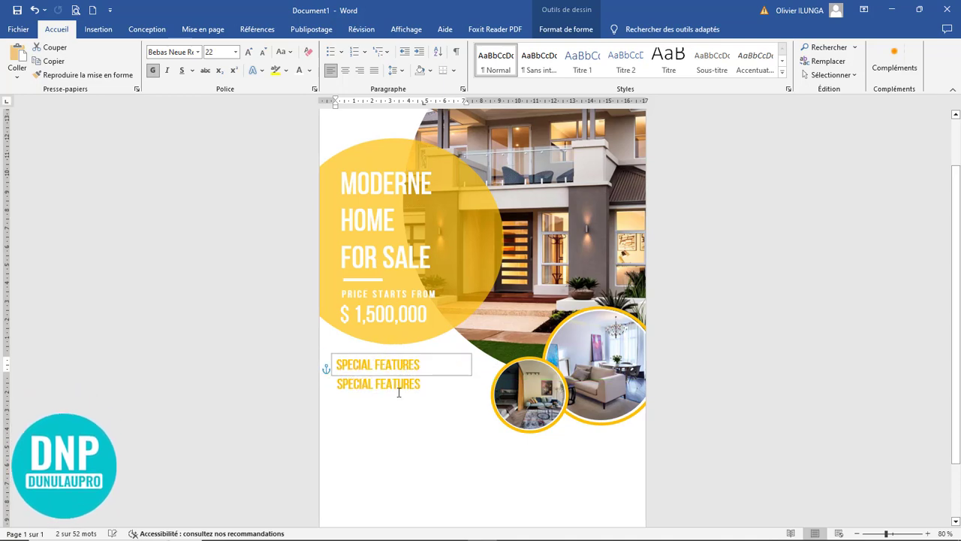
{"action": "scroll", "coordinate": [416, 412], "scroll_direction": "up", "scroll_amount": 6}
{"action": "left_click", "coordinate": [343, 371]}
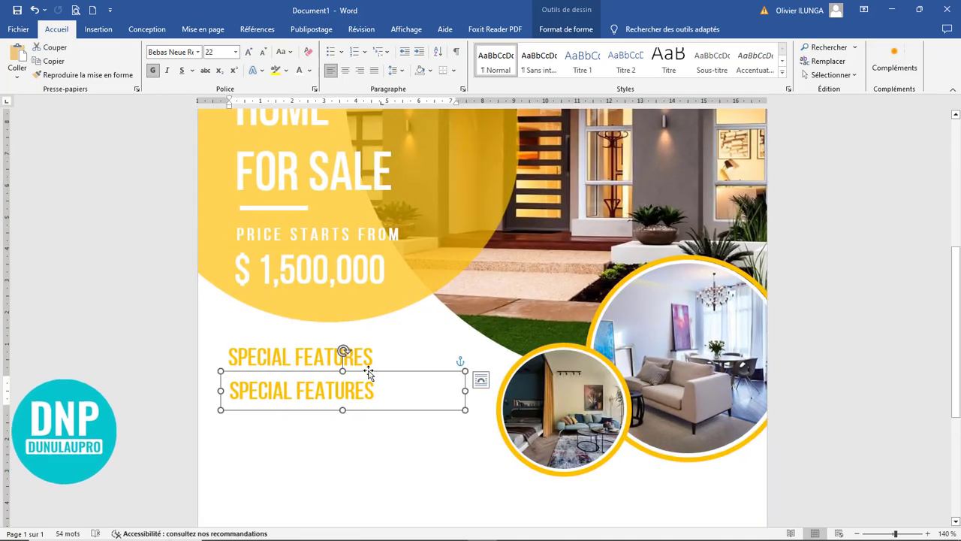
{"action": "key", "text": "Up"}
{"action": "key", "text": "Up"}
{"action": "key", "text": "Up"}
{"action": "key", "text": "Up"}
{"action": "key", "text": "Up"}
{"action": "key", "text": "Up"}
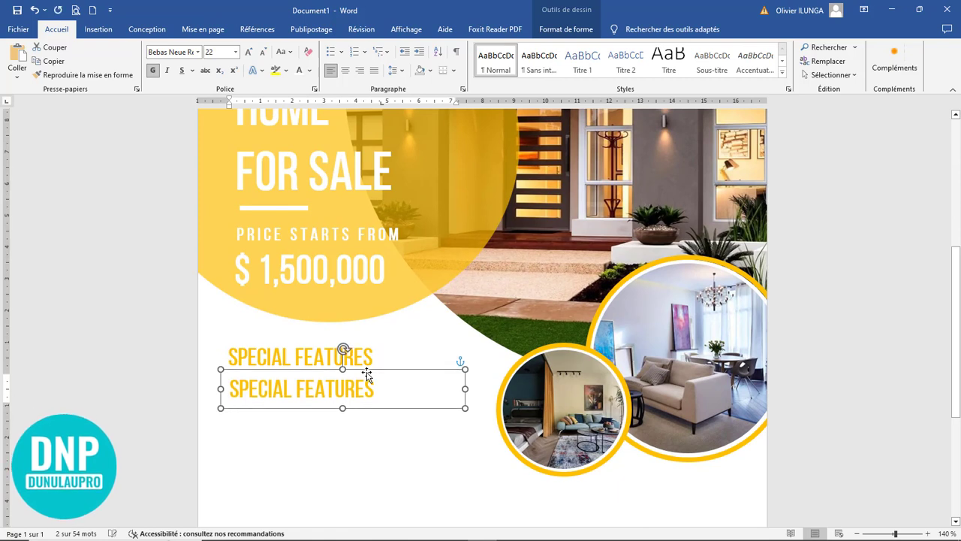
{"action": "key", "text": "Left"}
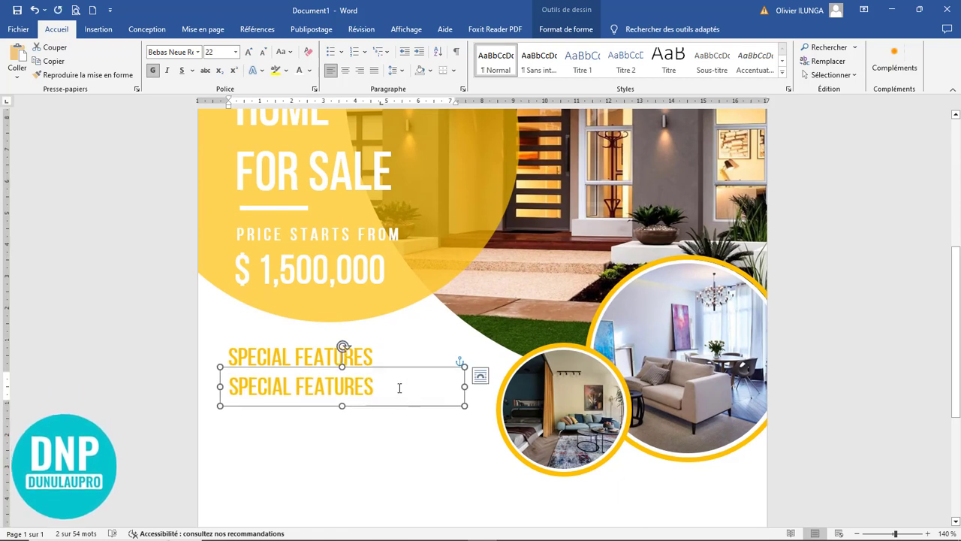
Replace the lower SPECIAL FEATURES text with placeholder text from =LOREM(1,3), formatted in Montserrat Light at 9 pt.
{"action": "left_click_drag", "start_coordinate": [399, 390], "coordinate": [187, 385]}
{"action": "key", "text": "BackSpace"}
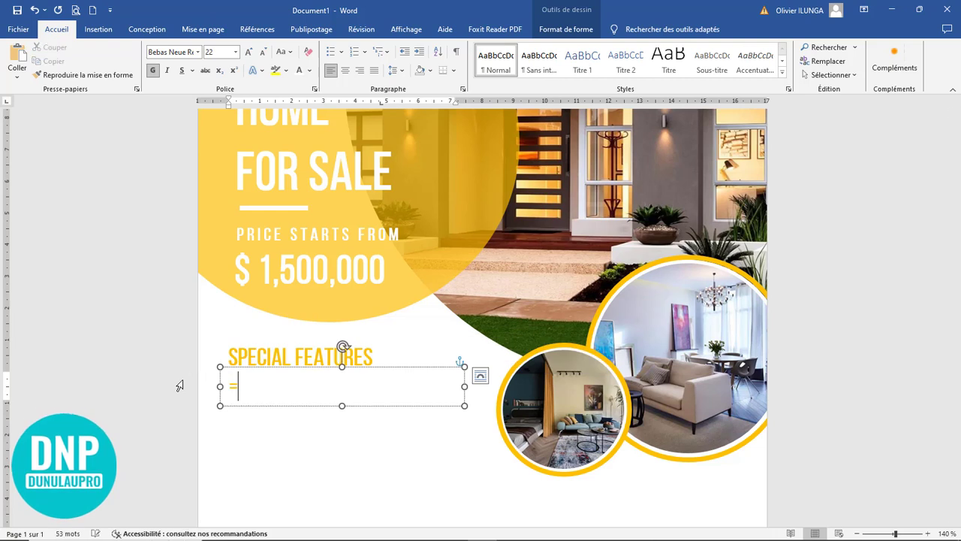
{"action": "type", "text": "="}
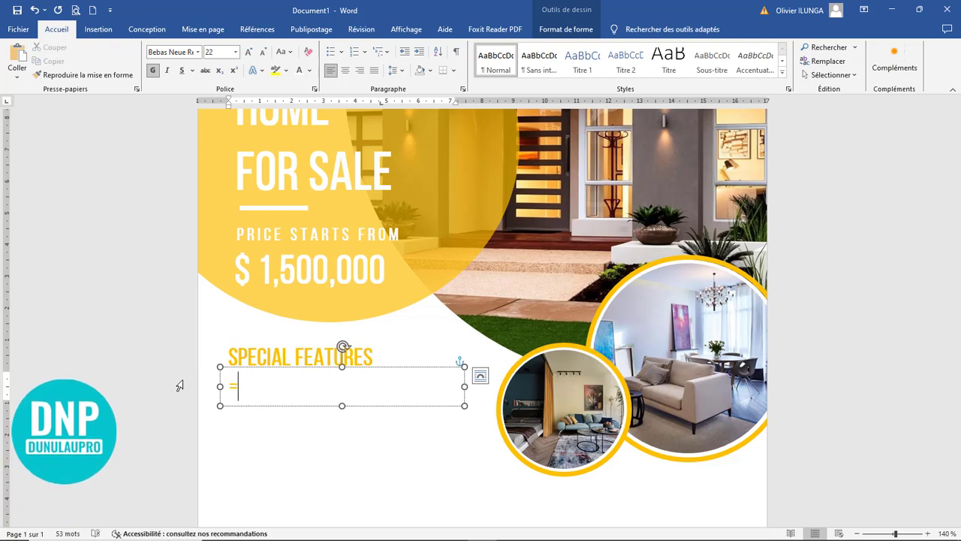
{"action": "type", "text": "LOREM(1,3)"}
{"action": "key", "text": "Return"}
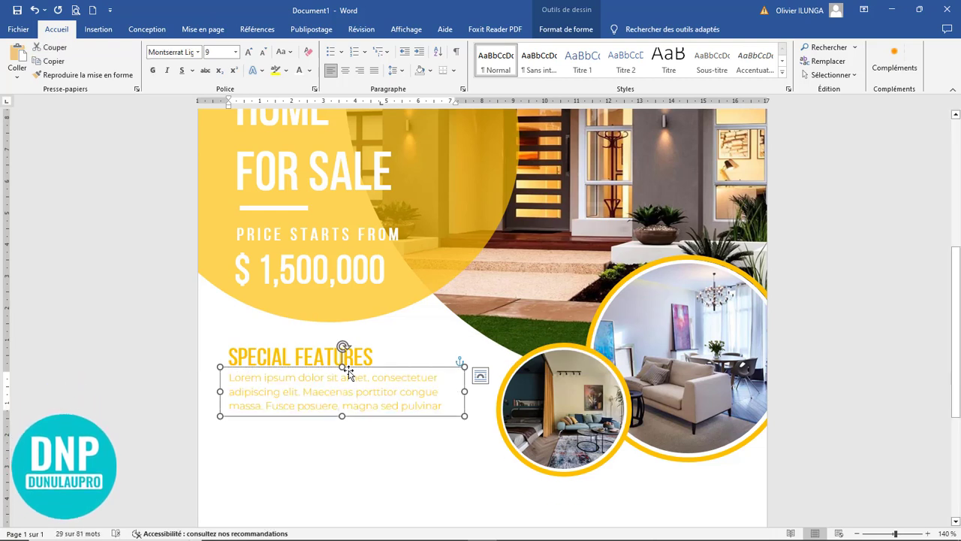
Colour the placeholder paragraph under SPECIAL FEATURES black and deselect its text box.
{"action": "left_click", "coordinate": [344, 368]}
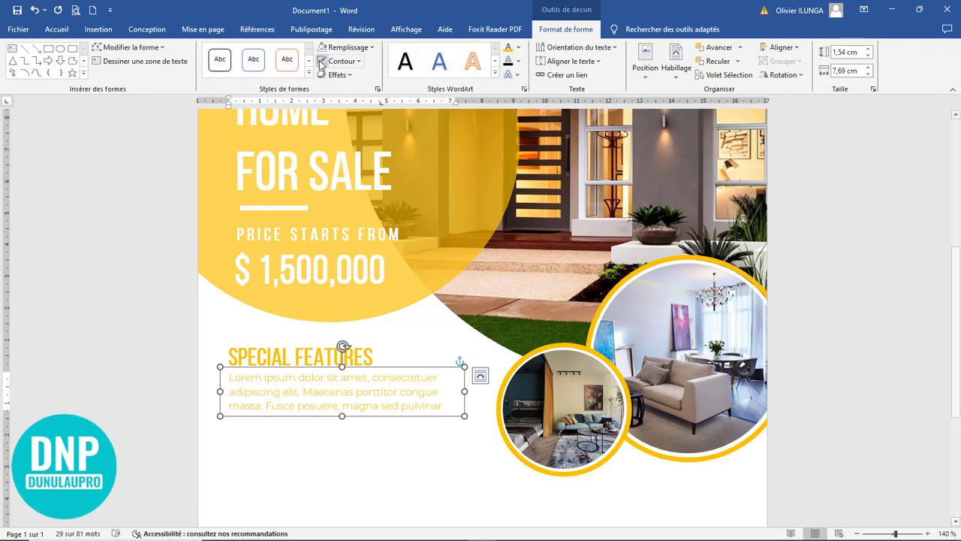
{"action": "left_click", "coordinate": [518, 51]}
{"action": "left_click", "coordinate": [542, 79]}
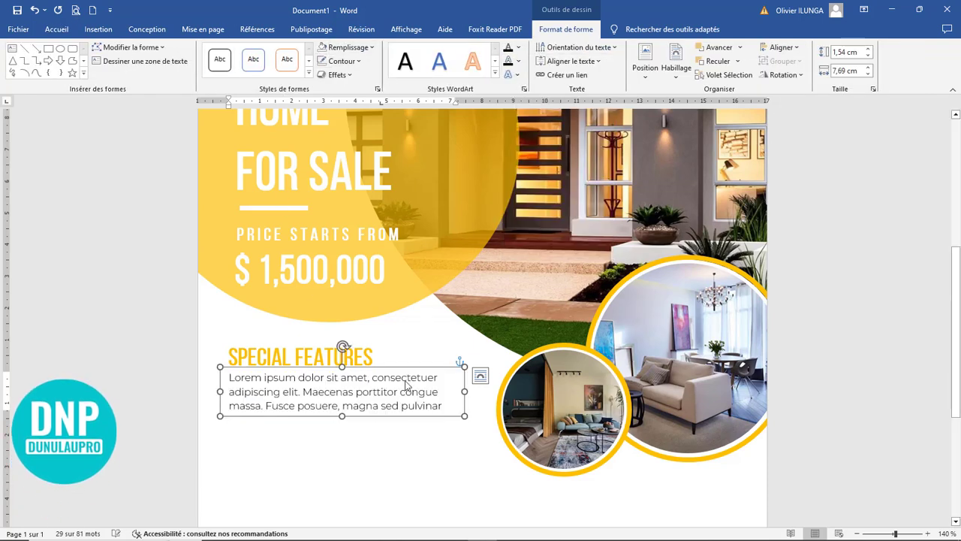
{"action": "left_click", "coordinate": [405, 458]}
{"action": "scroll", "coordinate": [408, 450], "scroll_direction": "down", "scroll_amount": 6, "text": "ctrl"}
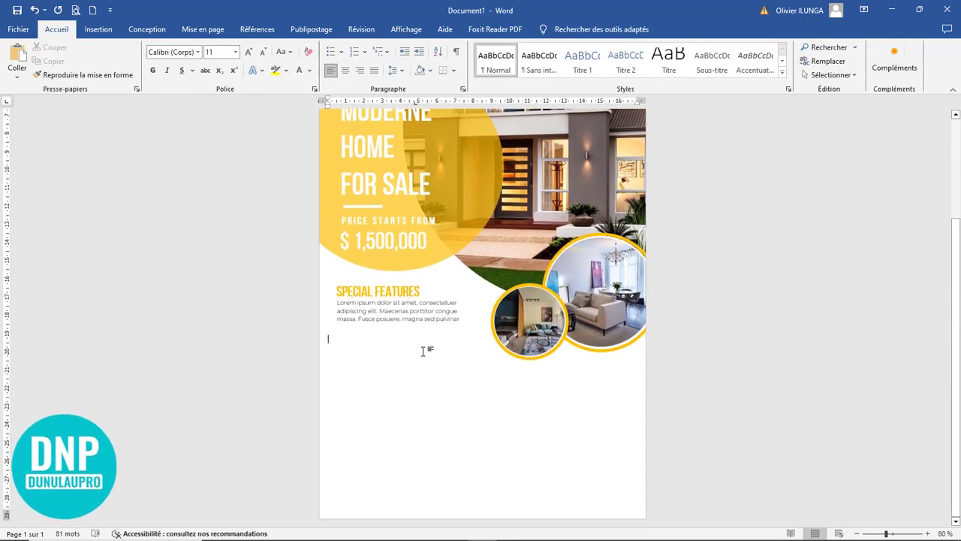
Copy the placeholder paragraph's text box just below the original, keeping the copy by undoing its deletion.
{"action": "left_click", "coordinate": [378, 310]}
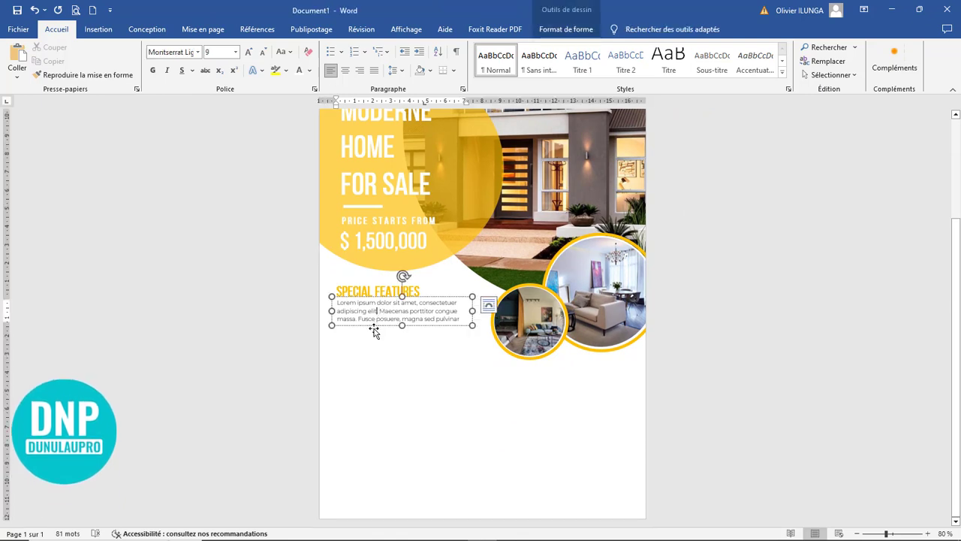
{"action": "left_click_drag", "start_coordinate": [378, 332], "coordinate": [376, 356]}
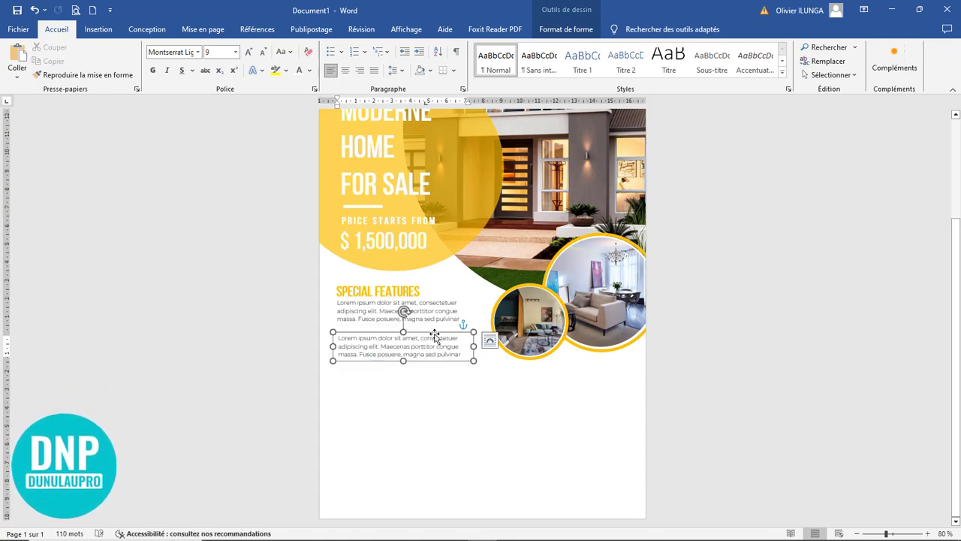
{"action": "key", "text": "Delete"}
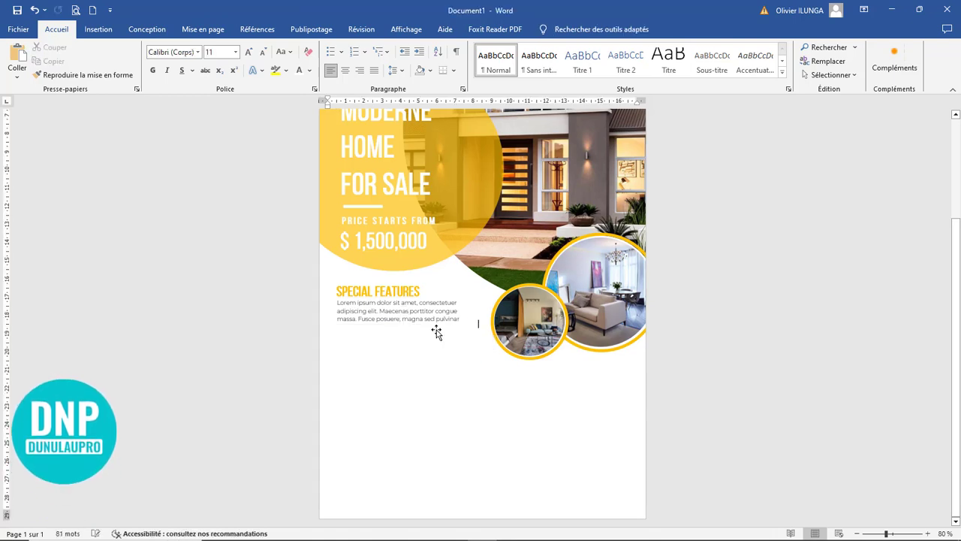
{"action": "left_click", "coordinate": [34, 11]}
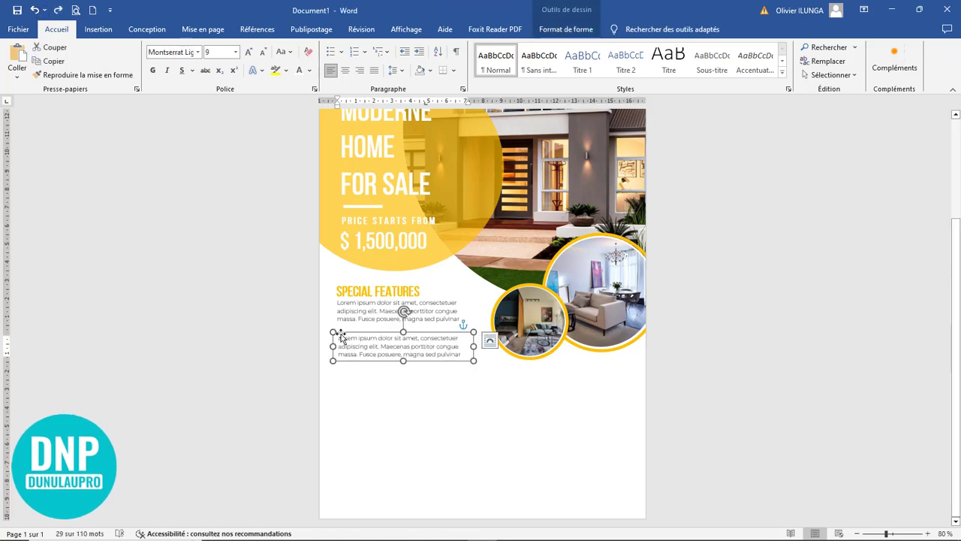
Replace the copied paragraph's text with "5 Bethroom" and shorten its text box to fit one line.
{"action": "scroll", "coordinate": [382, 356], "scroll_direction": "up", "scroll_amount": 6}
{"action": "scroll", "coordinate": [281, 335], "scroll_direction": "up", "scroll_amount": 2}
{"action": "left_click", "coordinate": [260, 322]}
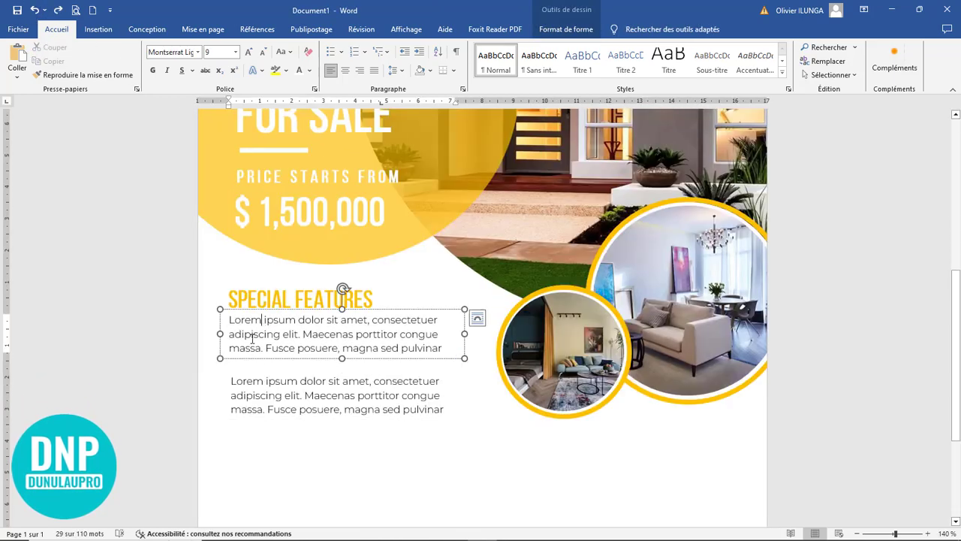
{"action": "left_click", "coordinate": [231, 381]}
{"action": "left_click_drag", "start_coordinate": [230, 381], "coordinate": [426, 428]}
{"action": "type", "text": "amet commodo magna eros quis urna."}
{"action": "key", "text": "Delete"}
{"action": "key", "text": "Delete"}
{"action": "key", "text": "Delete"}
{"action": "key", "text": "Delete"}
{"action": "key", "text": "Delete"}
{"action": "key", "text": "Delete"}
{"action": "key", "text": "Delete"}
{"action": "key", "text": "Delete"}
{"action": "key", "text": "Delete"}
{"action": "key", "text": "Delete"}
{"action": "key", "text": "Delete"}
{"action": "key", "text": "Delete"}
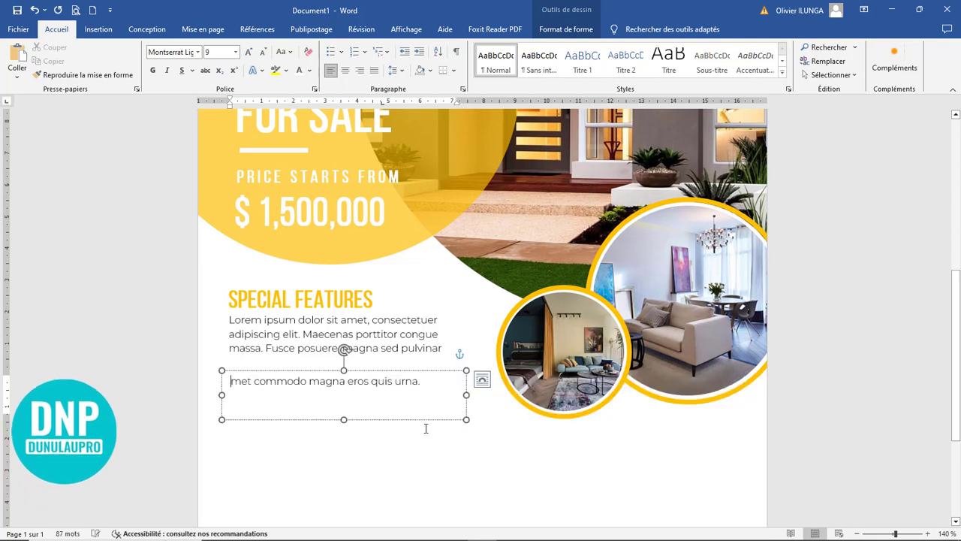
{"action": "key", "text": "Delete"}
{"action": "key", "text": "Delete"}
{"action": "key", "text": "Delete"}
{"action": "key", "text": "Delete"}
{"action": "key", "text": "Delete"}
{"action": "key", "text": "Delete"}
{"action": "key", "text": "Delete"}
{"action": "key", "text": "Delete"}
{"action": "key", "text": "Delete"}
{"action": "key", "text": "Delete"}
{"action": "key", "text": "Delete"}
{"action": "key", "text": "Delete"}
{"action": "key", "text": "Delete"}
{"action": "key", "text": "Delete"}
{"action": "key", "text": "Delete"}
{"action": "key", "text": "Delete"}
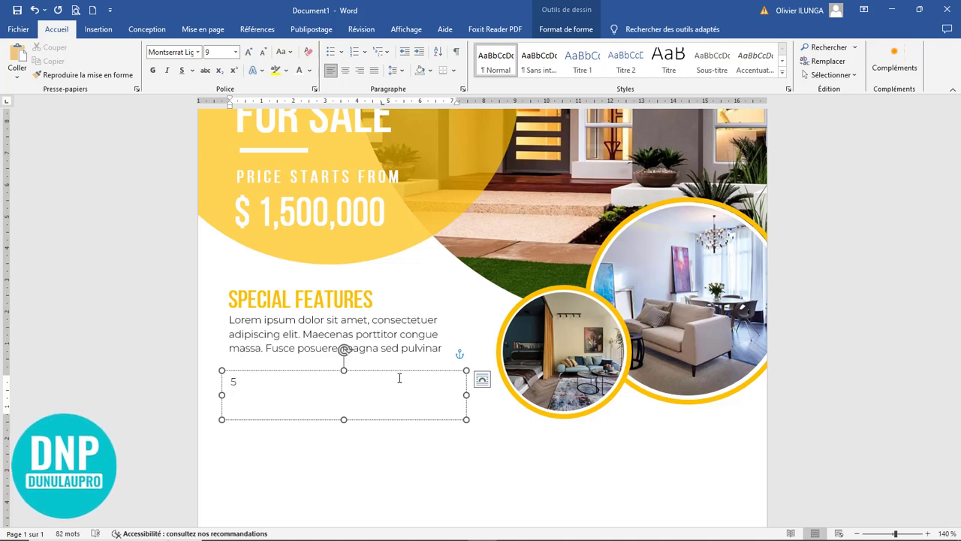
{"action": "type", "text": "5 bethroom"}
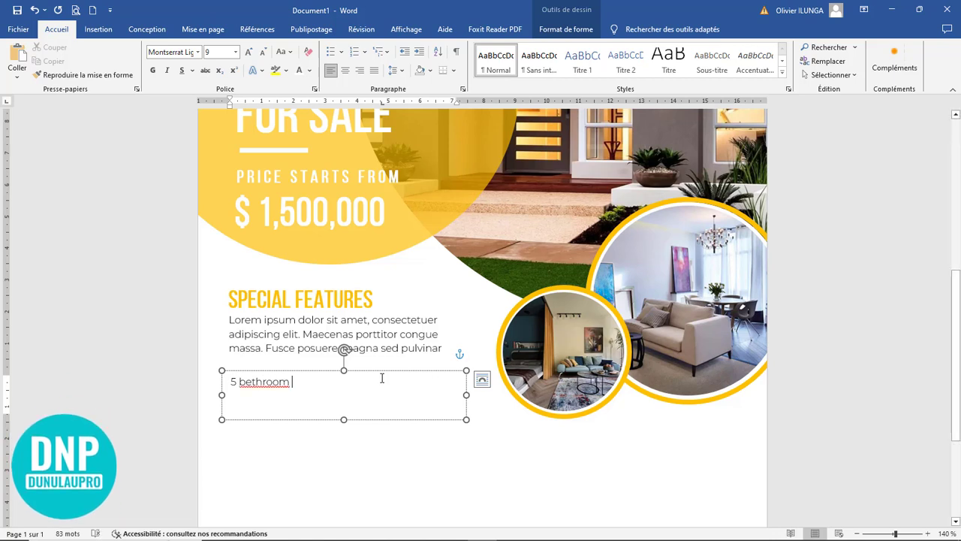
{"action": "left_click_drag", "start_coordinate": [344, 419], "coordinate": [344, 410]}
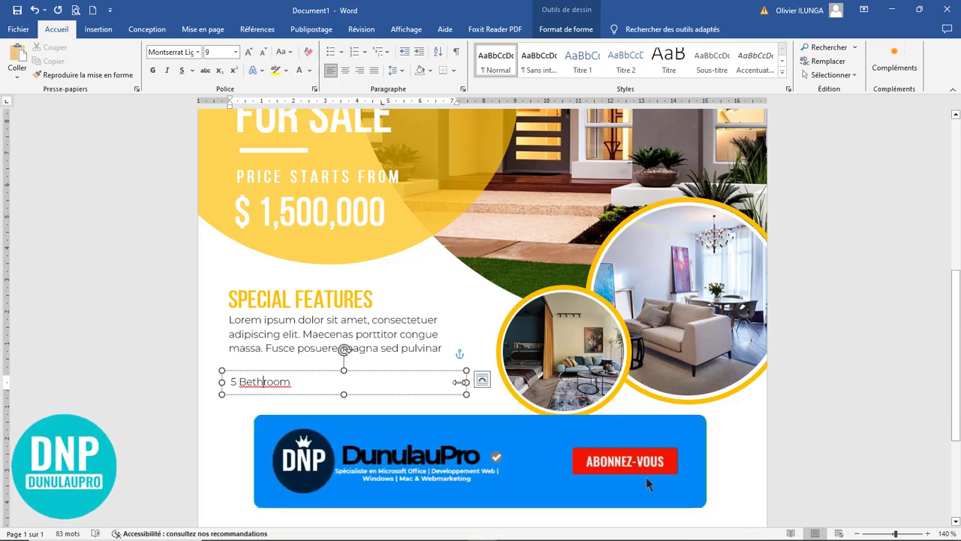
{"action": "left_click_drag", "start_coordinate": [320, 381], "coordinate": [240, 425]}
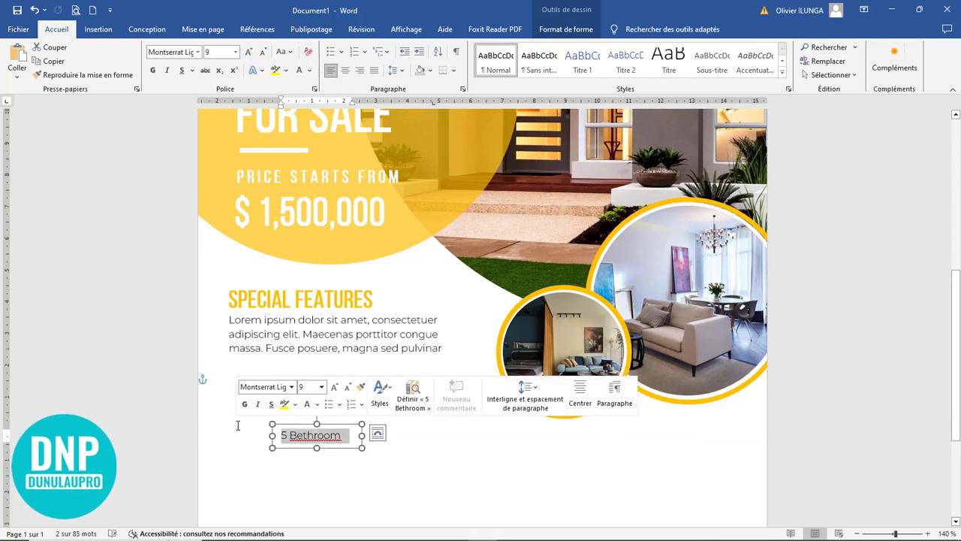
{"action": "key", "text": "Delete"}
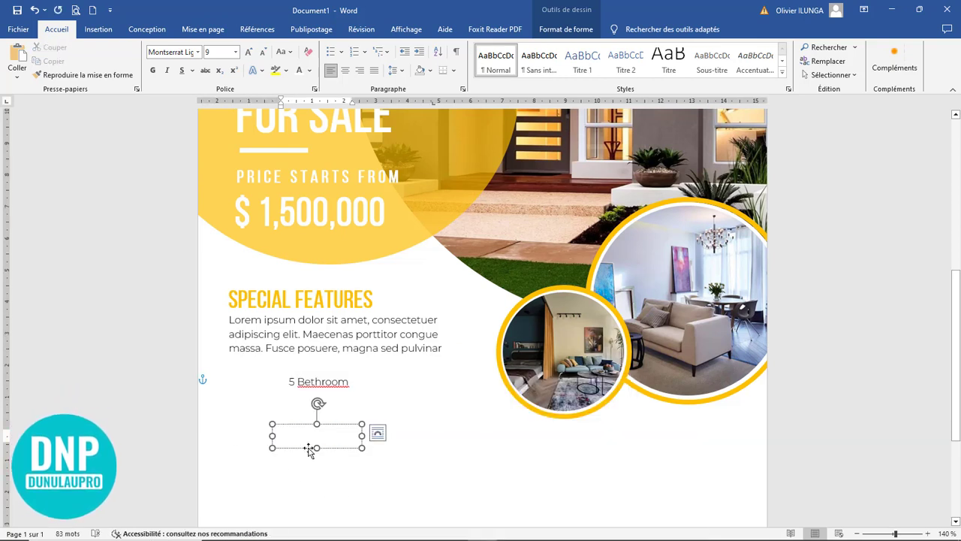
{"action": "left_click_drag", "start_coordinate": [318, 466], "coordinate": [318, 467]}
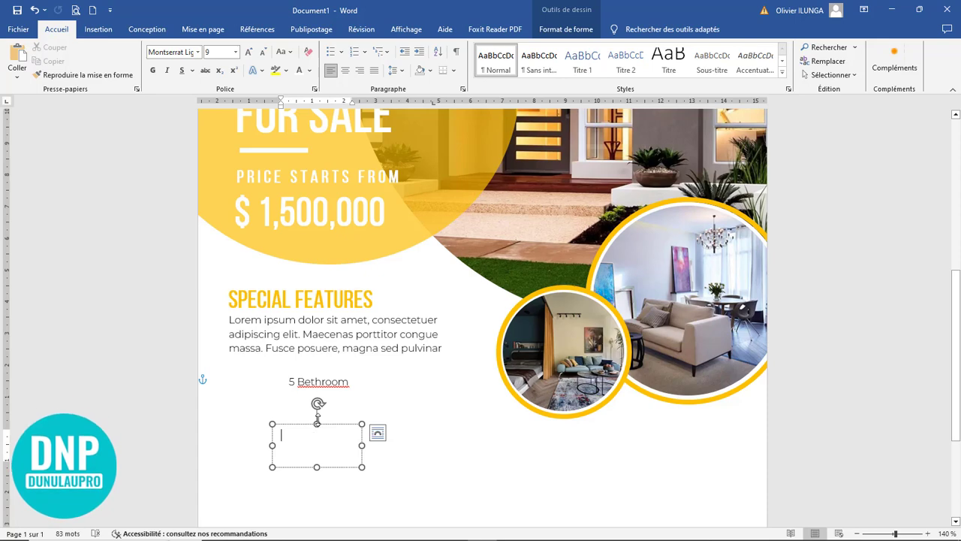
{"action": "key", "text": "Delete"}
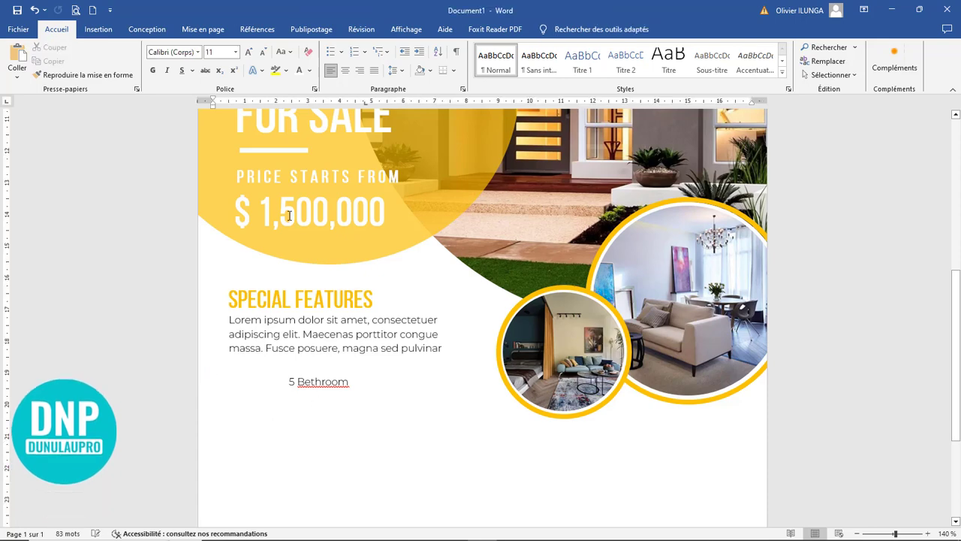
Draw a rectangle about 2.31 cm wide and 1.69 cm high below the 5 Bethroom text.
{"action": "left_click", "coordinate": [98, 28]}
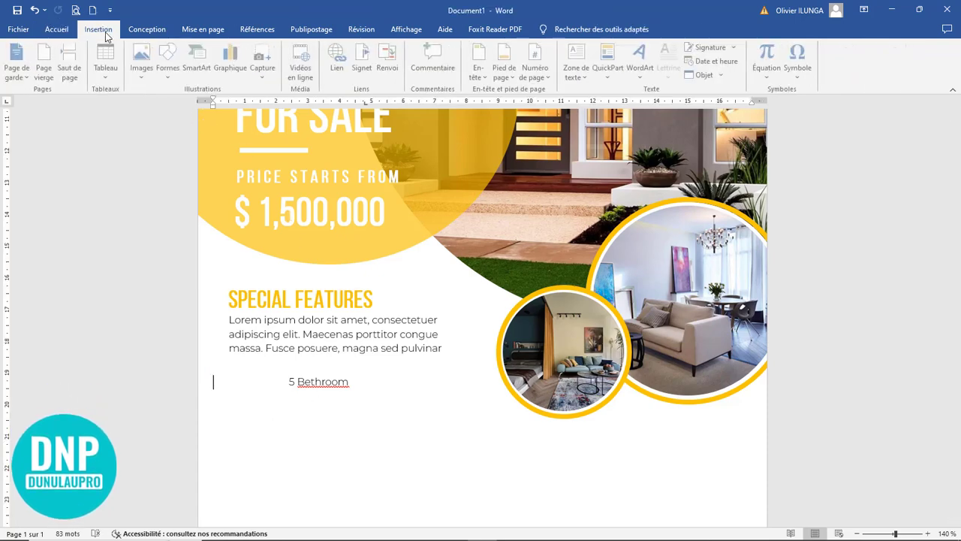
{"action": "left_click", "coordinate": [169, 72]}
{"action": "left_click", "coordinate": [200, 102]}
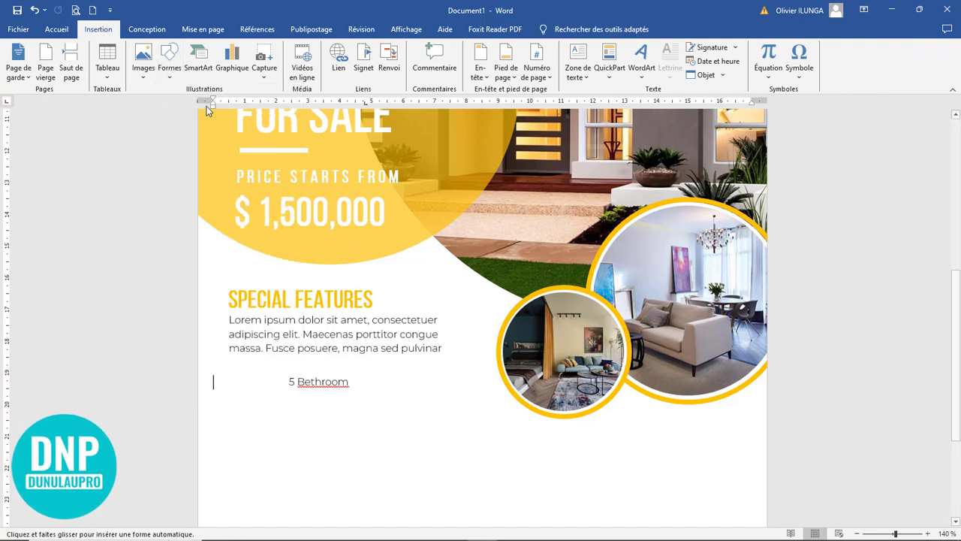
{"action": "left_click_drag", "start_coordinate": [317, 451], "coordinate": [365, 465]}
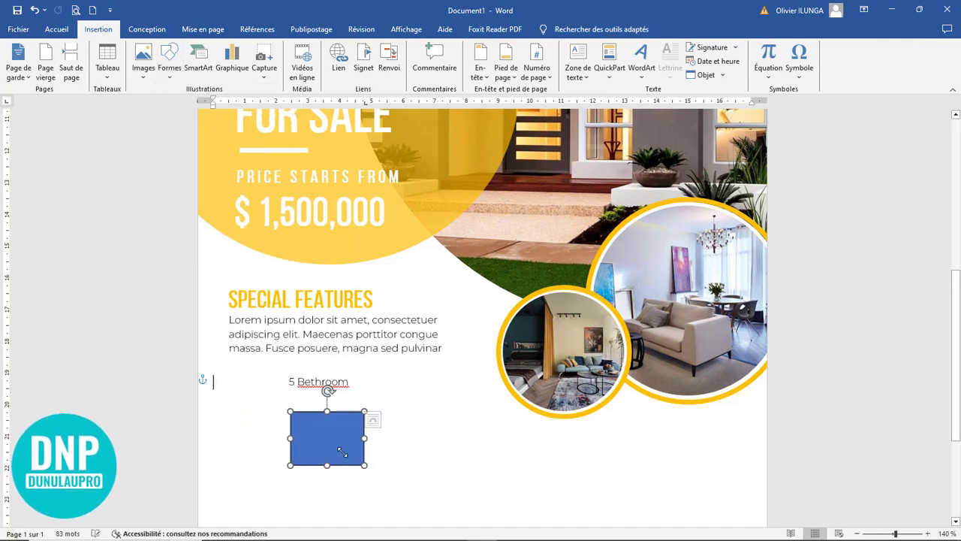
Fill the rectangle with the check-mark picture pngwing.com(1) from the Modern House folder.
{"action": "right_click", "coordinate": [324, 437]}
{"action": "left_click", "coordinate": [374, 460]}
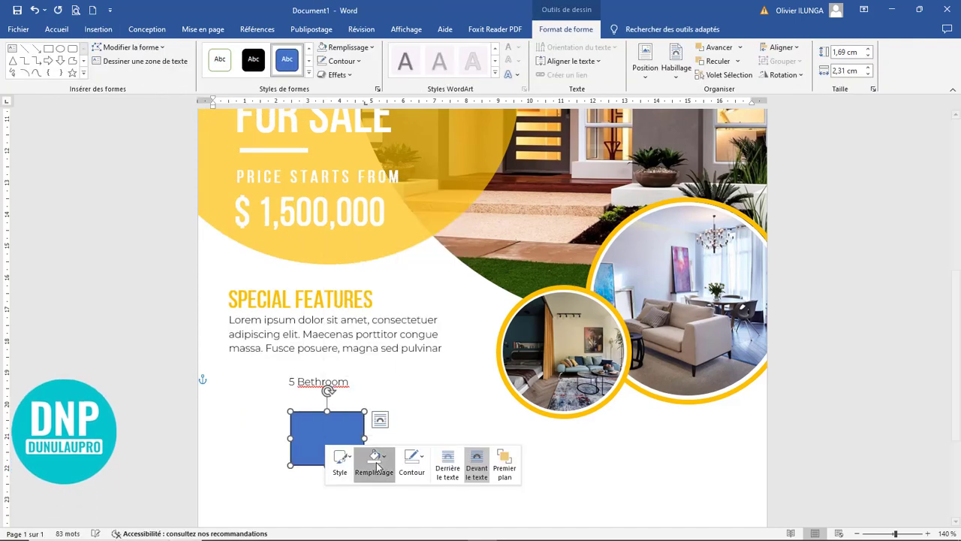
{"action": "left_click", "coordinate": [410, 408]}
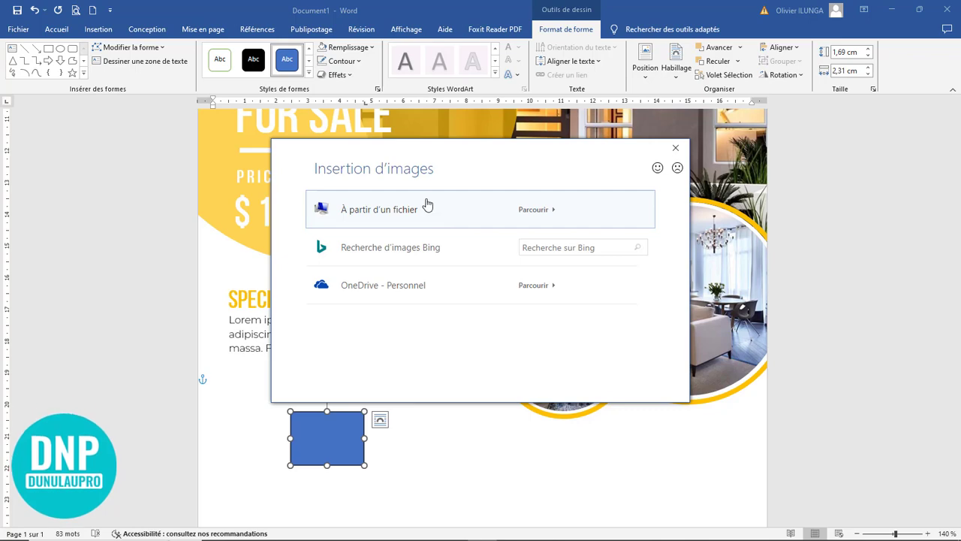
{"action": "left_click", "coordinate": [425, 205]}
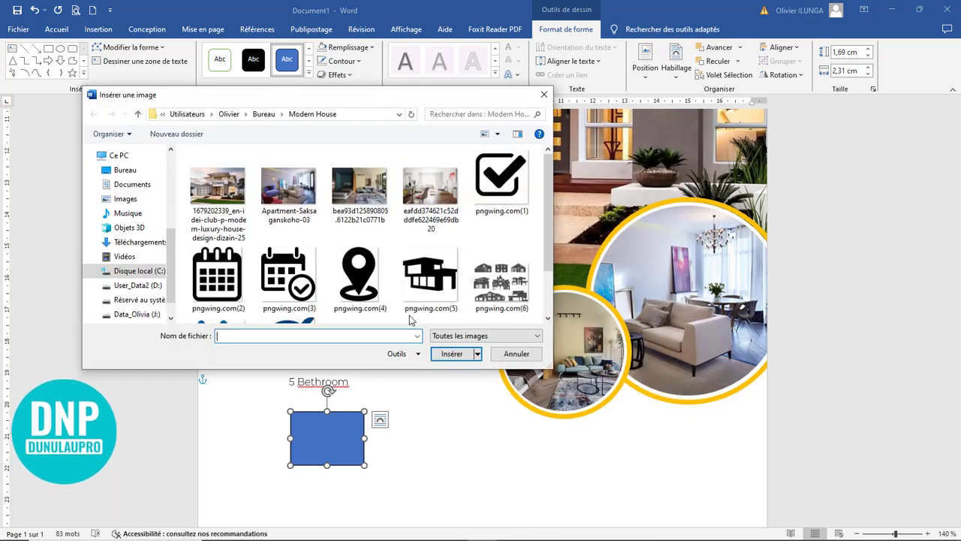
{"action": "double_click", "coordinate": [499, 180]}
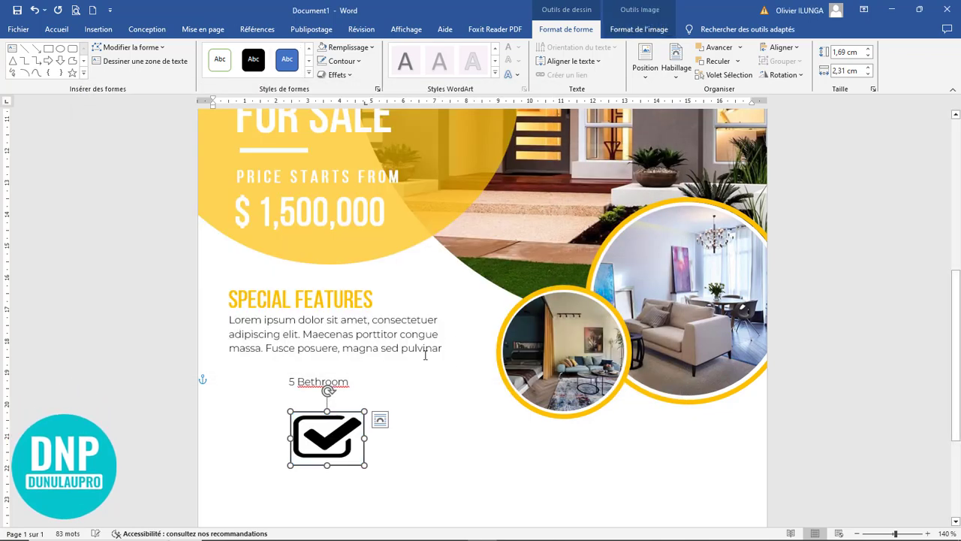
Crop the check-mark picture so it fits undistorted in its frame, and shrink it to about 0.42 cm wide and 0.4 cm high.
{"action": "left_click", "coordinate": [654, 31]}
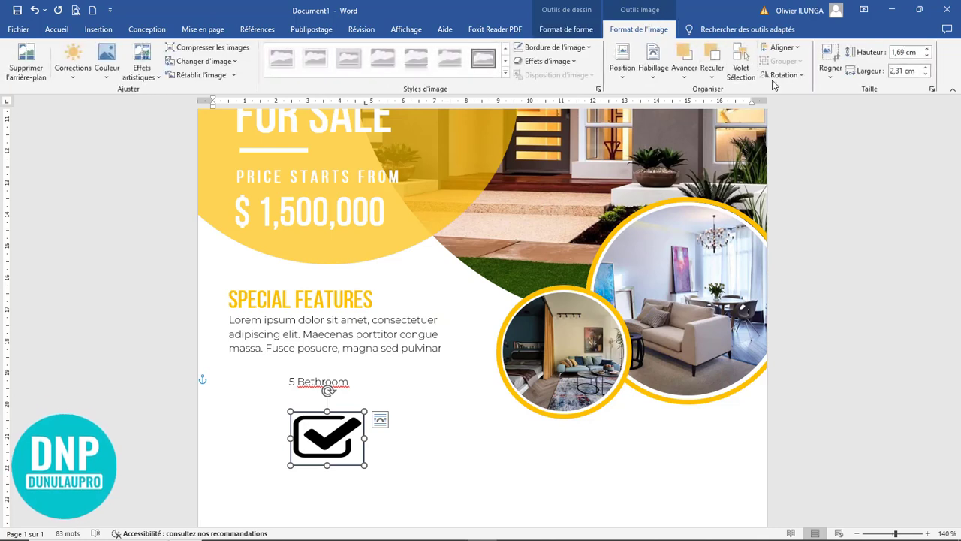
{"action": "left_click", "coordinate": [833, 75]}
{"action": "left_click", "coordinate": [844, 141]}
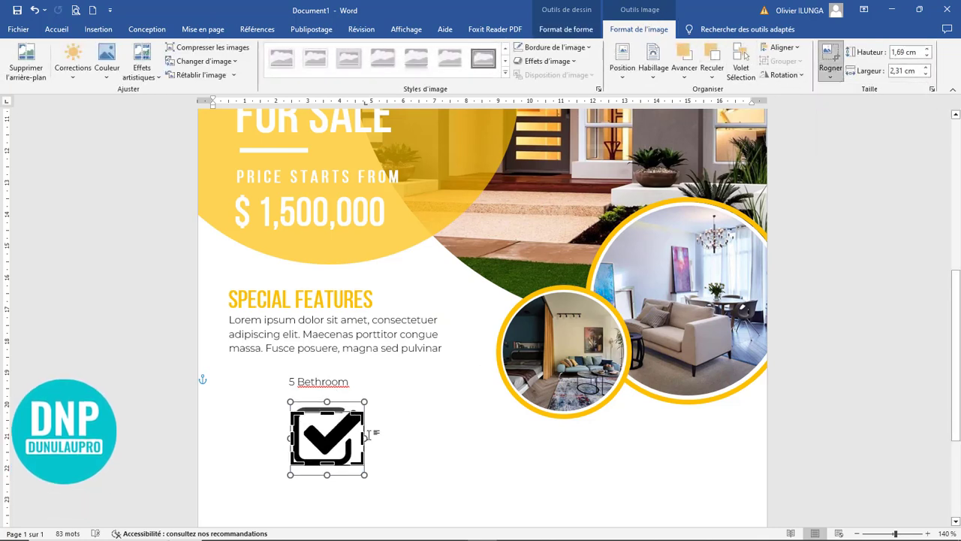
{"action": "left_click_drag", "start_coordinate": [364, 403], "coordinate": [332, 432]}
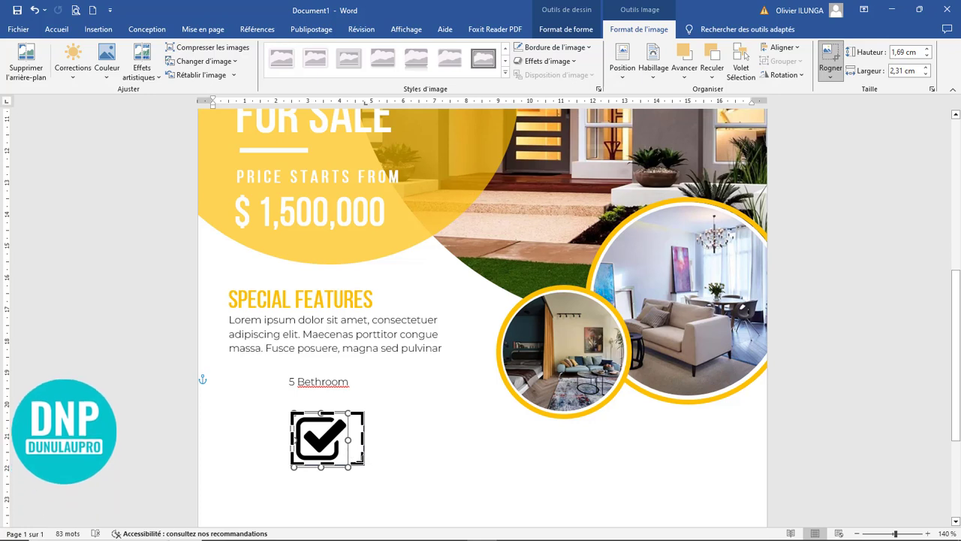
{"action": "left_click", "coordinate": [366, 463]}
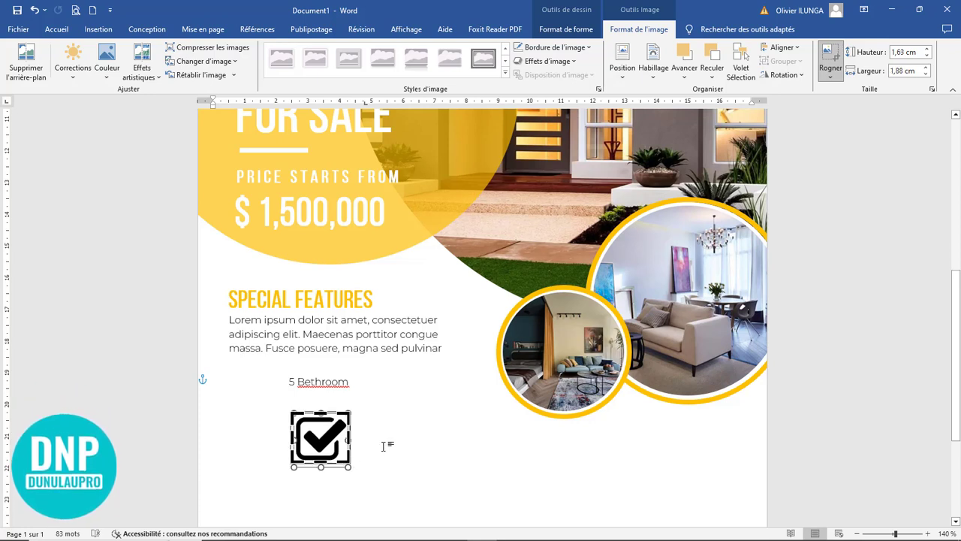
{"action": "key", "text": "Escape"}
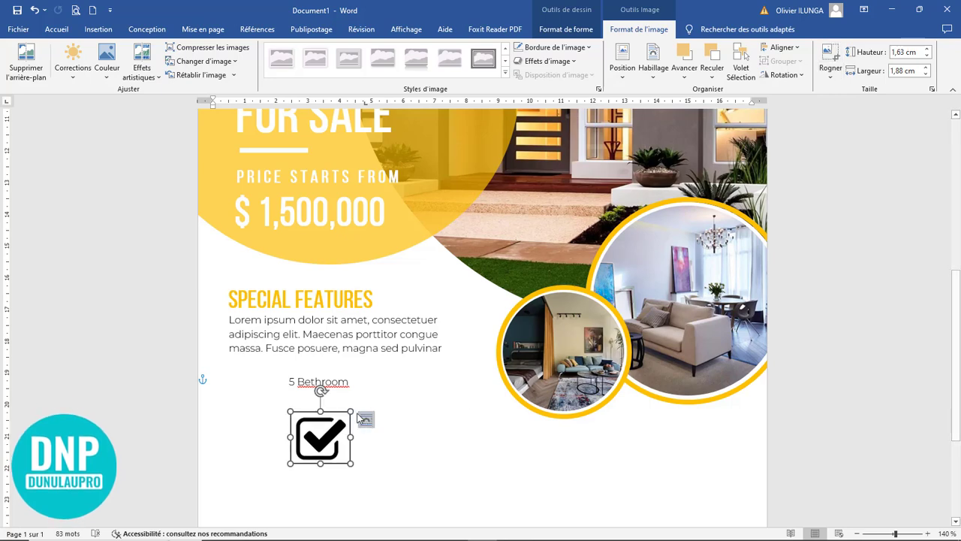
{"action": "left_click_drag", "start_coordinate": [338, 415], "coordinate": [304, 455]}
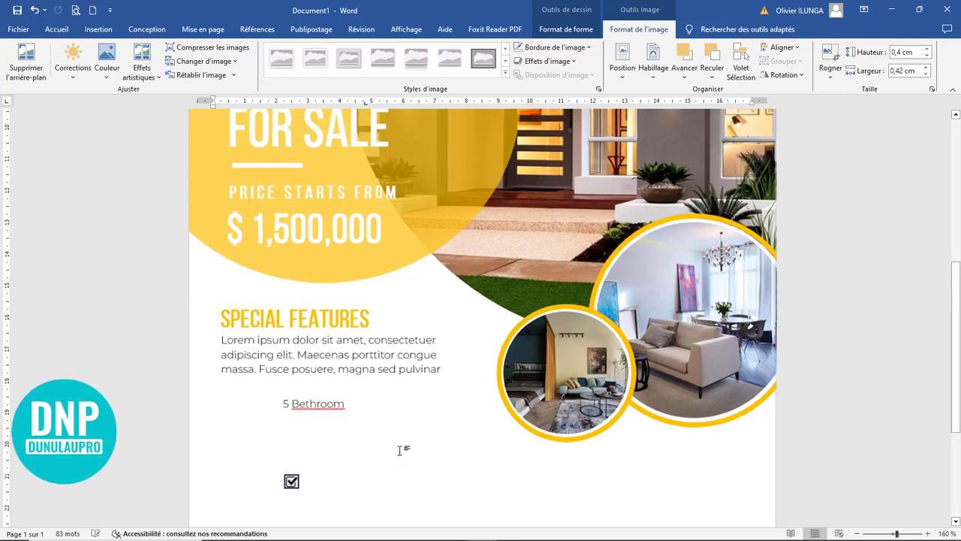
{"action": "scroll", "coordinate": [401, 448], "scroll_direction": "up", "scroll_amount": 8, "text": "ctrl"}
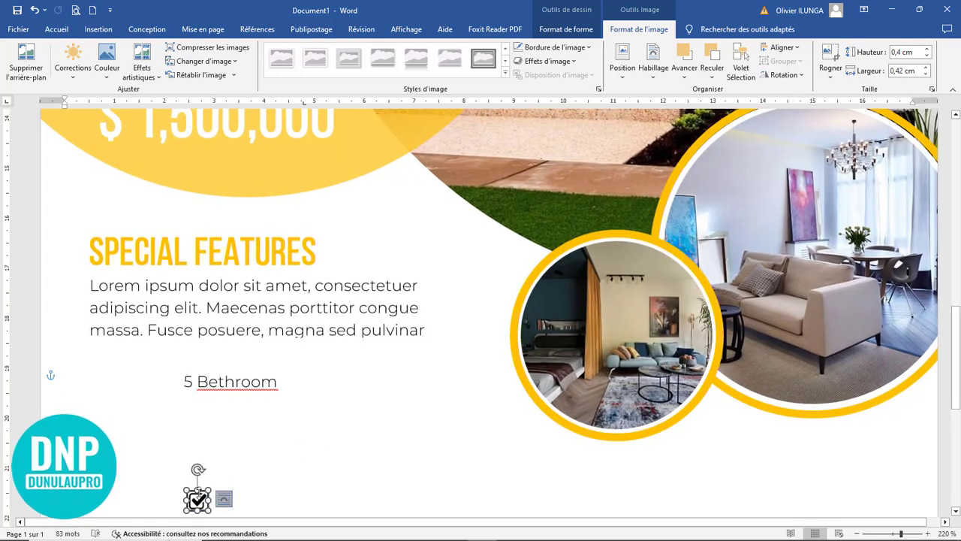
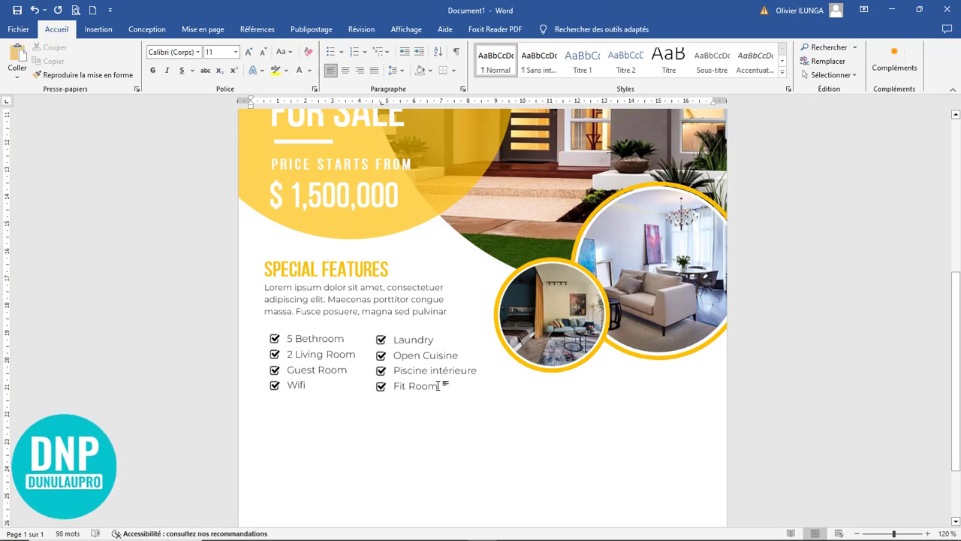
Draw a rectangle about 18.73 cm wide across the bottom of the page and reduce its height to about 6.61 cm.
{"action": "scroll", "coordinate": [437, 385], "scroll_direction": "down", "scroll_amount": 2}
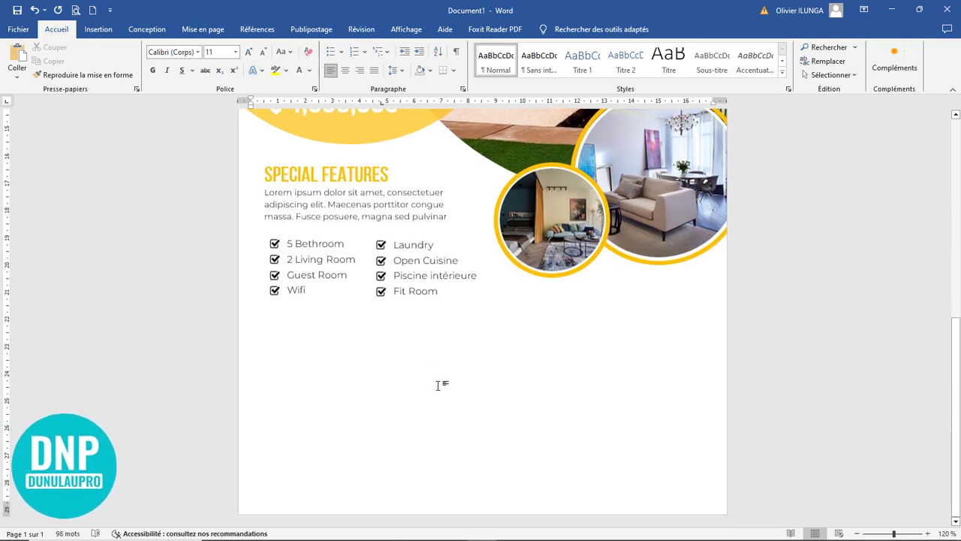
{"action": "scroll", "coordinate": [438, 385], "scroll_direction": "up", "scroll_amount": 3}
{"action": "scroll", "coordinate": [404, 397], "scroll_direction": "down", "scroll_amount": 6}
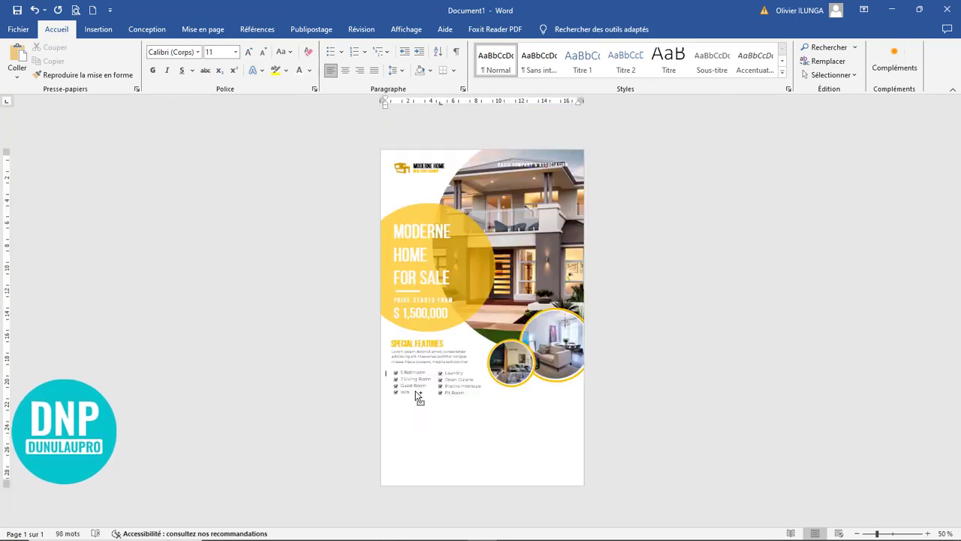
{"action": "scroll", "coordinate": [416, 398], "scroll_direction": "up", "scroll_amount": 1}
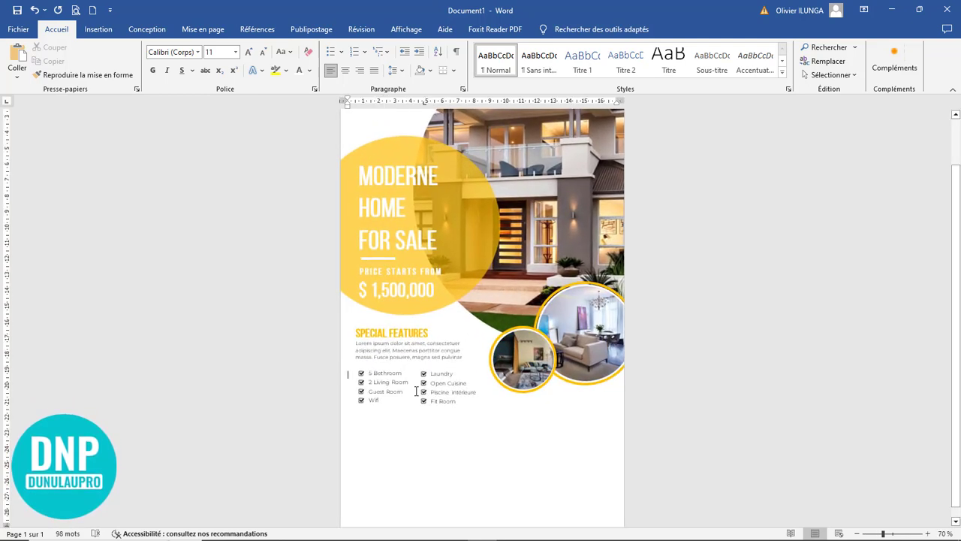
{"action": "scroll", "coordinate": [415, 392], "scroll_direction": "down", "scroll_amount": 1}
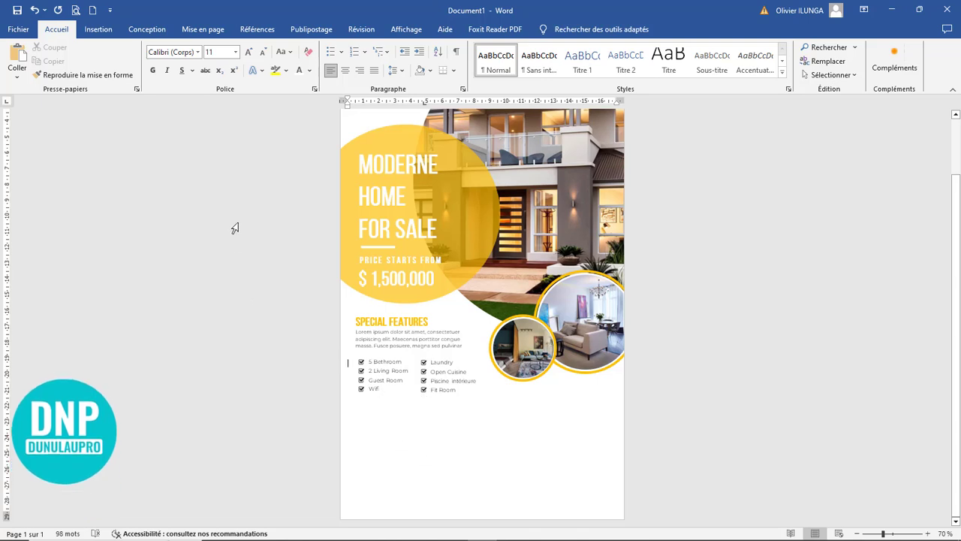
{"action": "left_click", "coordinate": [100, 33]}
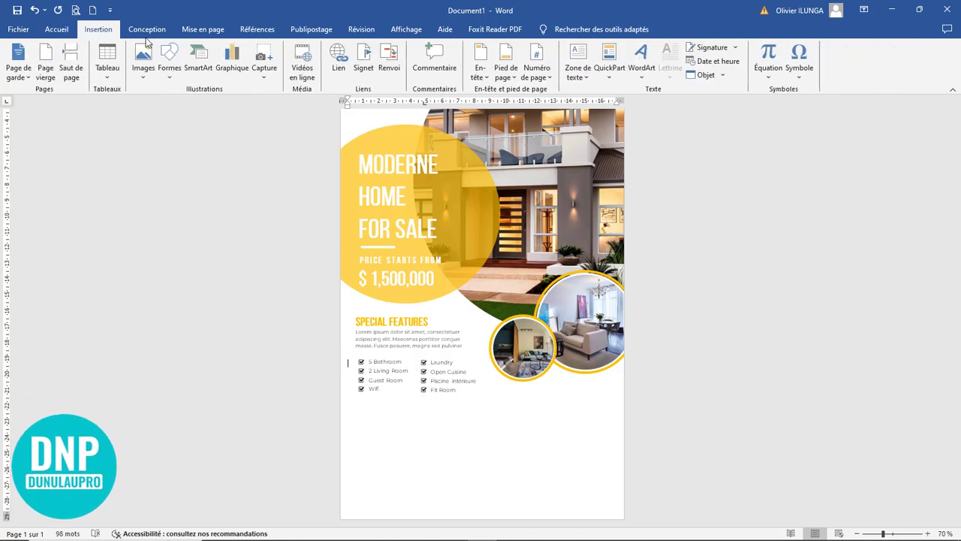
{"action": "left_click", "coordinate": [170, 73]}
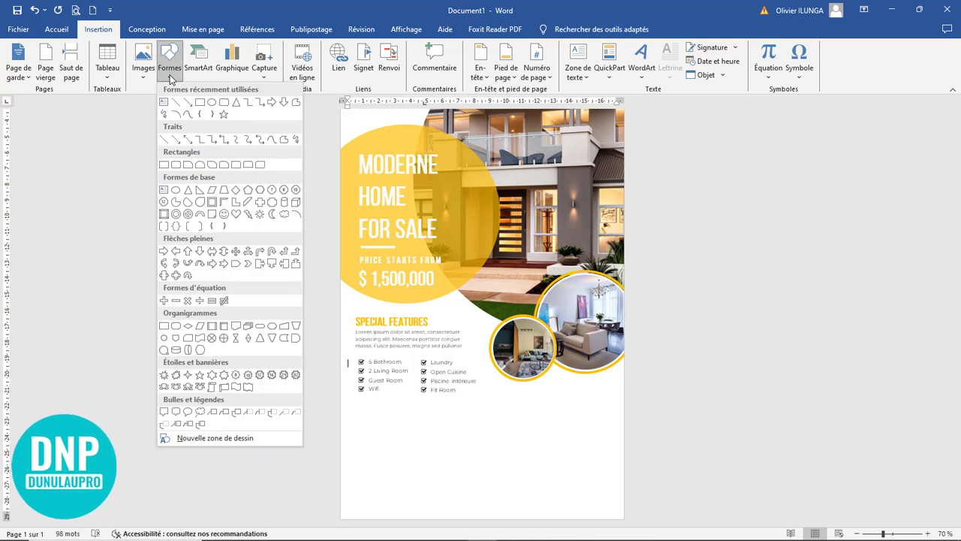
{"action": "left_click", "coordinate": [201, 103]}
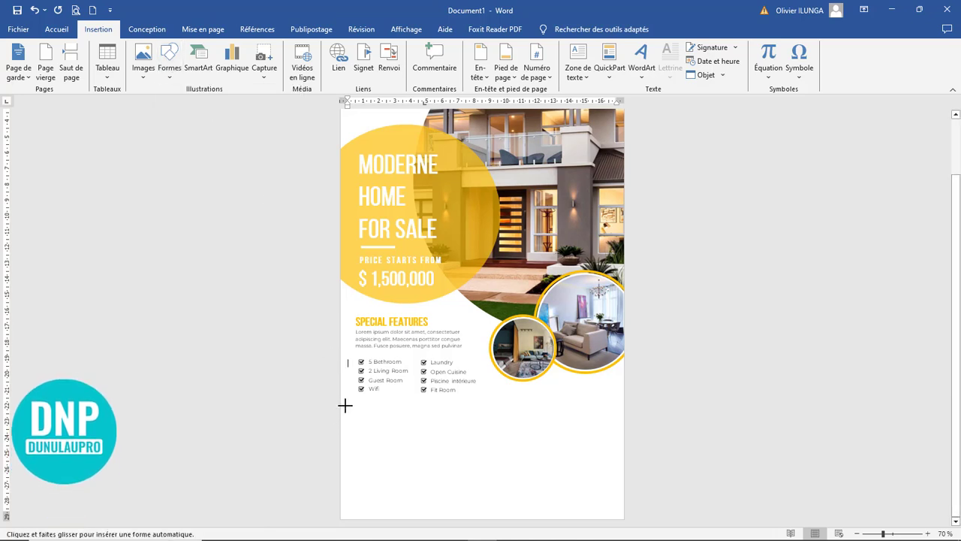
{"action": "mouse_move", "coordinate": [343, 398]}
{"action": "left_mouse_down"}
{"action": "mouse_move", "coordinate": [349, 491]}
{"action": "mouse_move", "coordinate": [573, 530]}
{"action": "mouse_move", "coordinate": [639, 521]}
{"action": "left_mouse_up"}
{"action": "scroll", "coordinate": [472, 440], "scroll_direction": "down", "scroll_amount": 2}
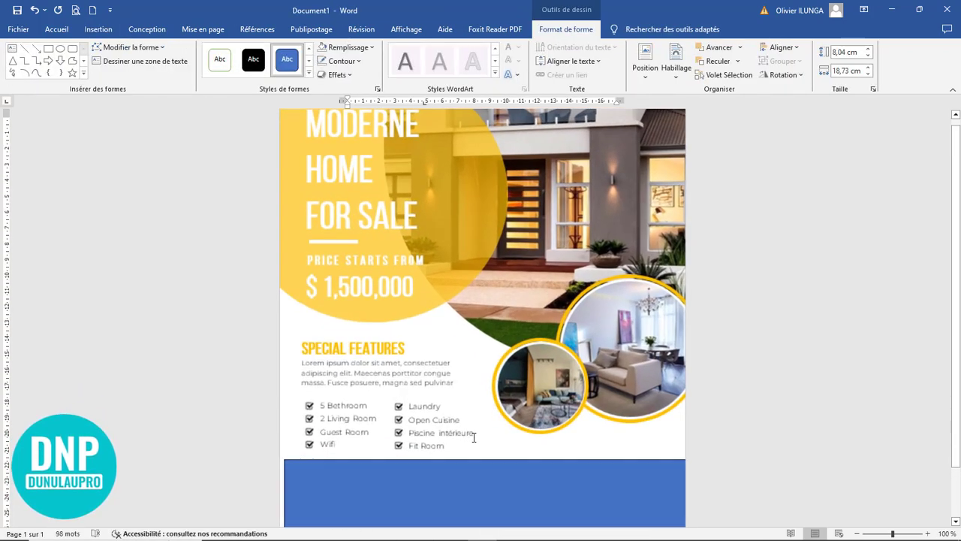
{"action": "left_click_drag", "start_coordinate": [487, 398], "coordinate": [488, 415]}
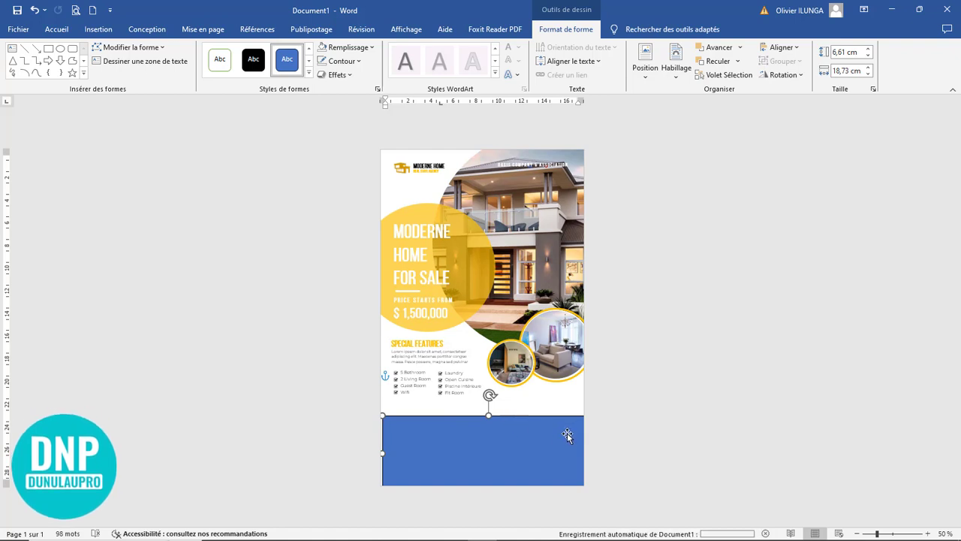
Edit the points of the blue rectangle so its upper edge bends into a wave that dips on the left and rises on the right.
{"action": "left_click", "coordinate": [126, 47]}
{"action": "left_click", "coordinate": [143, 78]}
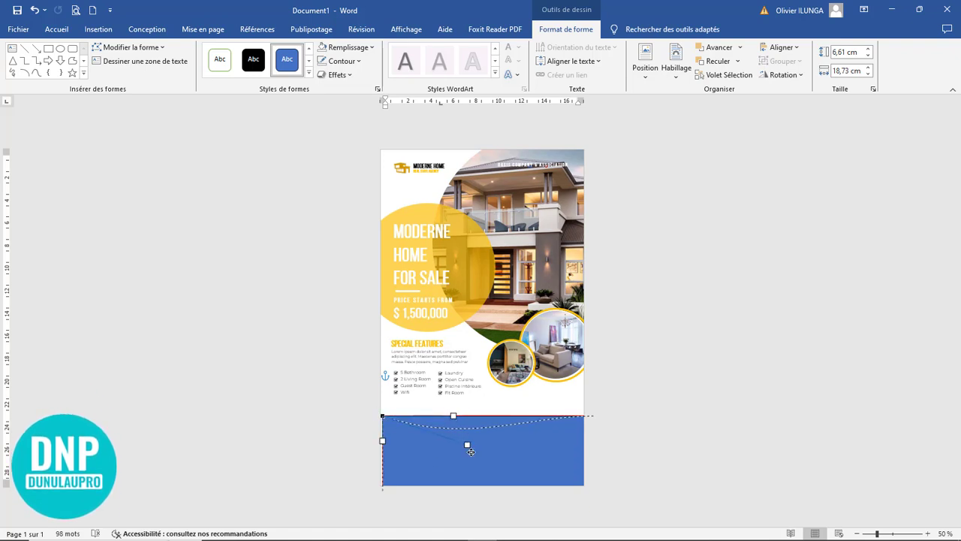
{"action": "left_click_drag", "start_coordinate": [476, 470], "coordinate": [476, 469]}
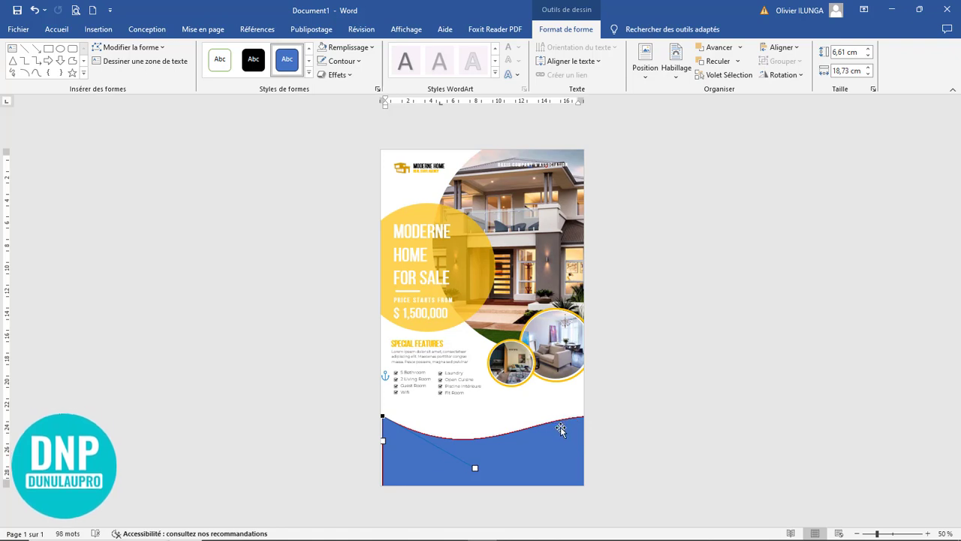
{"action": "left_click_drag", "start_coordinate": [560, 427], "coordinate": [530, 434]}
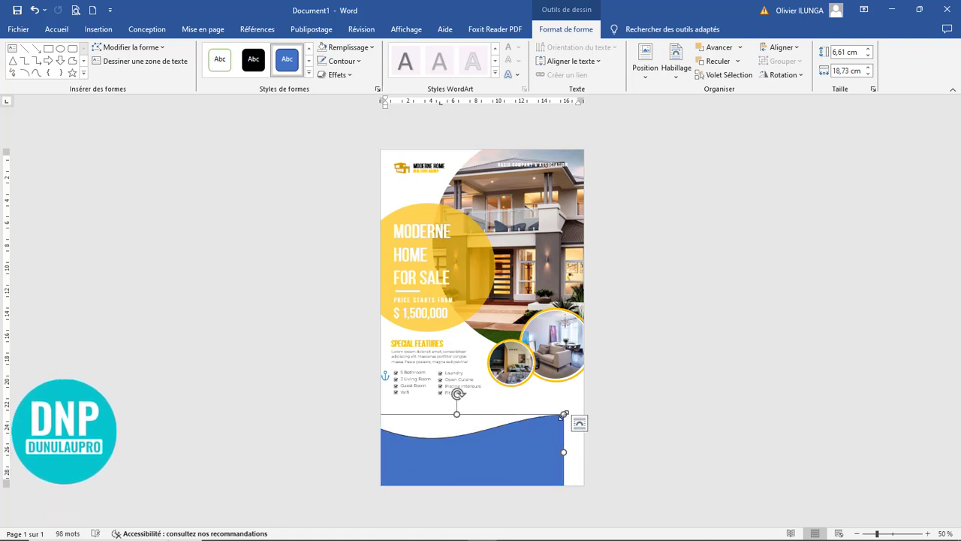
{"action": "left_click", "coordinate": [130, 47]}
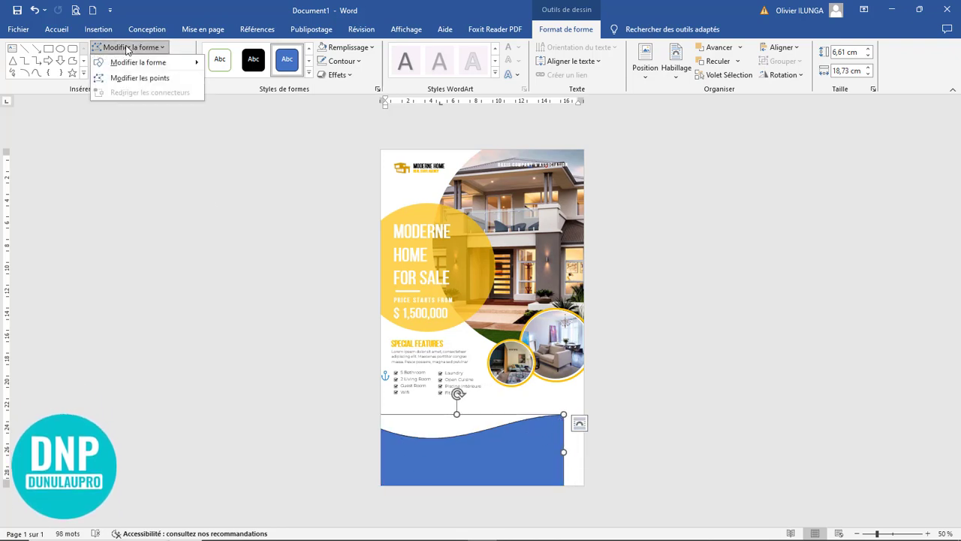
{"action": "left_click", "coordinate": [143, 91]}
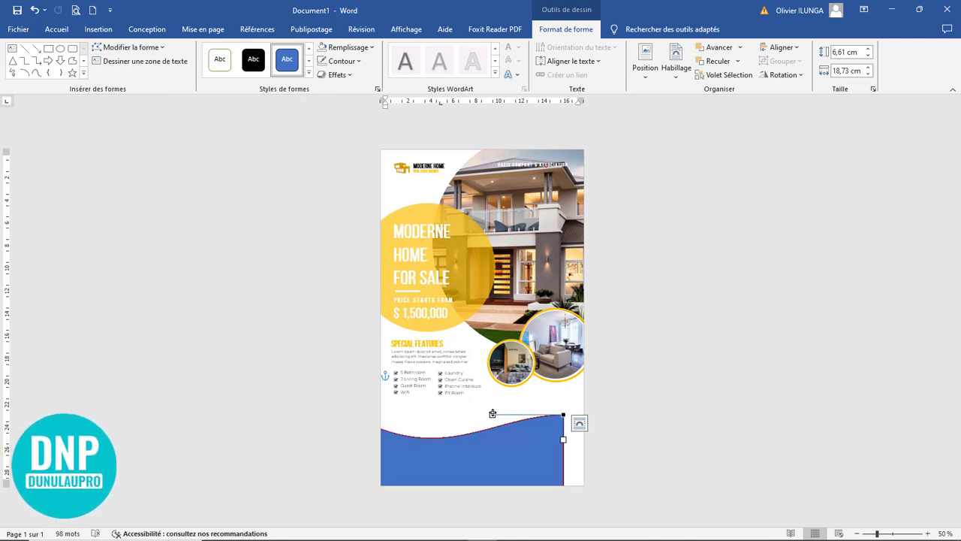
{"action": "left_click_drag", "start_coordinate": [491, 415], "coordinate": [540, 346]}
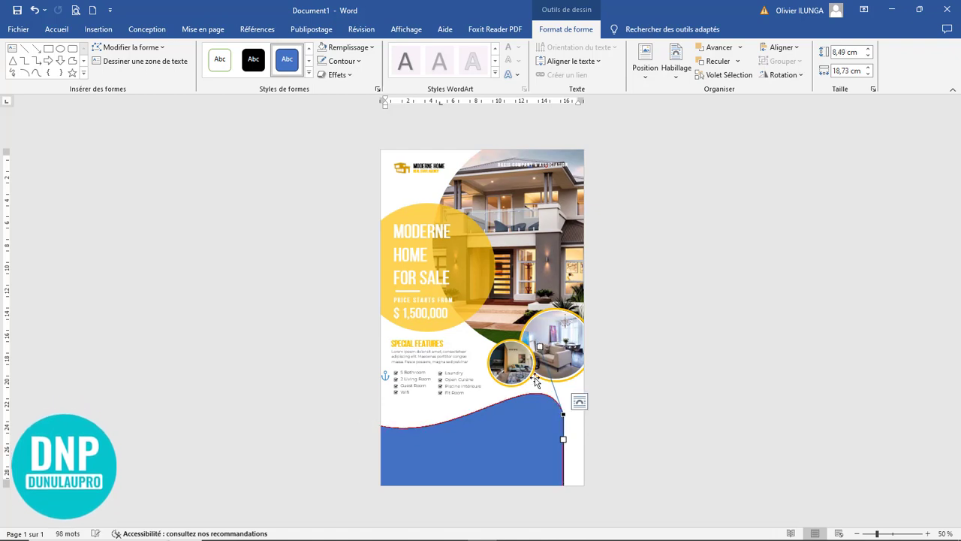
Align the wave shape with the page's left edge and extend it upward to a height of about 11.14 cm.
{"action": "left_click", "coordinate": [476, 459]}
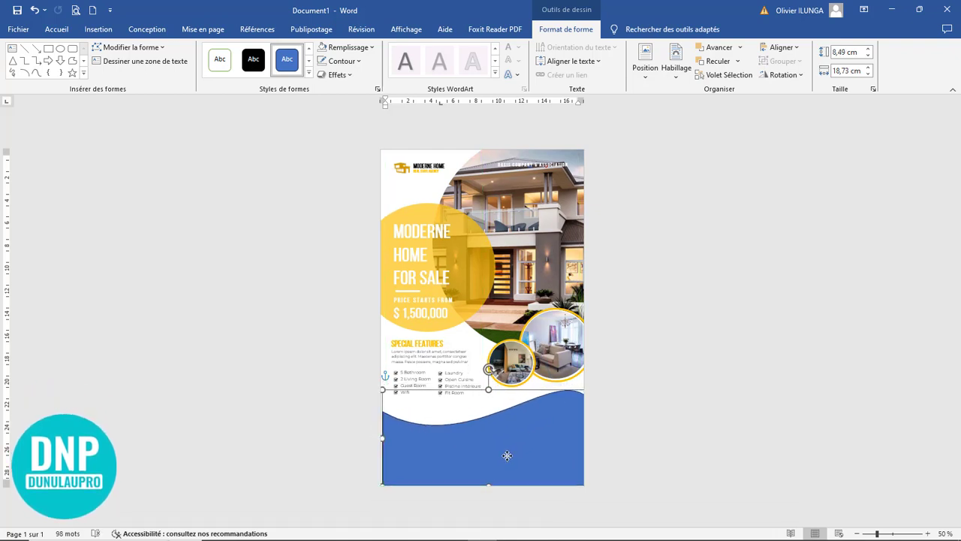
{"action": "left_click_drag", "start_coordinate": [507, 455], "coordinate": [505, 455]}
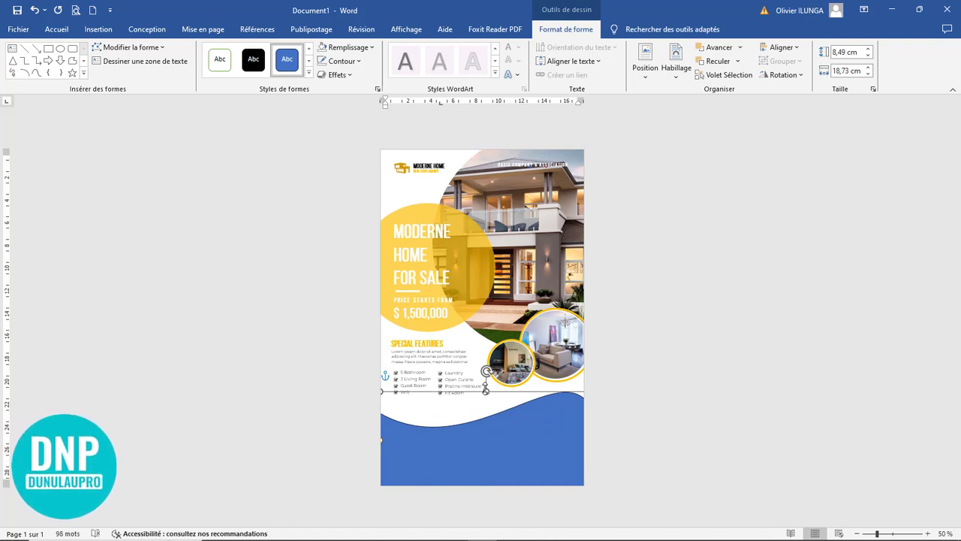
{"action": "left_click_drag", "start_coordinate": [486, 391], "coordinate": [486, 362]}
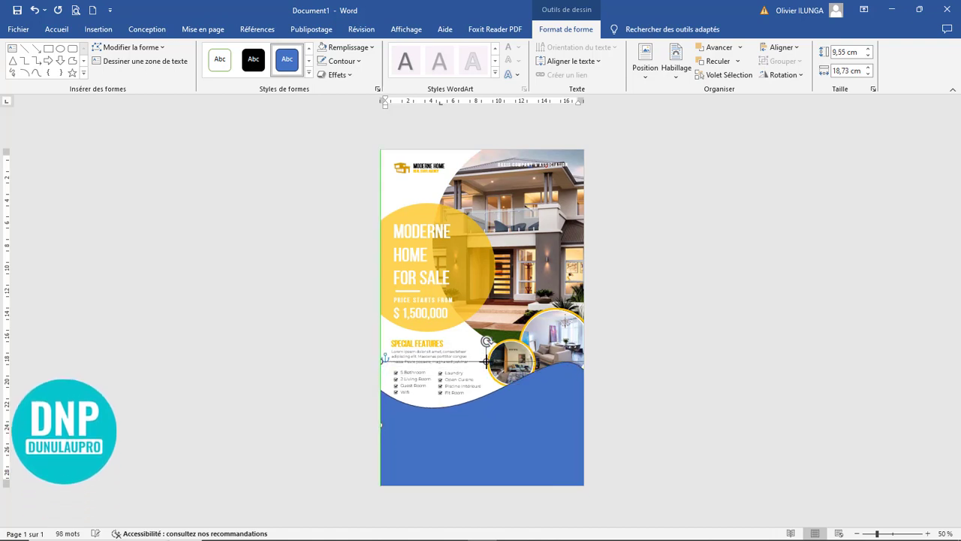
Give the wave shape a solid light grey theme fill with no outline.
{"action": "scroll", "coordinate": [496, 447], "scroll_direction": "up", "scroll_amount": 7}
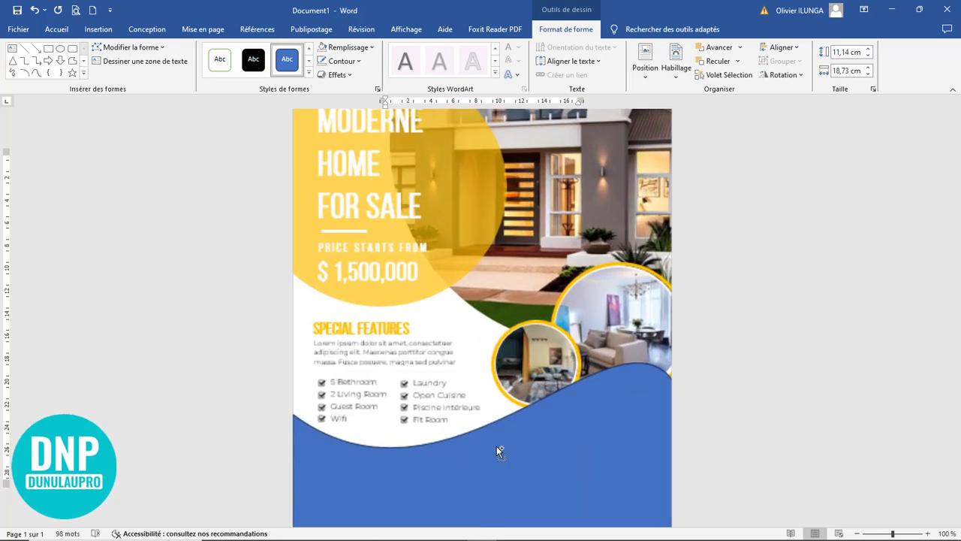
{"action": "scroll", "coordinate": [507, 466], "scroll_direction": "down", "scroll_amount": 2}
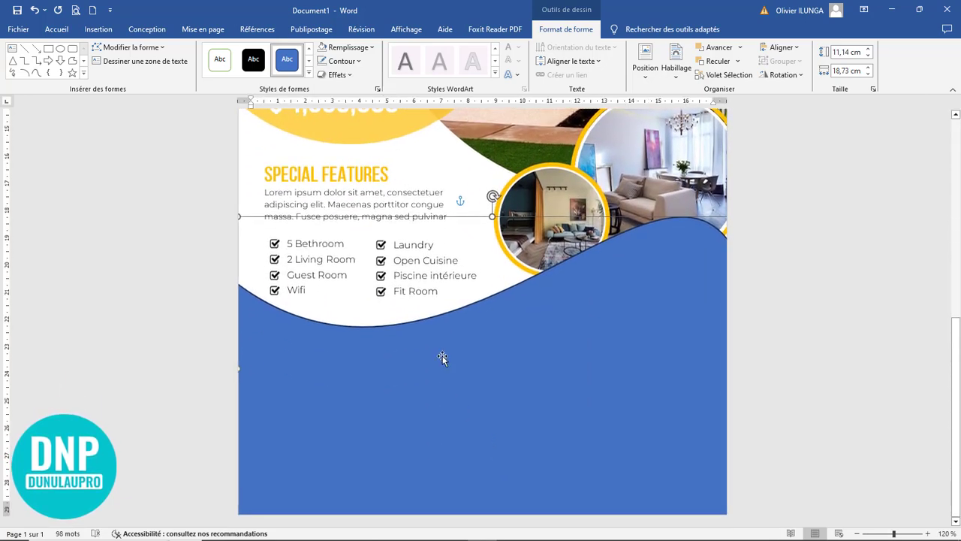
{"action": "left_click", "coordinate": [346, 46]}
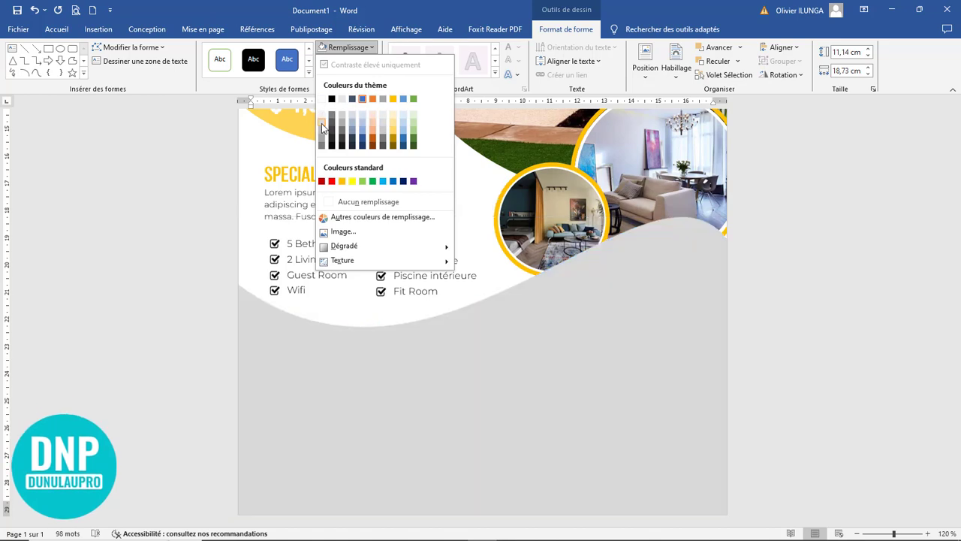
{"action": "left_click", "coordinate": [321, 124]}
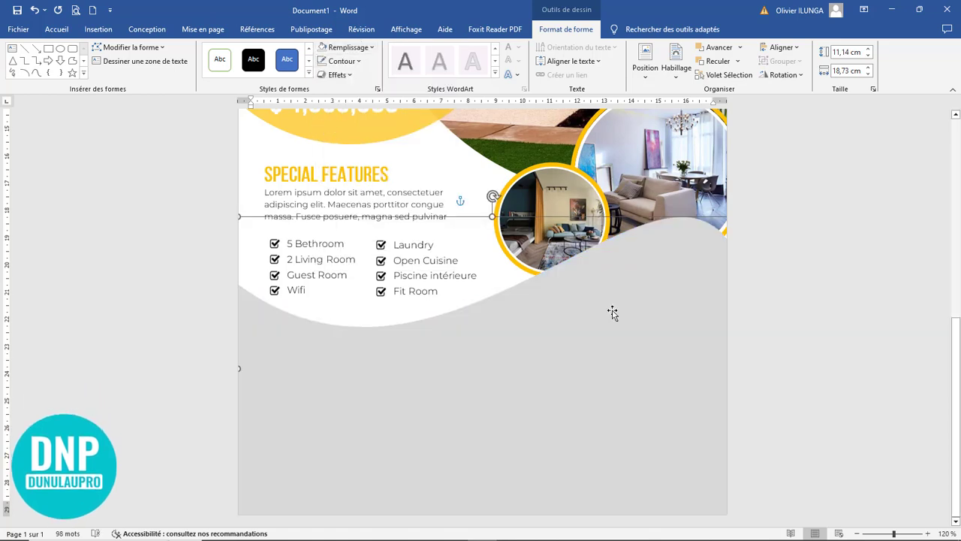
Send the grey wave shape to the back behind the circular photos and set its fill transparency to 69 %.
{"action": "left_click", "coordinate": [737, 62]}
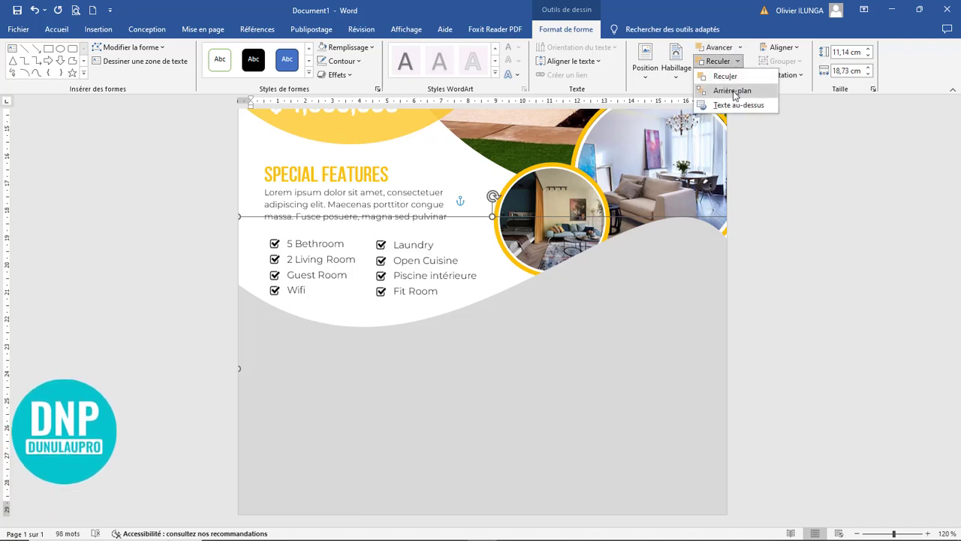
{"action": "left_click", "coordinate": [734, 91]}
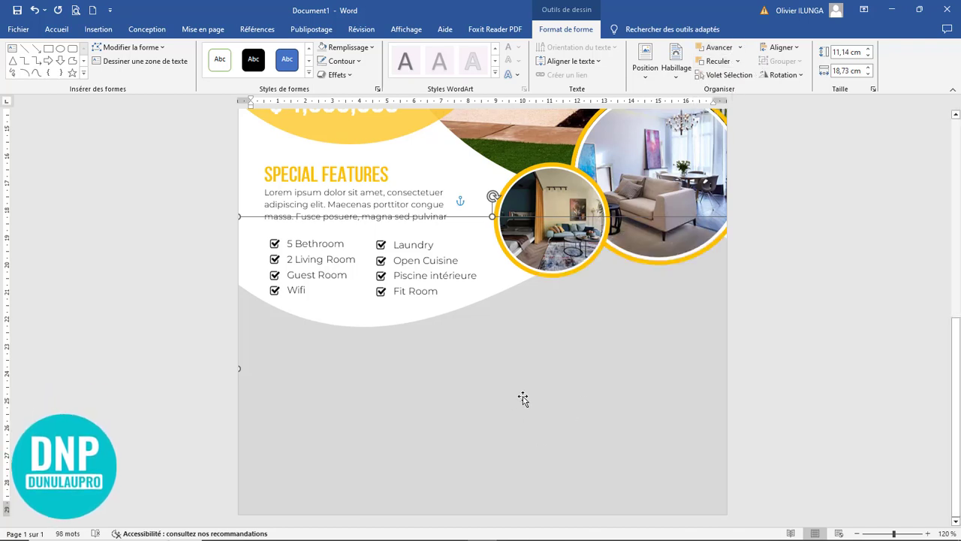
{"action": "left_click", "coordinate": [378, 89]}
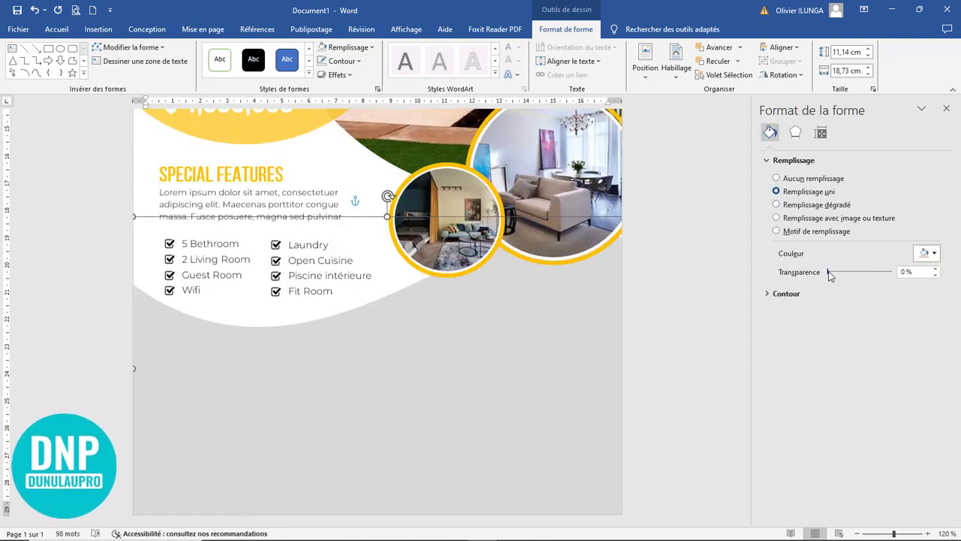
{"action": "left_click_drag", "start_coordinate": [828, 275], "coordinate": [883, 275]}
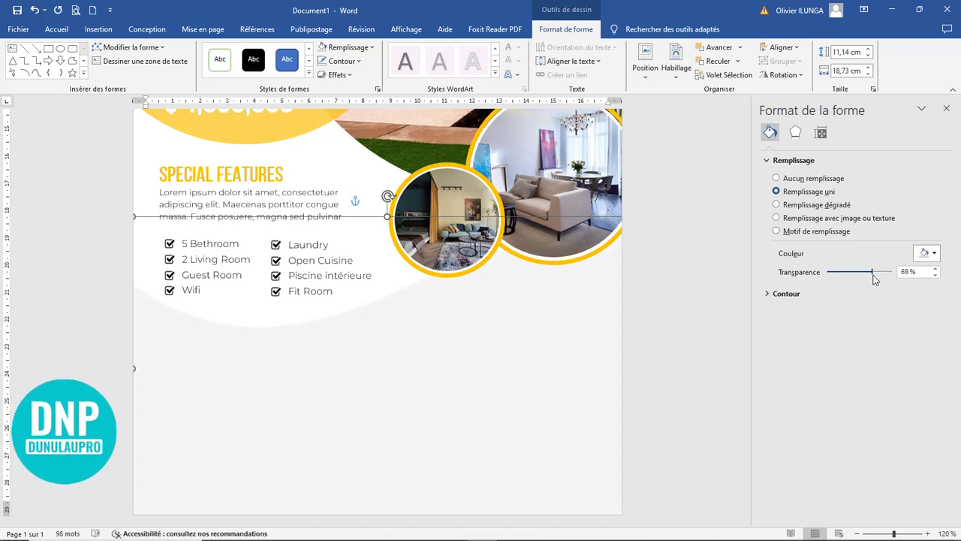
{"action": "left_click", "coordinate": [390, 368]}
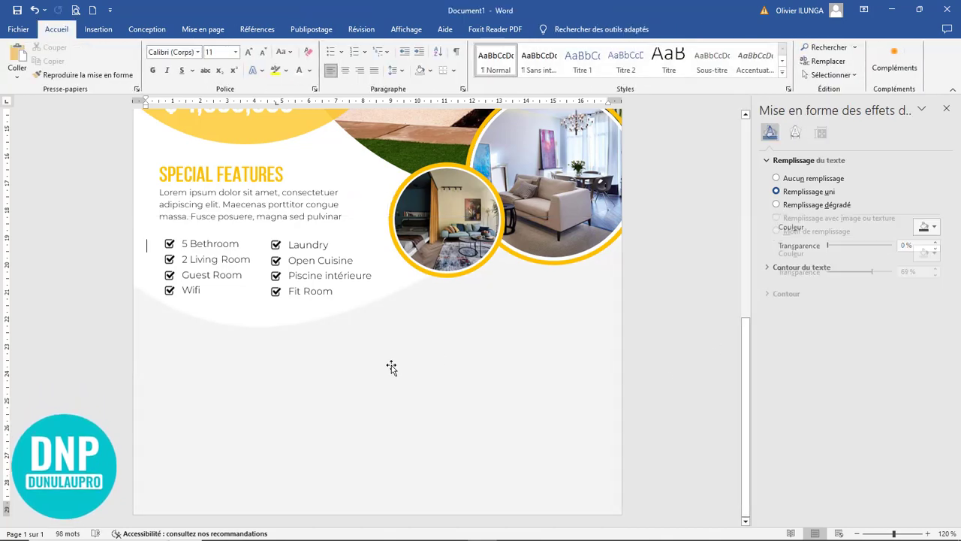
Draw an ellipse about 10.37 cm wide and 7.12 cm high in the flyer's lower-left area and close the text-effects formatting pane.
{"action": "scroll", "coordinate": [390, 371], "scroll_direction": "down", "scroll_amount": 11, "text": "ctrl"}
{"action": "scroll", "coordinate": [390, 379], "scroll_direction": "up", "scroll_amount": 5, "text": "ctrl"}
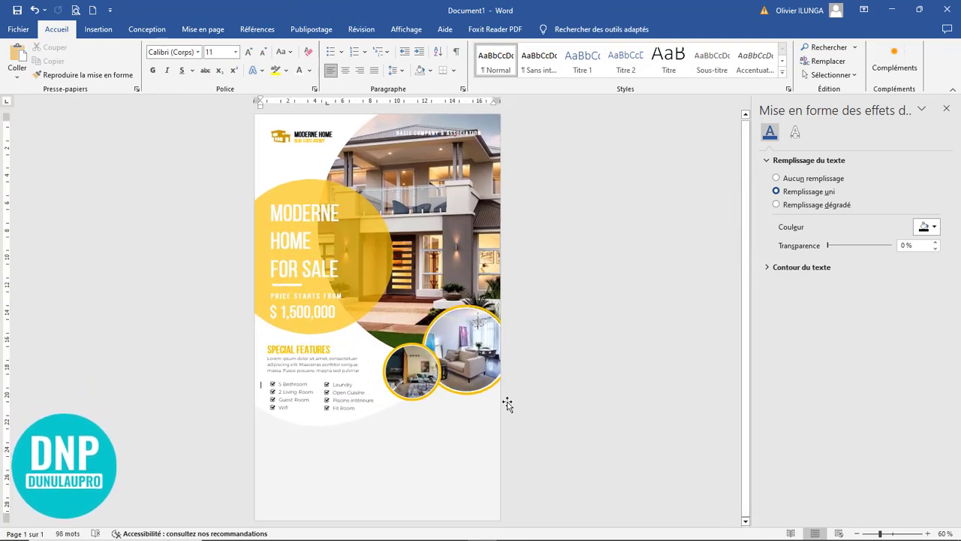
{"action": "scroll", "coordinate": [508, 403], "scroll_direction": "down", "scroll_amount": 4, "text": "ctrl"}
{"action": "scroll", "coordinate": [508, 403], "scroll_direction": "up", "scroll_amount": 7, "text": "ctrl"}
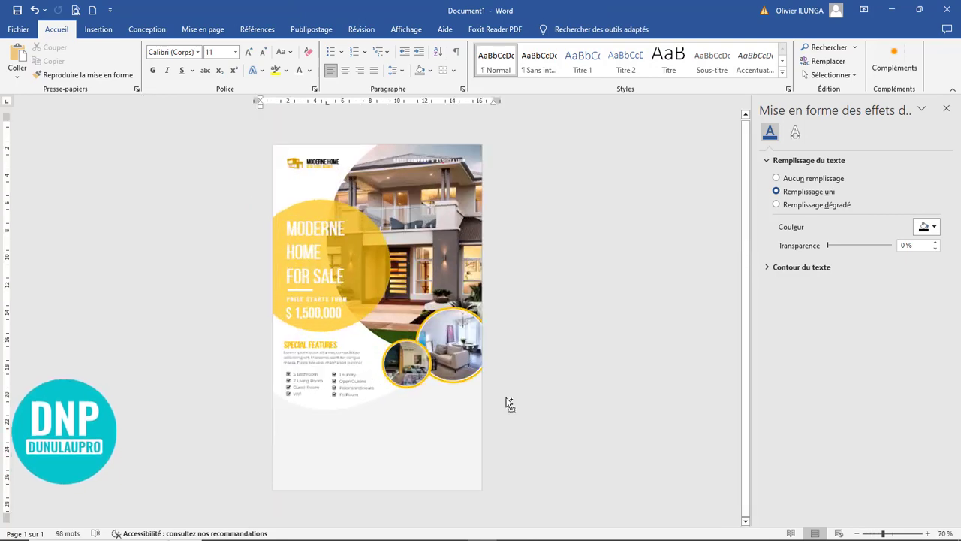
{"action": "scroll", "coordinate": [451, 394], "scroll_direction": "down", "scroll_amount": 2}
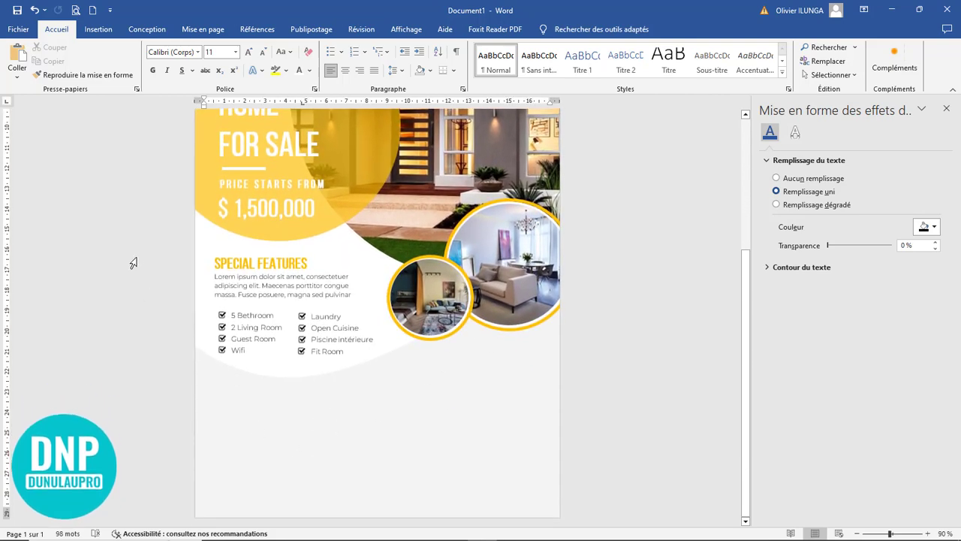
{"action": "left_click", "coordinate": [98, 29]}
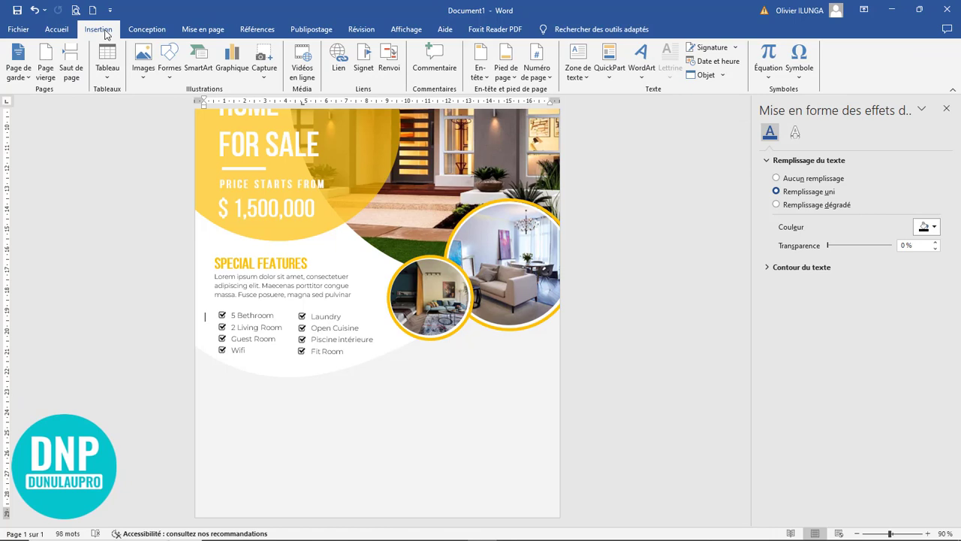
{"action": "left_click", "coordinate": [172, 73]}
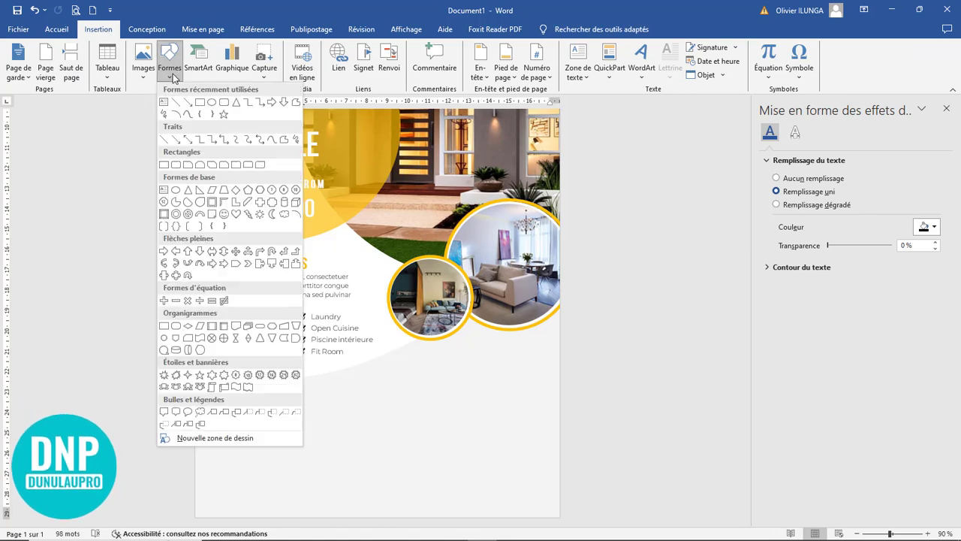
{"action": "left_click", "coordinate": [211, 103]}
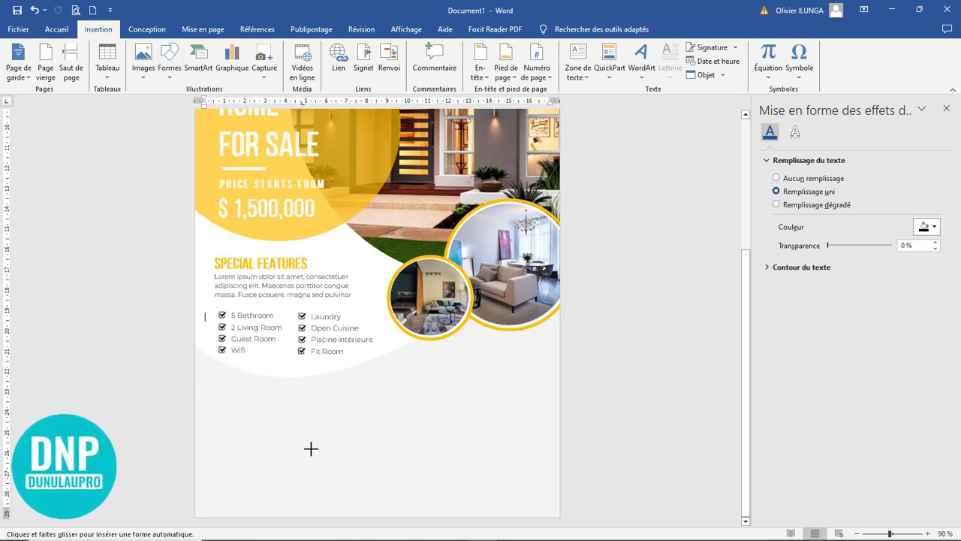
{"action": "left_click_drag", "start_coordinate": [204, 390], "coordinate": [414, 536]}
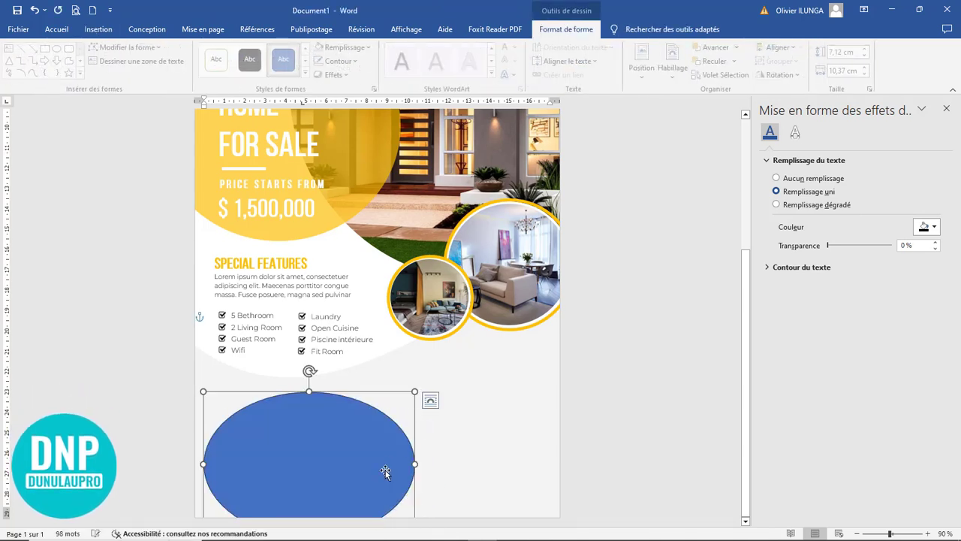
{"action": "left_click", "coordinate": [946, 108]}
Stretch the ellipse to about 16.99 × 9.04 cm across the page's bottom-left corner and fill it with the standard orange-yellow colour.
{"action": "scroll", "coordinate": [571, 315], "scroll_direction": "down", "scroll_amount": 6}
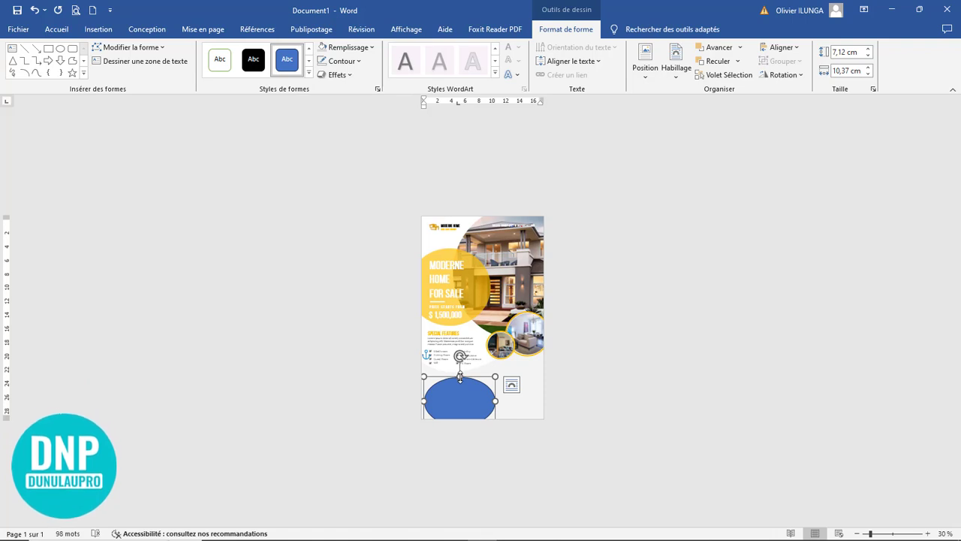
{"action": "left_click_drag", "start_coordinate": [424, 399], "coordinate": [389, 396]}
{"action": "left_click_drag", "start_coordinate": [479, 406], "coordinate": [476, 423]}
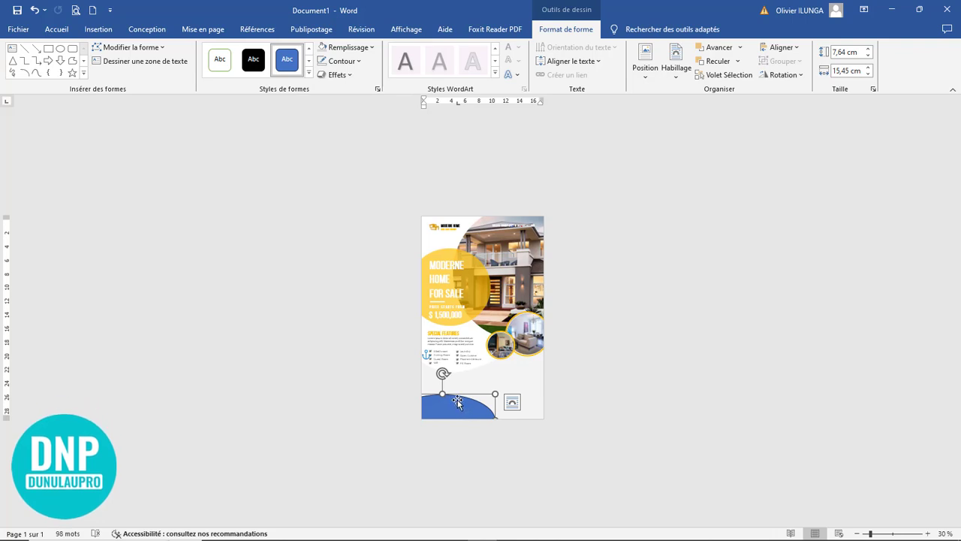
{"action": "left_click_drag", "start_coordinate": [455, 402], "coordinate": [472, 407]}
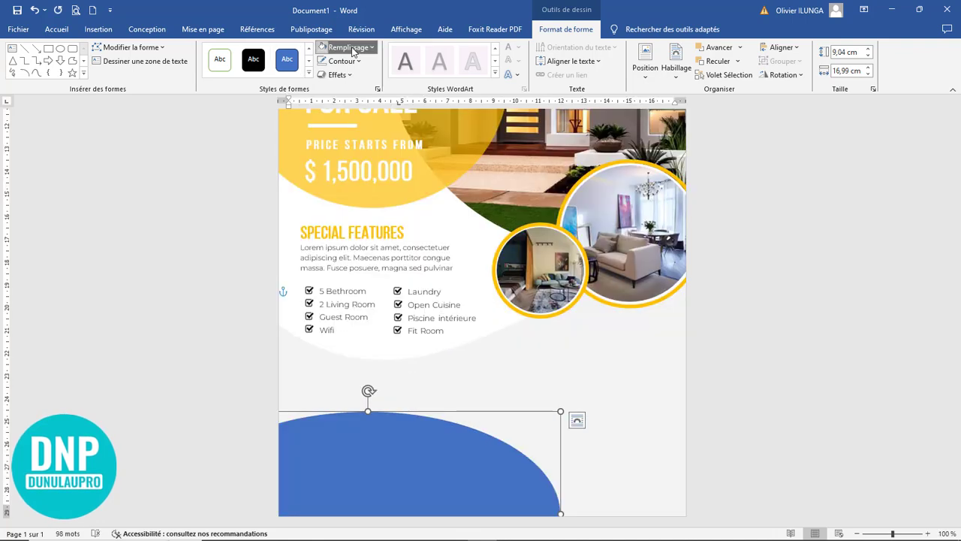
{"action": "left_click", "coordinate": [348, 47]}
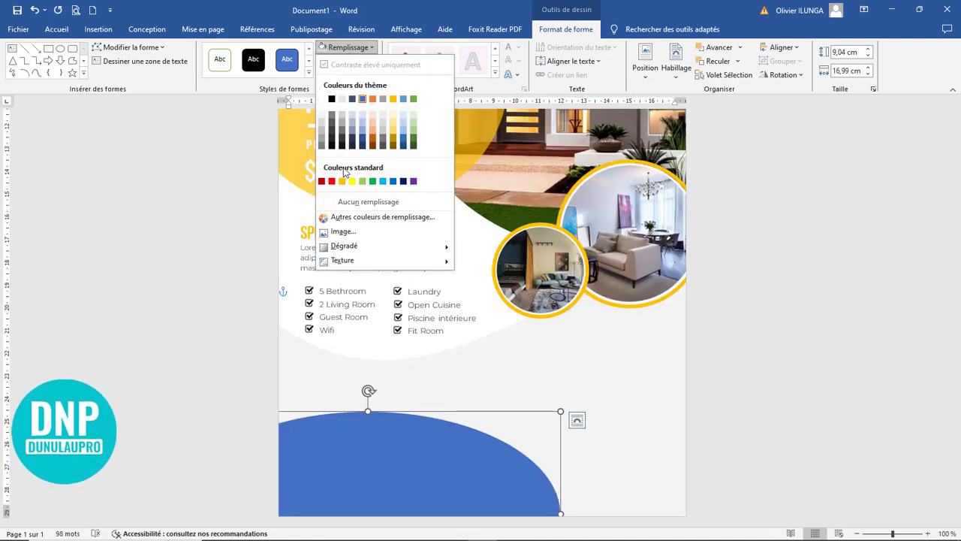
{"action": "left_click", "coordinate": [342, 181]}
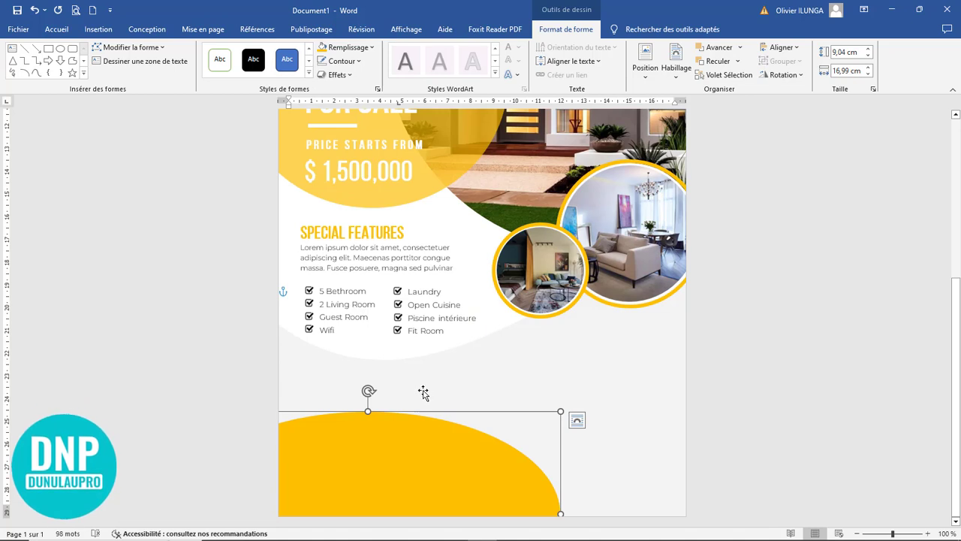
Duplicate the lorem ipsum paragraph below the features list and enlarge the copy's text box to about 7.57 × 2.04 cm to show four lines.
{"action": "left_click", "coordinate": [372, 247]}
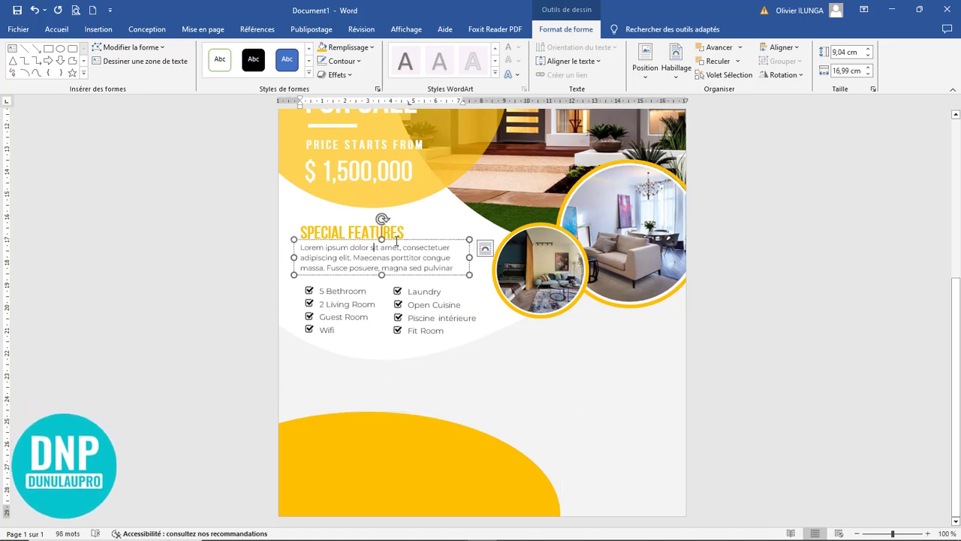
{"action": "left_click_drag", "start_coordinate": [398, 251], "coordinate": [401, 331]}
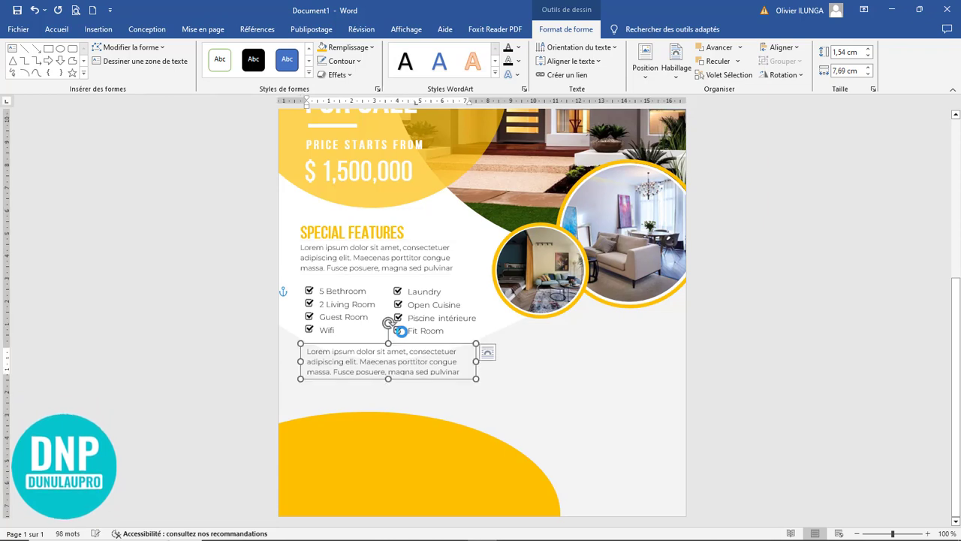
{"action": "left_click", "coordinate": [447, 398]}
{"action": "left_click", "coordinate": [419, 352]}
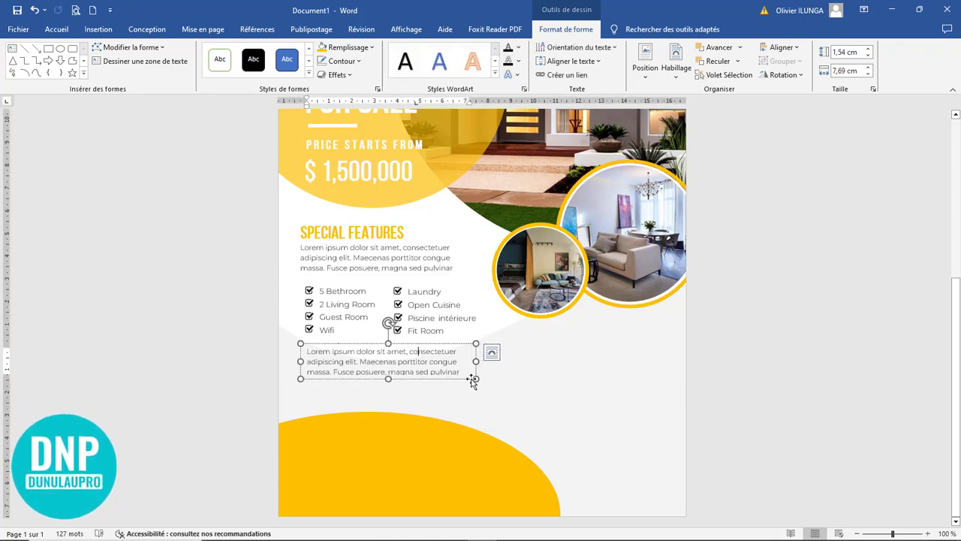
{"action": "left_click_drag", "start_coordinate": [476, 379], "coordinate": [472, 391]}
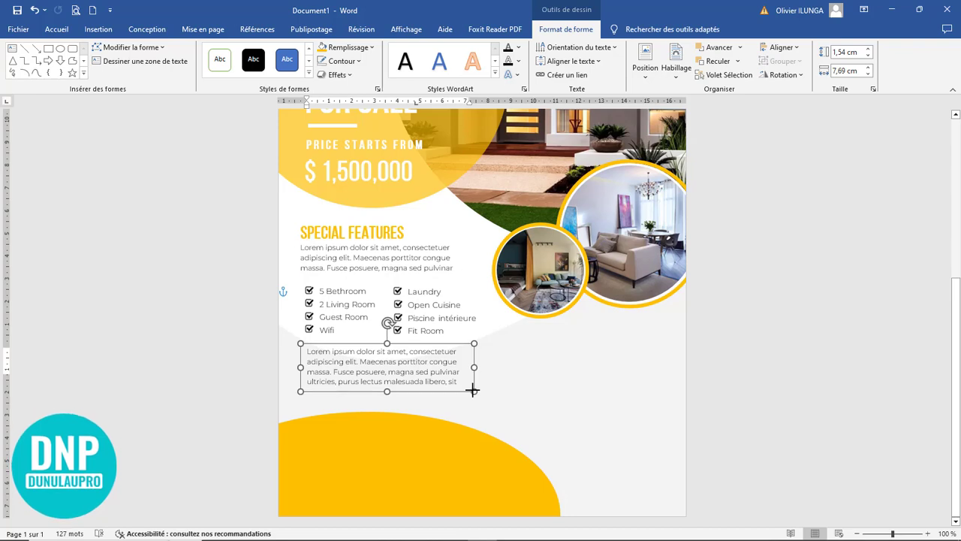
{"action": "left_click", "coordinate": [487, 415]}
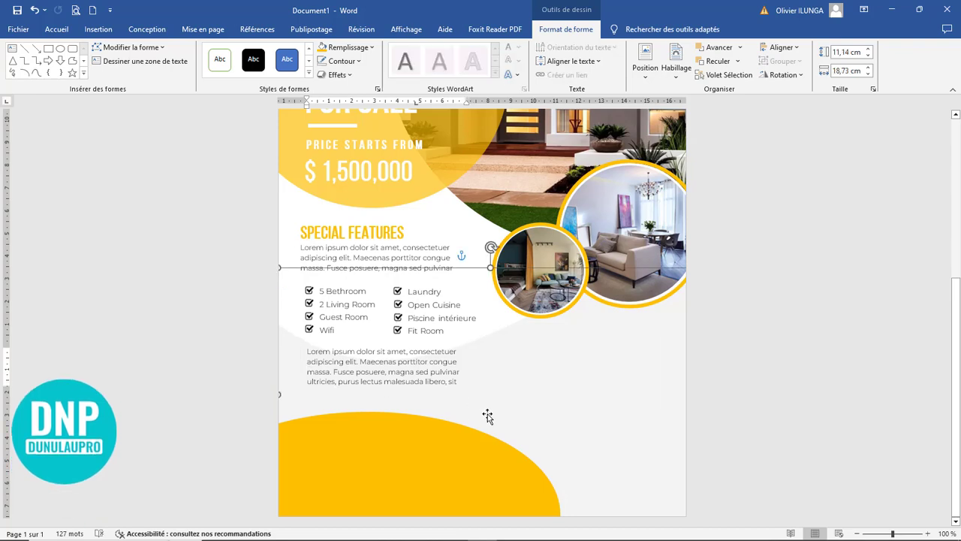
Draw a rounded rectangle about 7.77 × 2.07 cm below the copied paragraph, overlapping the top of the yellow ellipse.
{"action": "left_click", "coordinate": [380, 375]}
{"action": "scroll", "coordinate": [544, 395], "scroll_direction": "down", "scroll_amount": 5, "text": "ctrl"}
{"action": "scroll", "coordinate": [543, 396], "scroll_direction": "up", "scroll_amount": 9, "text": "ctrl"}
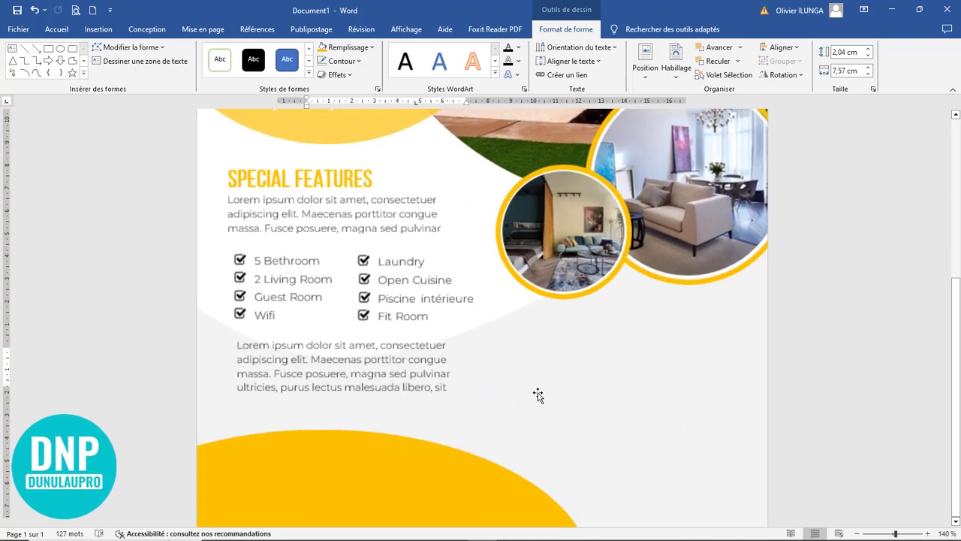
{"action": "scroll", "coordinate": [484, 381], "scroll_direction": "down", "scroll_amount": 2}
{"action": "scroll", "coordinate": [473, 377], "scroll_direction": "up", "scroll_amount": 1}
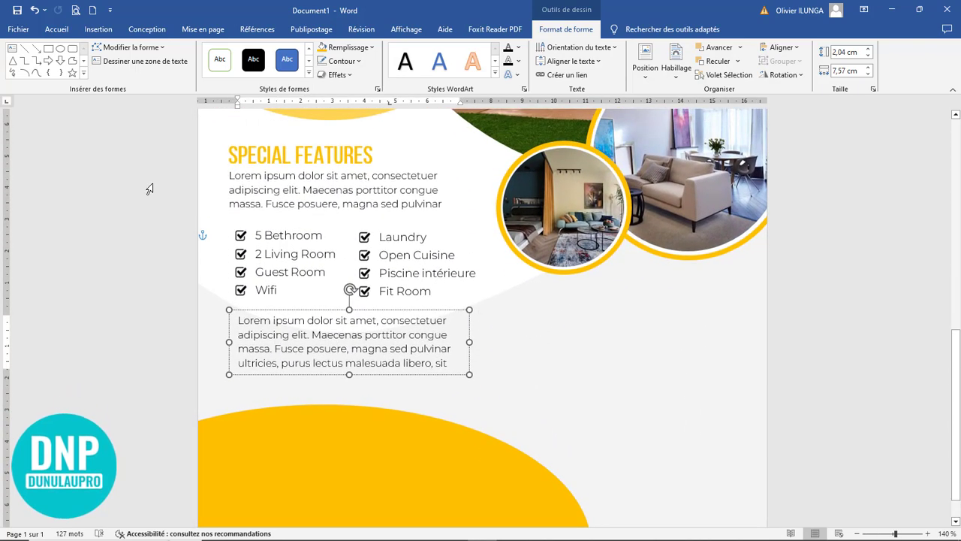
{"action": "left_click", "coordinate": [99, 29]}
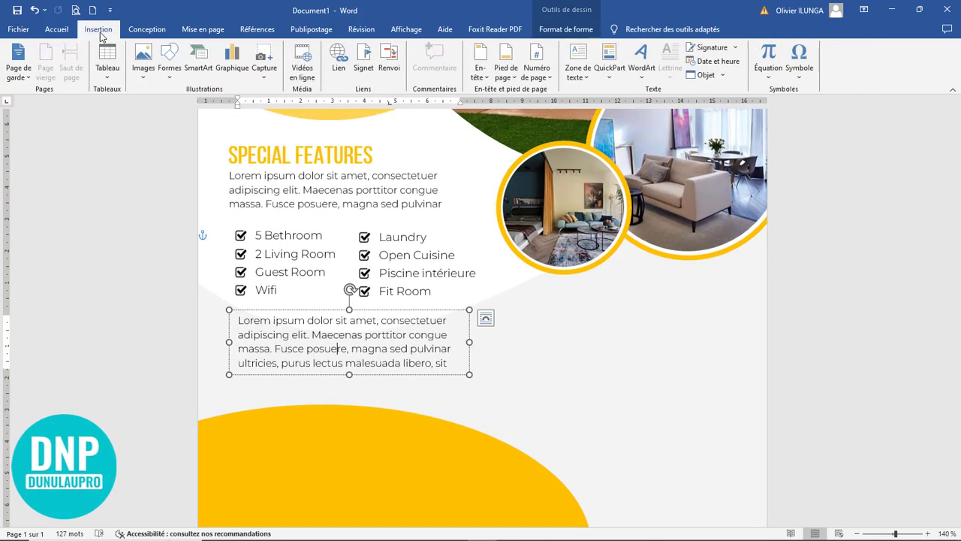
{"action": "left_click", "coordinate": [167, 72]}
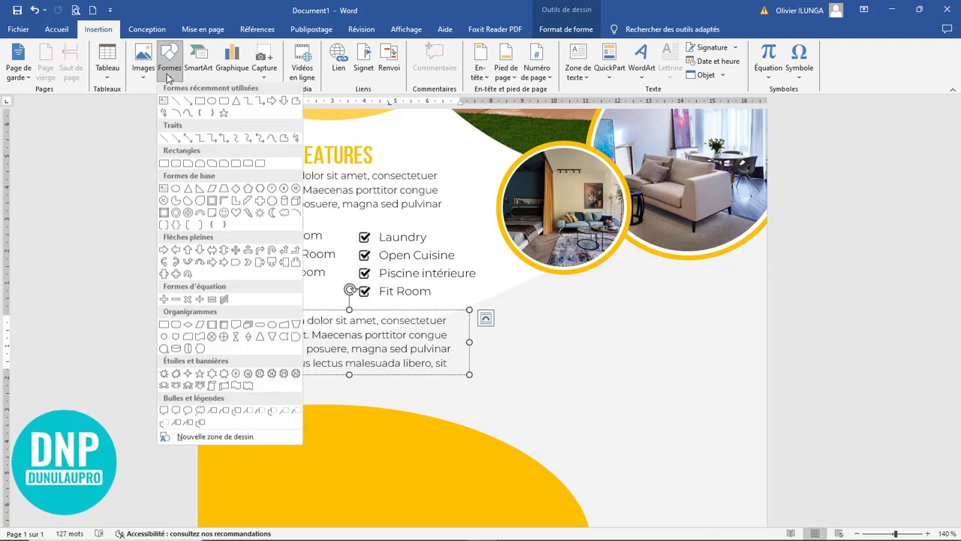
{"action": "left_click", "coordinate": [224, 107]}
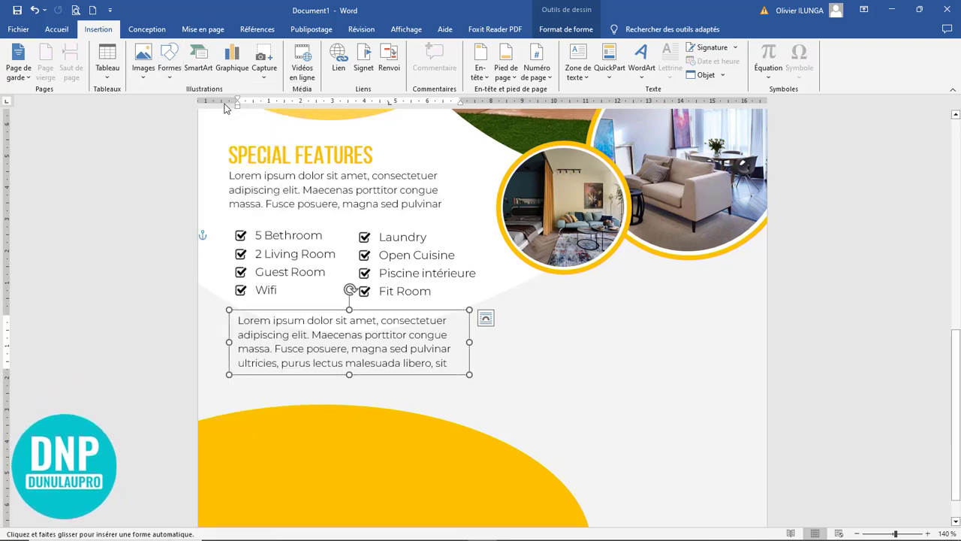
{"action": "left_click_drag", "start_coordinate": [235, 390], "coordinate": [481, 452]}
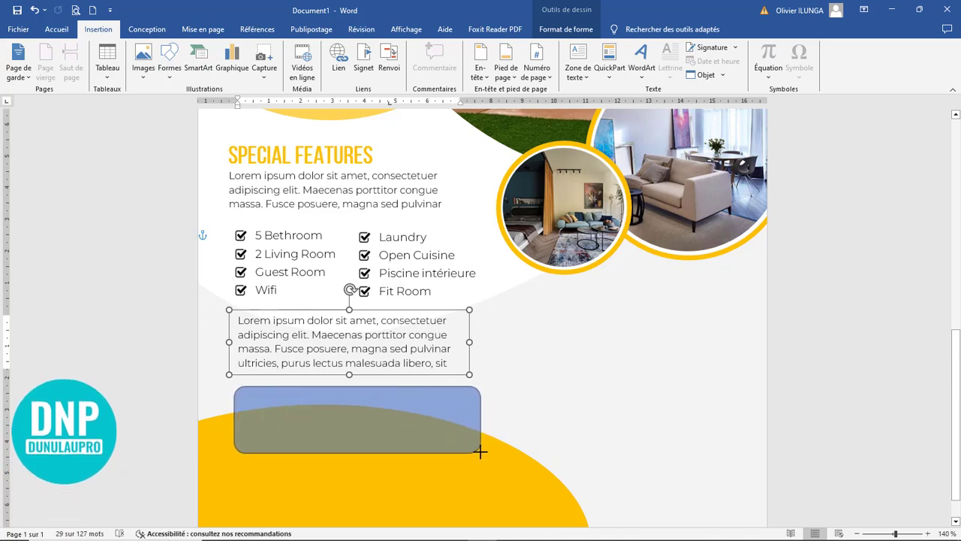
{"action": "left_click_drag", "start_coordinate": [314, 431], "coordinate": [310, 429]}
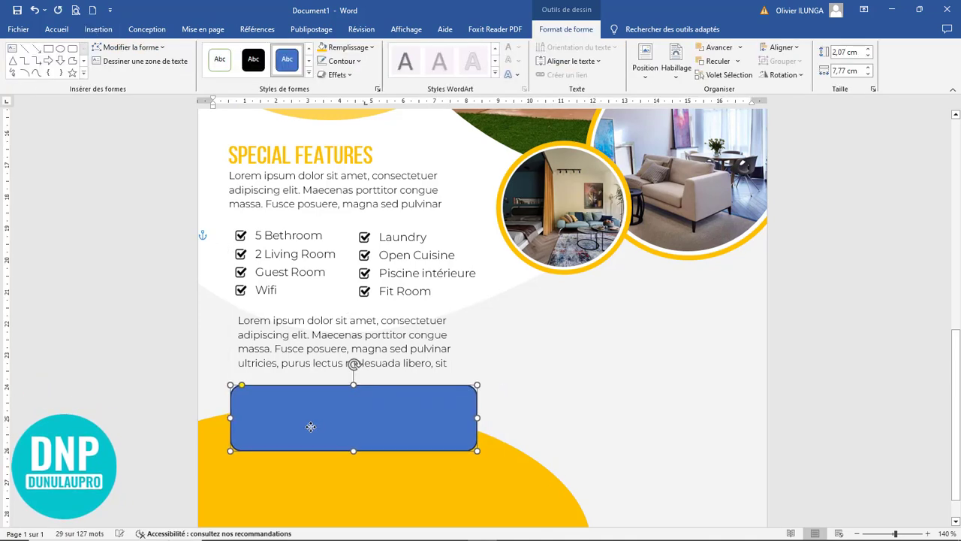
Round the rectangle's corners fully into a pill shape and fill it with black.
{"action": "left_click_drag", "start_coordinate": [241, 384], "coordinate": [262, 385]}
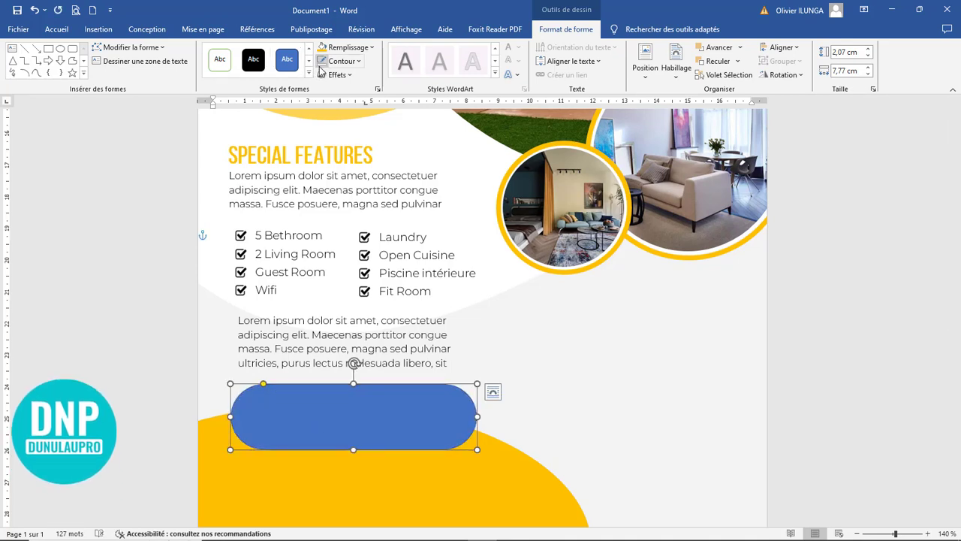
{"action": "left_click", "coordinate": [341, 47]}
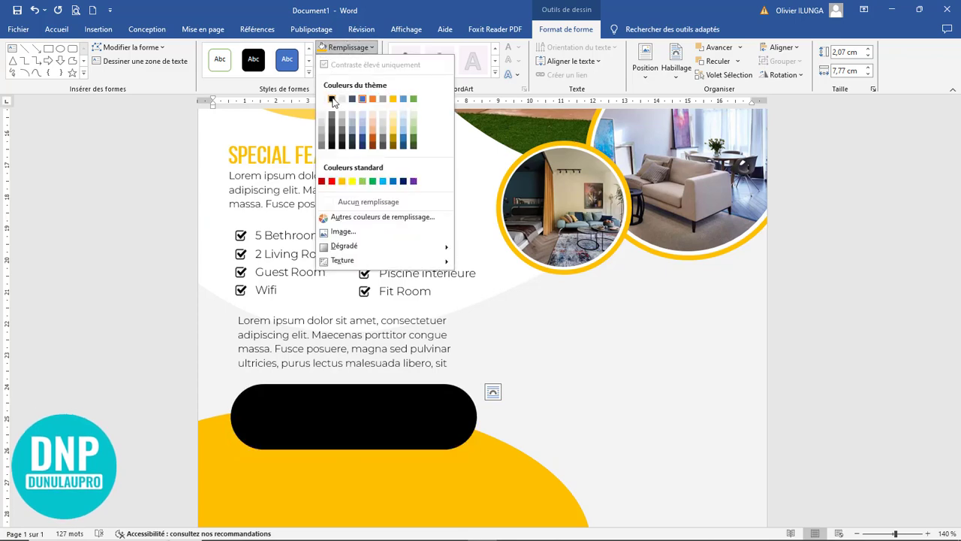
{"action": "left_click", "coordinate": [331, 98]}
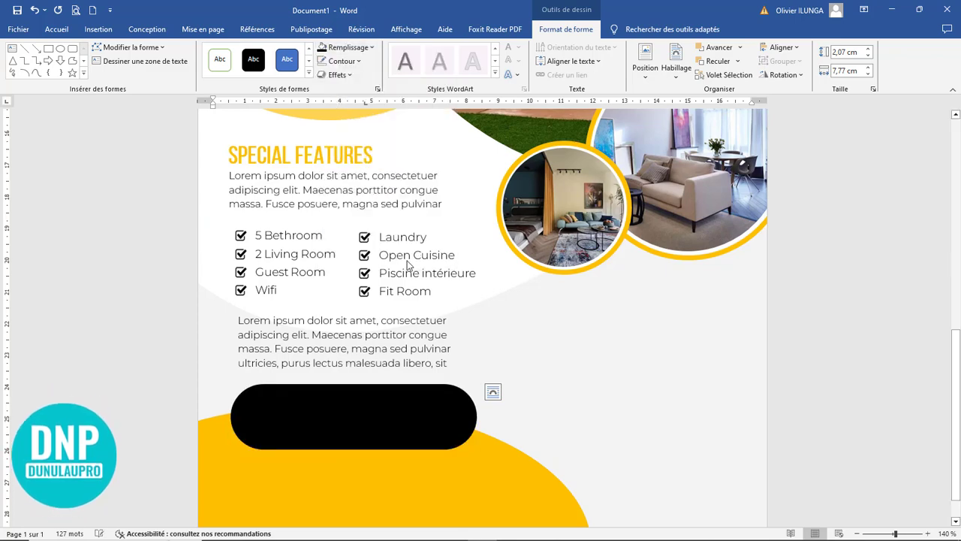
{"action": "left_click", "coordinate": [579, 365]}
Widen the black pill shape toward the right to about 8.89 cm.
{"action": "scroll", "coordinate": [579, 368], "scroll_direction": "down", "scroll_amount": 3}
{"action": "scroll", "coordinate": [579, 364], "scroll_direction": "down", "scroll_amount": 8}
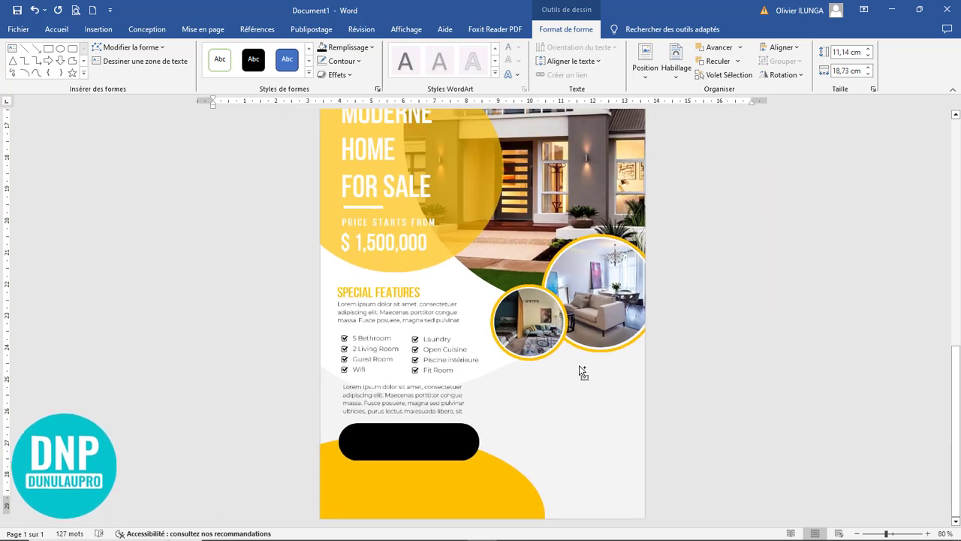
{"action": "scroll", "coordinate": [579, 365], "scroll_direction": "up", "scroll_amount": 6}
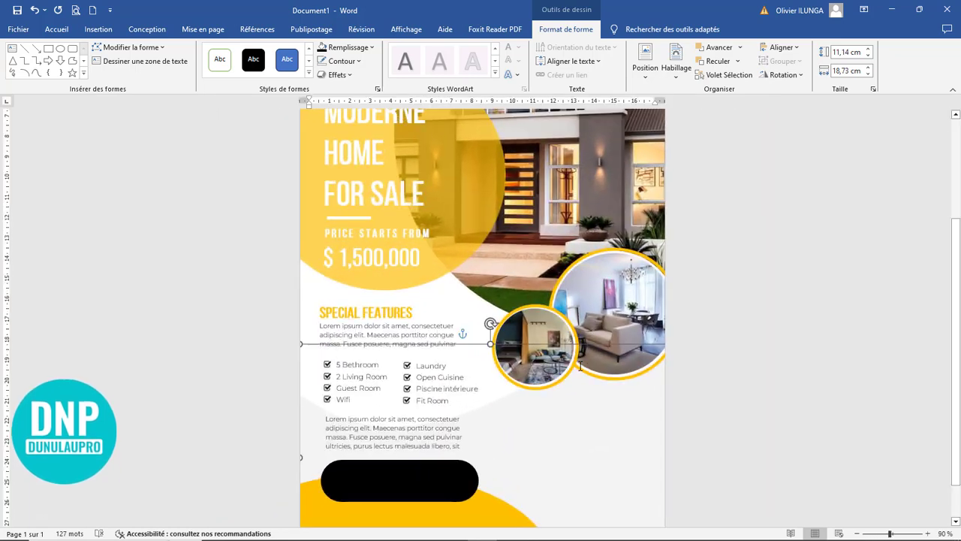
{"action": "scroll", "coordinate": [555, 375], "scroll_direction": "down", "scroll_amount": 2}
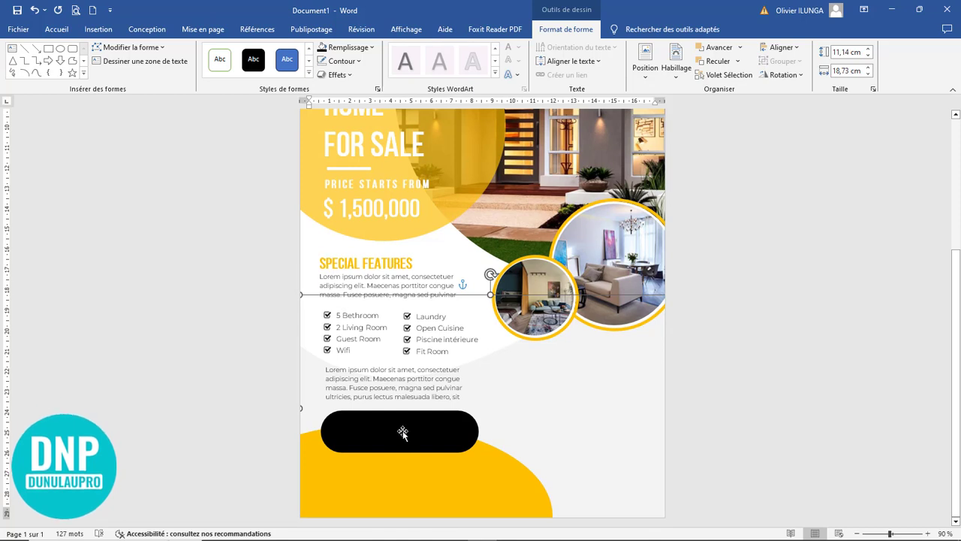
{"action": "left_click", "coordinate": [460, 443]}
{"action": "left_click_drag", "start_coordinate": [478, 431], "coordinate": [498, 433]}
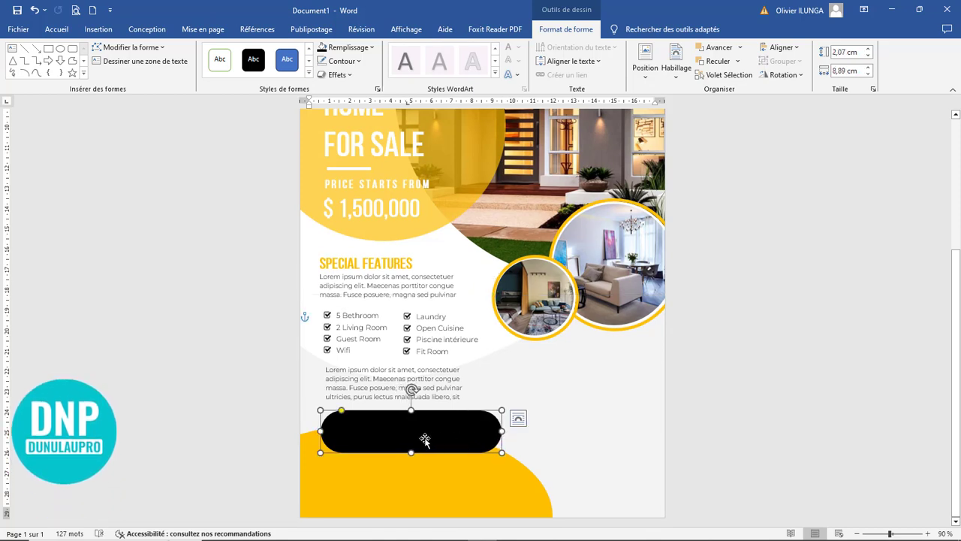
Copy the SPECIAL FEATURES heading onto the black pill shape and replace the copy's text with the contact phone number.
{"action": "left_click", "coordinate": [390, 272]}
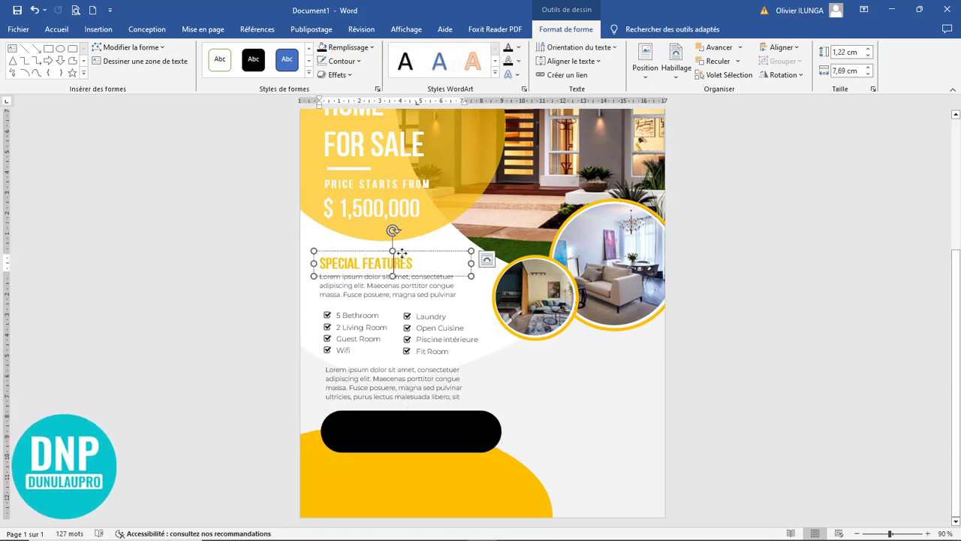
{"action": "left_click_drag", "start_coordinate": [402, 253], "coordinate": [465, 346]}
{"action": "left_click_drag", "start_coordinate": [486, 425], "coordinate": [356, 421]}
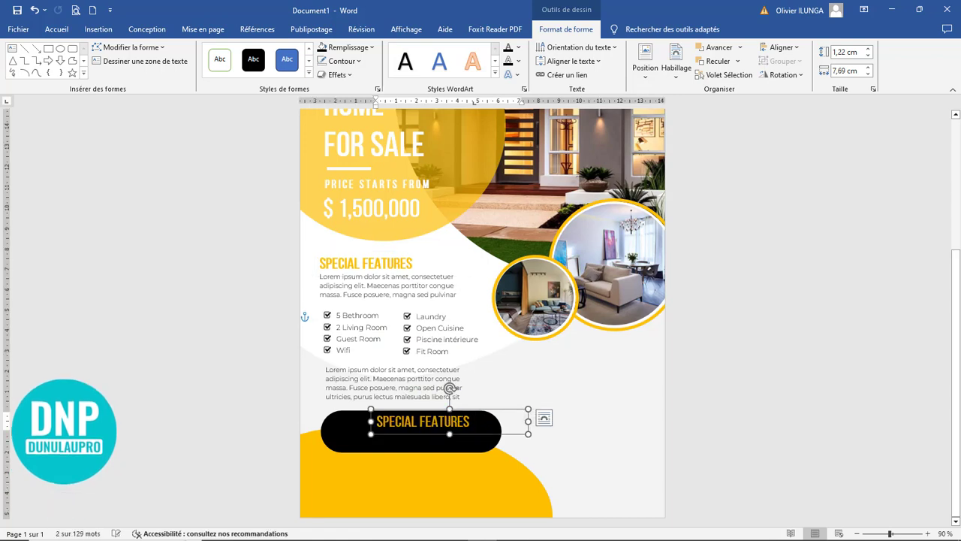
{"action": "type", "text": "000 1234 569 897"}
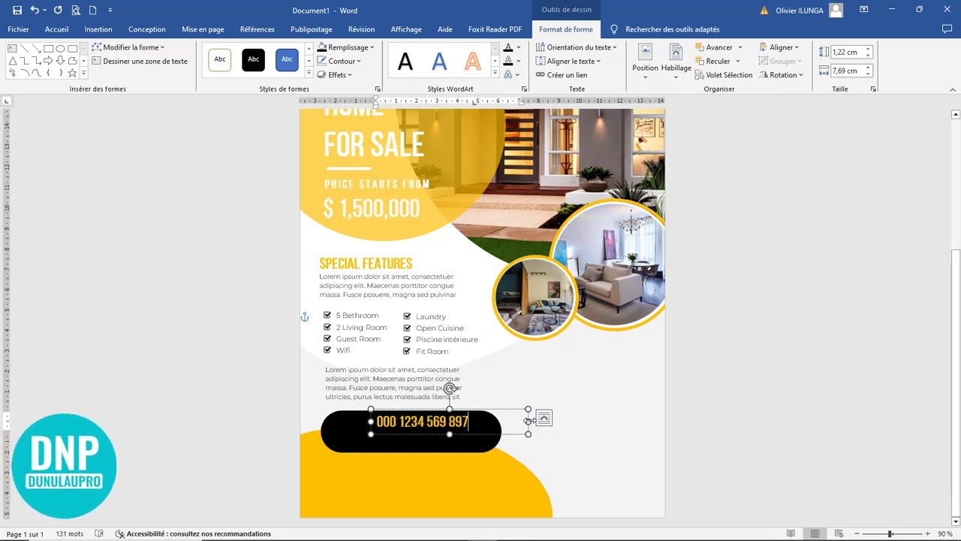
{"action": "left_click", "coordinate": [550, 441]}
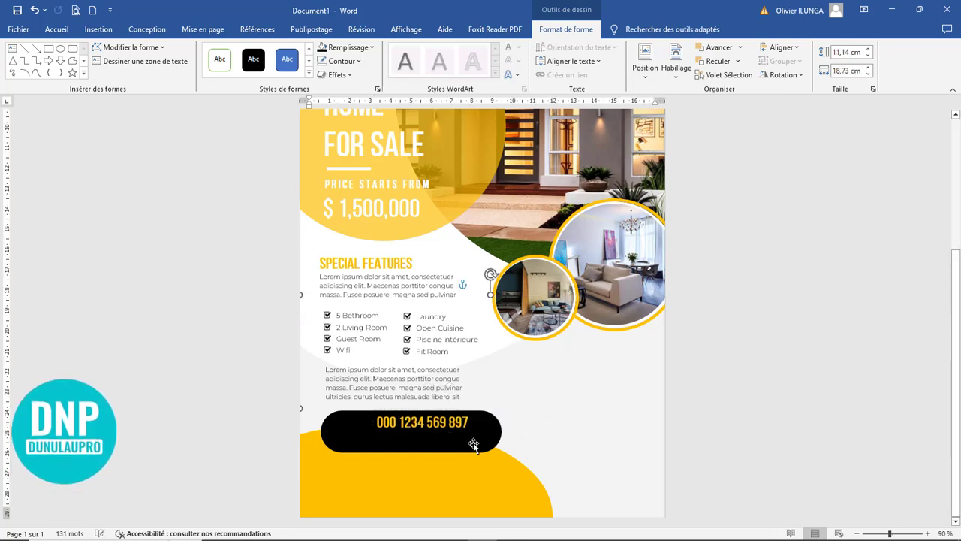
Copy the PRICE STARTS FROM text onto the black pill shape, aligned just below the phone number.
{"action": "left_click", "coordinate": [410, 433]}
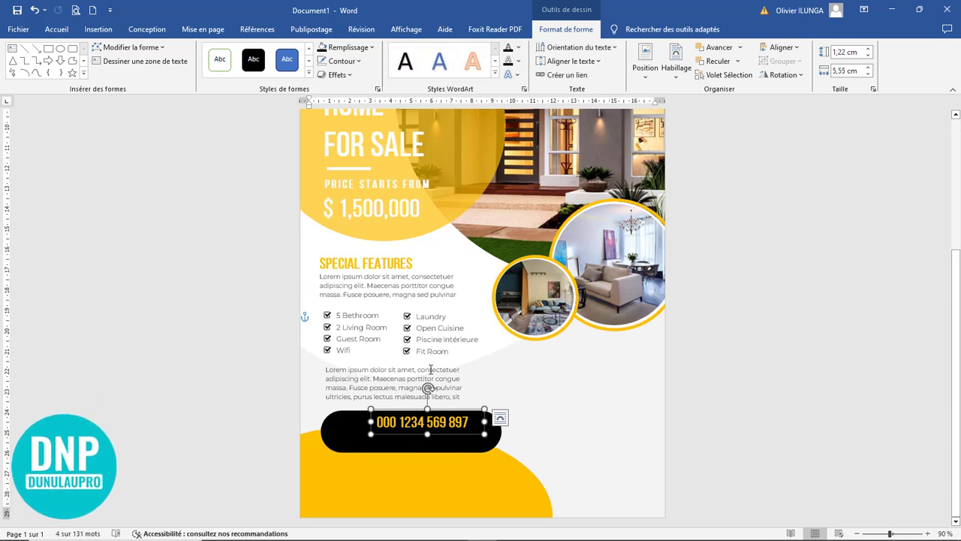
{"action": "left_click", "coordinate": [393, 183]}
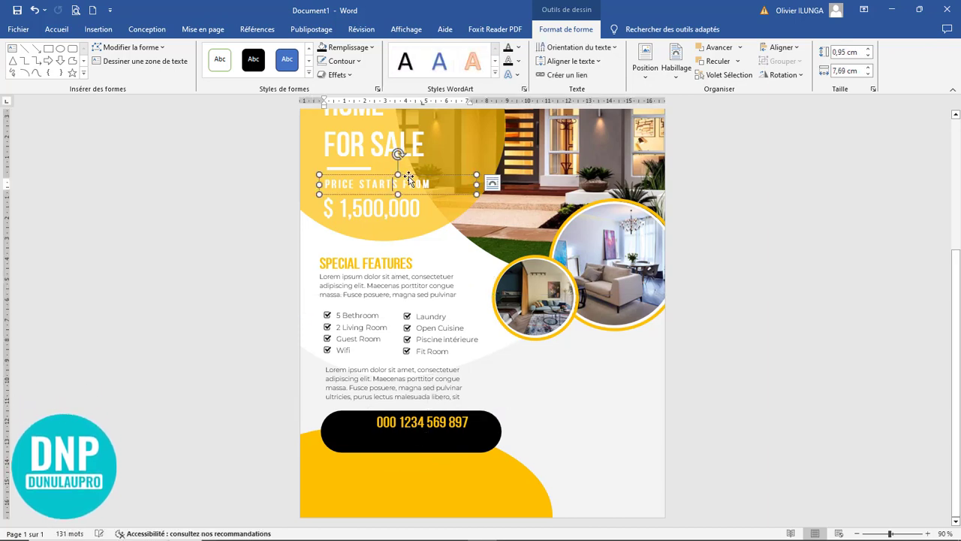
{"action": "left_click_drag", "start_coordinate": [448, 403], "coordinate": [454, 439]}
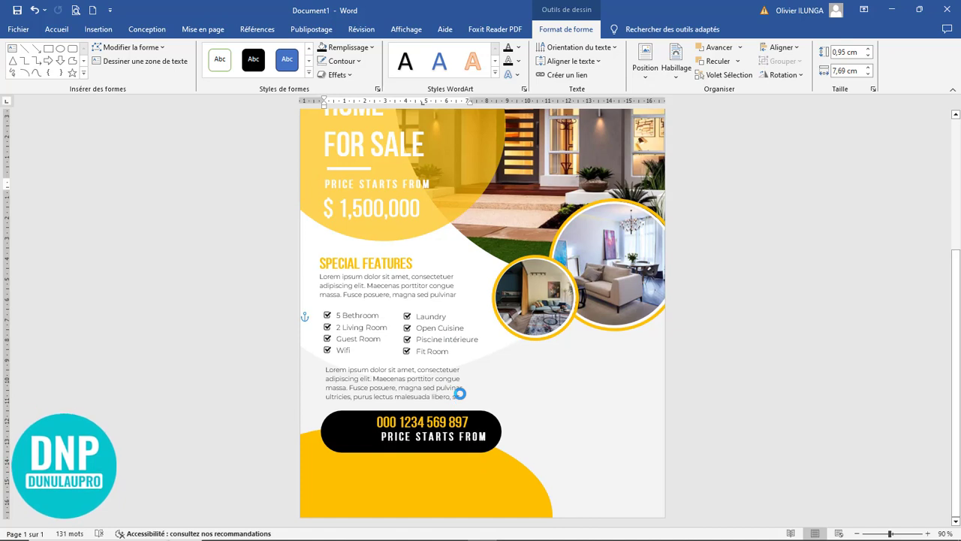
{"action": "key", "text": "Right"}
{"action": "key", "text": "Right"}
{"action": "key", "text": "Right"}
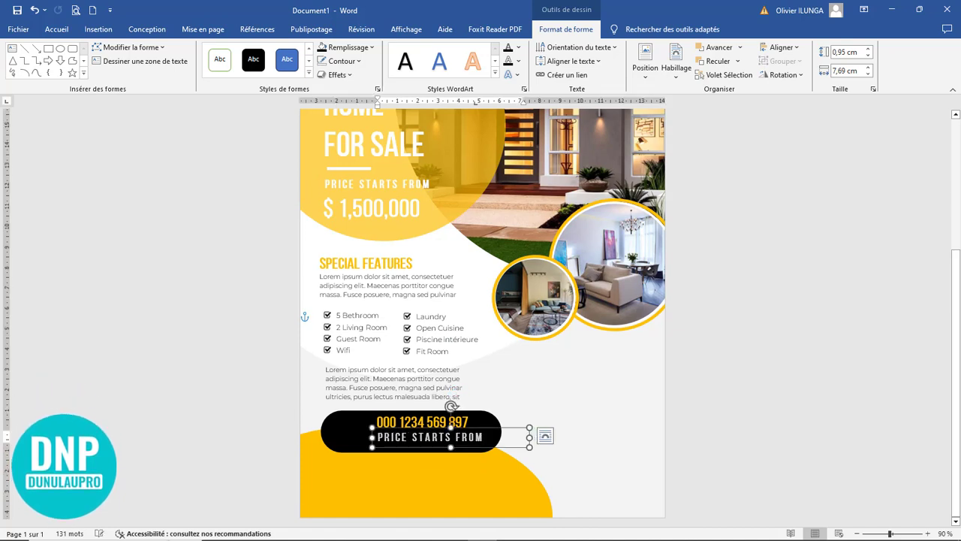
Replace the copied PRICE STARTS FROM text with "APPELLEZ POUR PLUS DES PRECISIONS".
{"action": "left_click", "coordinate": [472, 436]}
{"action": "left_click_drag", "start_coordinate": [472, 436], "coordinate": [347, 436]}
{"action": "type", "text": "APP"}
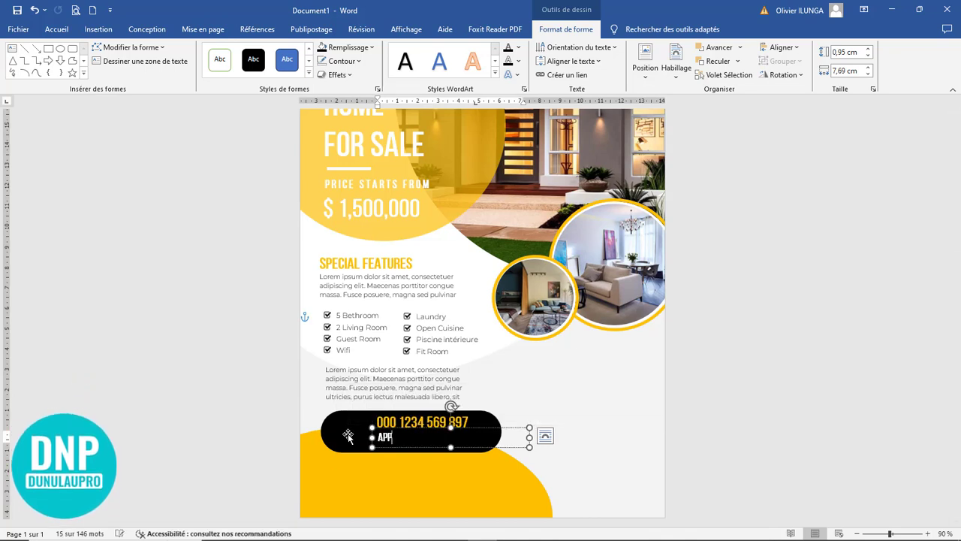
{"action": "type", "text": "ELLEZ "}
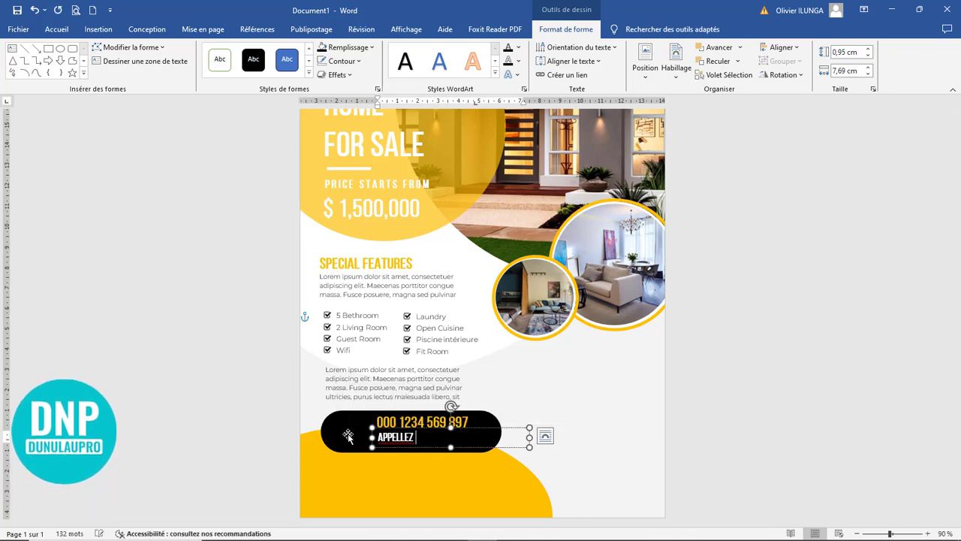
{"action": "type", "text": "POUR LE"}
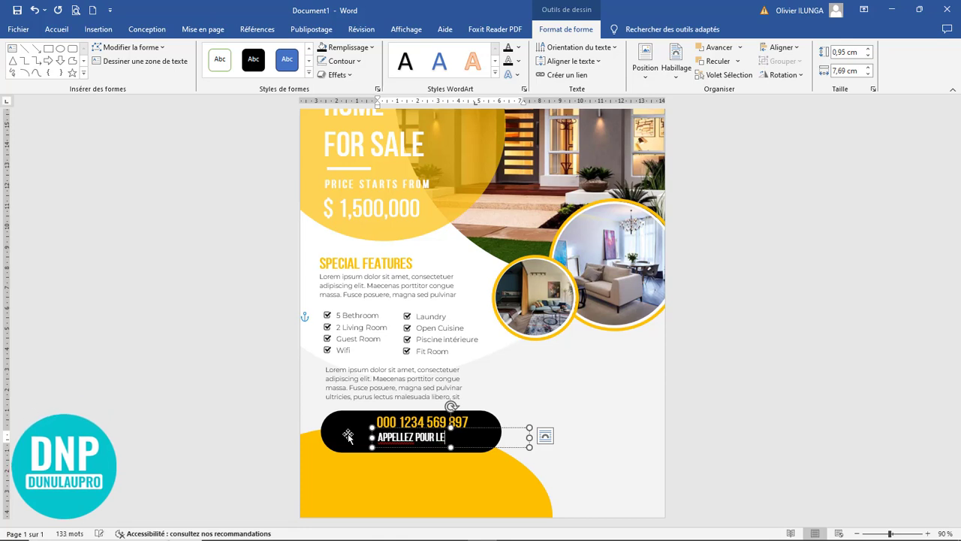
{"action": "key", "text": "BackSpace"}
{"action": "key", "text": "BackSpace"}
{"action": "type", "text": "PLUS DES "}
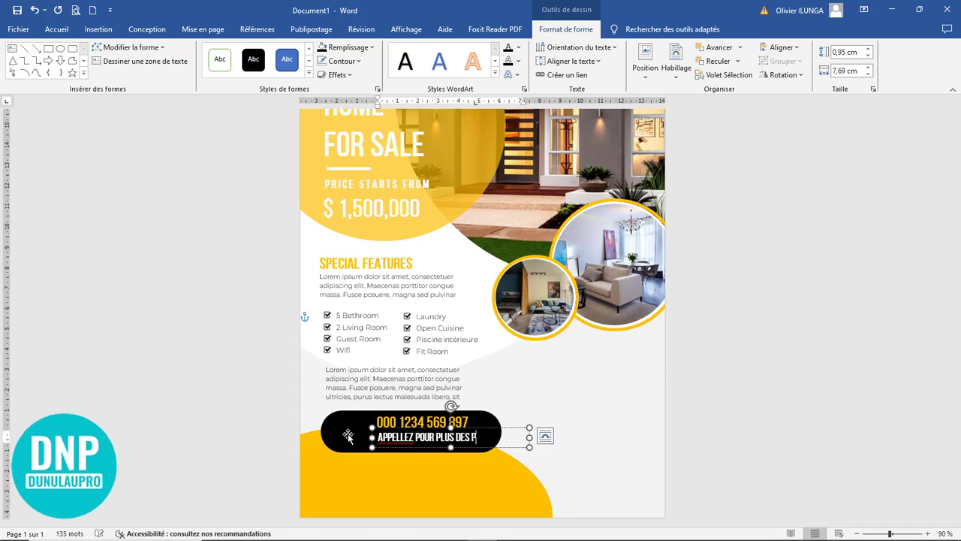
{"action": "type", "text": "PRECISION"}
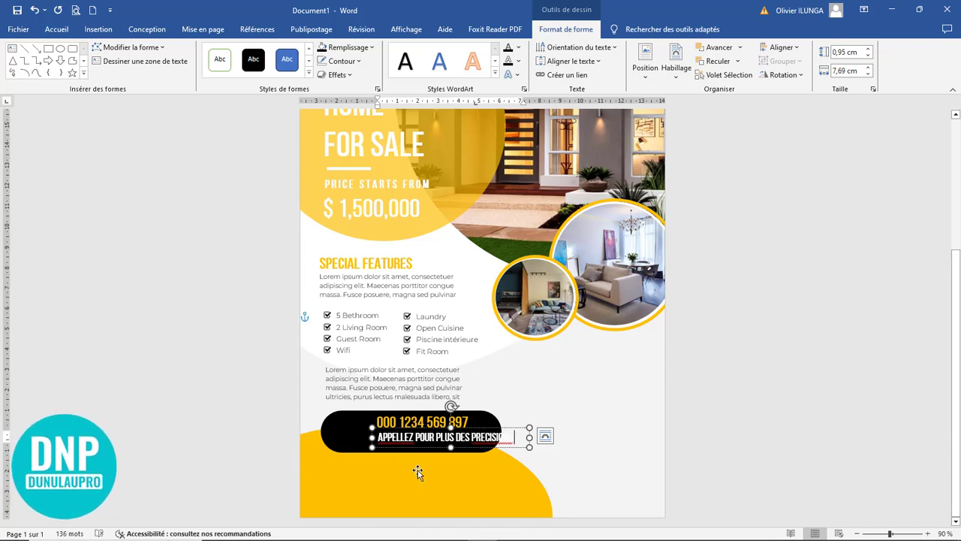
Correct the spelling of the call-to-action line using the suggestions "Appelez" and "précisions".
{"action": "right_click", "coordinate": [415, 443]}
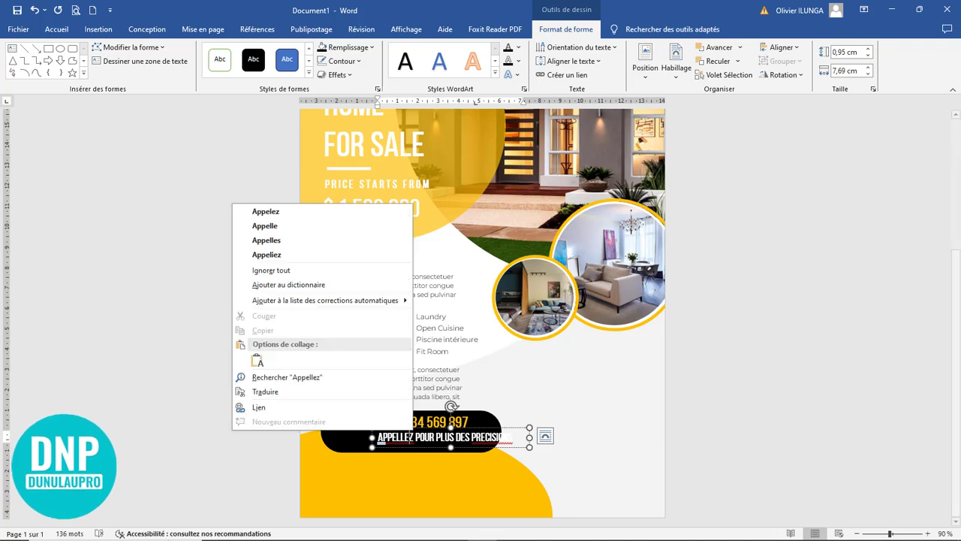
{"action": "left_click", "coordinate": [286, 210]}
{"action": "right_click", "coordinate": [509, 442]}
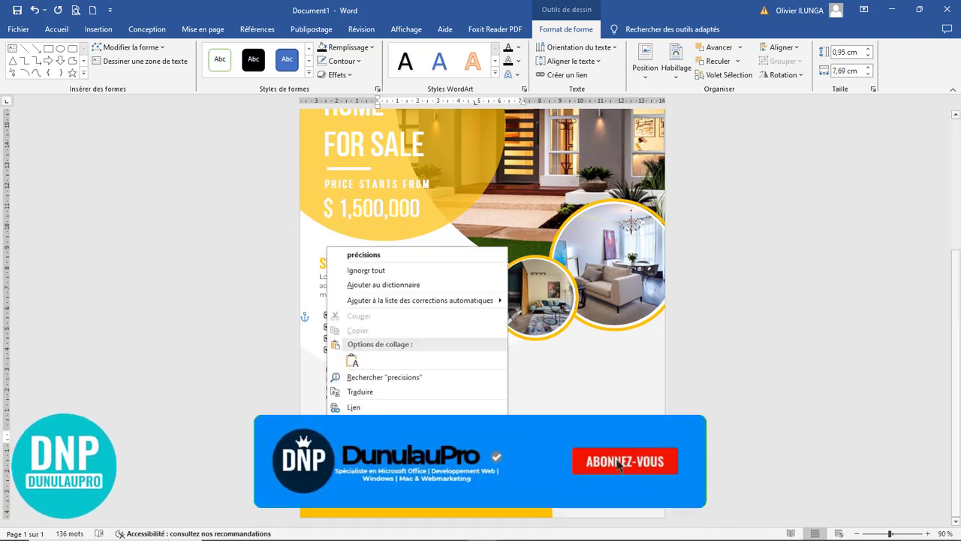
{"action": "left_click", "coordinate": [394, 257]}
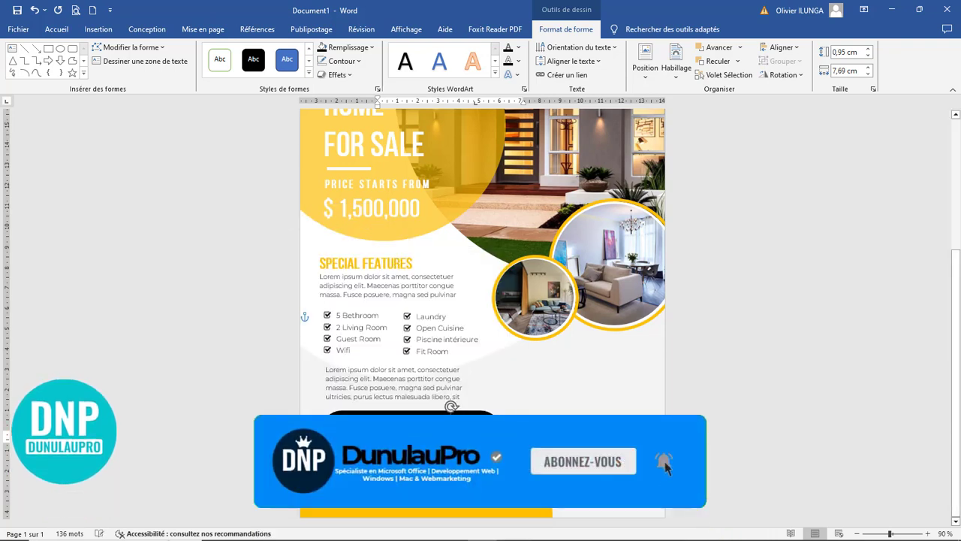
Reduce the call-to-action line to font size 12 and narrow its text box to fit inside the black pill.
{"action": "triple_click", "coordinate": [451, 443]}
{"action": "left_click", "coordinate": [56, 29]}
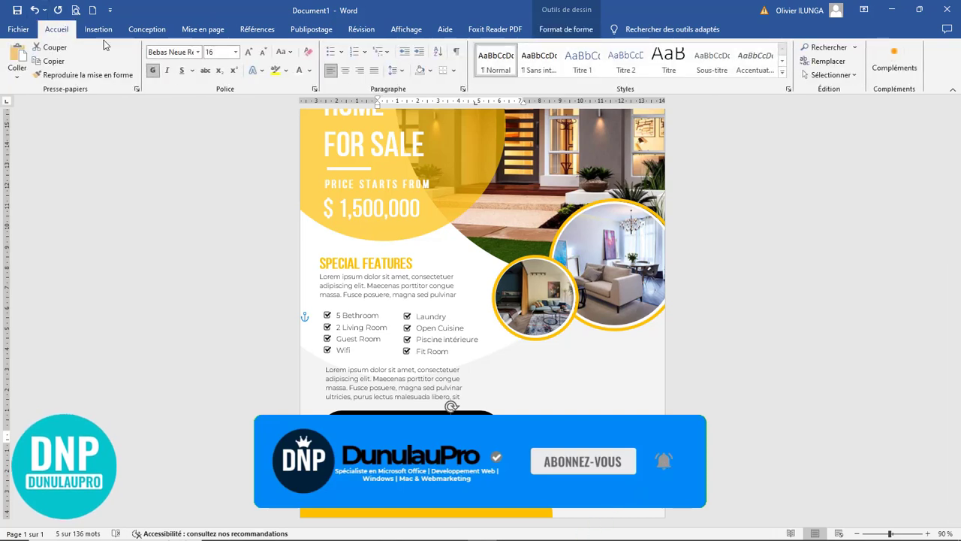
{"action": "left_click", "coordinate": [249, 52]}
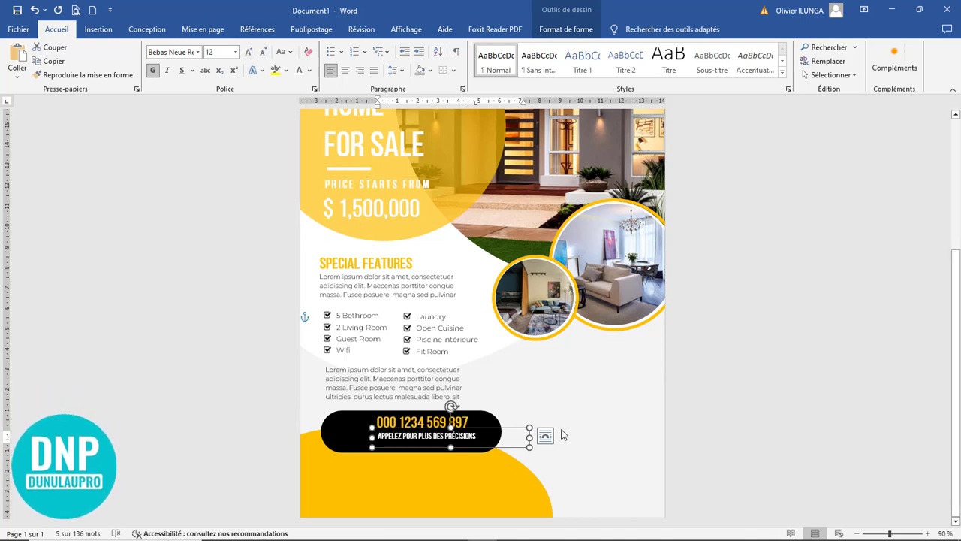
{"action": "left_click_drag", "start_coordinate": [529, 437], "coordinate": [489, 438]}
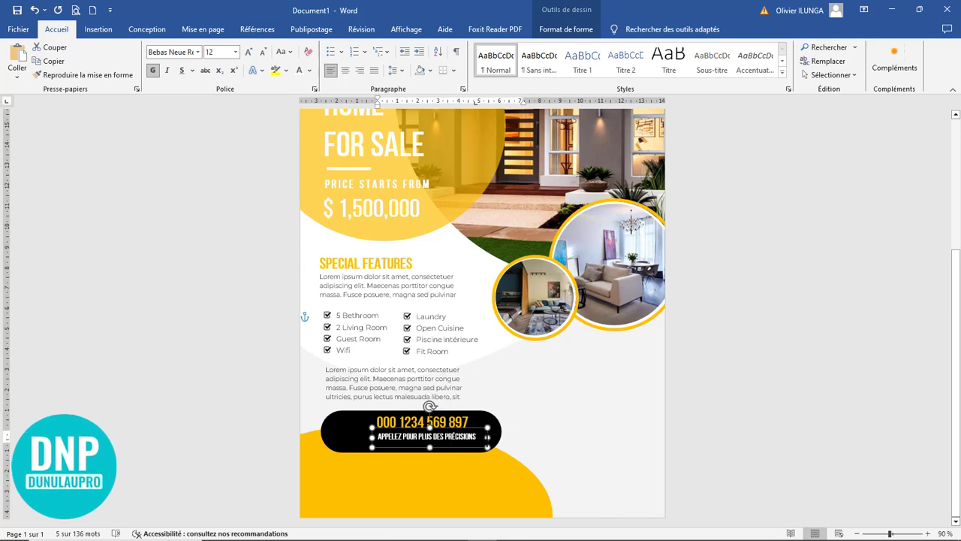
Change the font color of the phone number on the black pill to white.
{"action": "left_click", "coordinate": [447, 422]}
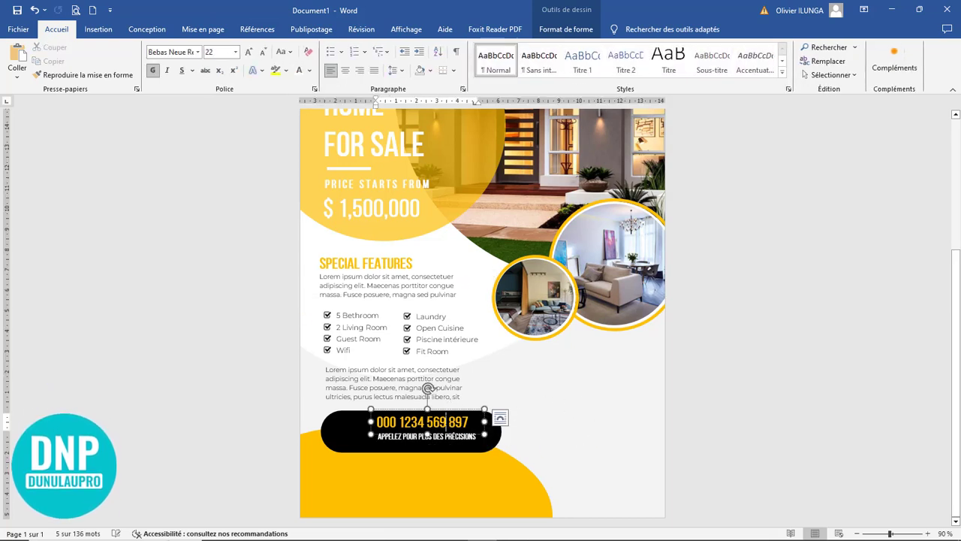
{"action": "key", "text": "ctrl+z"}
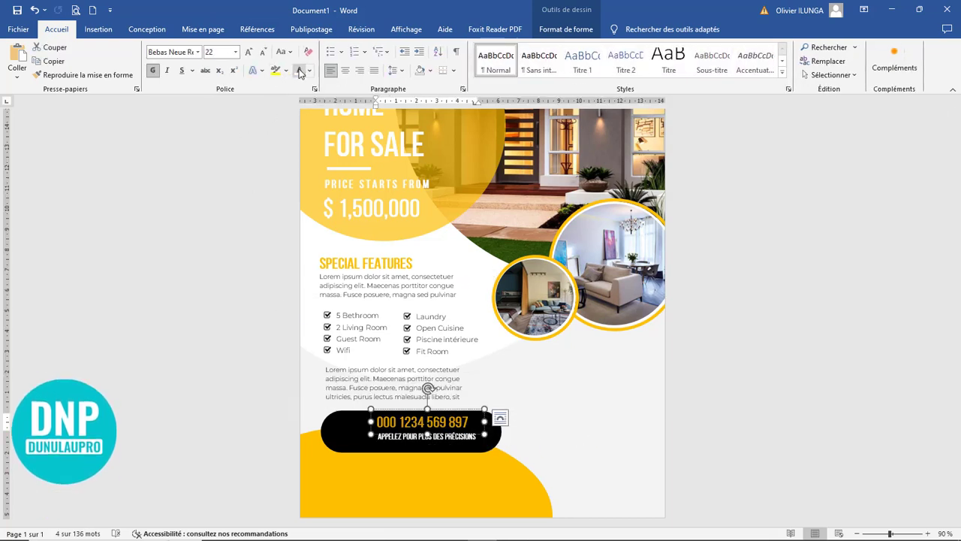
{"action": "left_click", "coordinate": [593, 410]}
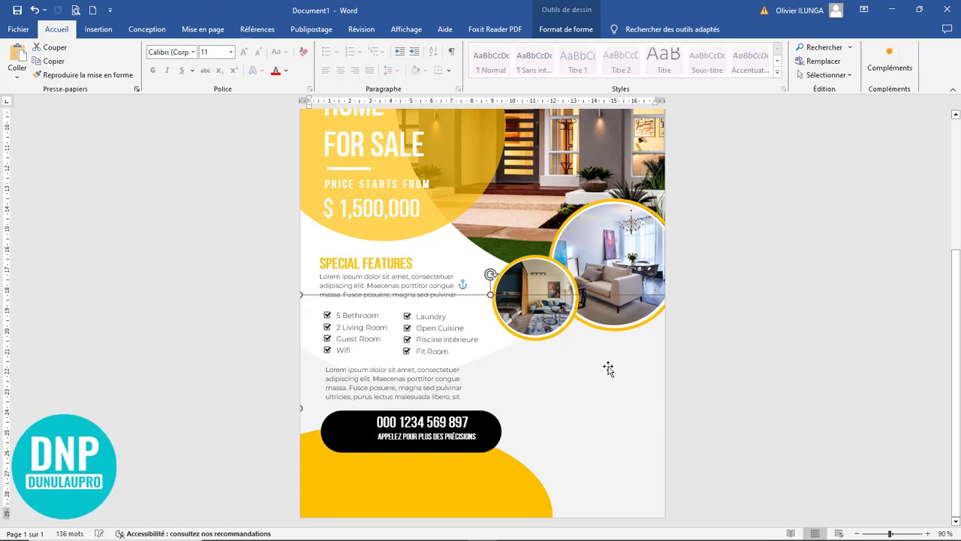
{"action": "left_click", "coordinate": [465, 254]}
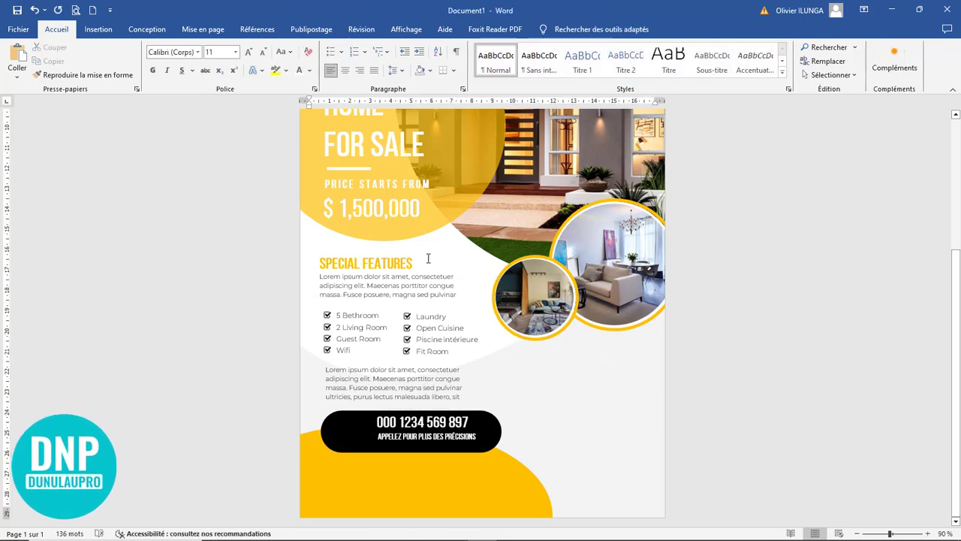
Draw a rectangle about 4.64 cm wide and 3.46 cm high below the two circular photos.
{"action": "left_click", "coordinate": [99, 30]}
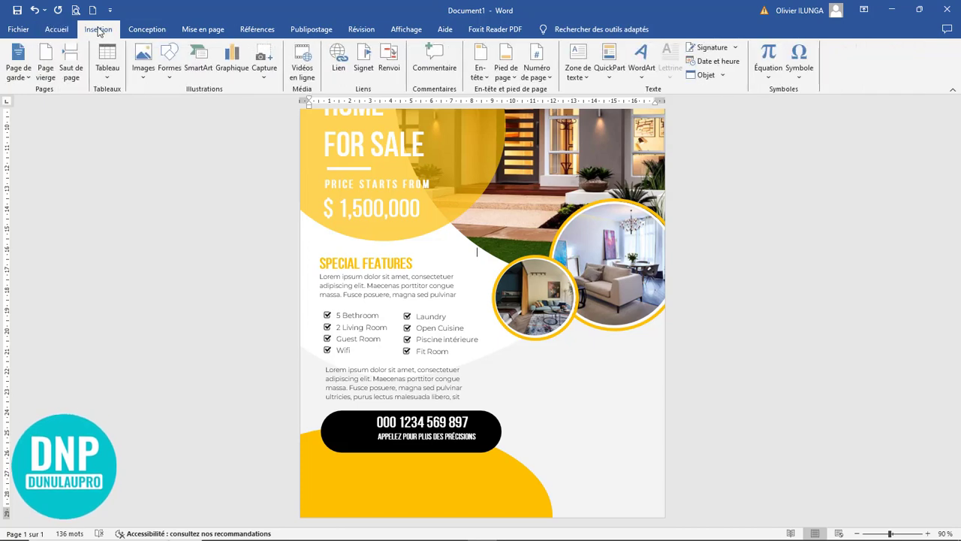
{"action": "left_click", "coordinate": [169, 69]}
{"action": "left_click", "coordinate": [199, 103]}
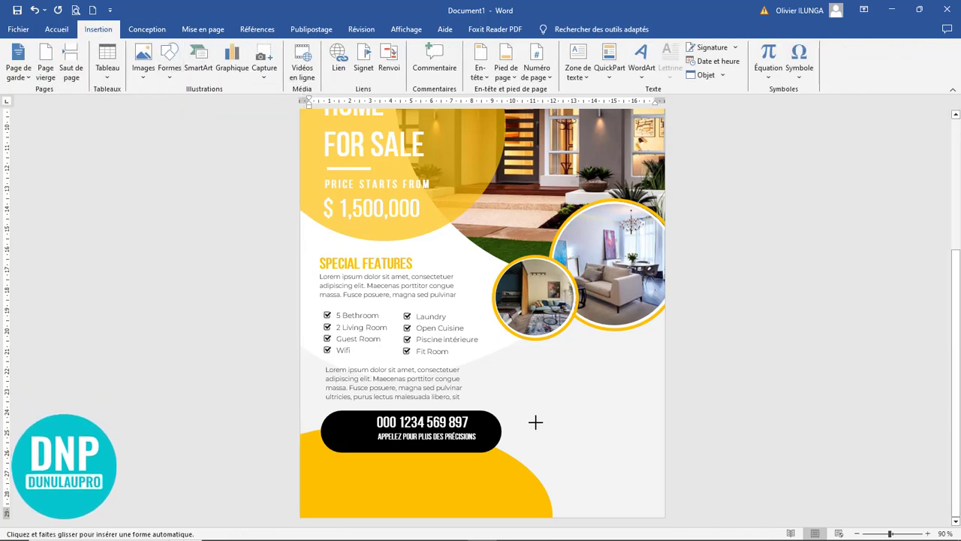
{"action": "mouse_move", "coordinate": [542, 362]}
{"action": "left_mouse_down"}
{"action": "mouse_move", "coordinate": [669, 440]}
{"action": "mouse_move", "coordinate": [637, 434]}
{"action": "left_mouse_up"}
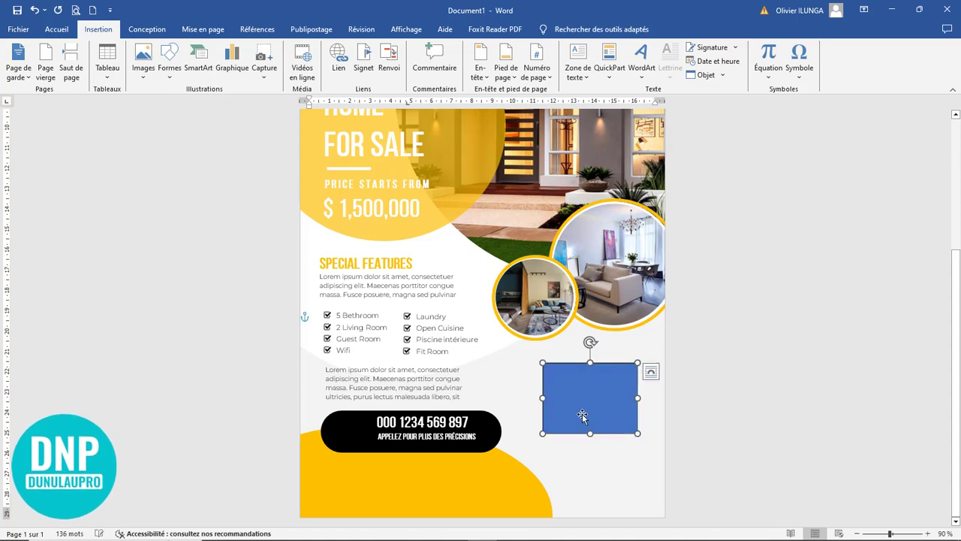
Fill the new rectangle with the calendar picture pngwing.com(3) from the Modern House folder.
{"action": "right_click", "coordinate": [578, 390]}
{"action": "left_click", "coordinate": [631, 422]}
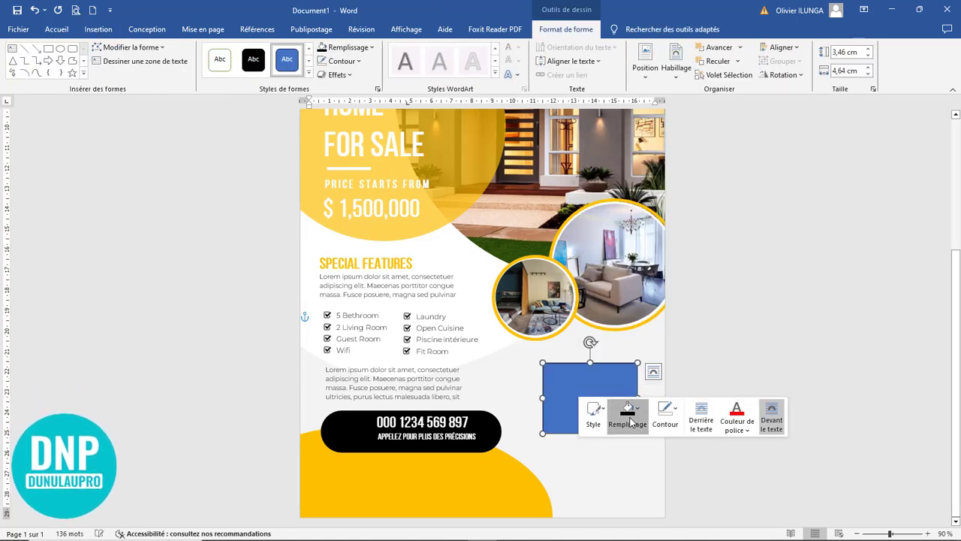
{"action": "left_click", "coordinate": [650, 362]}
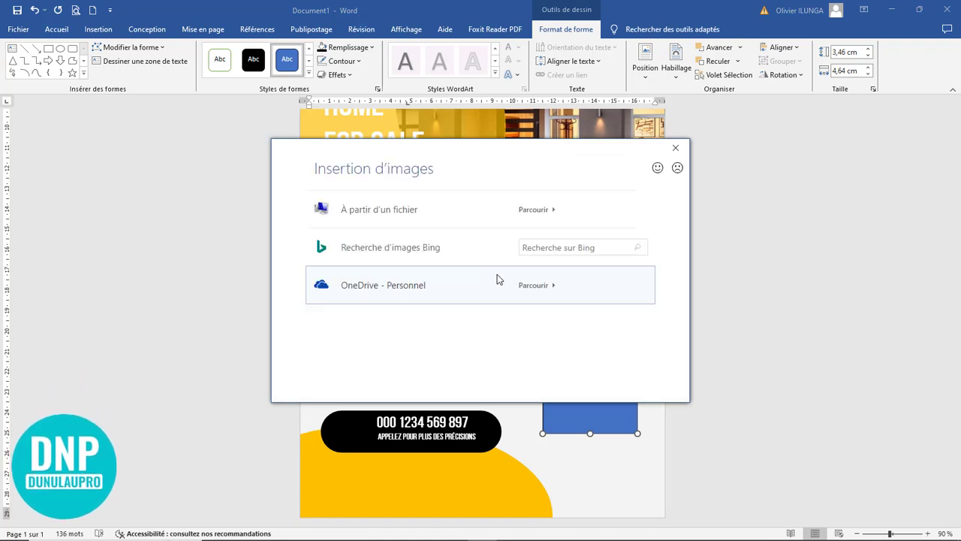
{"action": "left_click", "coordinate": [453, 210]}
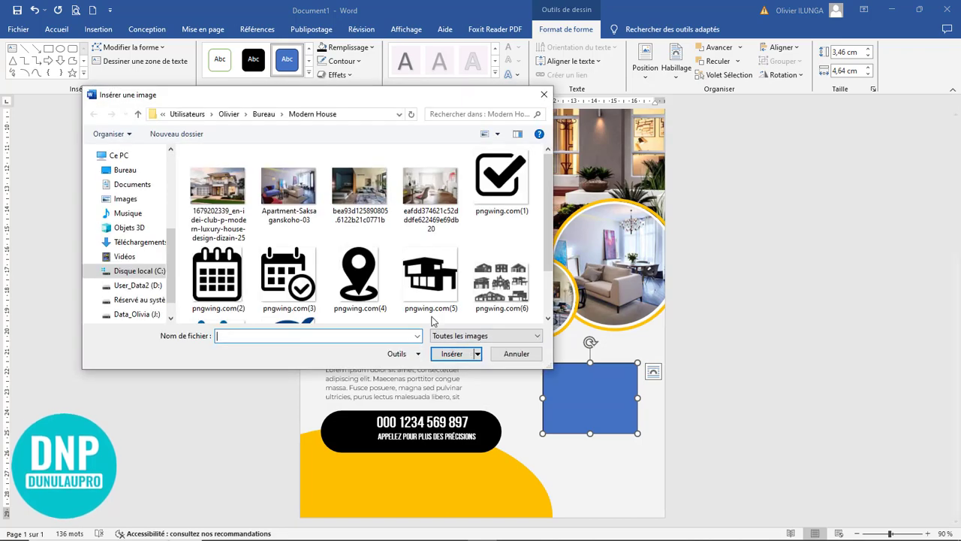
{"action": "left_click", "coordinate": [272, 278]}
{"action": "scroll", "coordinate": [293, 256], "scroll_direction": "down", "scroll_amount": 1}
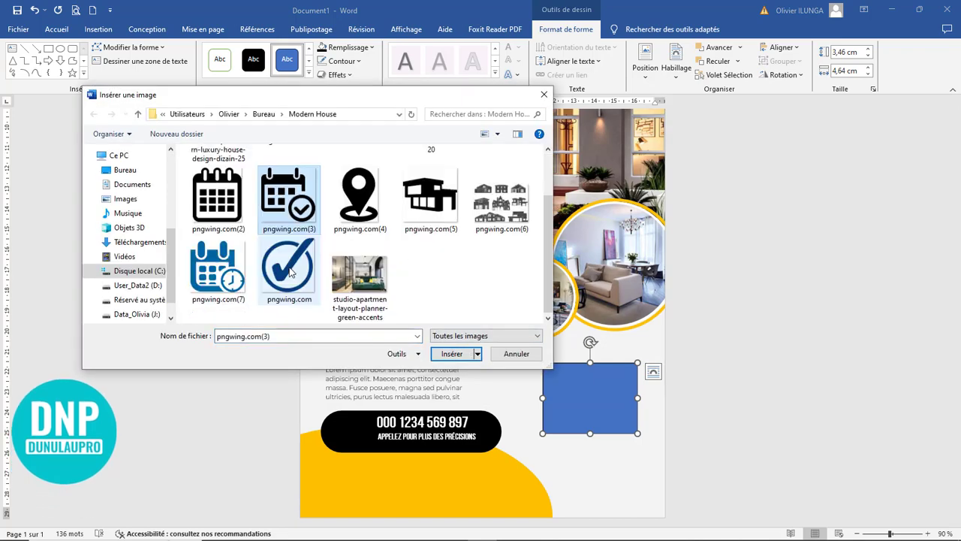
{"action": "left_click", "coordinate": [452, 354]}
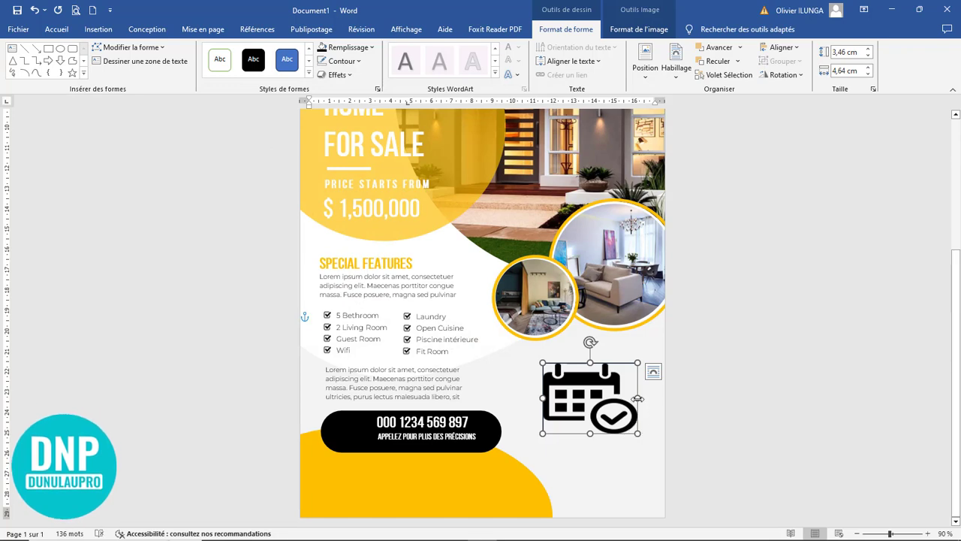
Crop the calendar picture with the Fill option, then shrink and reposition it so the whole icon fits inside the frame.
{"action": "left_click", "coordinate": [634, 32]}
{"action": "left_click", "coordinate": [836, 75]}
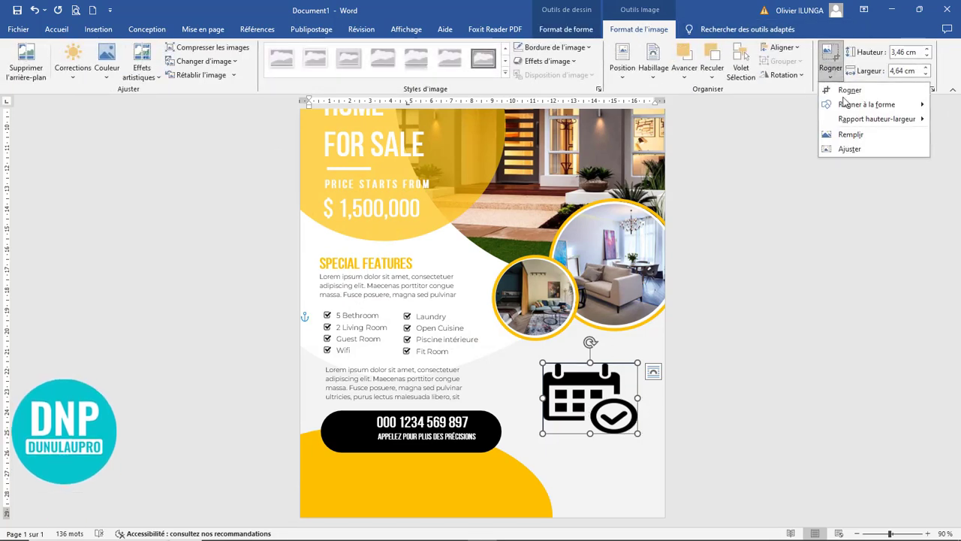
{"action": "left_click", "coordinate": [846, 142]}
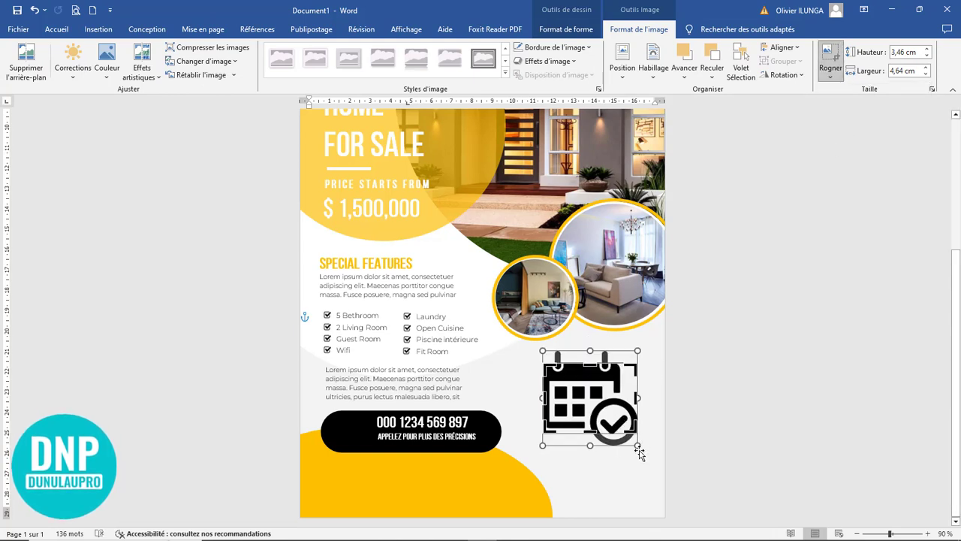
{"action": "left_click_drag", "start_coordinate": [638, 451], "coordinate": [605, 412]}
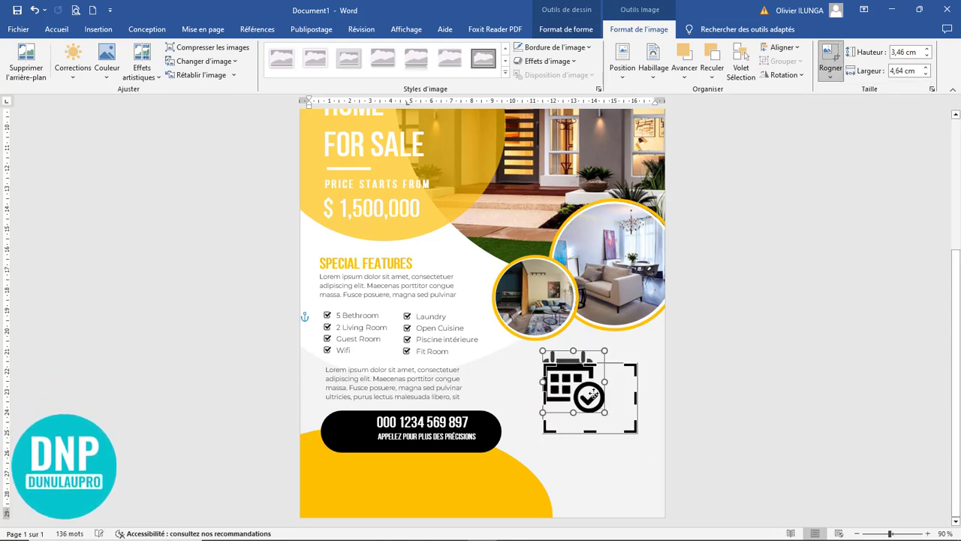
{"action": "left_click_drag", "start_coordinate": [578, 379], "coordinate": [585, 398]}
{"action": "left_click", "coordinate": [648, 445]}
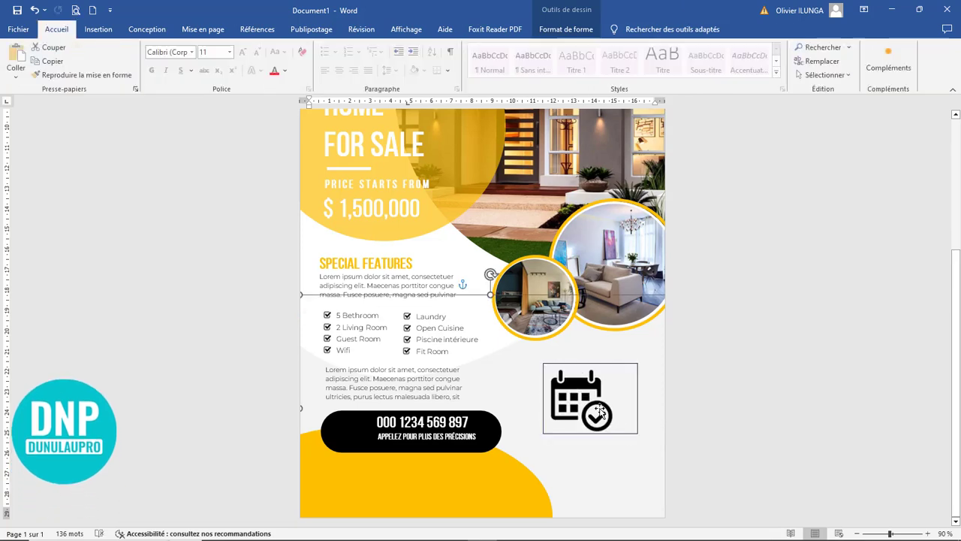
Shrink the calendar icon's frame to about 2.45 × 1.89 cm and place it beside the black pill.
{"action": "left_click", "coordinate": [629, 418]}
{"action": "left_click", "coordinate": [617, 363]}
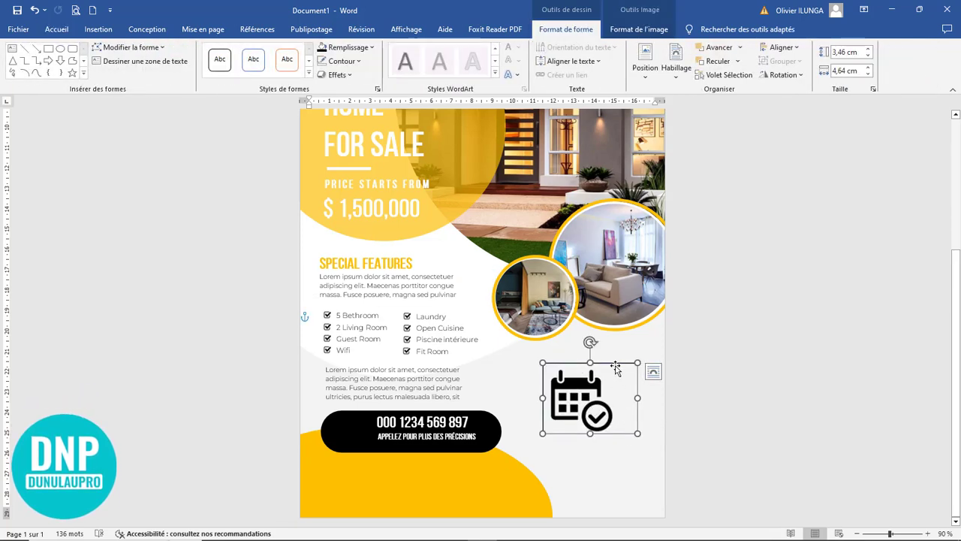
{"action": "left_click_drag", "start_coordinate": [637, 433], "coordinate": [539, 417]}
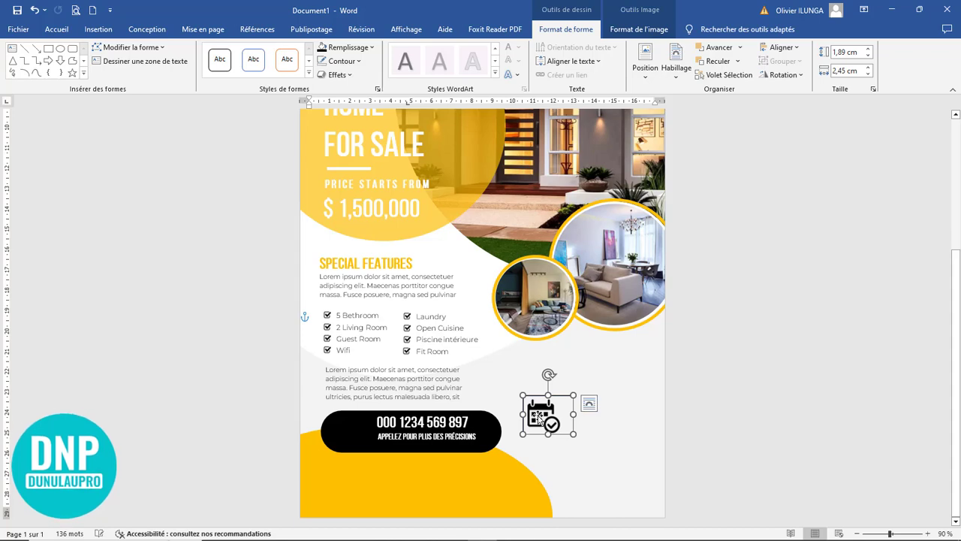
Recolor the calendar icon with the gold variation.
{"action": "left_click", "coordinate": [630, 29]}
{"action": "left_click", "coordinate": [109, 78]}
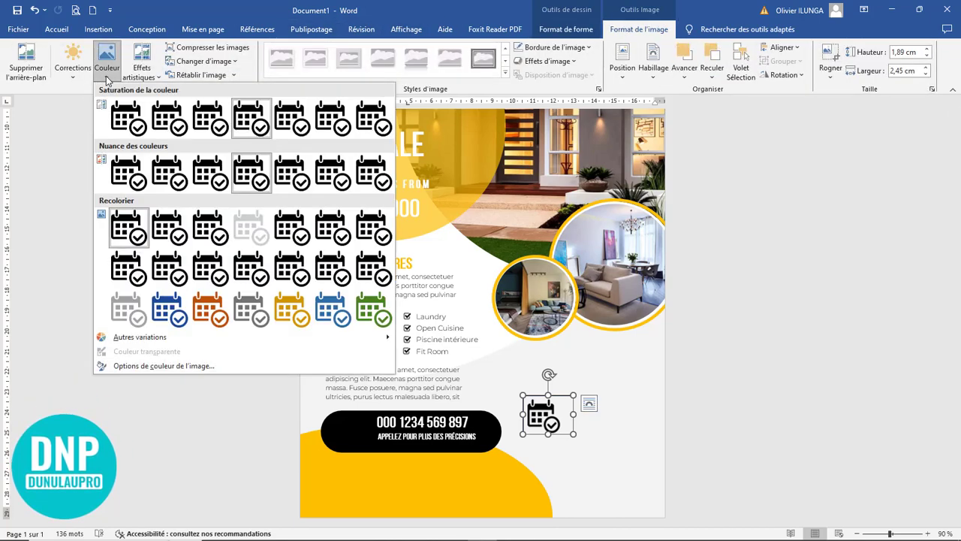
{"action": "left_click", "coordinate": [293, 310]}
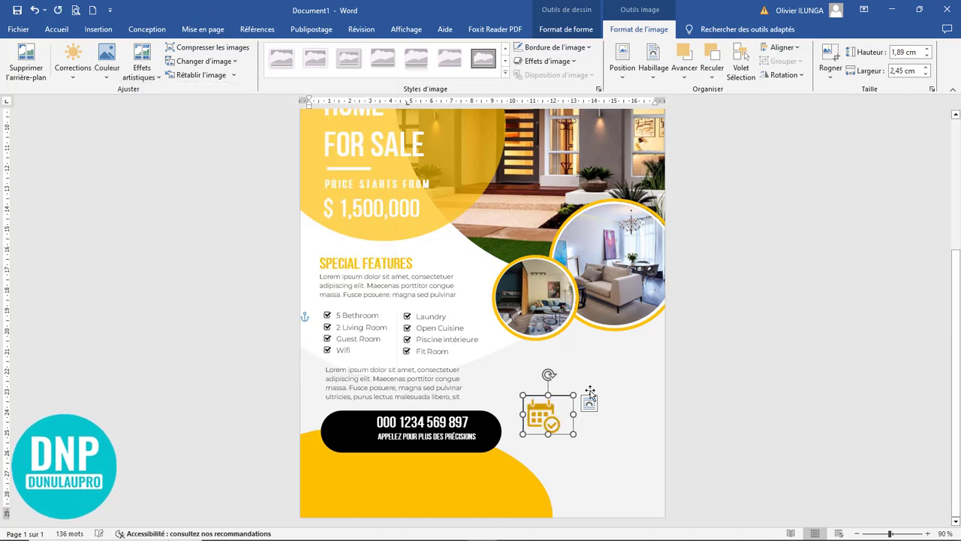
Shrink the gold calendar icon to about 2.16 × 1.71 cm and fit it inside the black pill, left of the phone number.
{"action": "left_click_drag", "start_coordinate": [573, 434], "coordinate": [353, 427]}
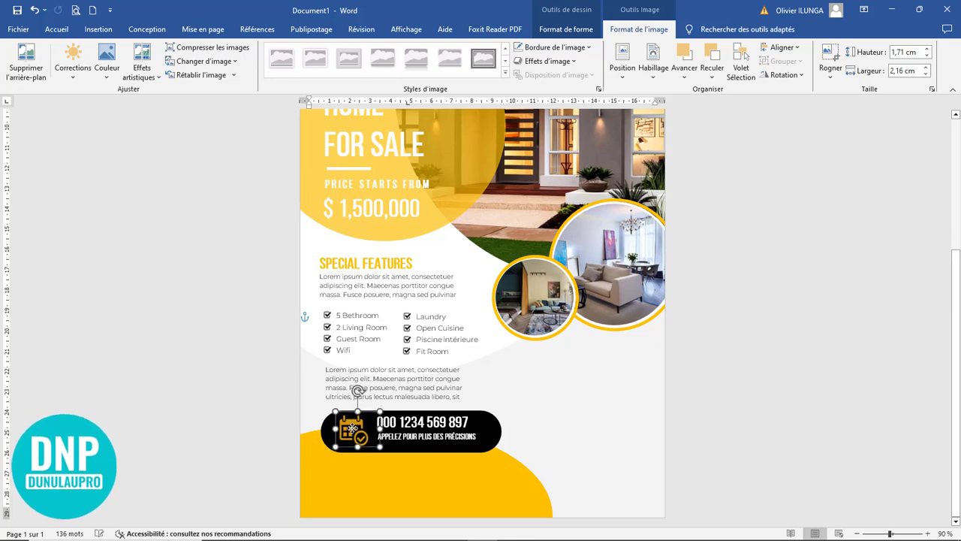
{"action": "left_click", "coordinate": [553, 446]}
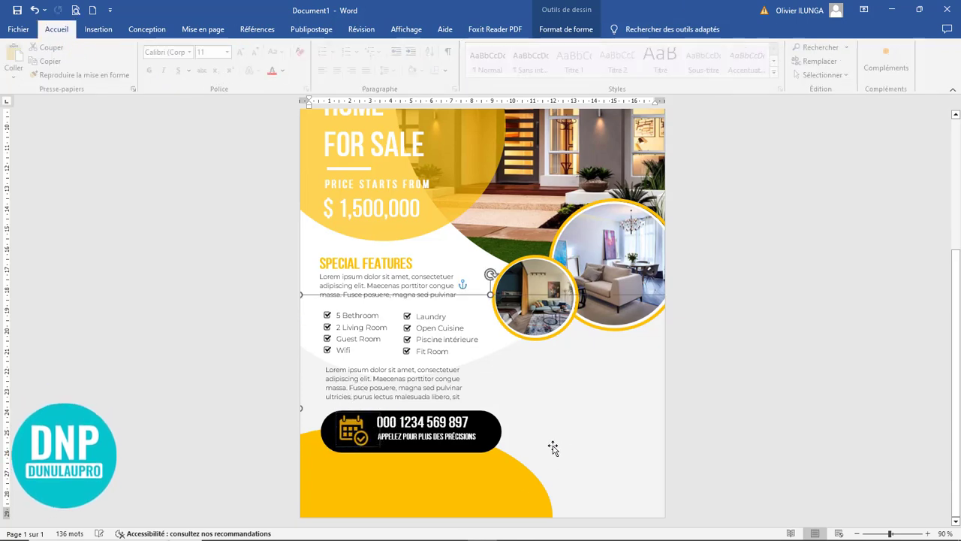
{"action": "double_click", "coordinate": [352, 429]}
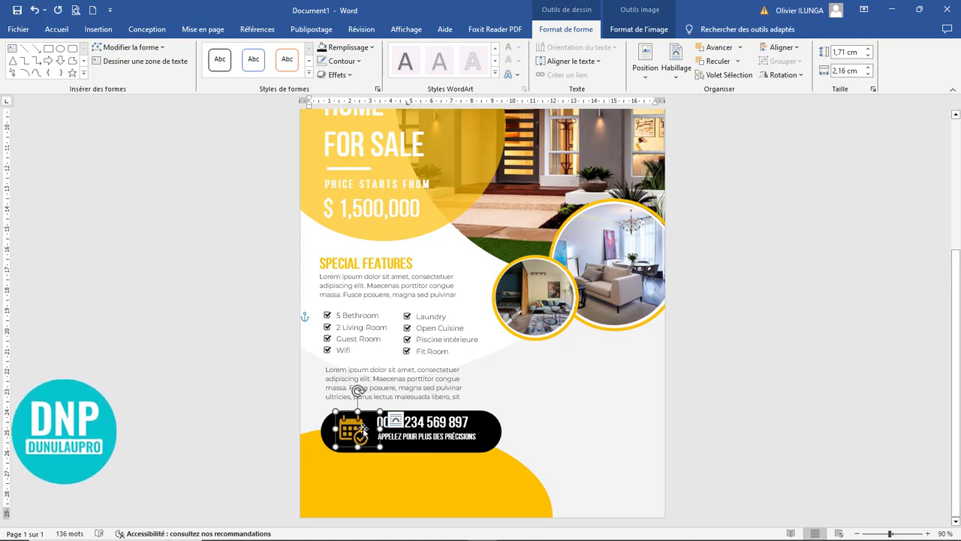
{"action": "key", "text": "Down"}
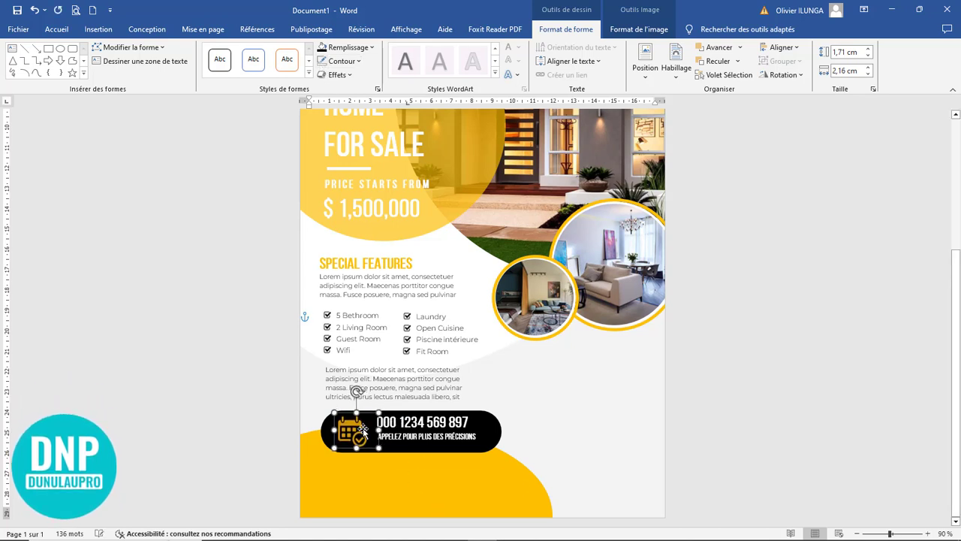
{"action": "left_click", "coordinate": [551, 439]}
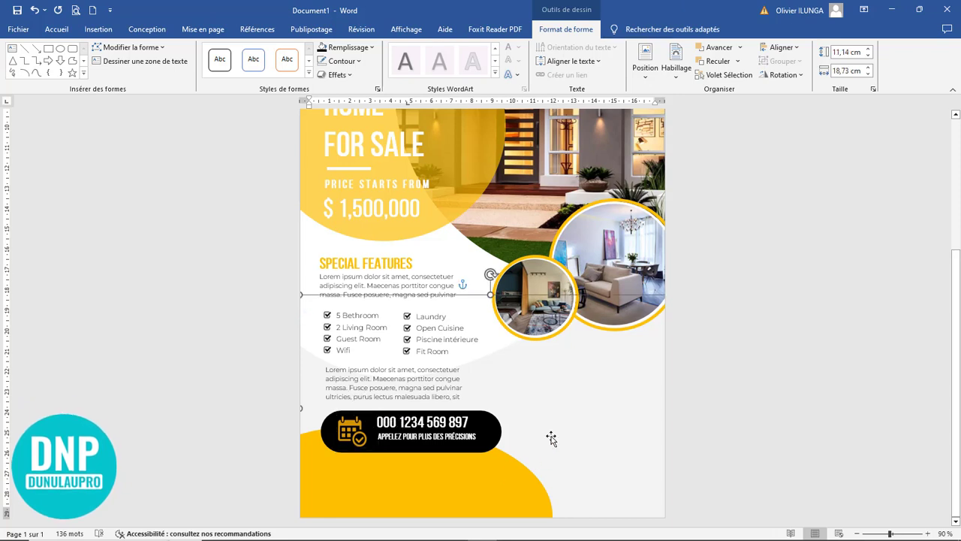
Nudge the phone number slightly down in the black pill, and its tagline a little down and to the right.
{"action": "left_click", "coordinate": [404, 422]}
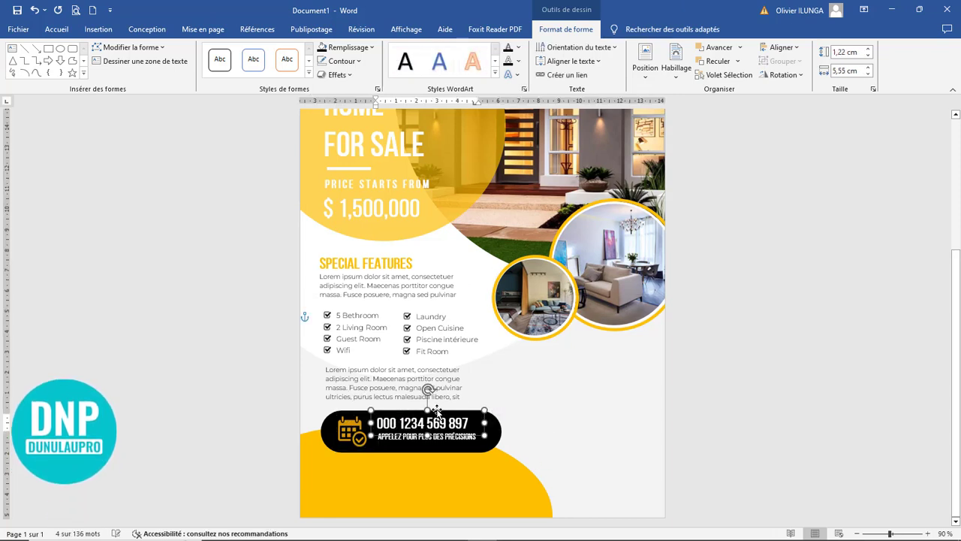
{"action": "left_click", "coordinate": [575, 429]}
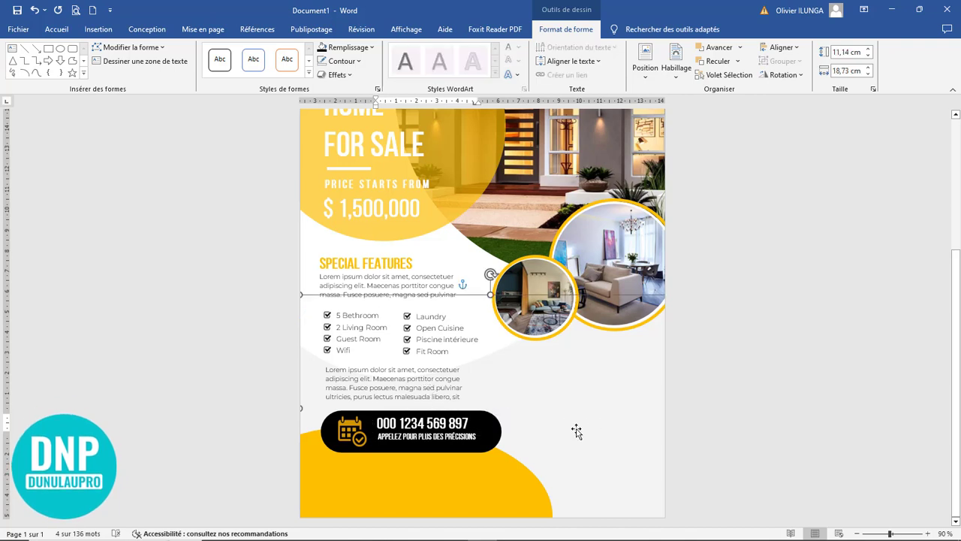
{"action": "left_click", "coordinate": [466, 448]}
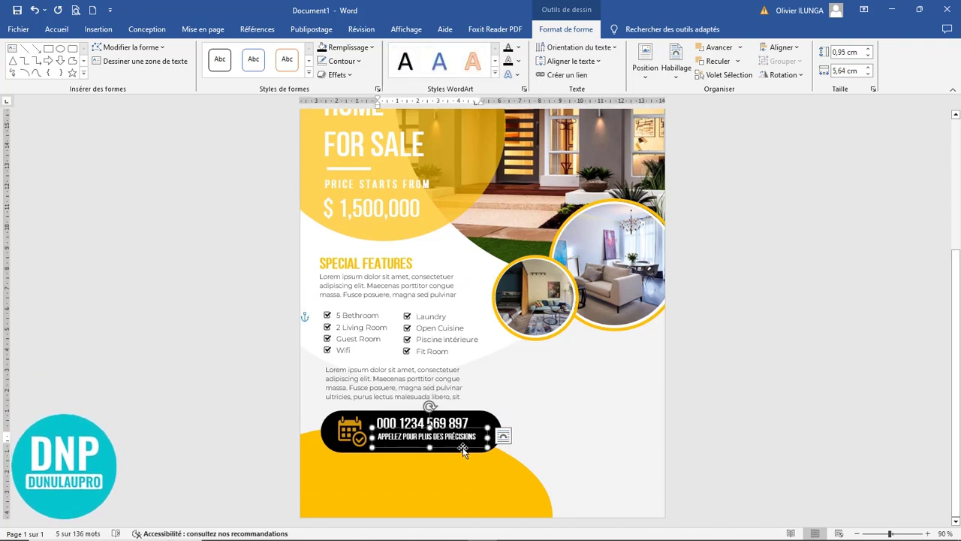
{"action": "key", "text": "Down"}
{"action": "key", "text": "Down"}
{"action": "key", "text": "Down"}
{"action": "key", "text": "Right"}
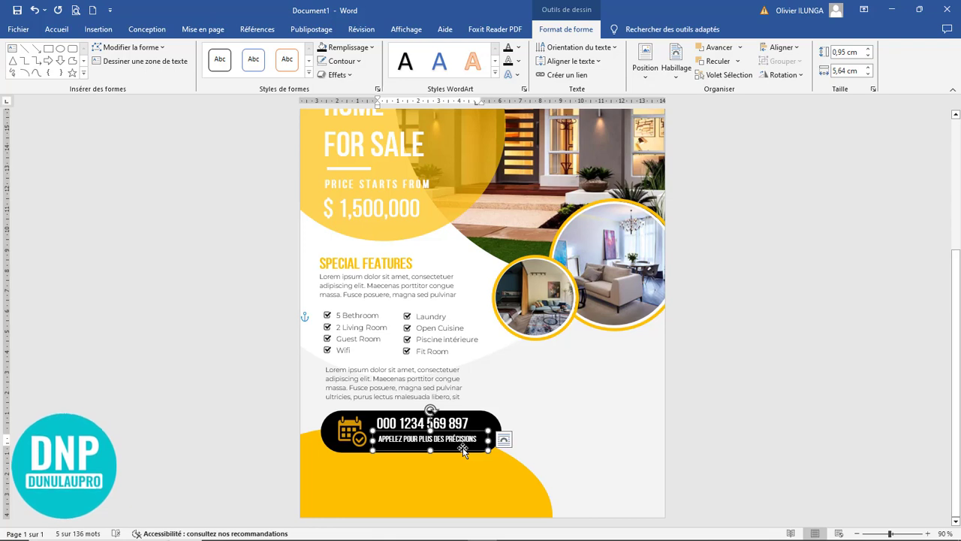
{"action": "left_click", "coordinate": [568, 420]}
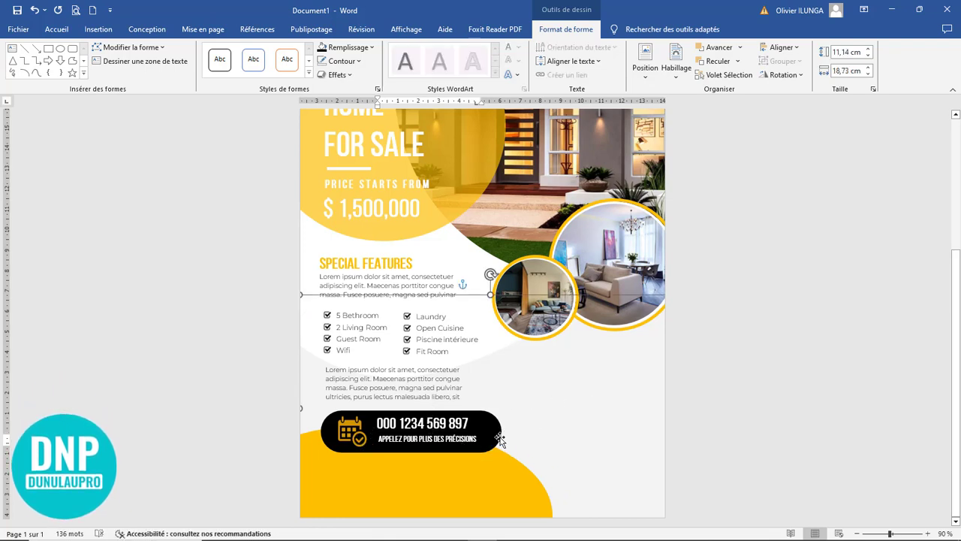
Duplicate the pill's tagline onto the gold shape below, widen its text box to about 9.33 cm and color the text black.
{"action": "left_click", "coordinate": [426, 434]}
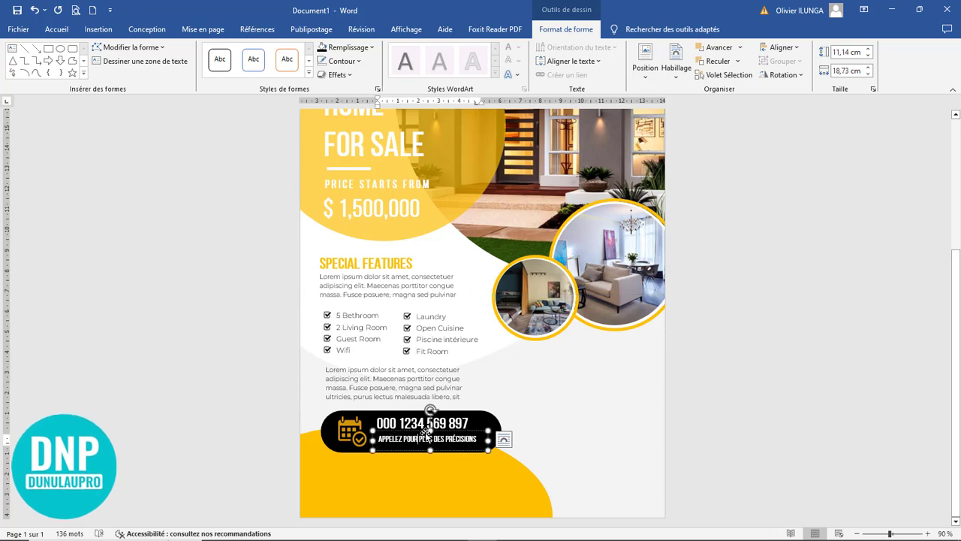
{"action": "left_click_drag", "start_coordinate": [407, 455], "coordinate": [382, 456]}
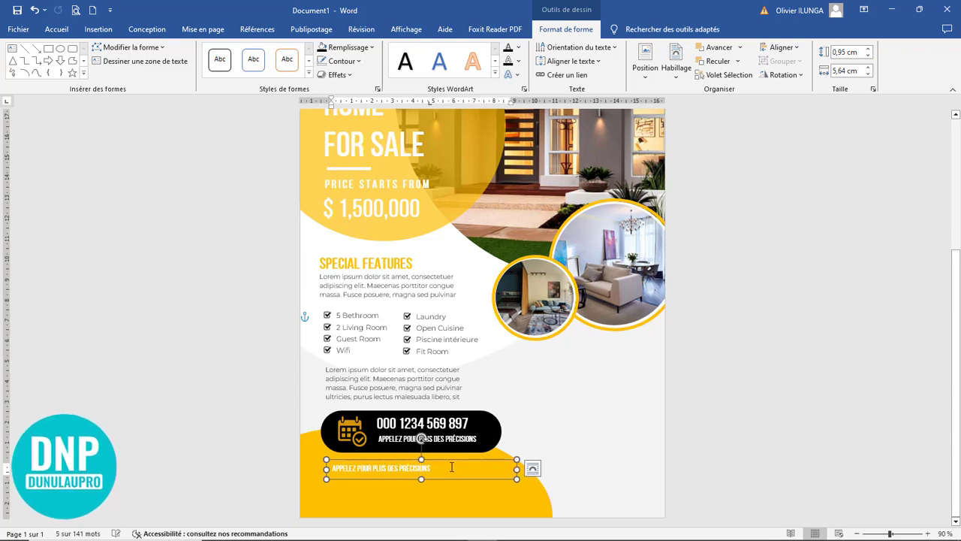
{"action": "left_click_drag", "start_coordinate": [452, 467], "coordinate": [288, 464]}
{"action": "scroll", "coordinate": [564, 511], "scroll_direction": "up", "scroll_amount": 9}
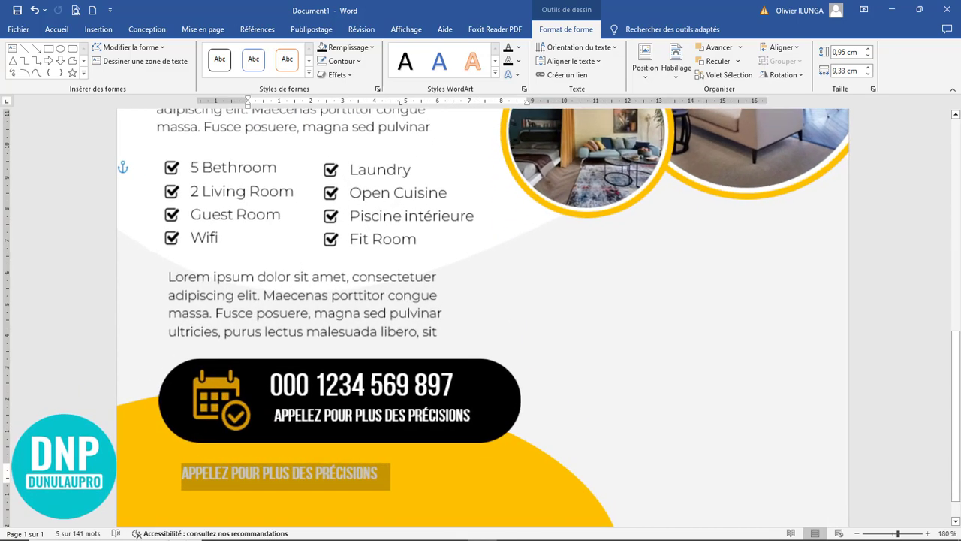
{"action": "scroll", "coordinate": [533, 494], "scroll_direction": "down", "scroll_amount": 2}
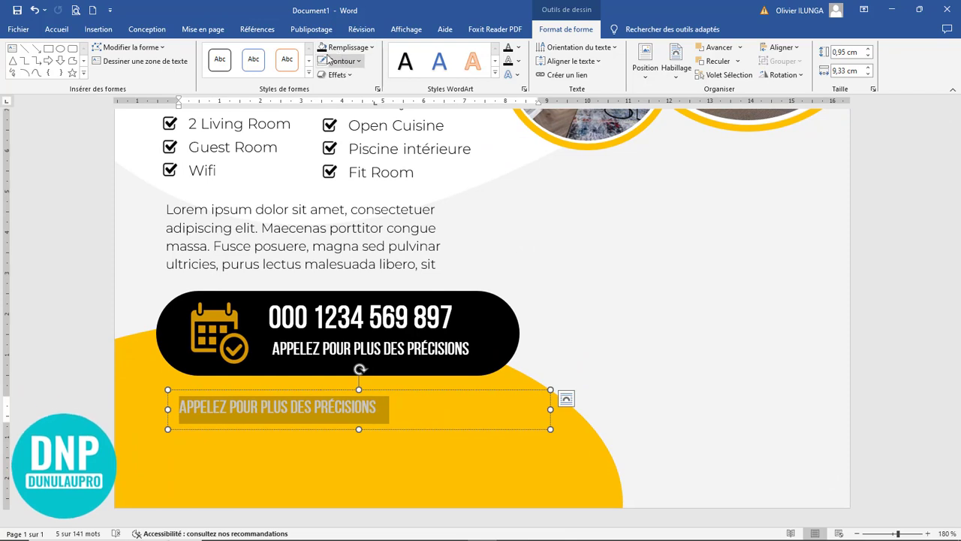
{"action": "left_click", "coordinate": [511, 49]}
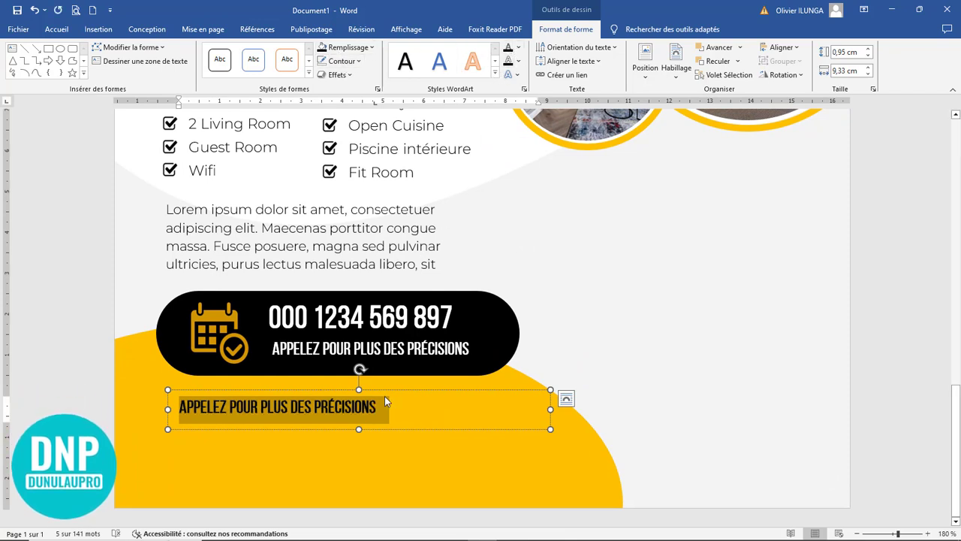
Replace the duplicated tagline's text with "MODERNE HOME REAL ESTATE FROM USA".
{"action": "type", "text": "MODERN"}
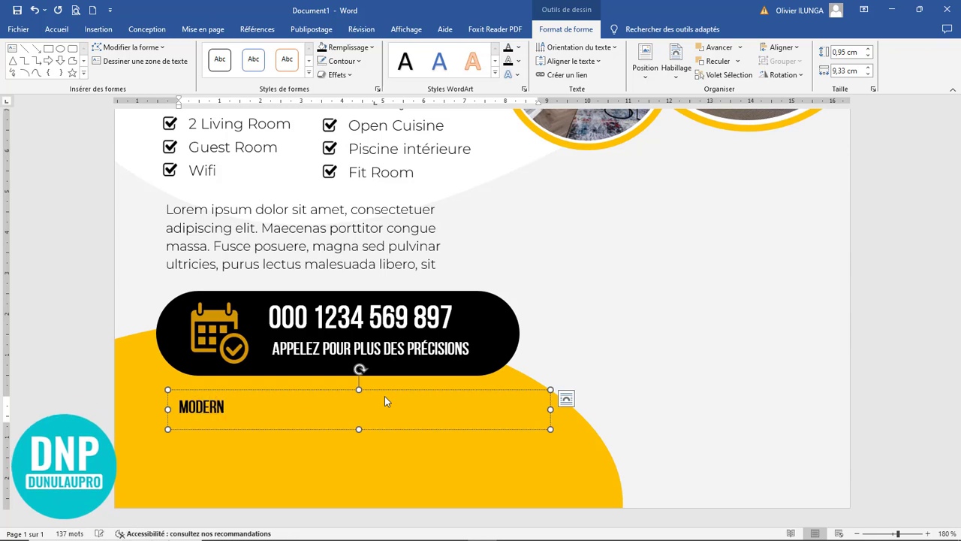
{"action": "type", "text": "E HOM"}
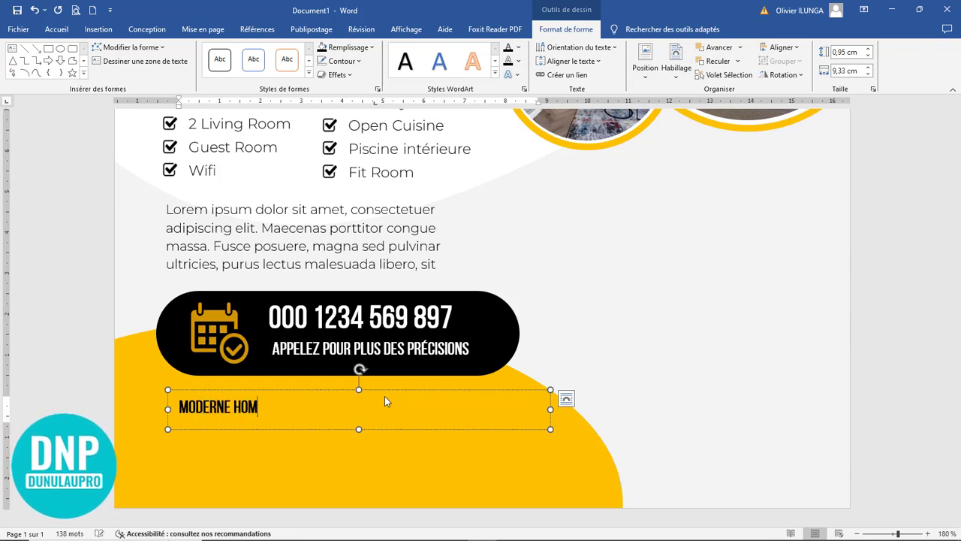
{"action": "type", "text": "E REAL "}
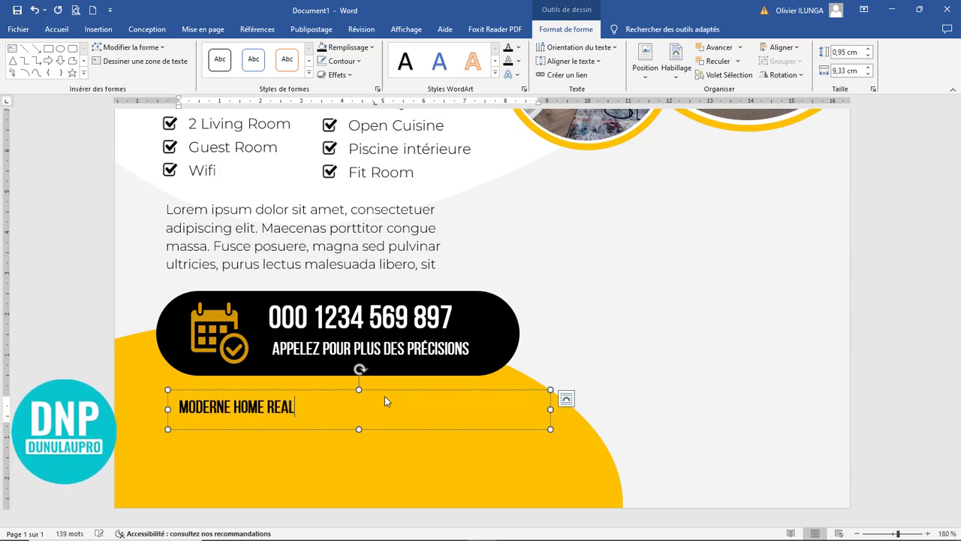
{"action": "type", "text": "ESTAT"}
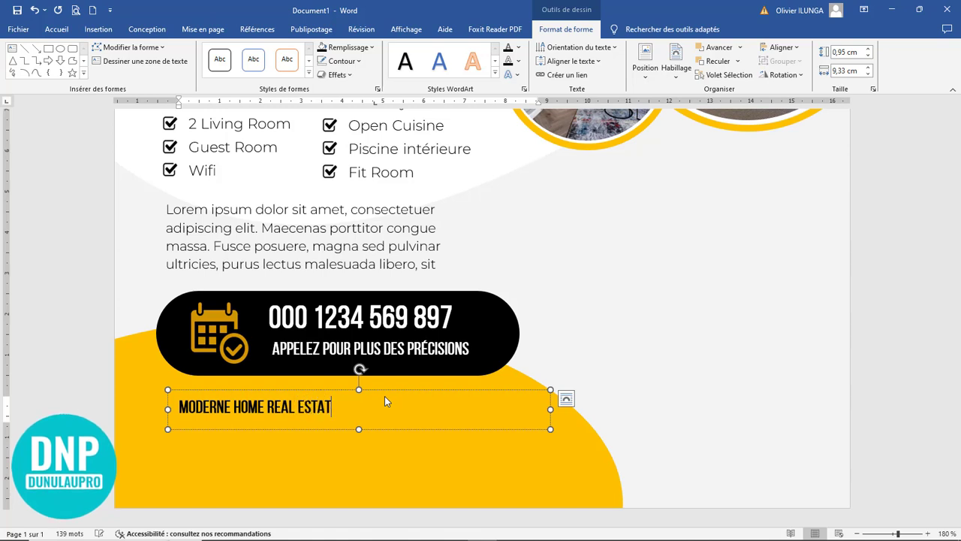
{"action": "type", "text": "E FR"}
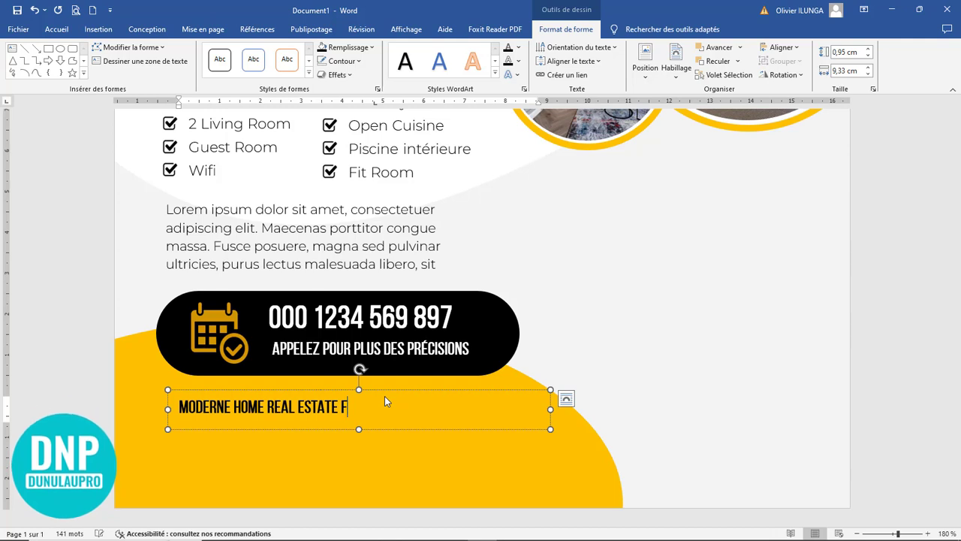
{"action": "type", "text": "RNE HOM"}
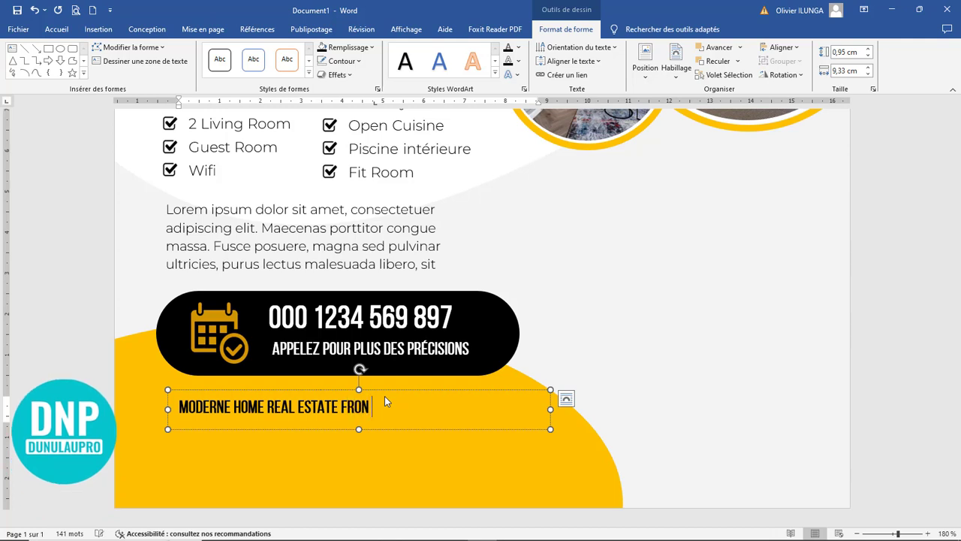
{"action": "key", "text": "BackSpace"}
{"action": "type", "text": "M "}
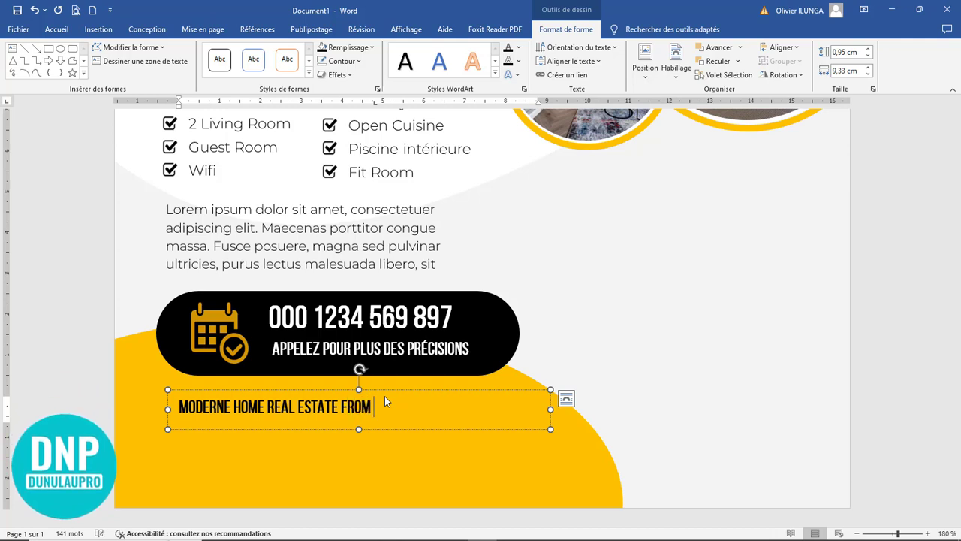
{"action": "type", "text": "USA"}
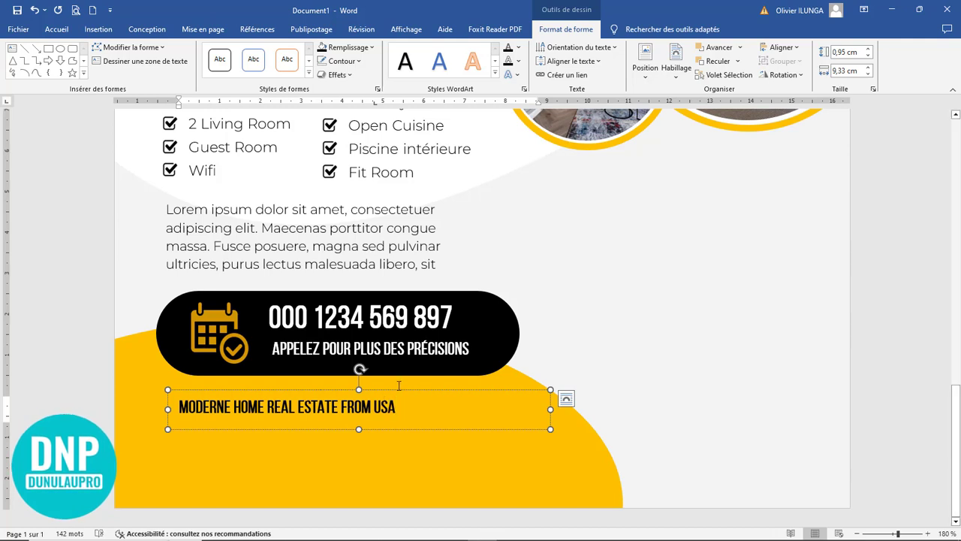
Copy the Lorem ipsum paragraph onto the gold shape, shorten it to three lines and align it with the paragraph above the pill.
{"action": "left_click", "coordinate": [308, 241]}
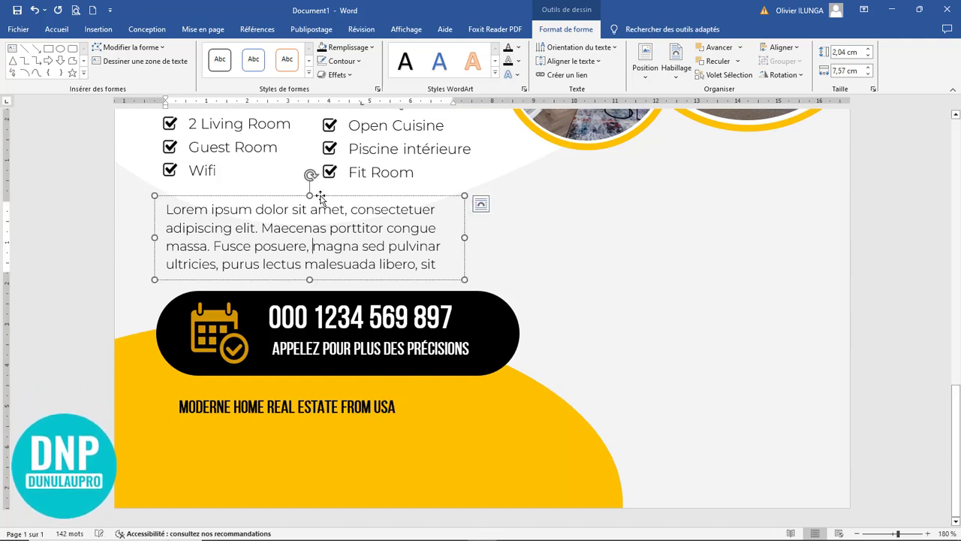
{"action": "left_click_drag", "start_coordinate": [320, 197], "coordinate": [310, 444]}
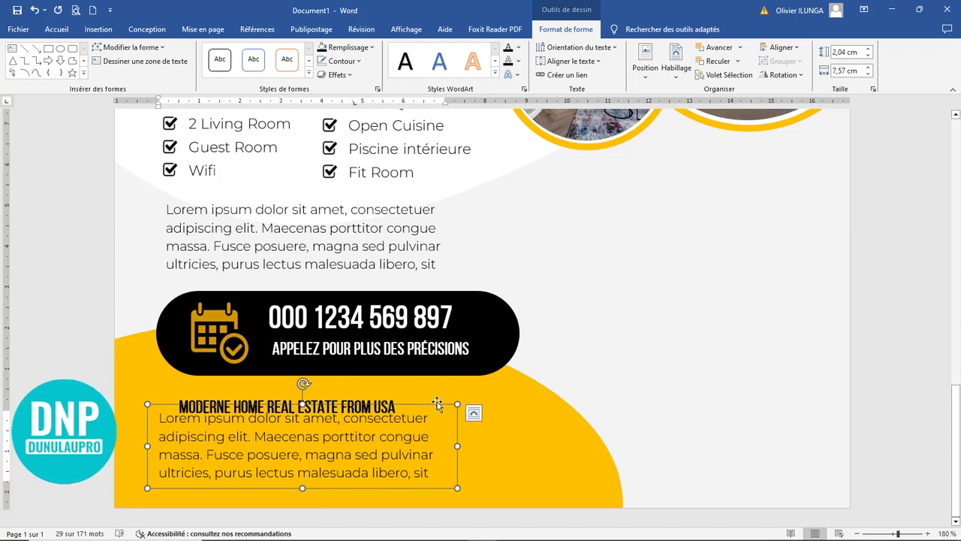
{"action": "key", "text": "Left"}
{"action": "key", "text": "Left"}
{"action": "key", "text": "Left"}
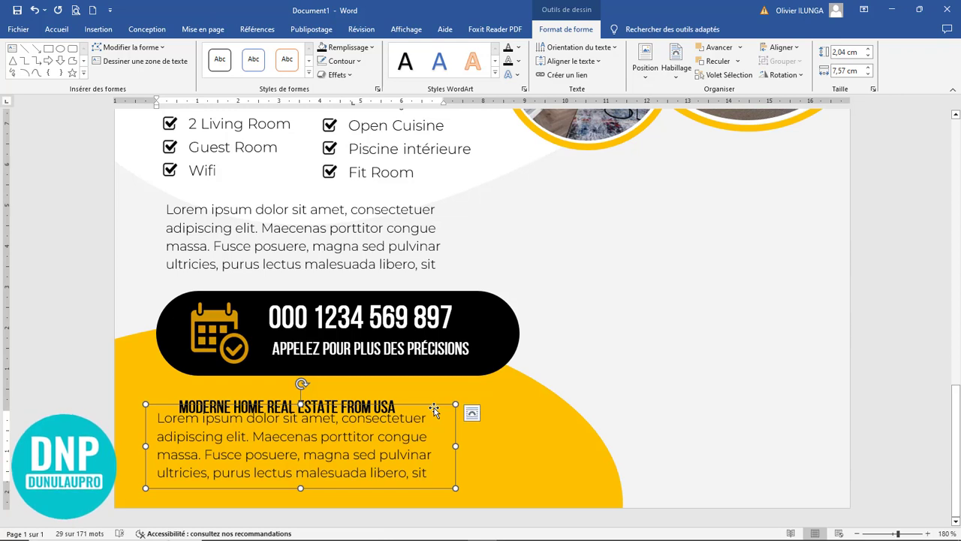
{"action": "key", "text": "Right"}
{"action": "key", "text": "Right"}
{"action": "key", "text": "Right"}
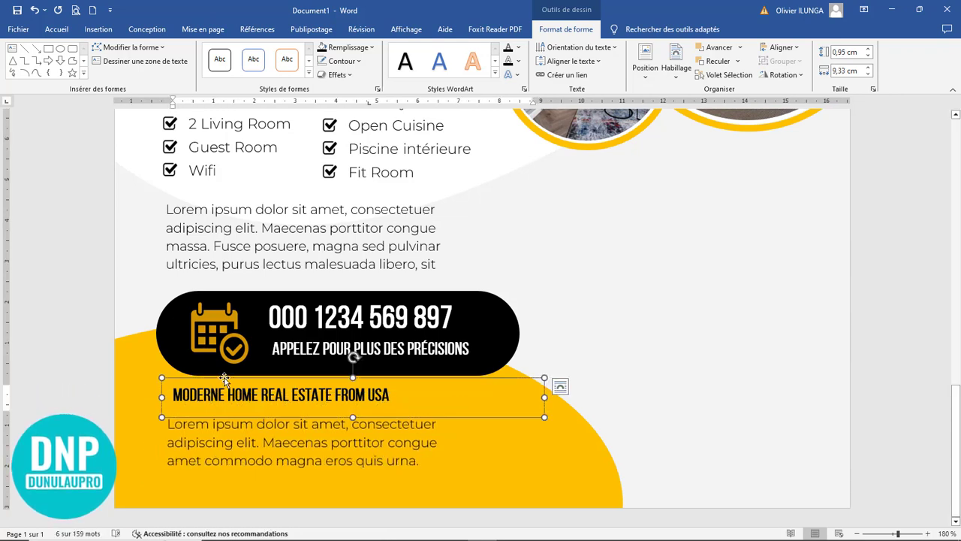
Position the "MODERNE HOME REAL ESTATE FROM USA" heading just above the gold shape's paragraph, aligned with its left edge.
{"action": "key", "text": "Left"}
{"action": "key", "text": "Left"}
{"action": "key", "text": "Left"}
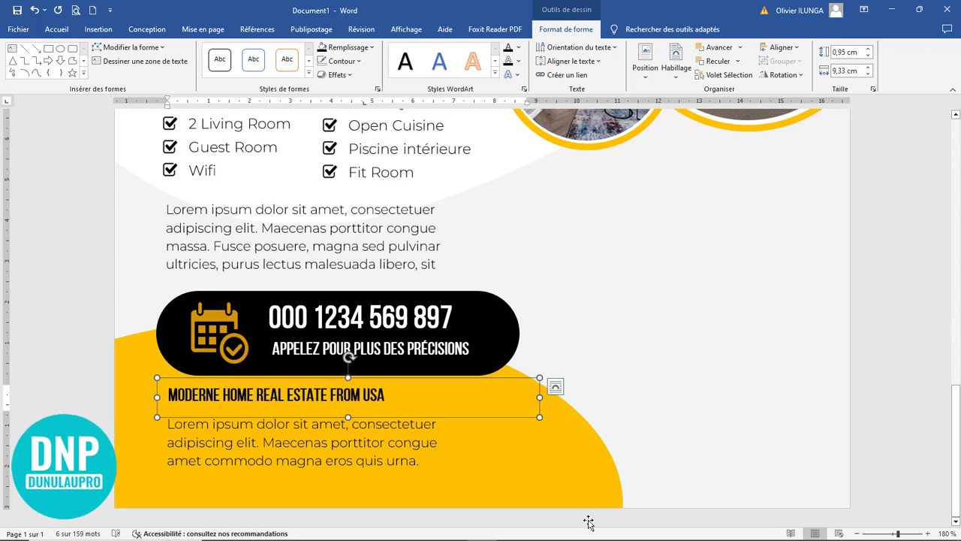
{"action": "left_click", "coordinate": [466, 470]}
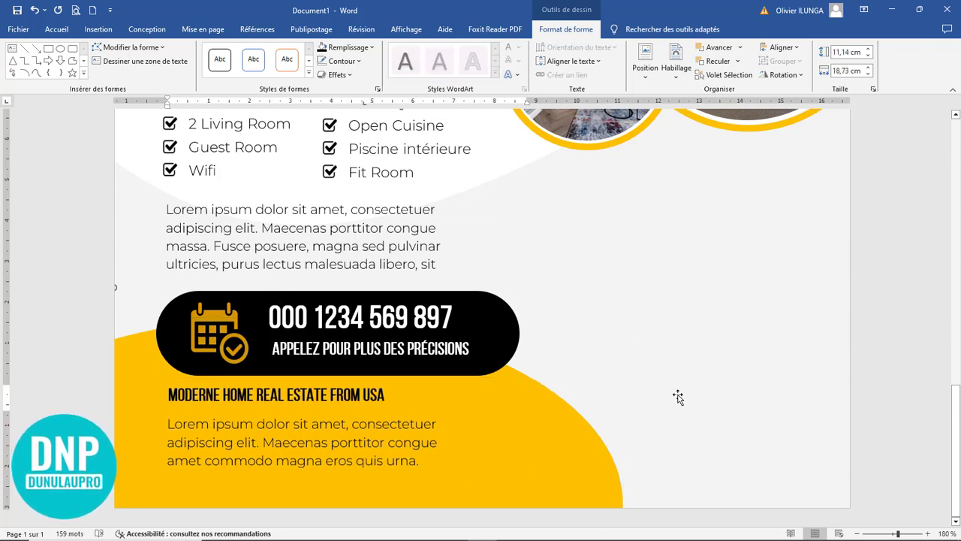
Duplicate the "MODERNE HOME REAL ESTATE FROM USA" heading into the empty grey area below the round photos, with its box narrowed to about 6.55 cm.
{"action": "left_click", "coordinate": [322, 423]}
{"action": "left_click", "coordinate": [327, 394]}
{"action": "left_click", "coordinate": [555, 385]}
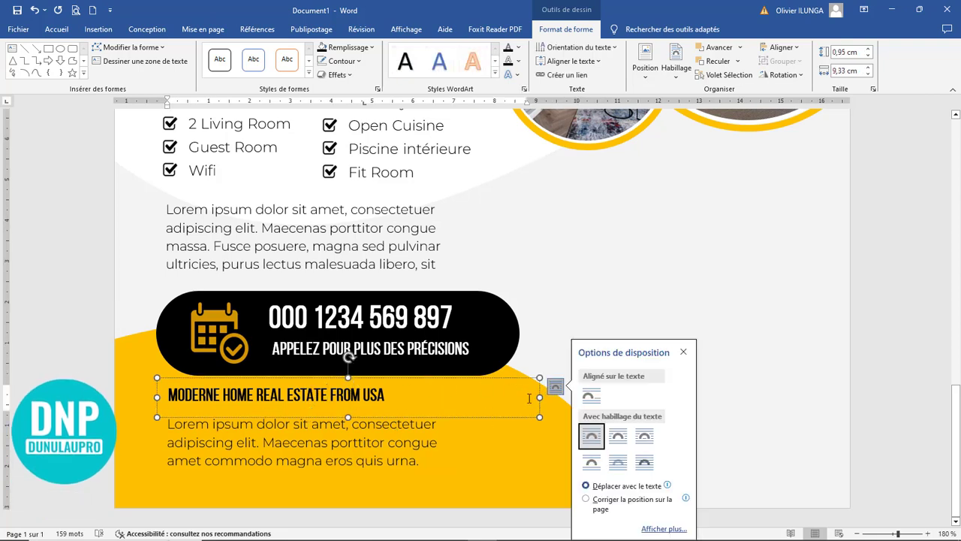
{"action": "left_click_drag", "start_coordinate": [538, 396], "coordinate": [486, 177]}
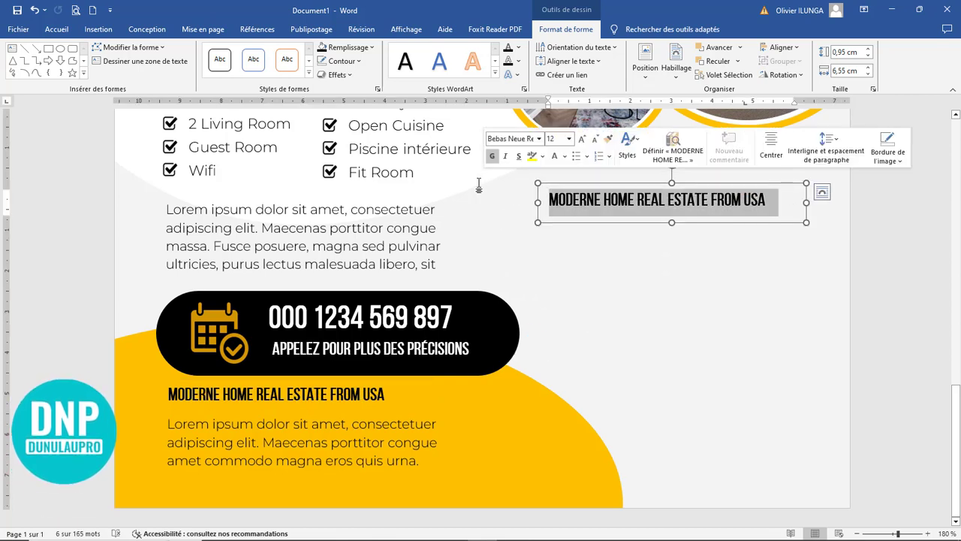
Replace the duplicated heading's text below the round photos with "LIVING CLOSER TO NATURE AT THE CITY OUTSKIRT" and heighten its box to about 3.14 cm.
{"action": "type", "text": "LIVING"}
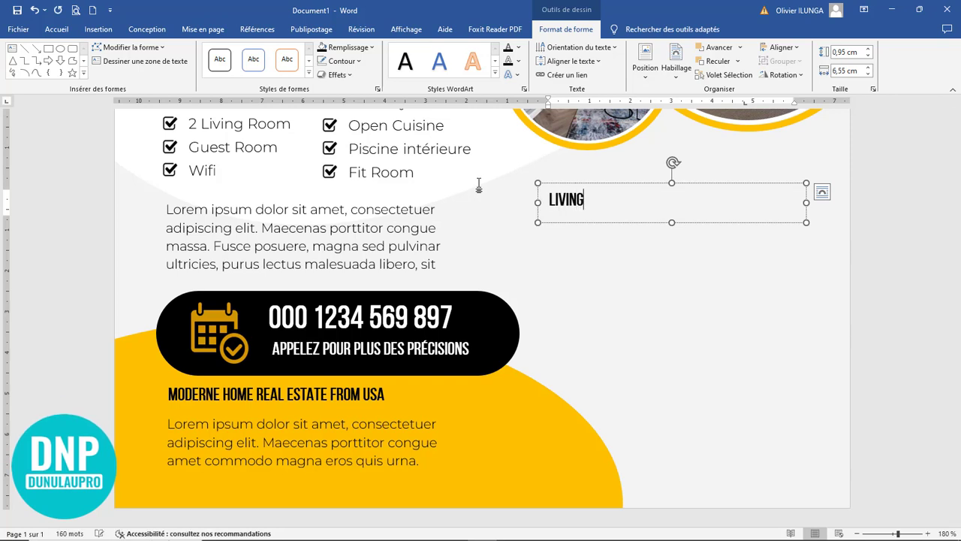
{"action": "type", "text": " CLOSER "}
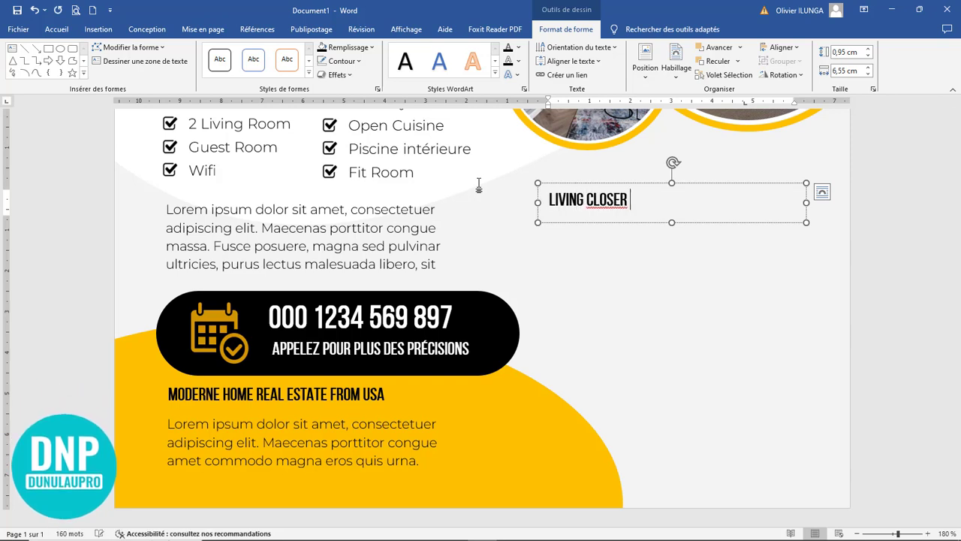
{"action": "type", "text": "TO NAT"}
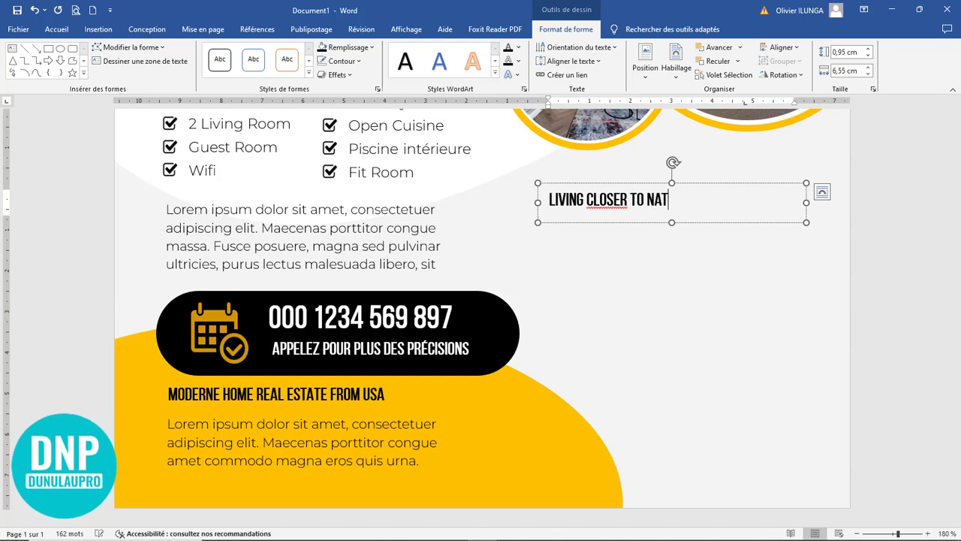
{"action": "type", "text": "URE AT"}
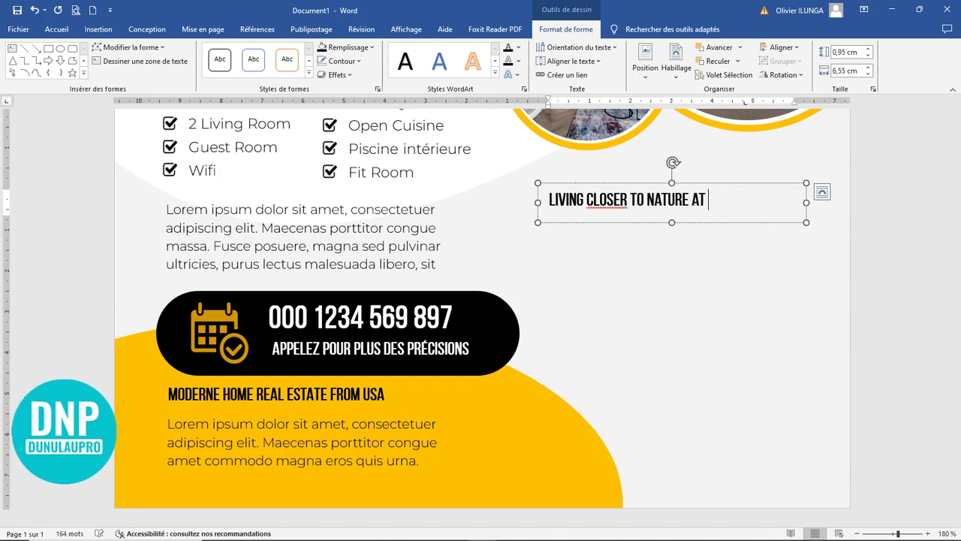
{"action": "type", "text": " THE CI"}
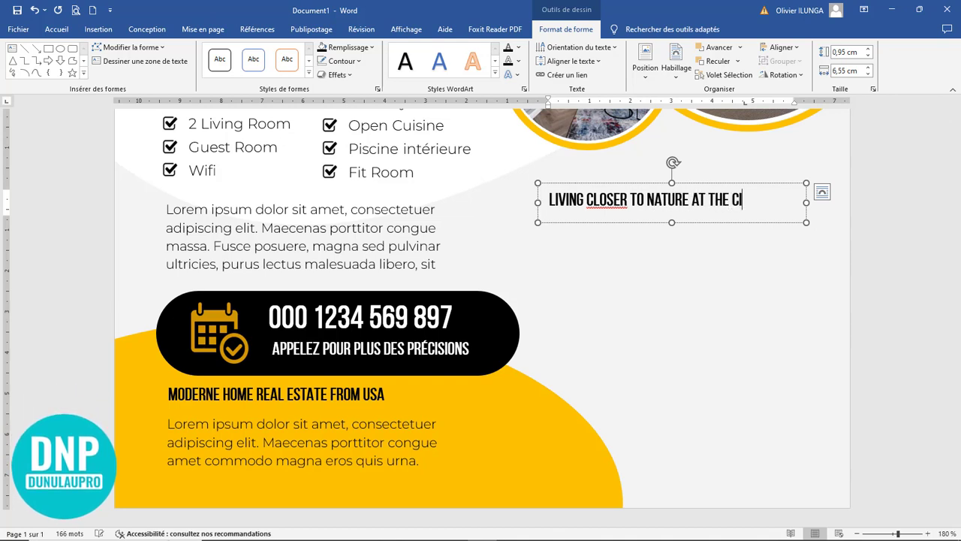
{"action": "type", "text": "TY OUTSKIRT"}
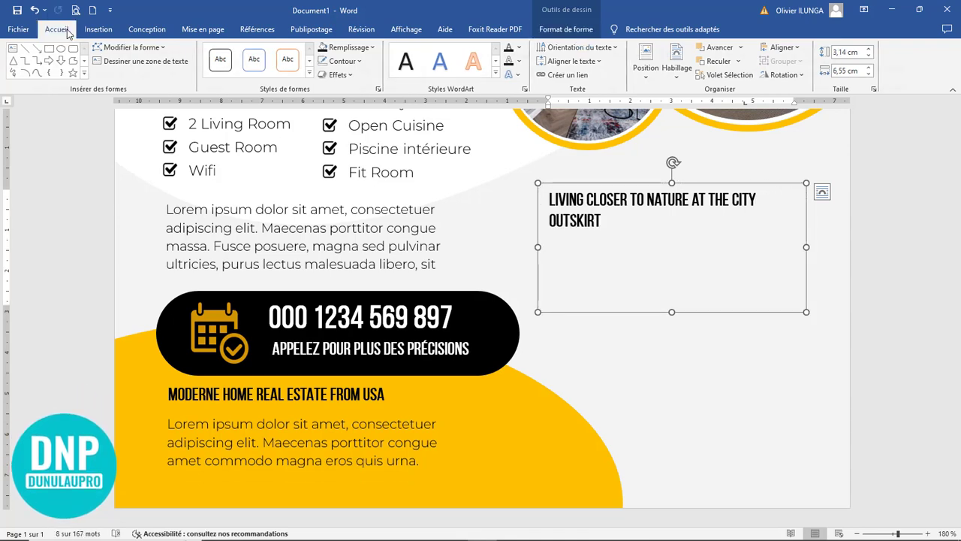
Increase the "LIVING CLOSER TO NATURE AT THE CITY OUTSKIRT" heading's font size to 26.
{"action": "left_click", "coordinate": [56, 28]}
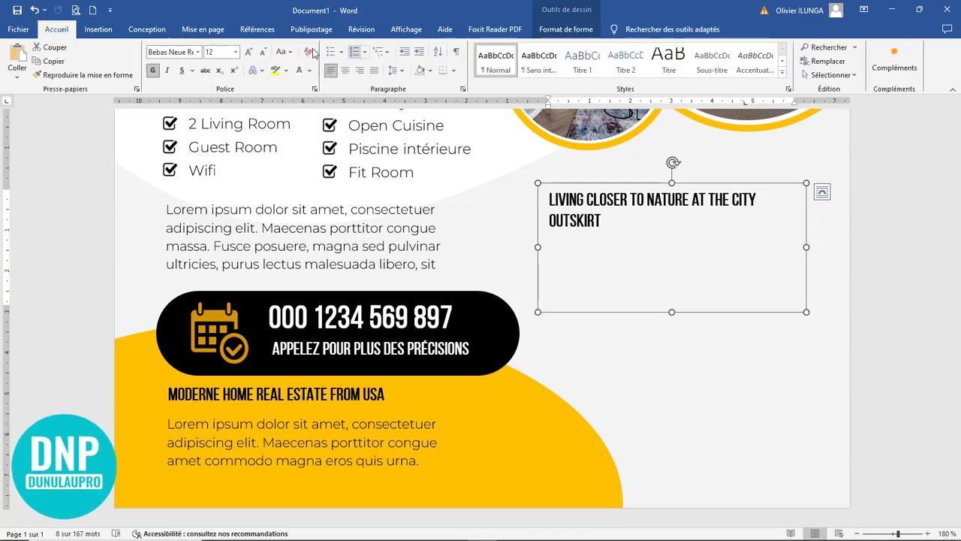
{"action": "left_click", "coordinate": [249, 52]}
{"action": "left_click", "coordinate": [249, 52]}
{"action": "left_click", "coordinate": [248, 51]}
{"action": "left_click", "coordinate": [249, 52]}
{"action": "left_click", "coordinate": [248, 51]}
{"action": "left_click", "coordinate": [248, 52]}
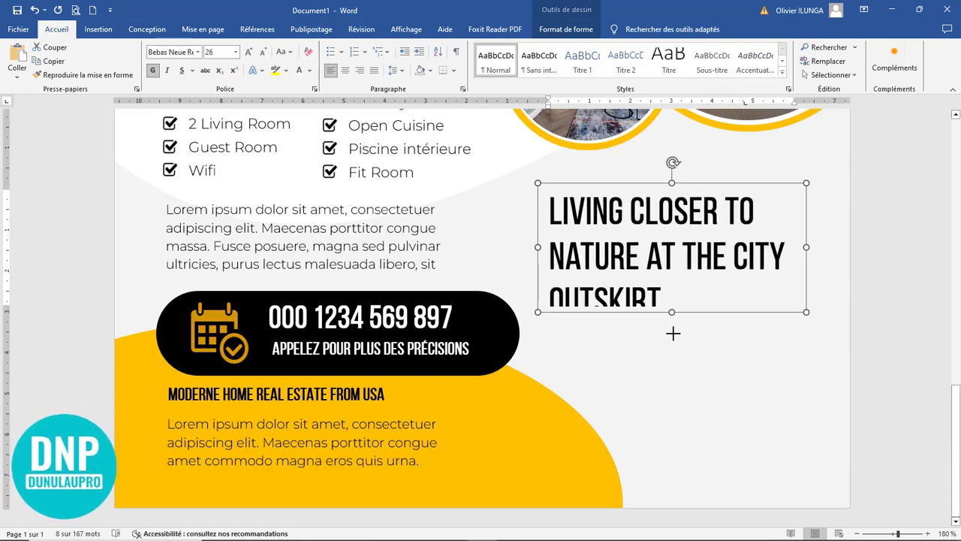
Enlarge the "LIVING CLOSER TO NATURE" box to fit its three lines and right-align the heading.
{"action": "left_click_drag", "start_coordinate": [673, 333], "coordinate": [703, 345]}
{"action": "left_click_drag", "start_coordinate": [806, 270], "coordinate": [838, 267]}
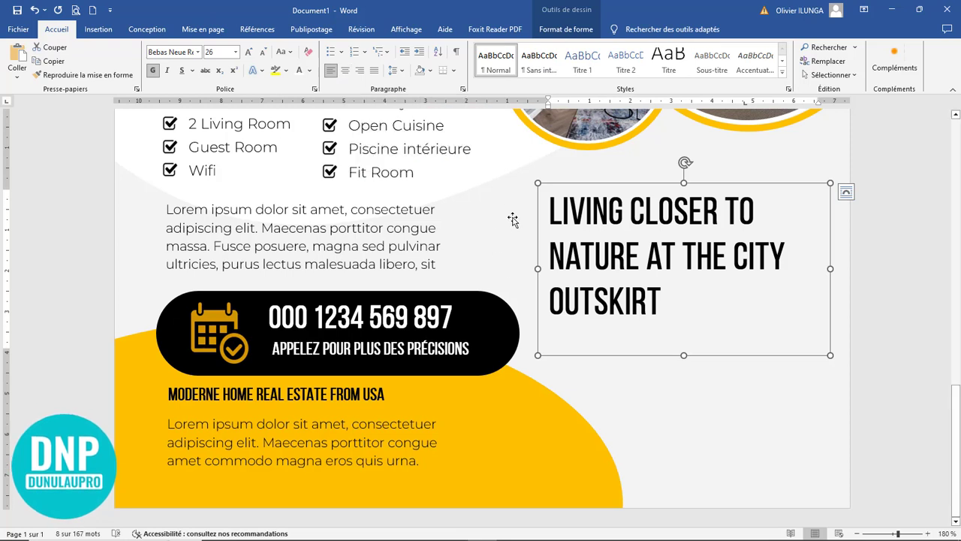
{"action": "left_click", "coordinate": [360, 69]}
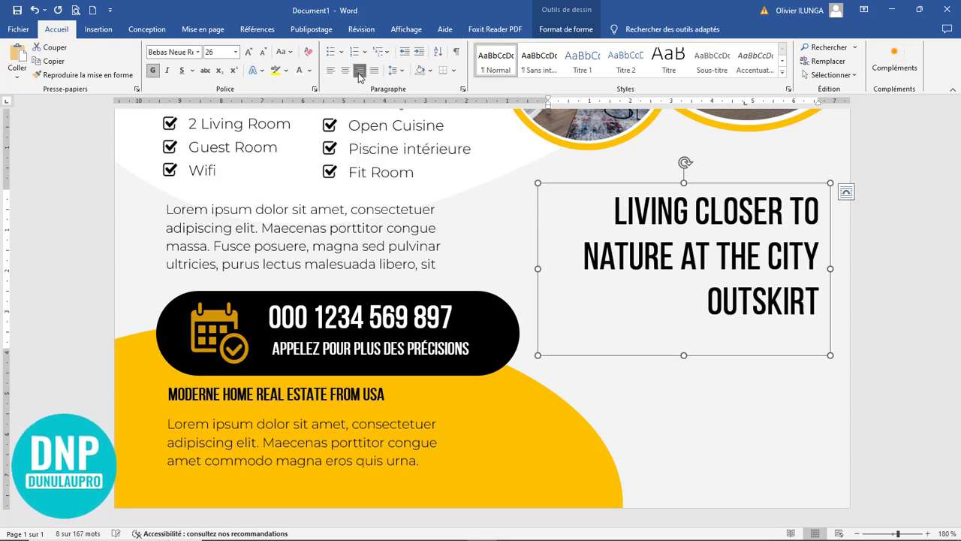
{"action": "left_click_drag", "start_coordinate": [684, 355], "coordinate": [683, 331]}
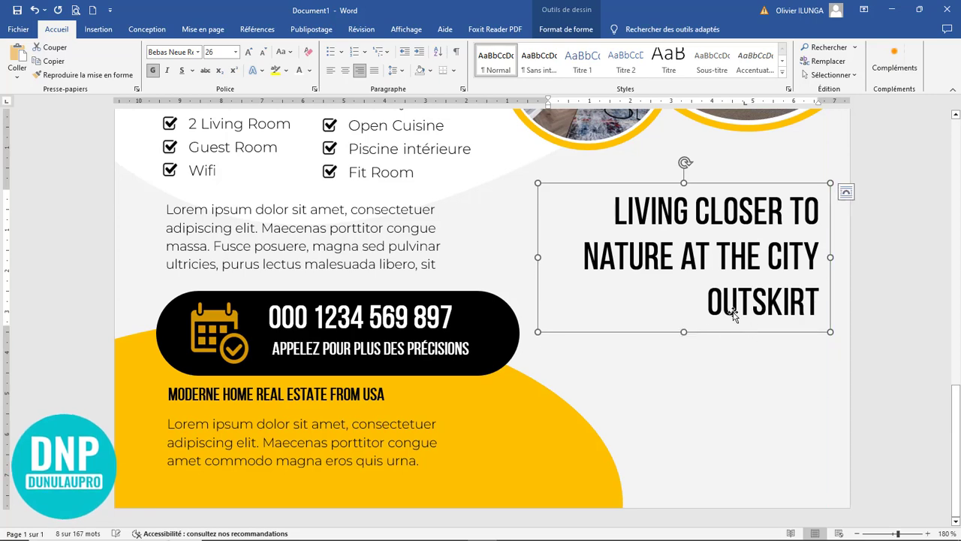
Duplicate the Lorem ipsum paragraph from above the black pill to just below "OUTSKIRT" and narrow its box to stay inside the page.
{"action": "left_click", "coordinate": [370, 227]}
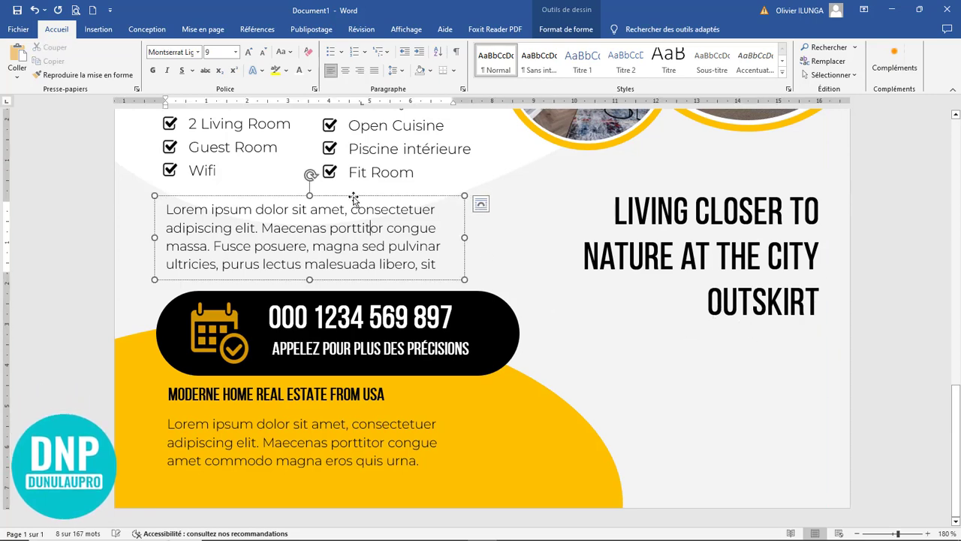
{"action": "left_click_drag", "start_coordinate": [387, 214], "coordinate": [741, 308]}
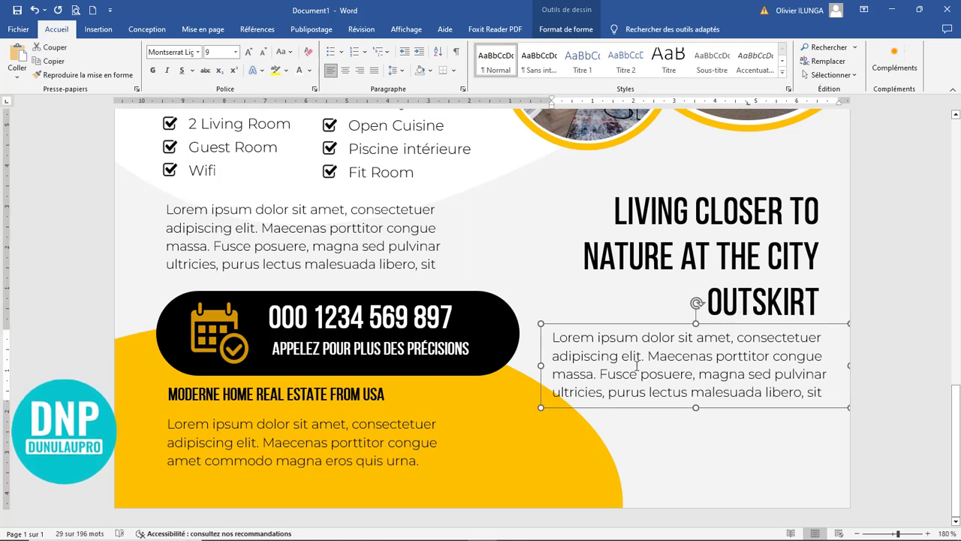
{"action": "left_click_drag", "start_coordinate": [824, 366], "coordinate": [810, 365]}
{"action": "mouse_move", "coordinate": [749, 323]}
{"action": "left_mouse_down"}
{"action": "mouse_move", "coordinate": [781, 325]}
{"action": "mouse_move", "coordinate": [733, 328]}
{"action": "left_mouse_up"}
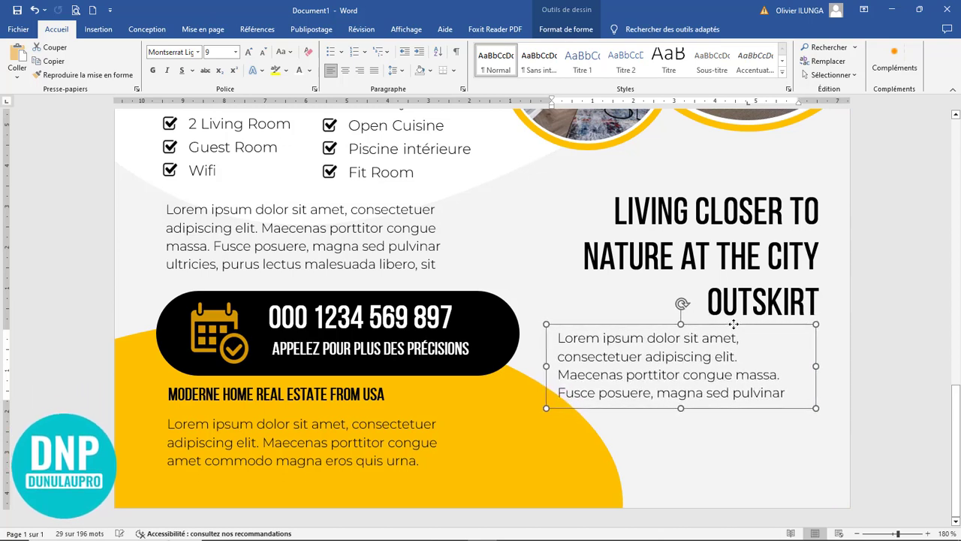
Right-align the copied paragraph and reshape its box into a narrower column showing six complete lines, ending at "pulvinar ultricies, purus".
{"action": "left_click_drag", "start_coordinate": [683, 408], "coordinate": [682, 455]}
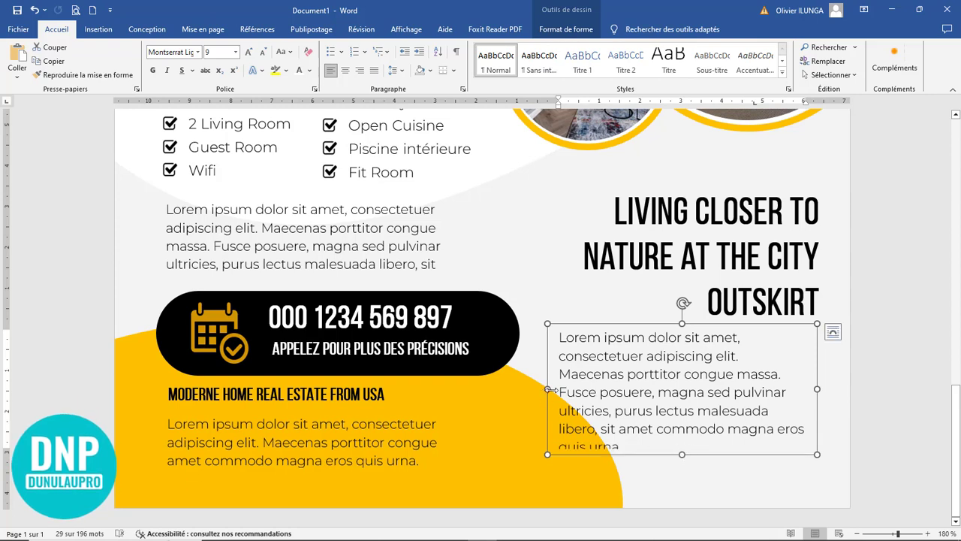
{"action": "left_click_drag", "start_coordinate": [549, 388], "coordinate": [617, 389]}
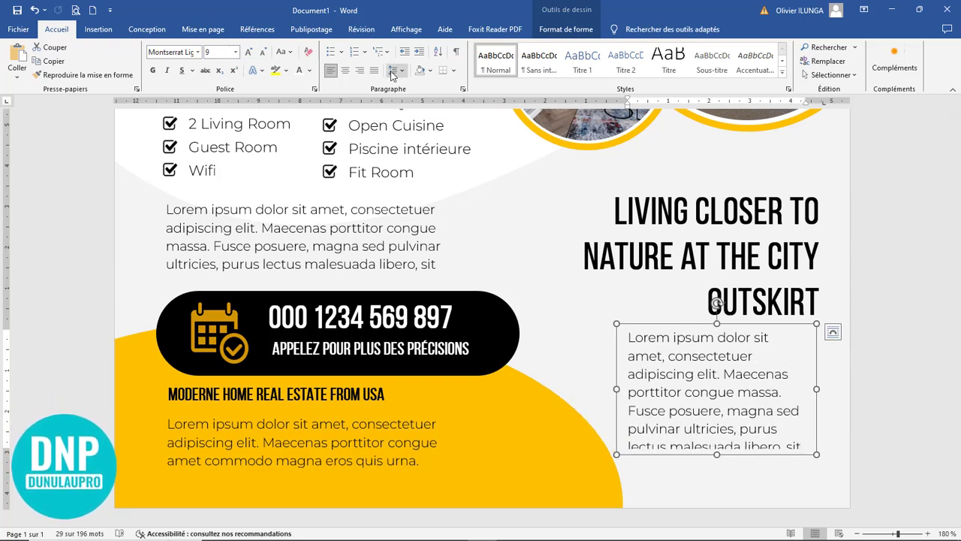
{"action": "left_click", "coordinate": [360, 72]}
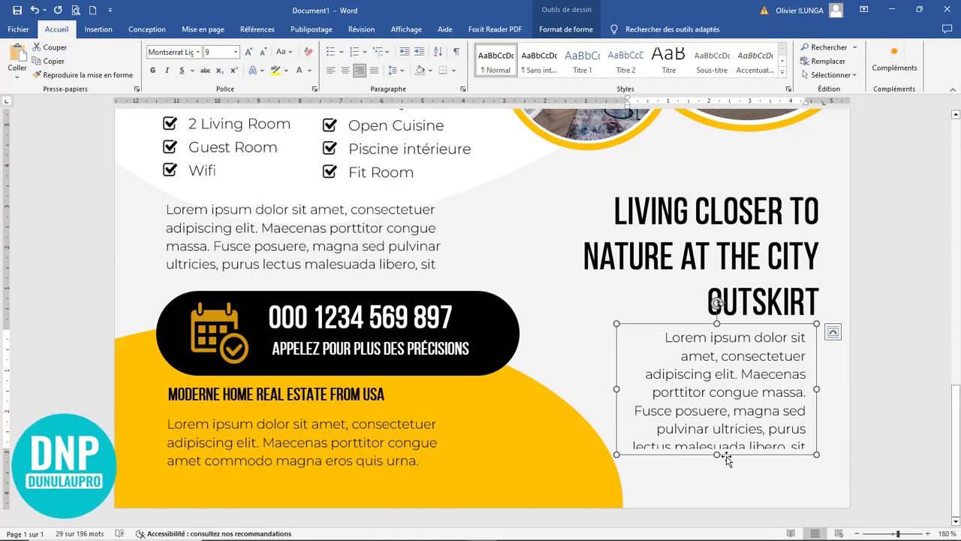
{"action": "left_click_drag", "start_coordinate": [717, 454], "coordinate": [713, 443]}
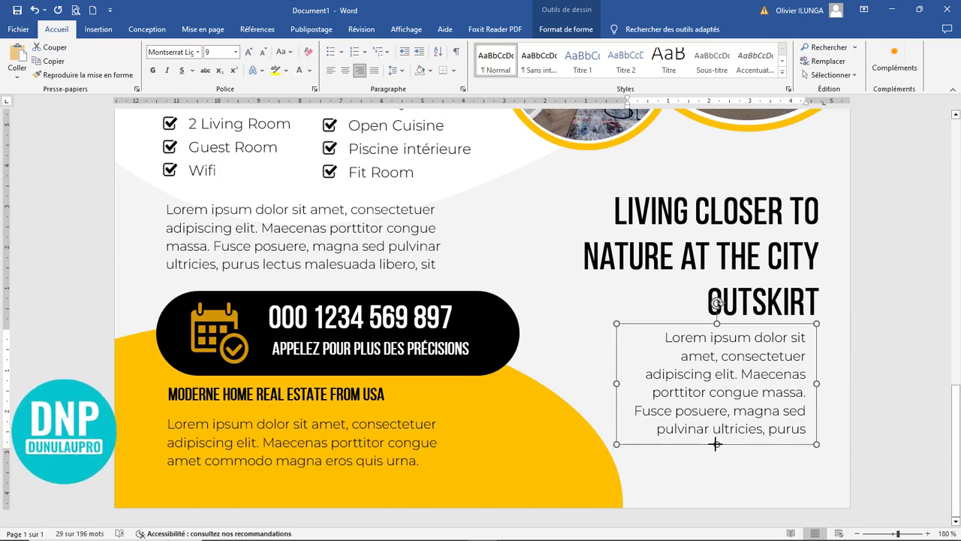
{"action": "left_click", "coordinate": [560, 307]}
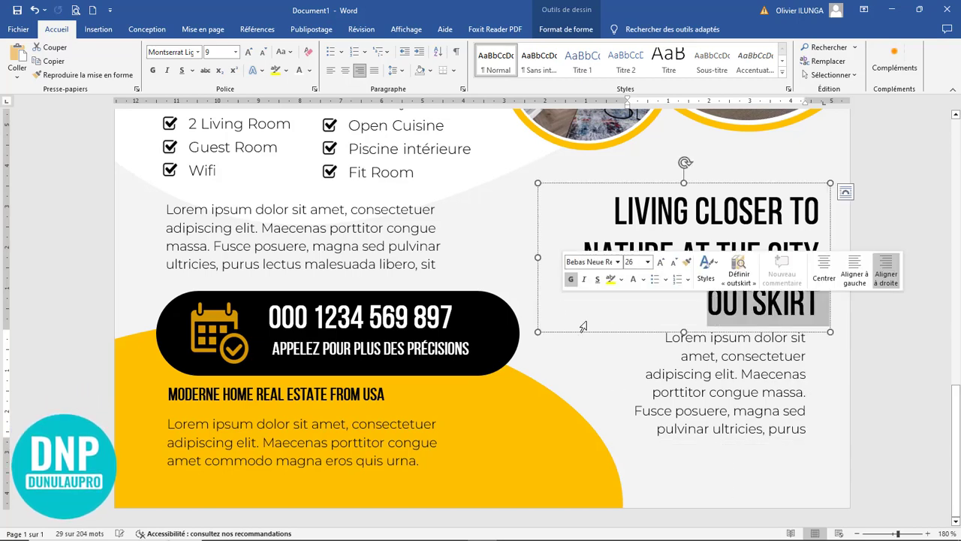
{"action": "left_click", "coordinate": [697, 375]}
{"action": "left_click", "coordinate": [832, 409]}
Collapse the ribbon and examine the whole flyer's layout at full-page size with nothing selected.
{"action": "scroll", "coordinate": [639, 397], "scroll_direction": "down", "scroll_amount": 4, "text": "ctrl"}
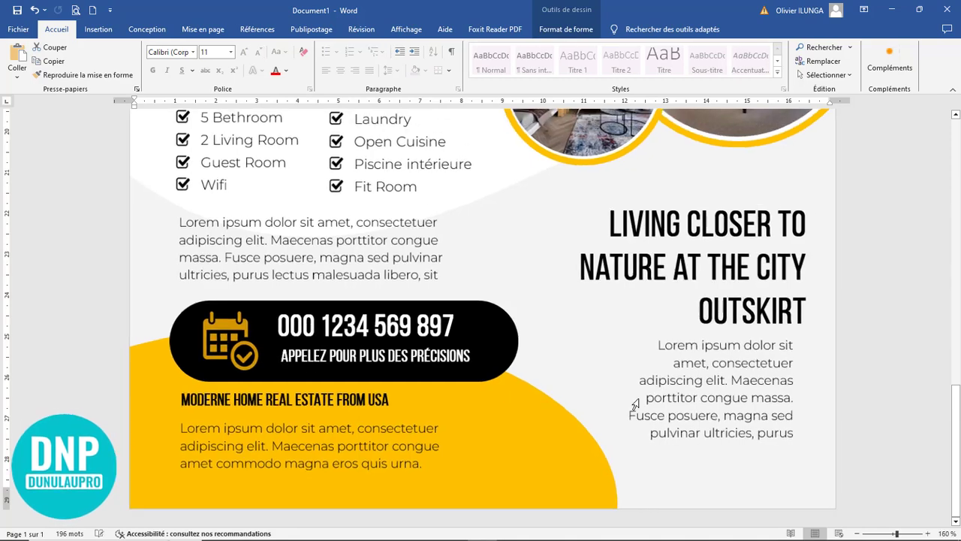
{"action": "scroll", "coordinate": [639, 396], "scroll_direction": "down", "scroll_amount": 9, "text": "ctrl"}
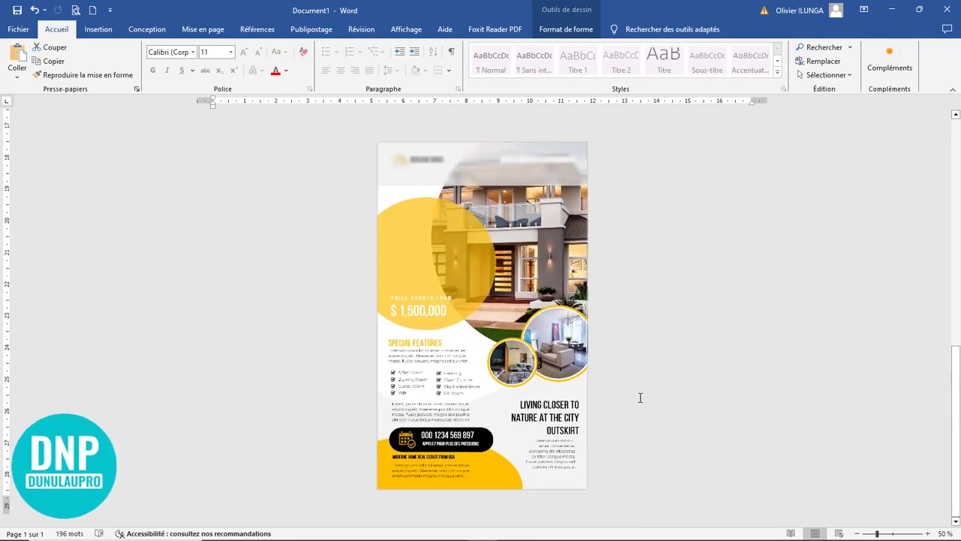
{"action": "scroll", "coordinate": [641, 398], "scroll_direction": "up", "scroll_amount": 1, "text": "ctrl"}
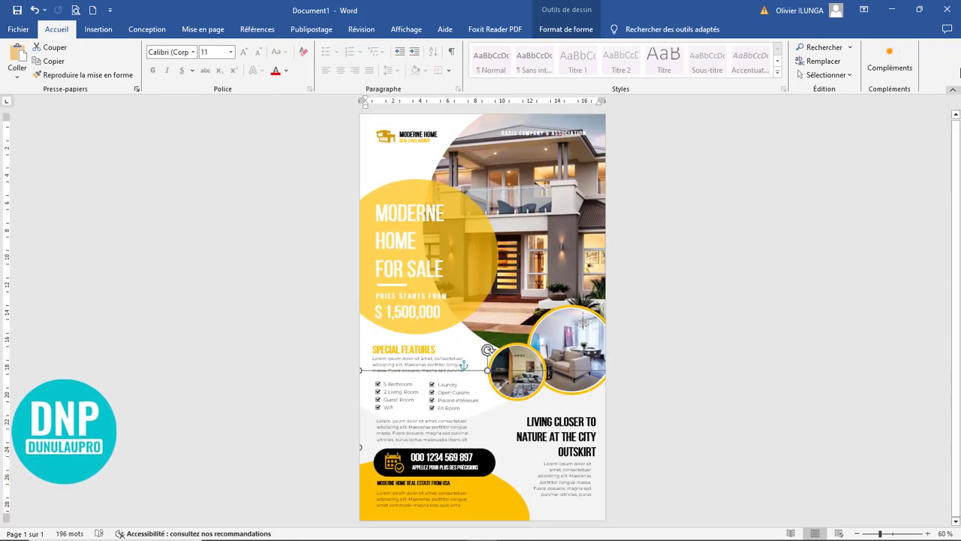
{"action": "left_click", "coordinate": [953, 90]}
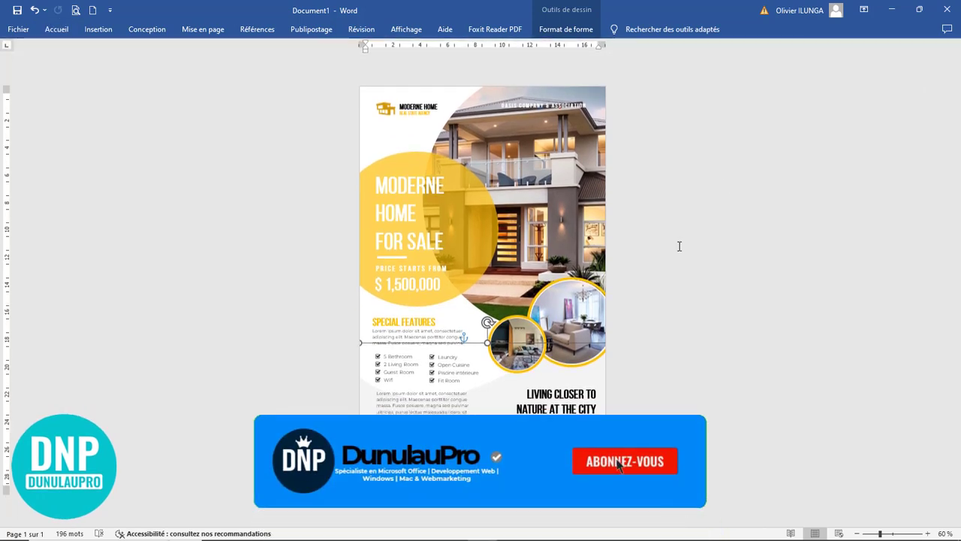
{"action": "scroll", "coordinate": [679, 246], "scroll_direction": "up", "scroll_amount": 1, "text": "ctrl"}
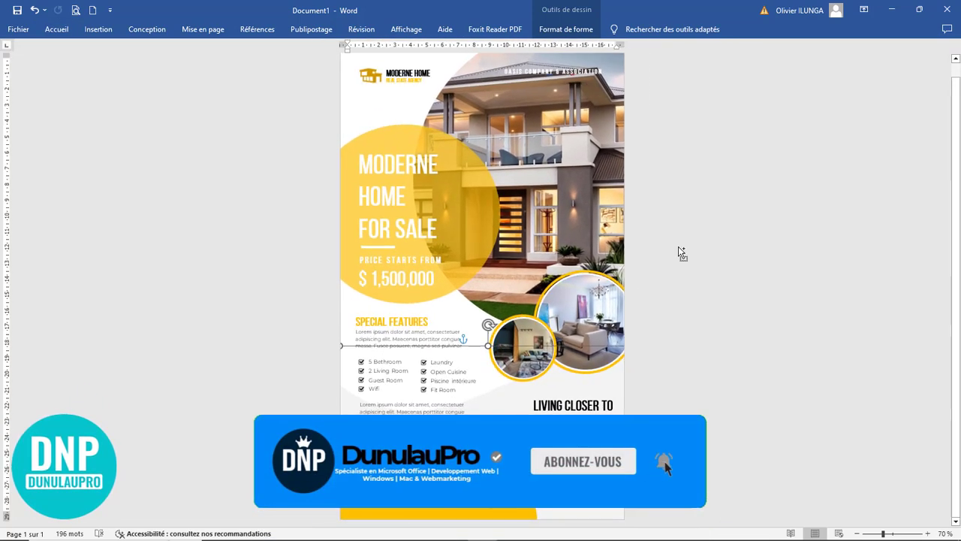
{"action": "scroll", "coordinate": [679, 252], "scroll_direction": "down", "scroll_amount": 1, "text": "ctrl"}
{"action": "scroll", "coordinate": [679, 252], "scroll_direction": "up", "scroll_amount": 1, "text": "ctrl"}
{"action": "scroll", "coordinate": [679, 251], "scroll_direction": "down", "scroll_amount": 1, "text": "ctrl"}
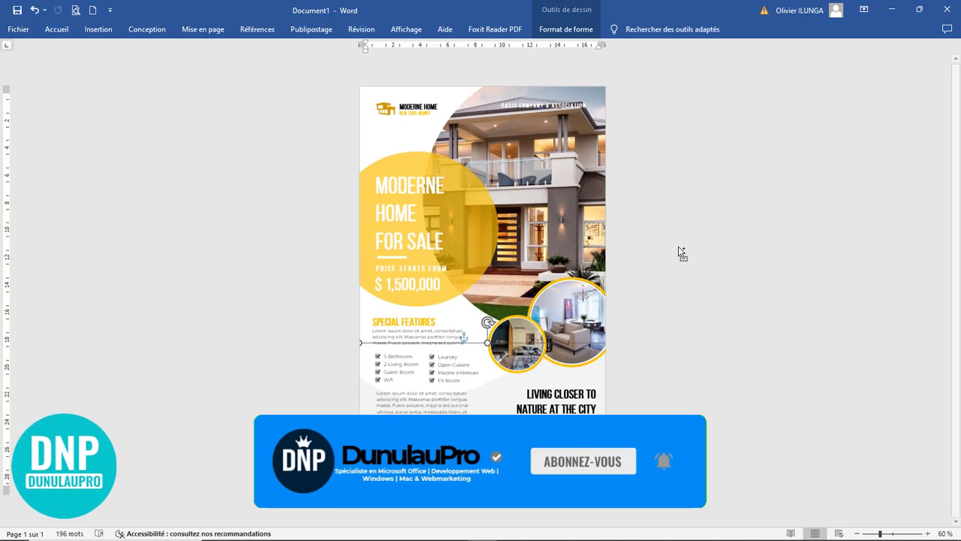
{"action": "left_click", "coordinate": [743, 269]}
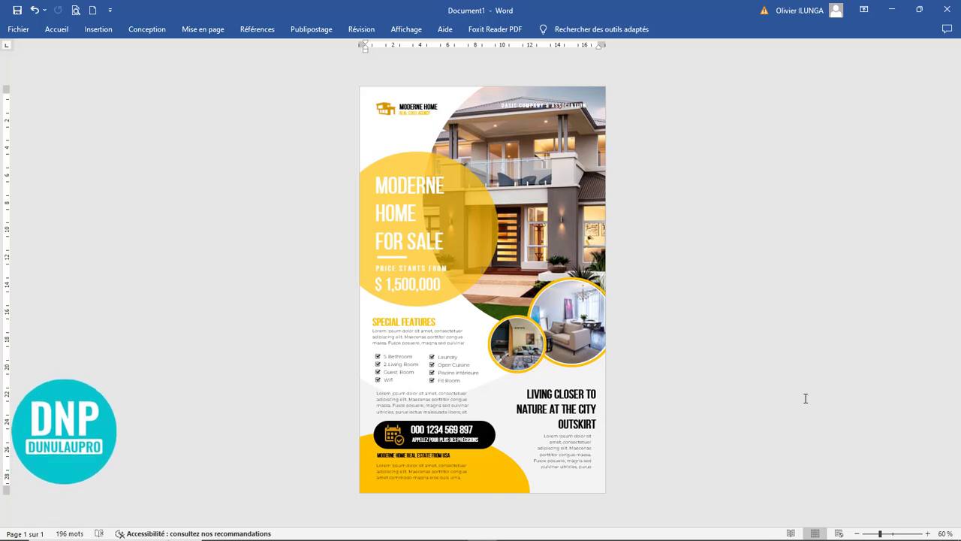
{"action": "scroll", "coordinate": [793, 387], "scroll_direction": "up", "scroll_amount": 1}
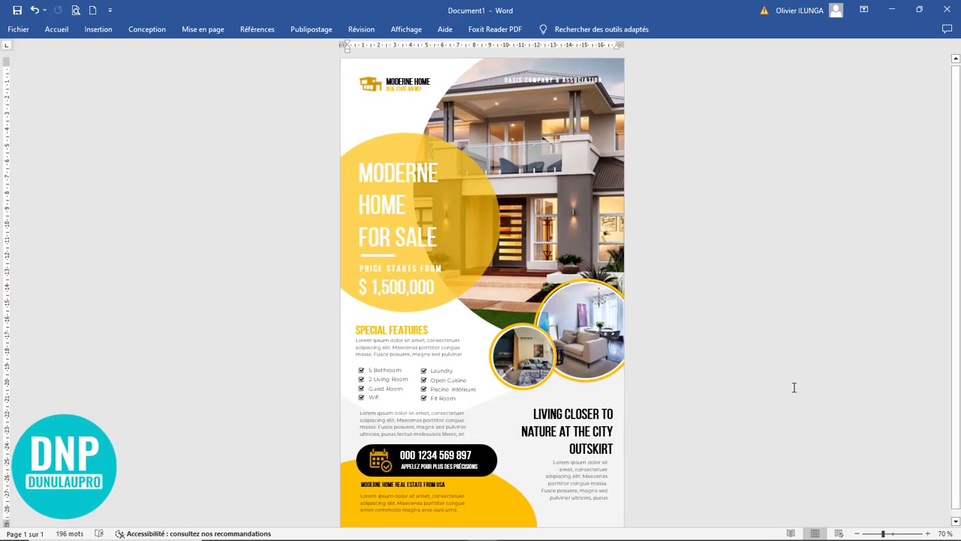